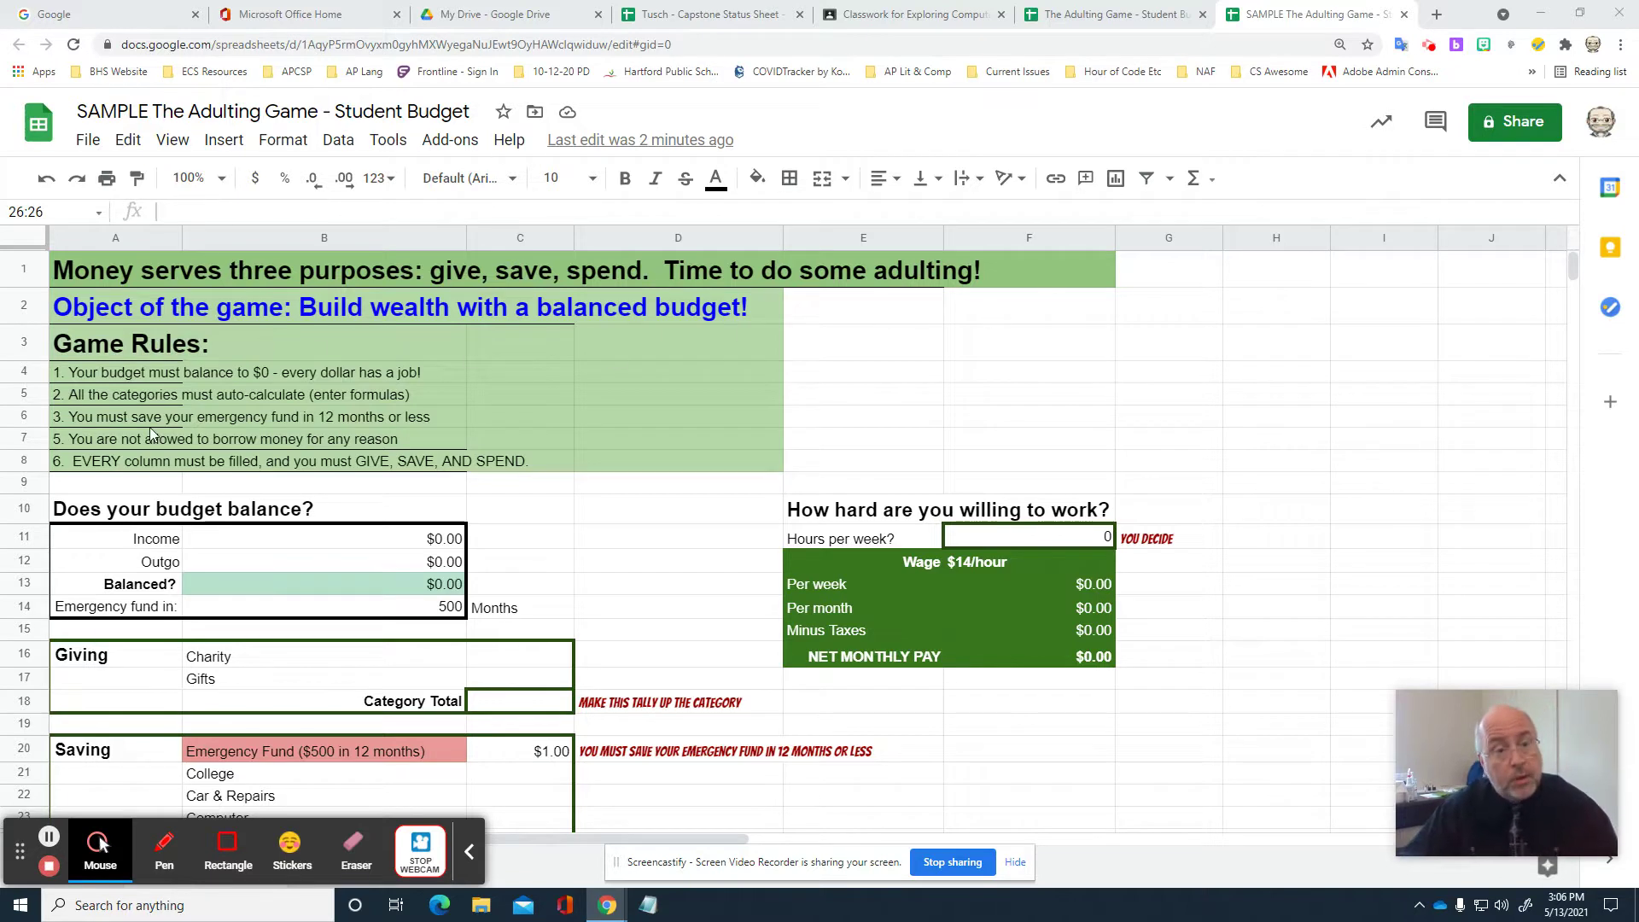
Review the Game Rules heading and rules 1 and 2 on the budget sheet.
{"action": "left_click", "coordinate": [114, 344]}
{"action": "left_click", "coordinate": [104, 372]}
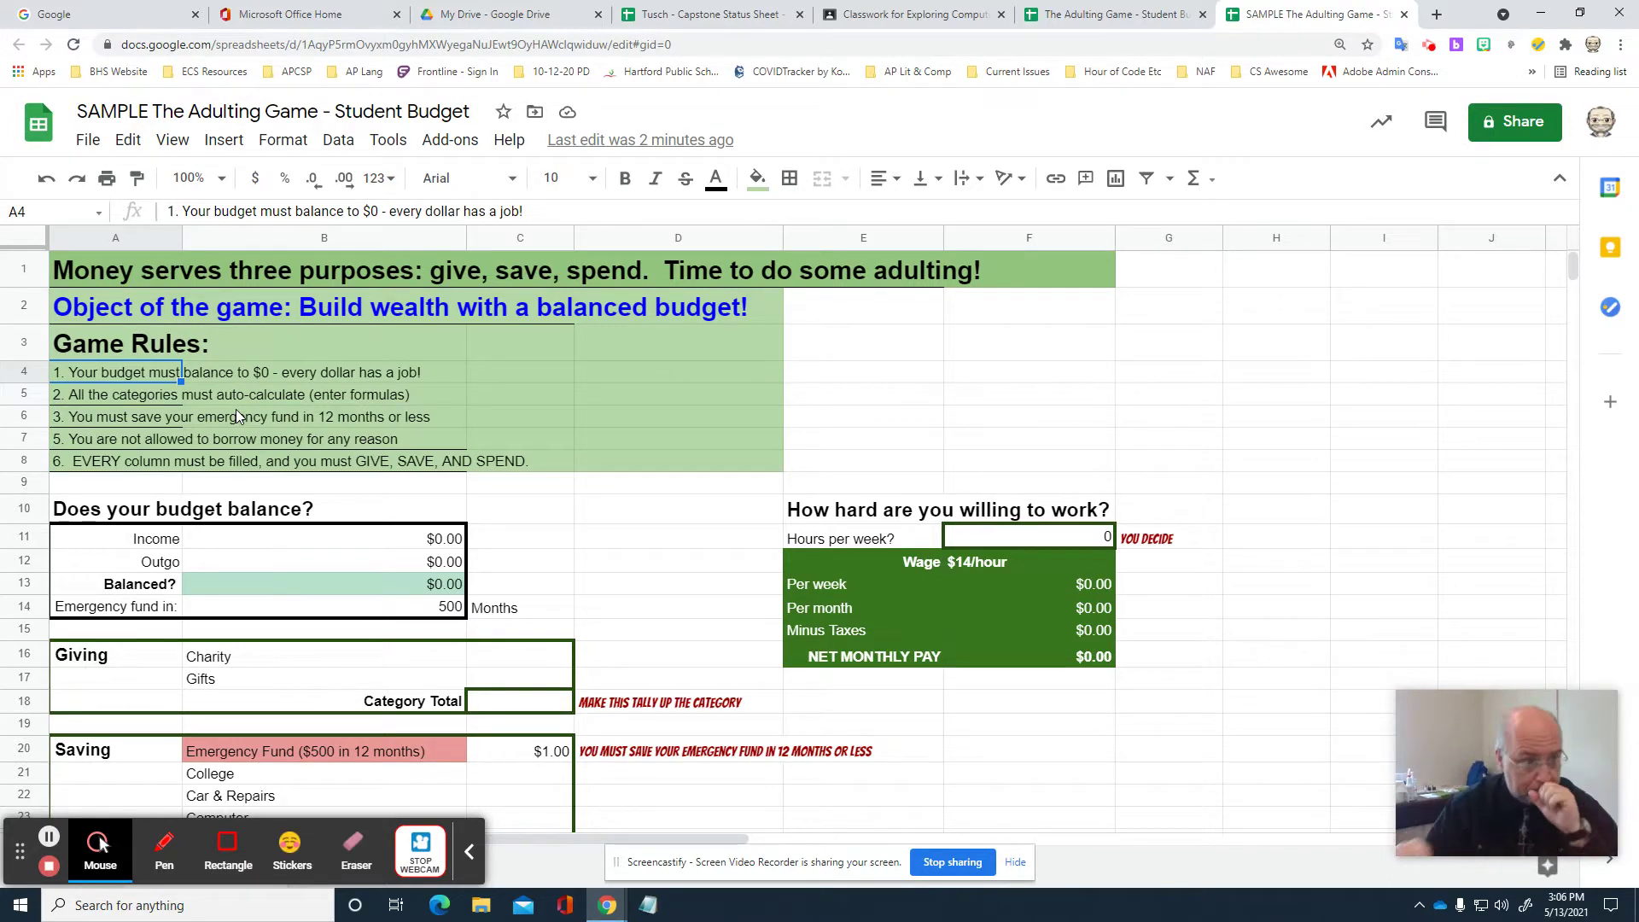
{"action": "left_click", "coordinate": [120, 399]}
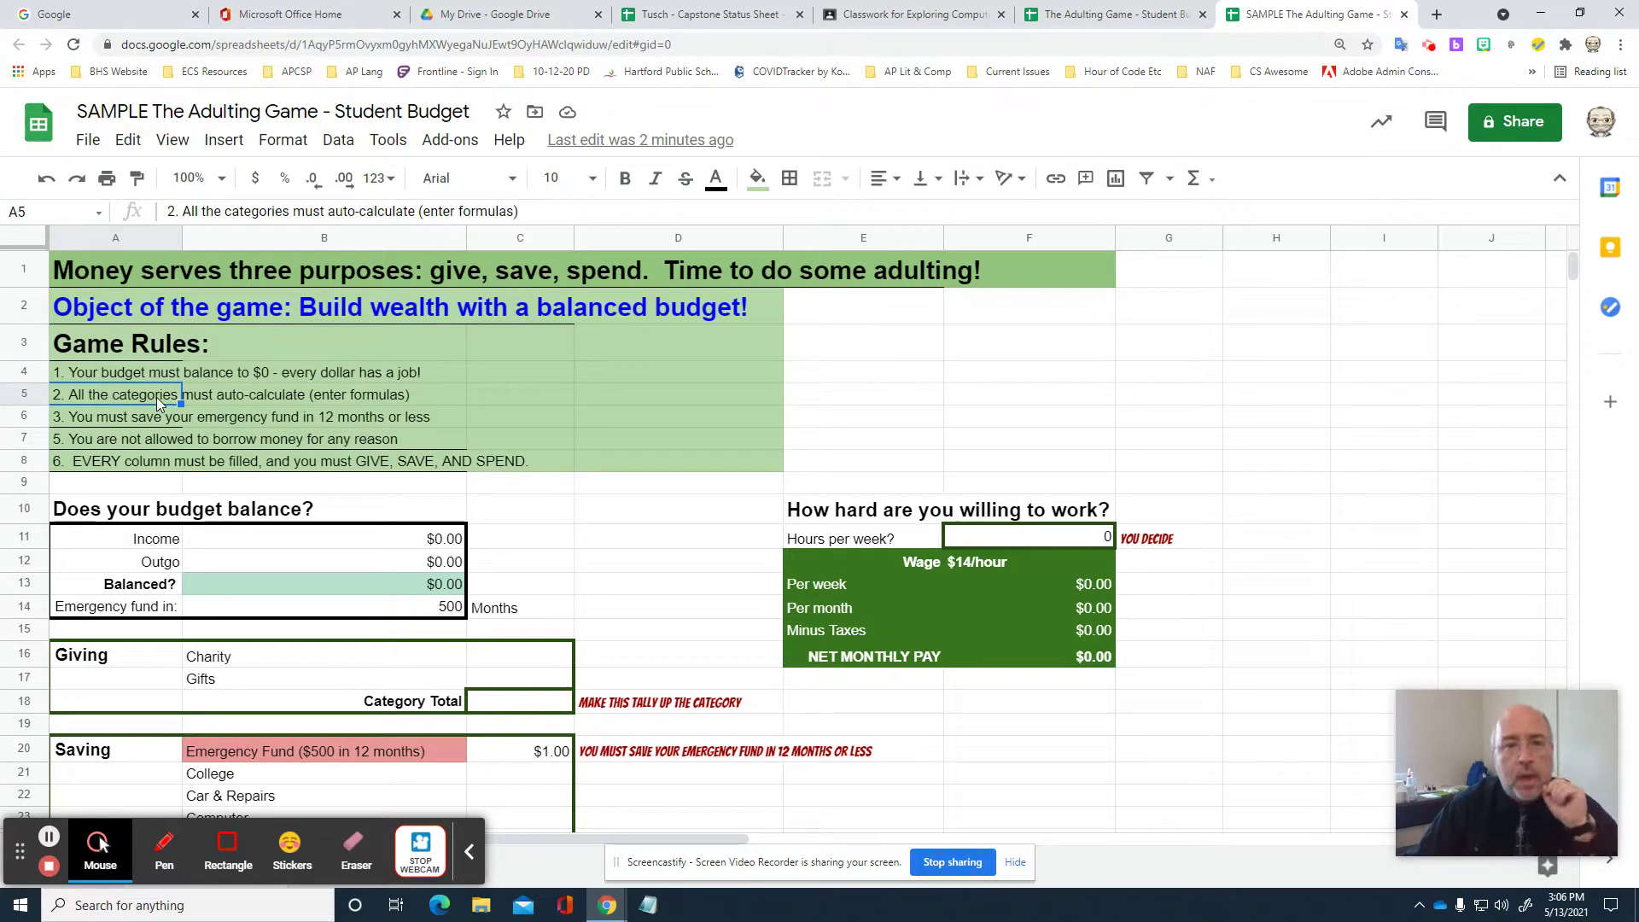
Insert '$500' after 'your' in rule 3 about the emergency fund.
{"action": "left_click", "coordinate": [115, 420]}
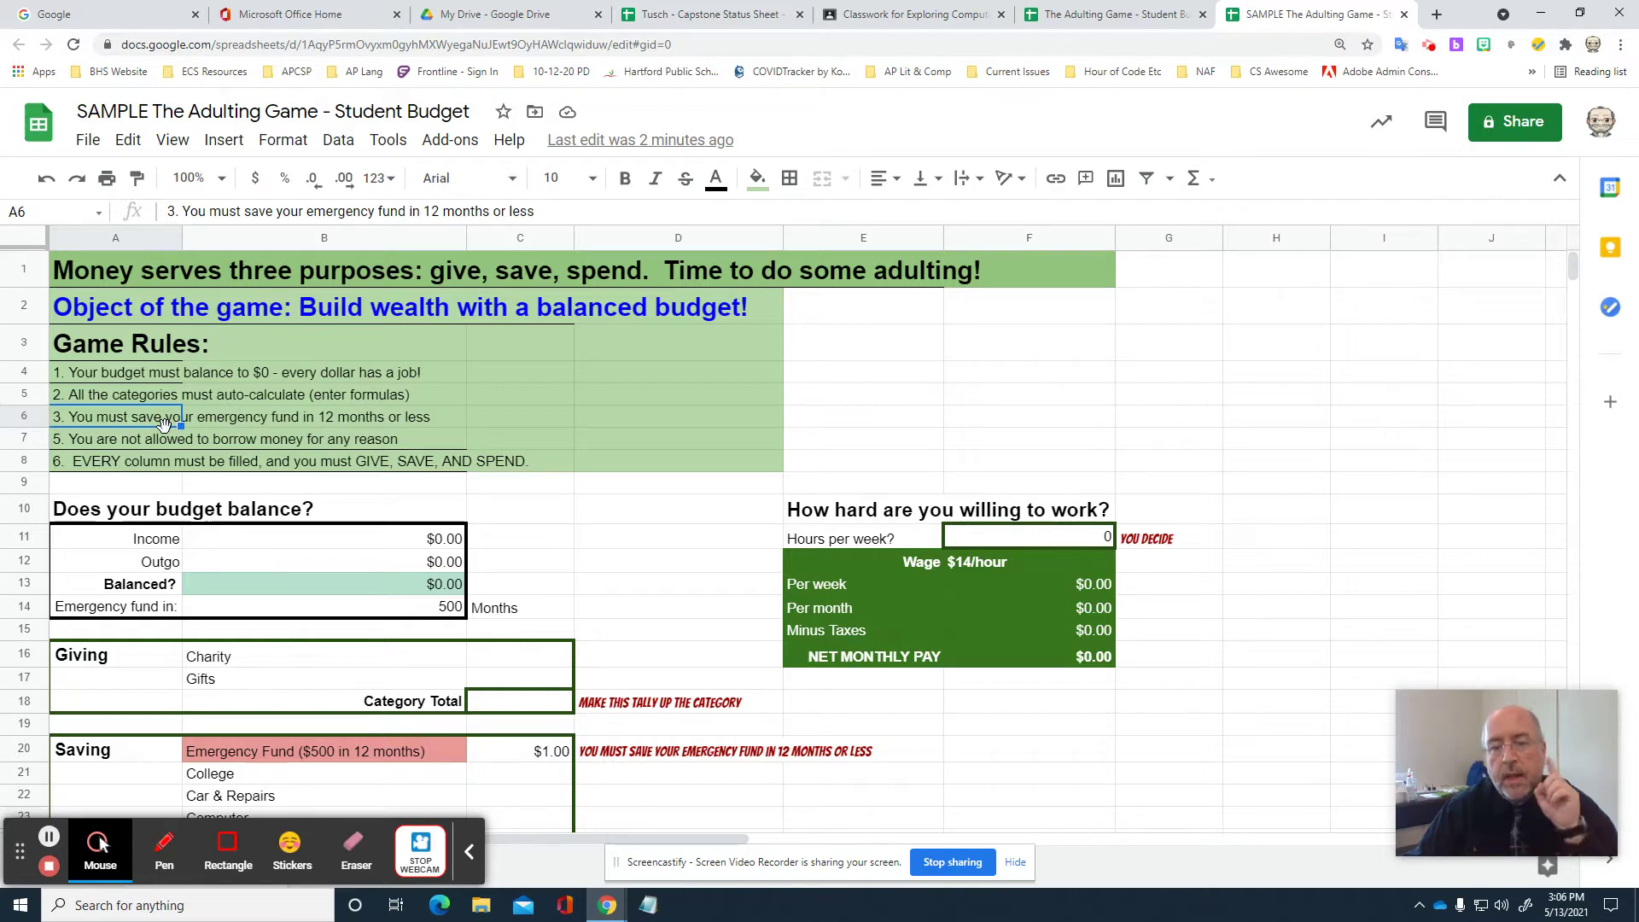
{"action": "left_click", "coordinate": [302, 211]}
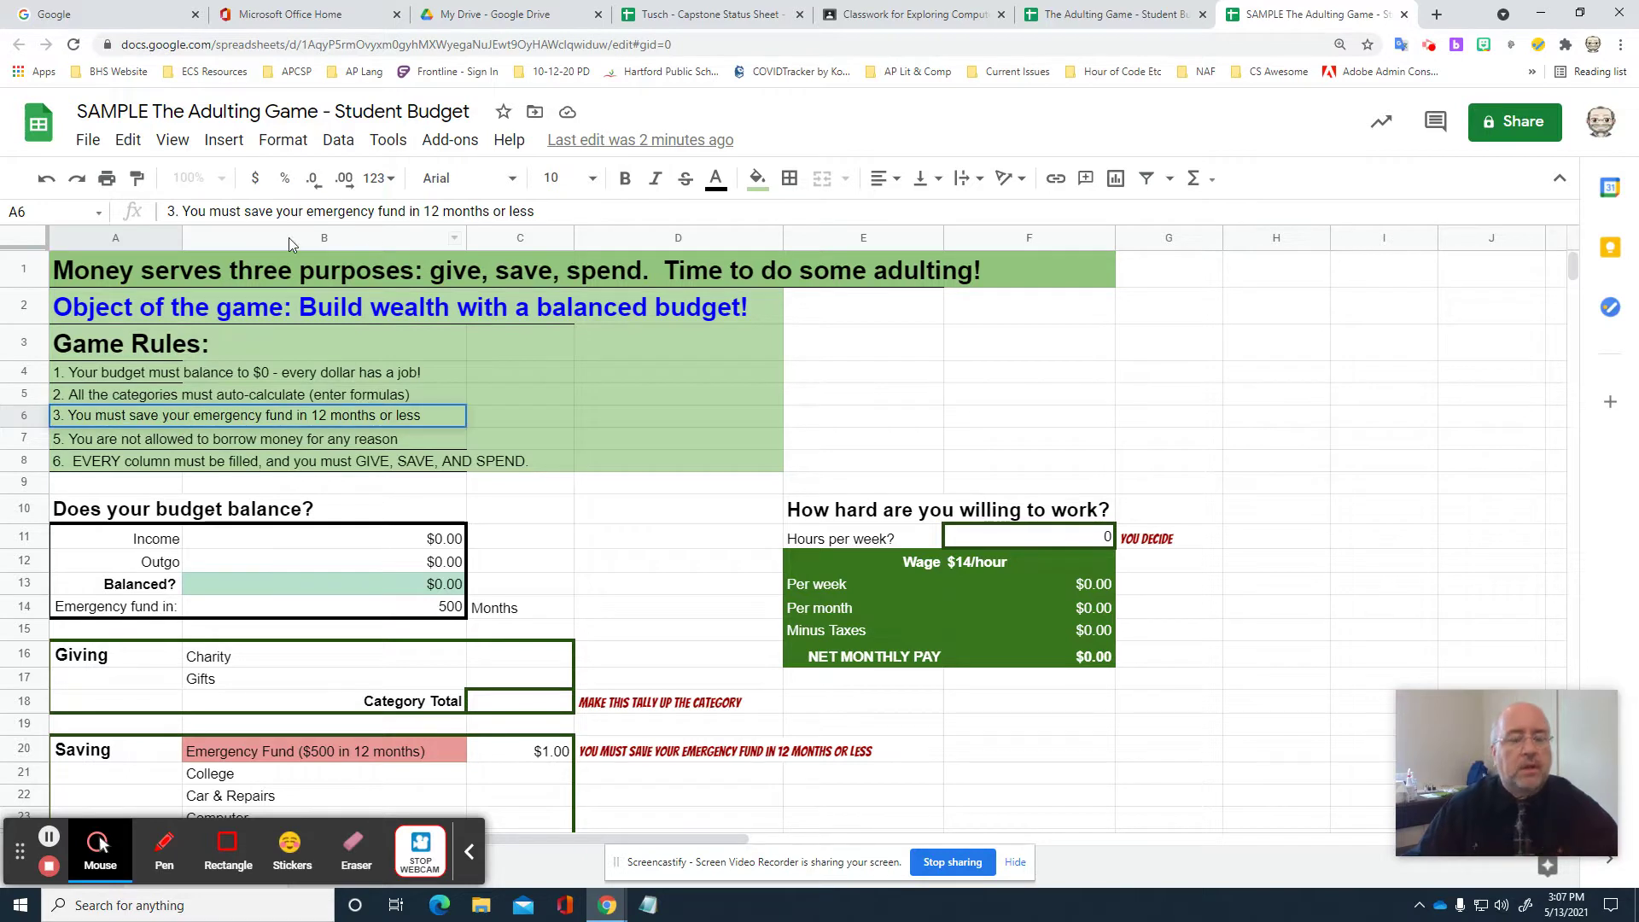
{"action": "type", "text": "$5"}
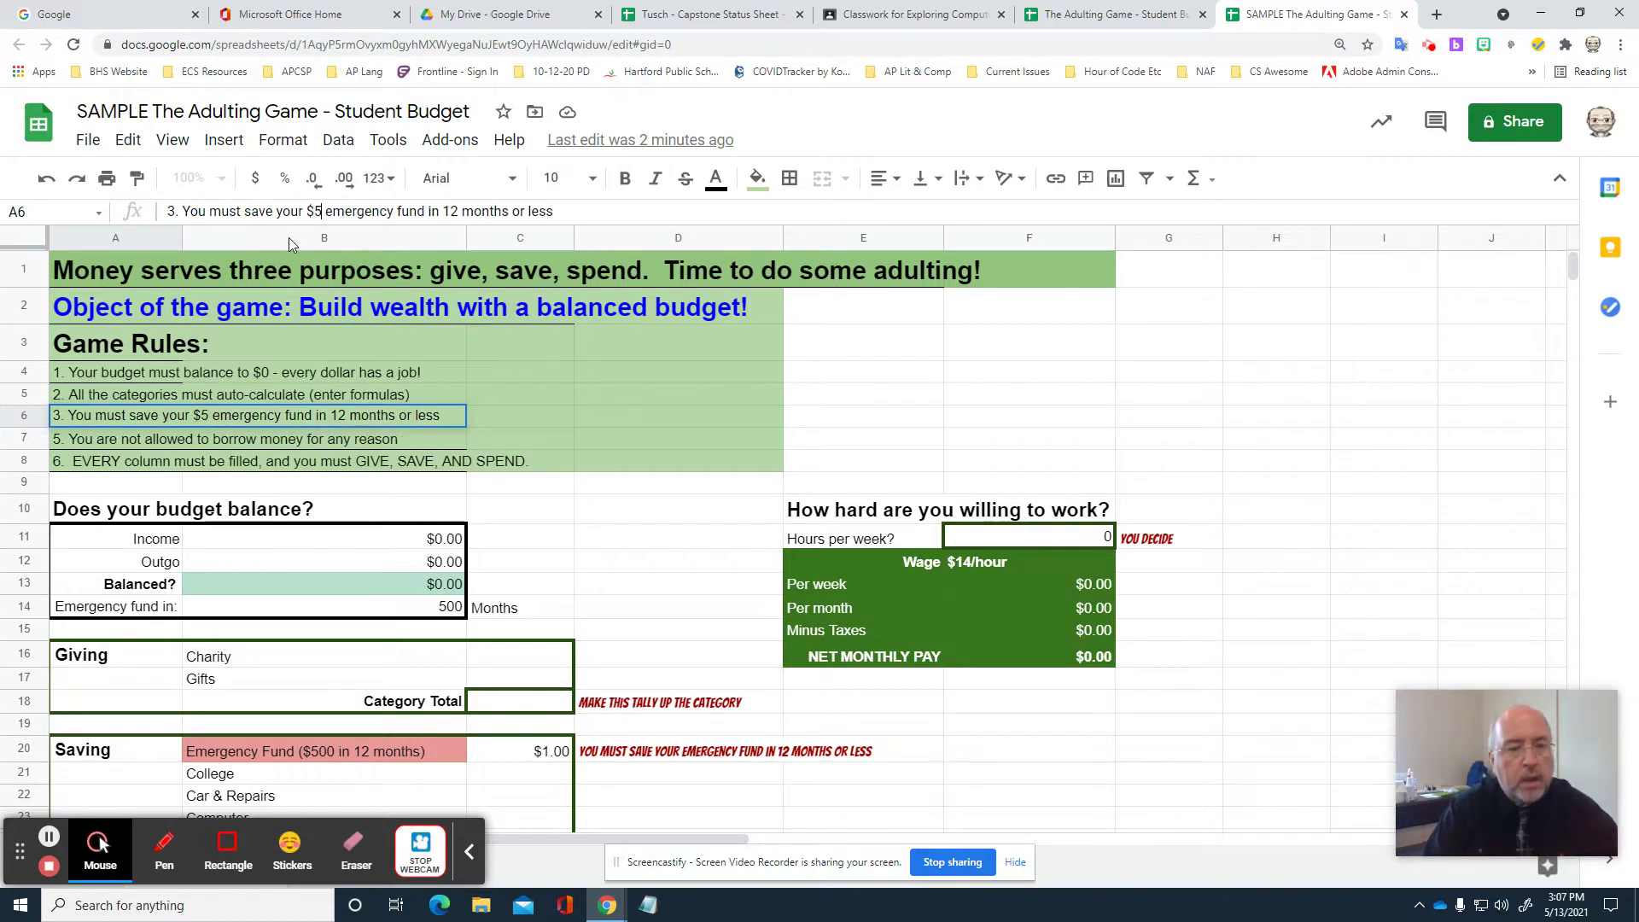
{"action": "type", "text": "00"}
{"action": "key", "text": "Return"}
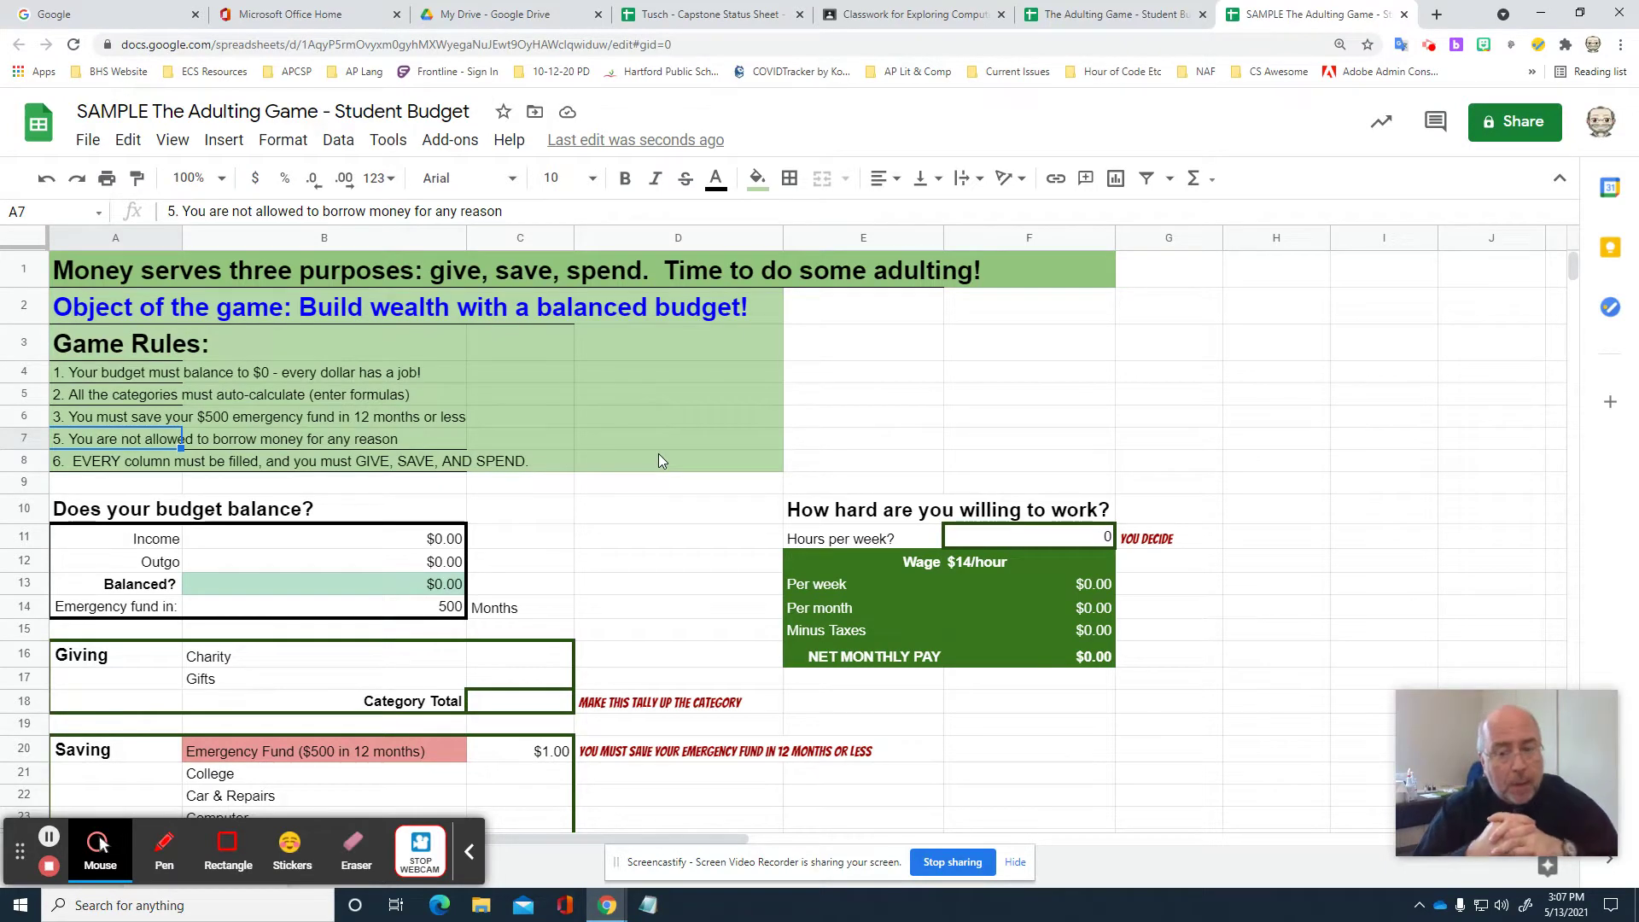
{"action": "scroll", "coordinate": [573, 414], "scroll_direction": "down", "scroll_amount": 2}
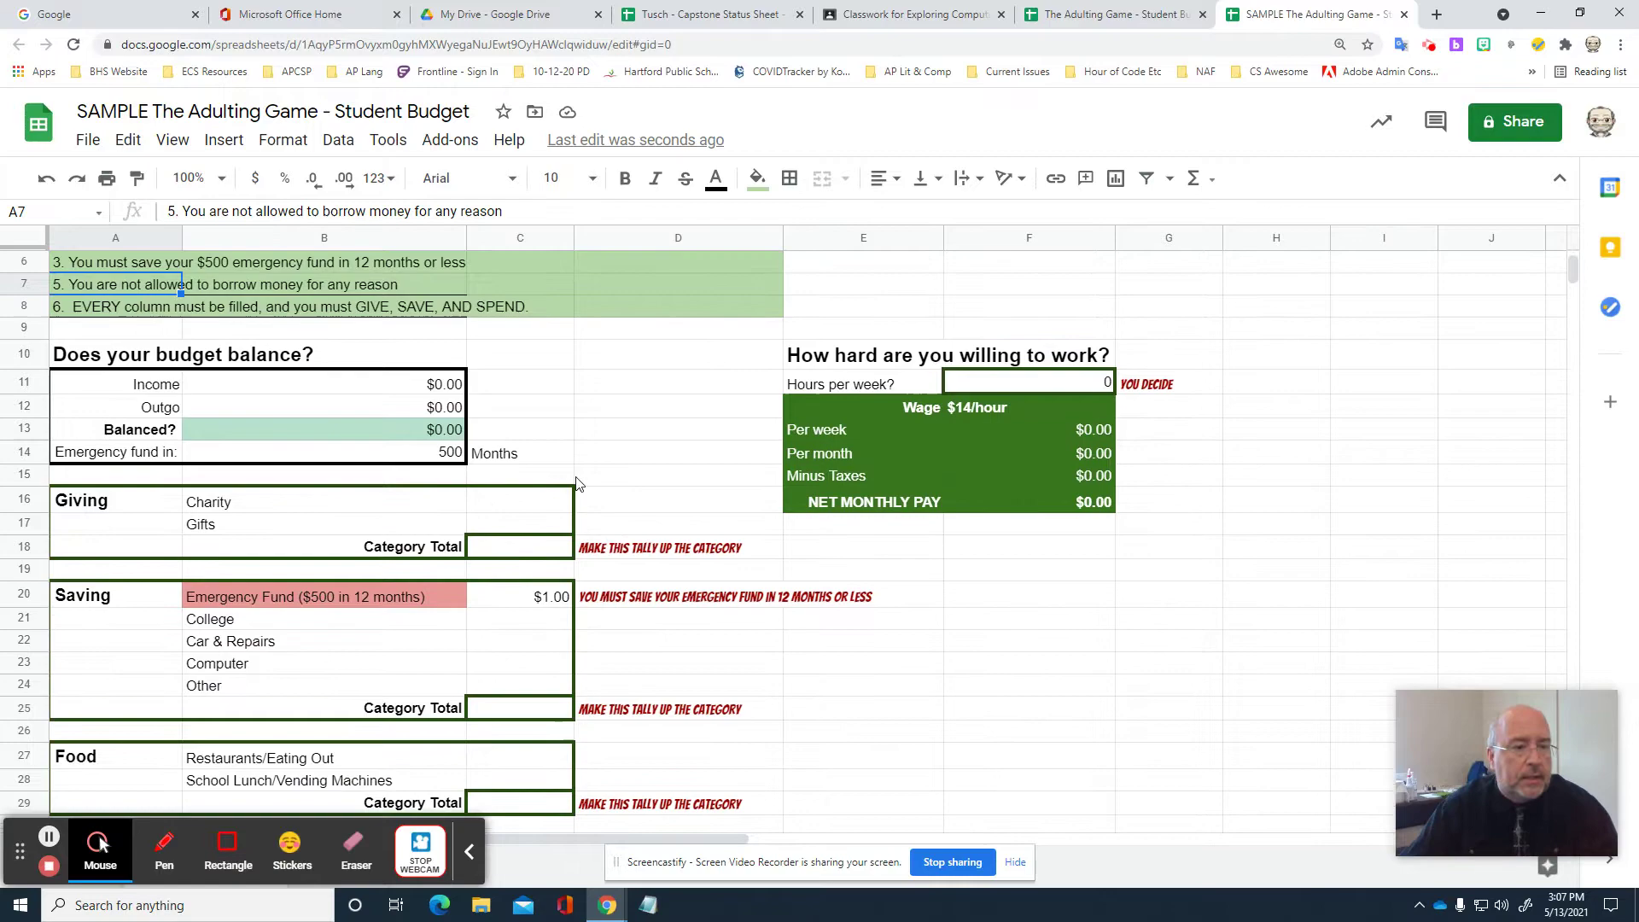
{"action": "scroll", "coordinate": [476, 466], "scroll_direction": "down", "scroll_amount": 5}
{"action": "scroll", "coordinate": [526, 549], "scroll_direction": "down", "scroll_amount": 4}
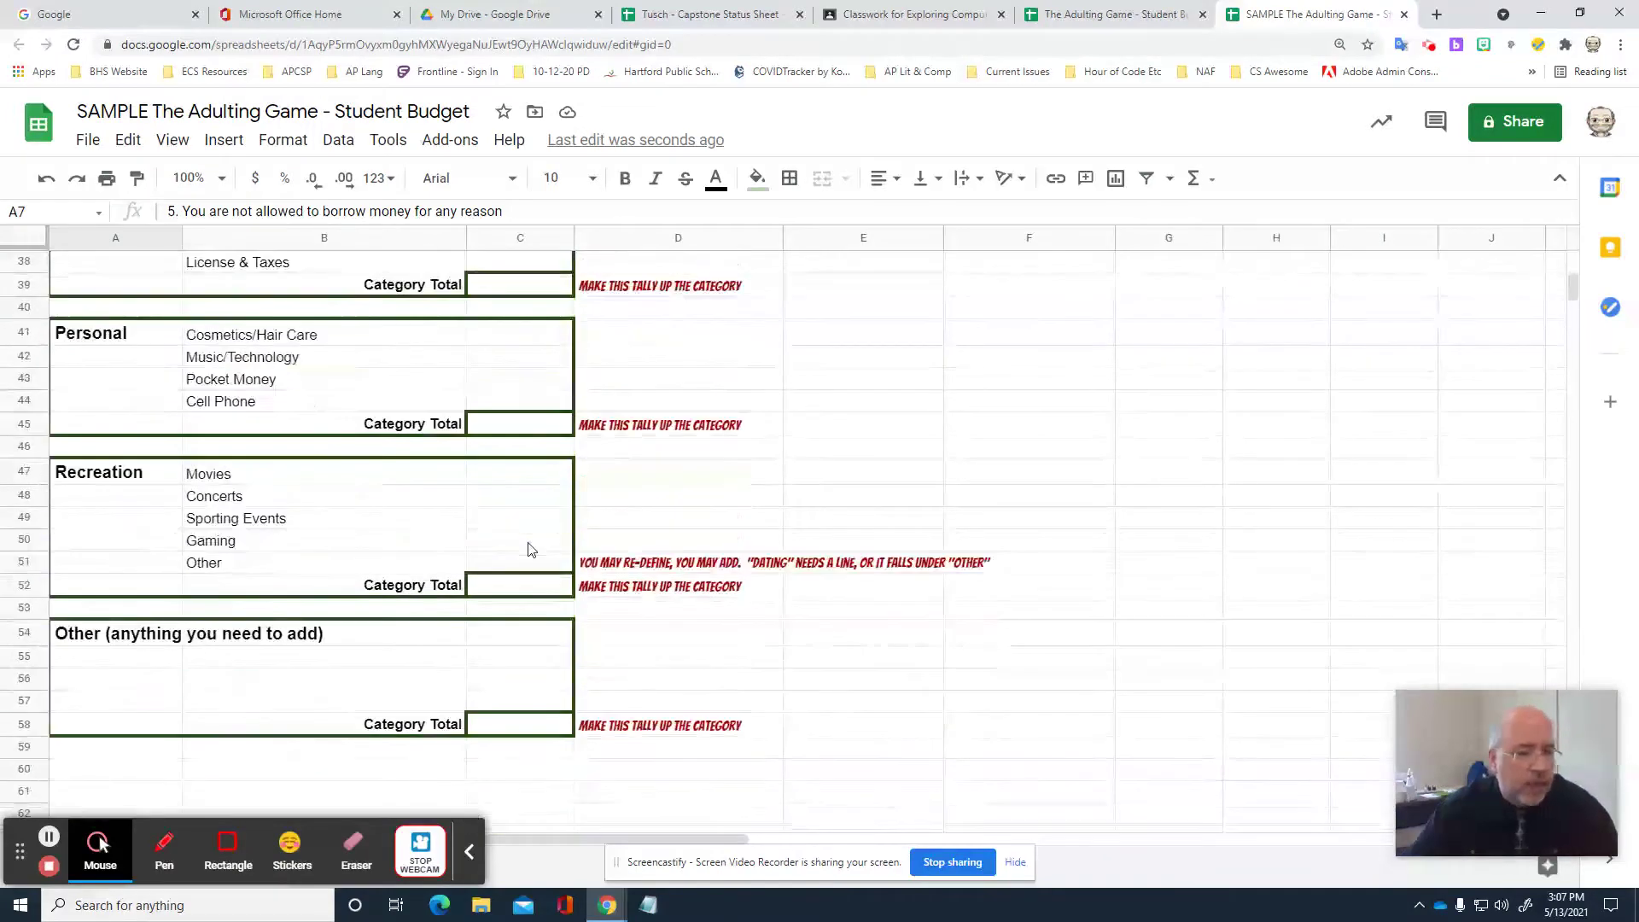
{"action": "scroll", "coordinate": [530, 549], "scroll_direction": "up", "scroll_amount": 7}
{"action": "scroll", "coordinate": [495, 482], "scroll_direction": "down", "scroll_amount": 1}
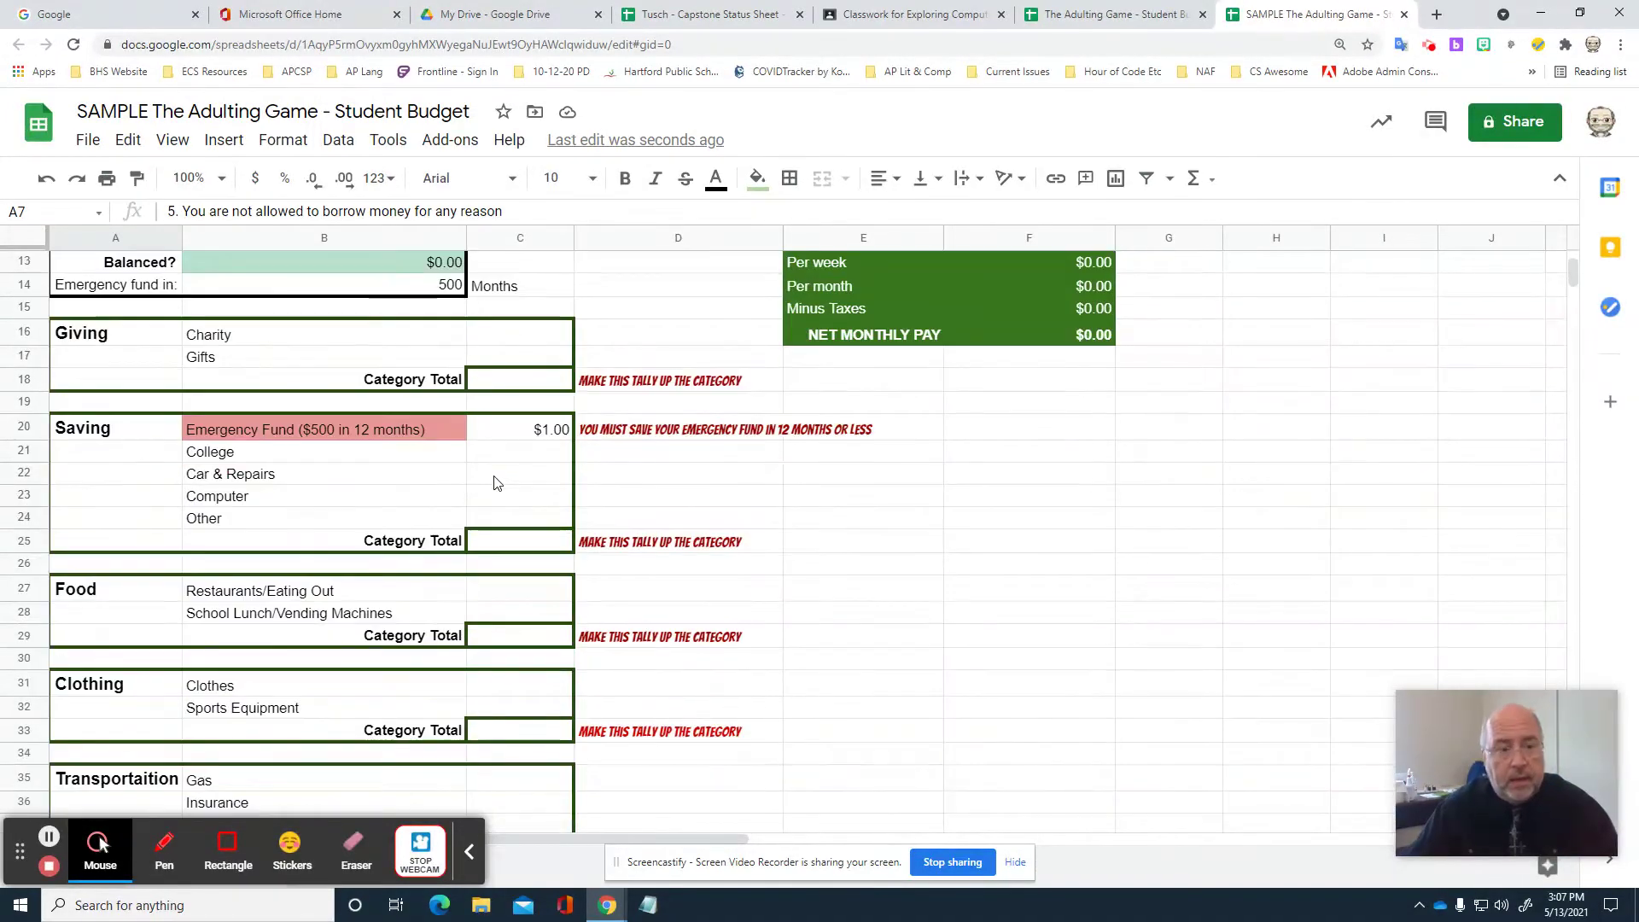
{"action": "scroll", "coordinate": [350, 498], "scroll_direction": "down", "scroll_amount": 2}
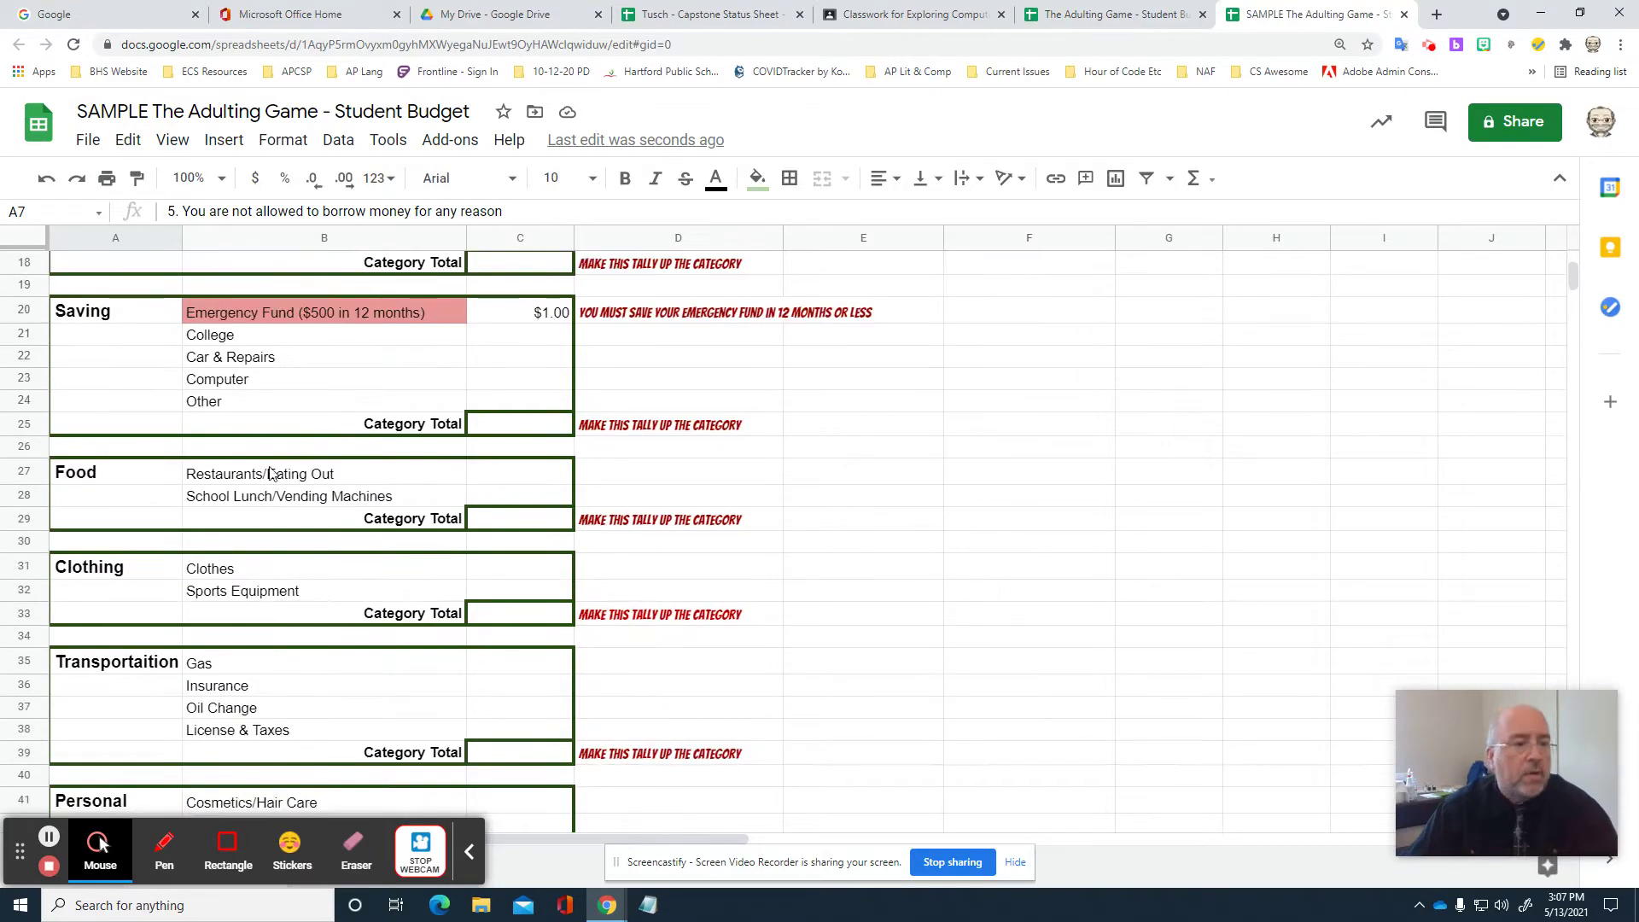
{"action": "left_click", "coordinate": [369, 504]}
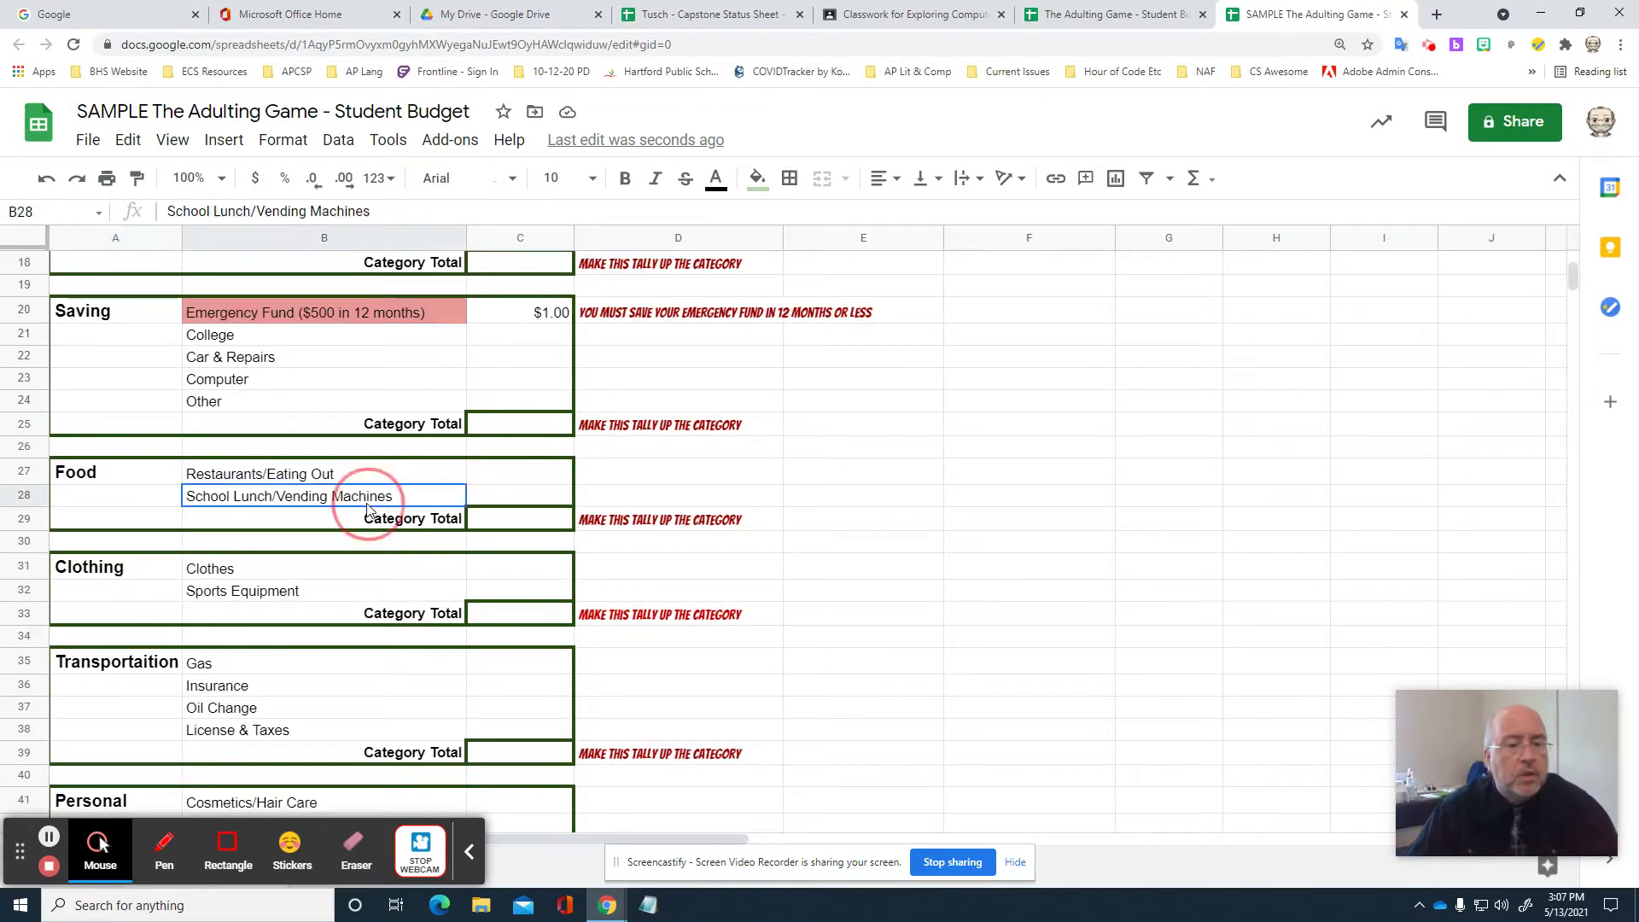
{"action": "scroll", "coordinate": [645, 478], "scroll_direction": "down", "scroll_amount": 2}
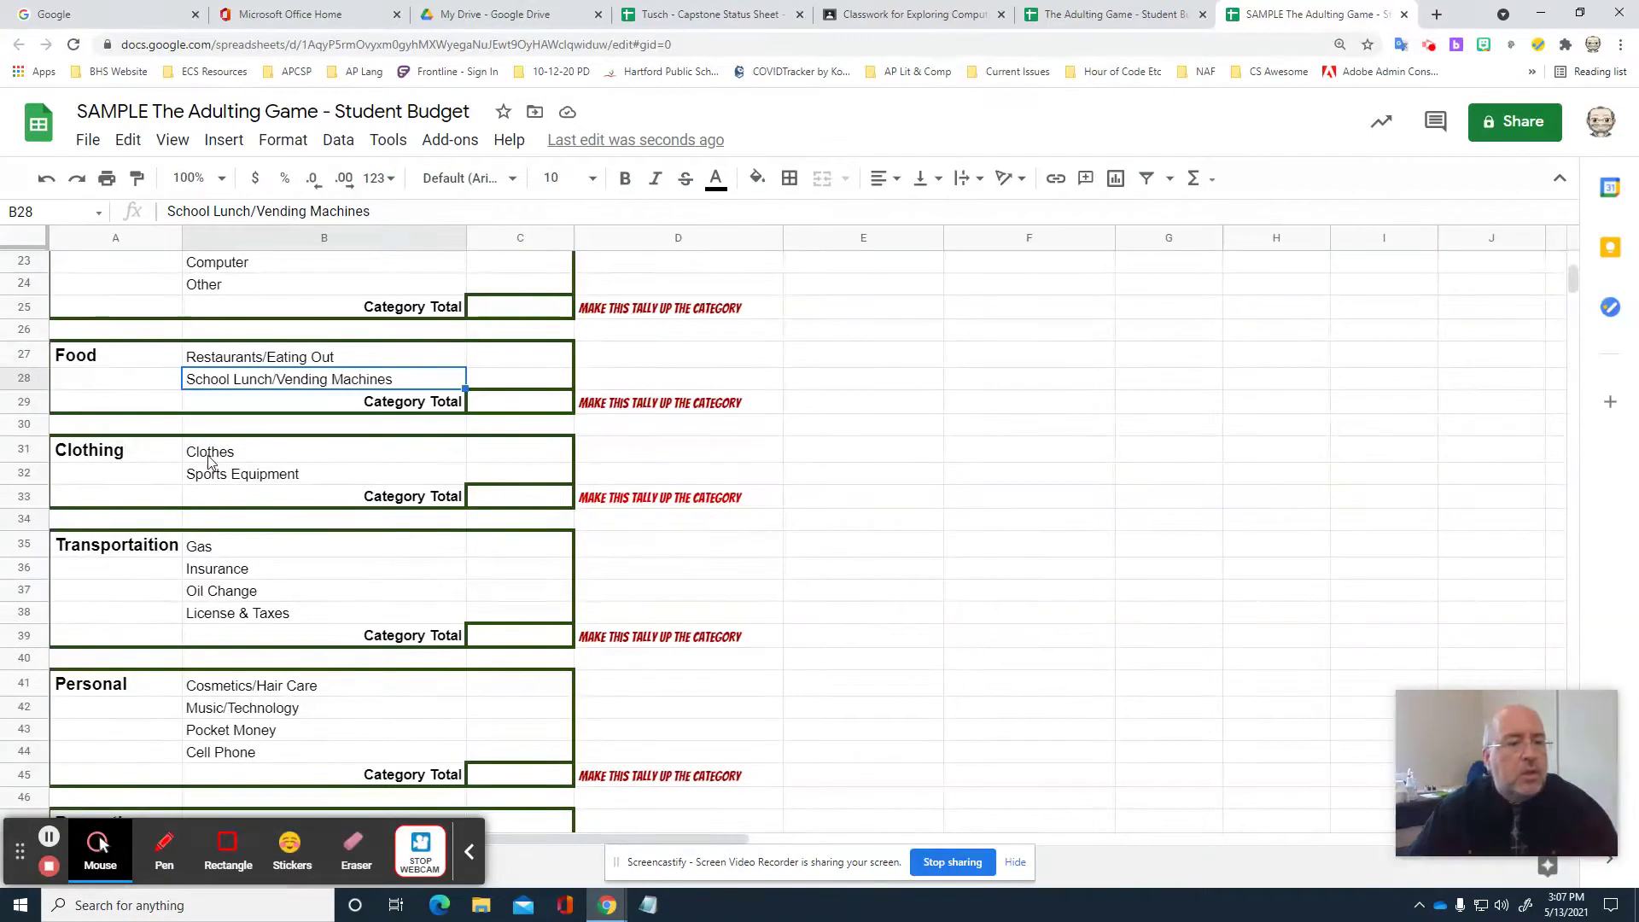
{"action": "left_click", "coordinate": [256, 452]}
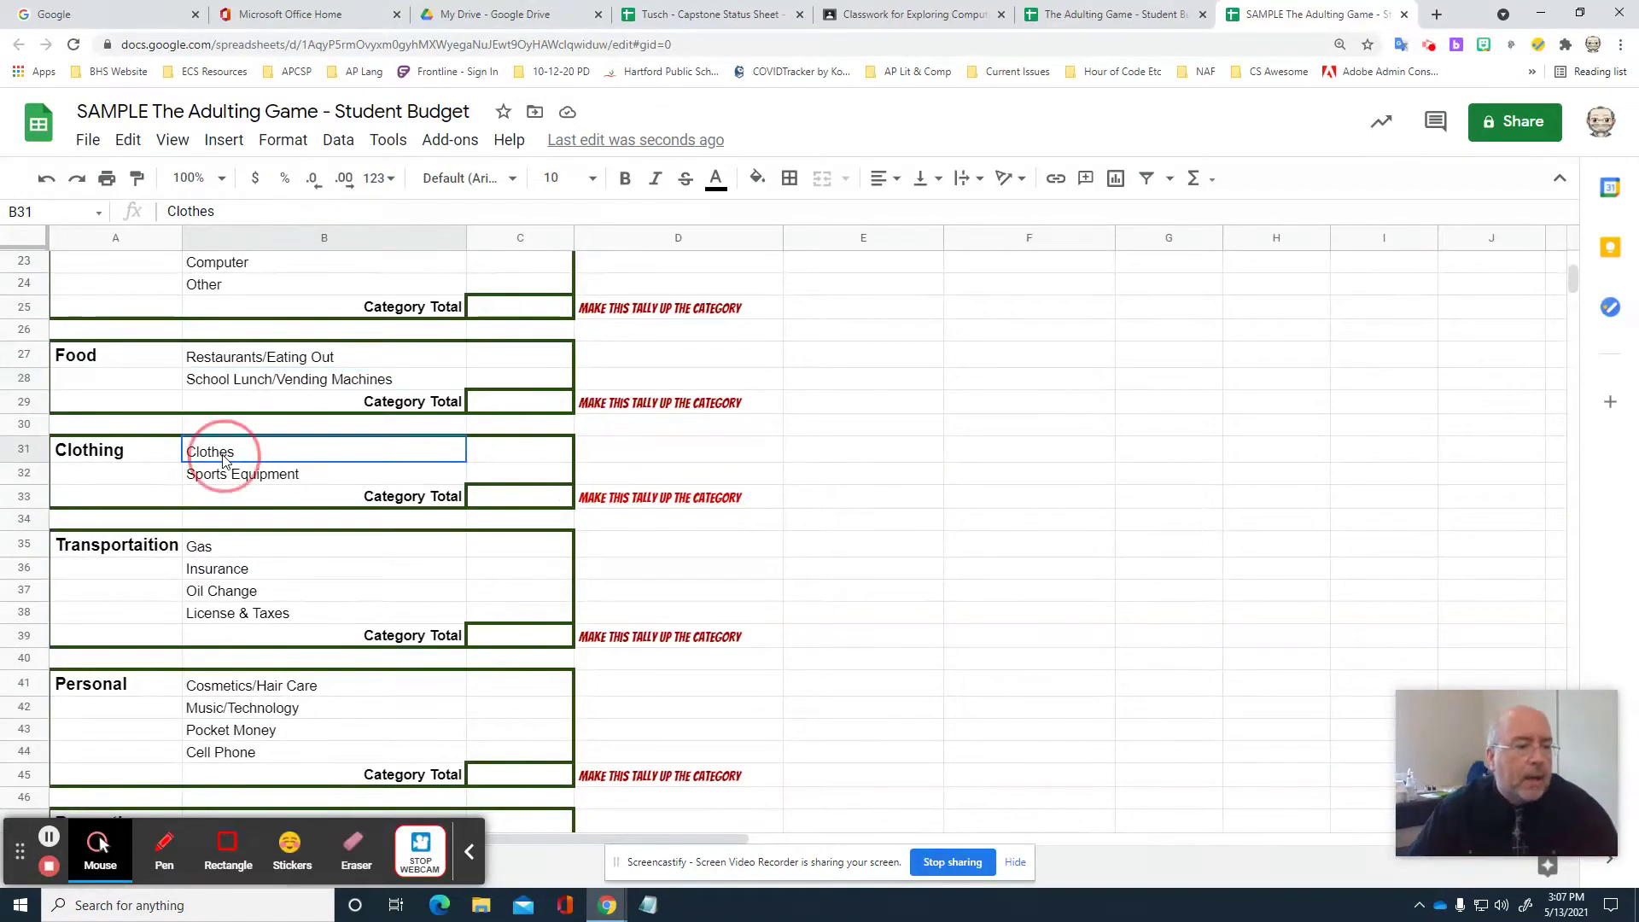
{"action": "left_click", "coordinate": [271, 483]}
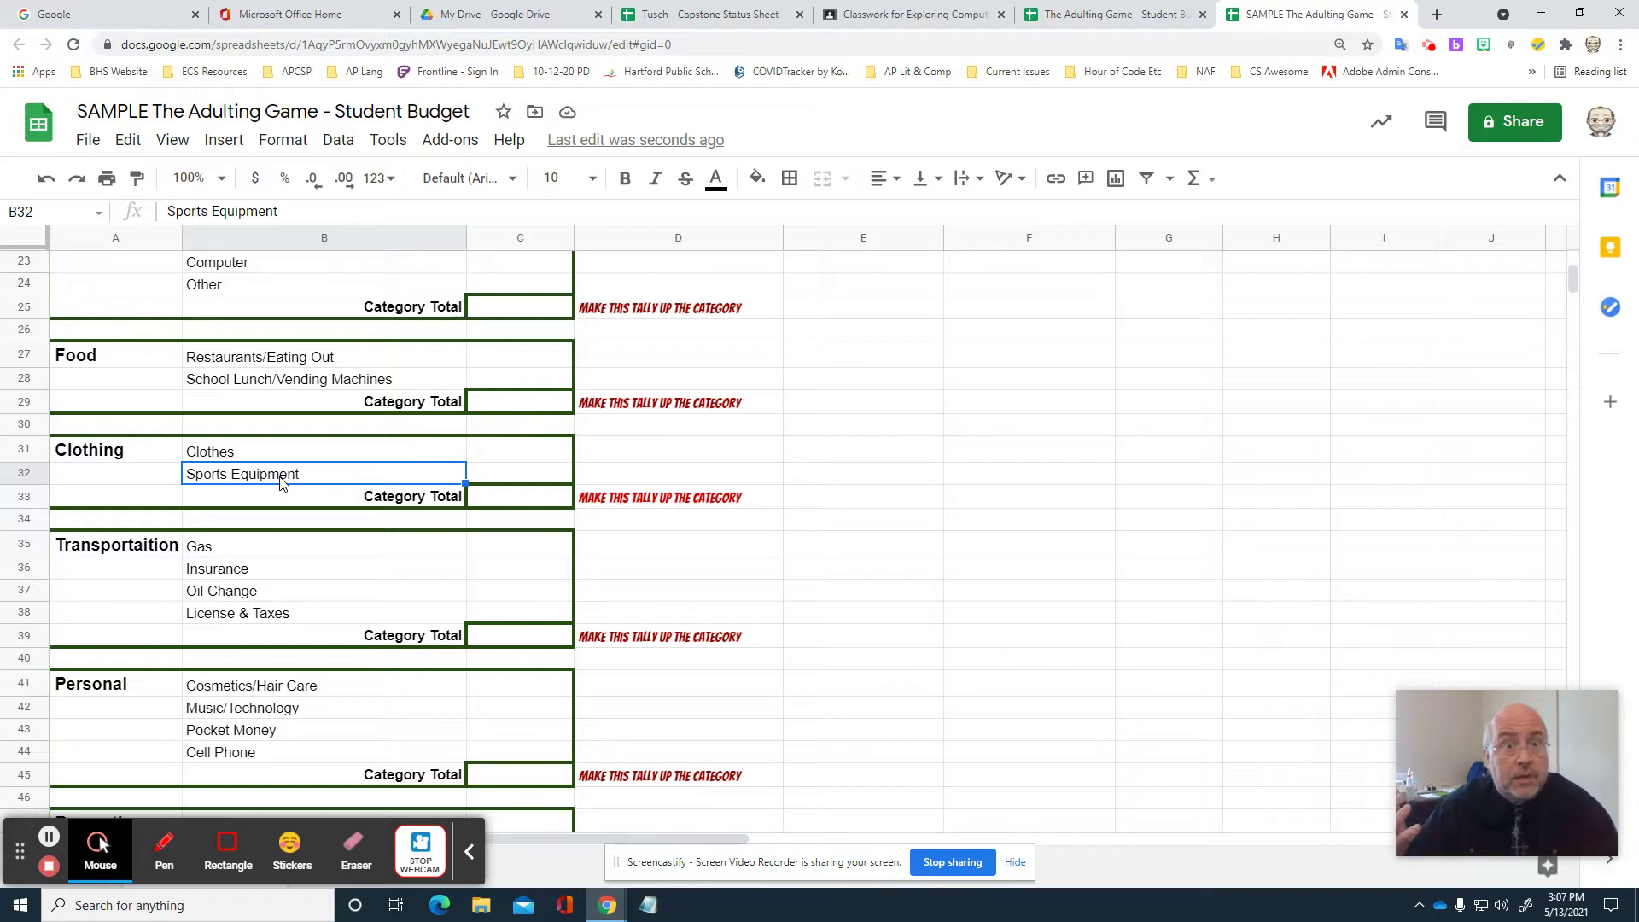
{"action": "left_click", "coordinate": [284, 551]}
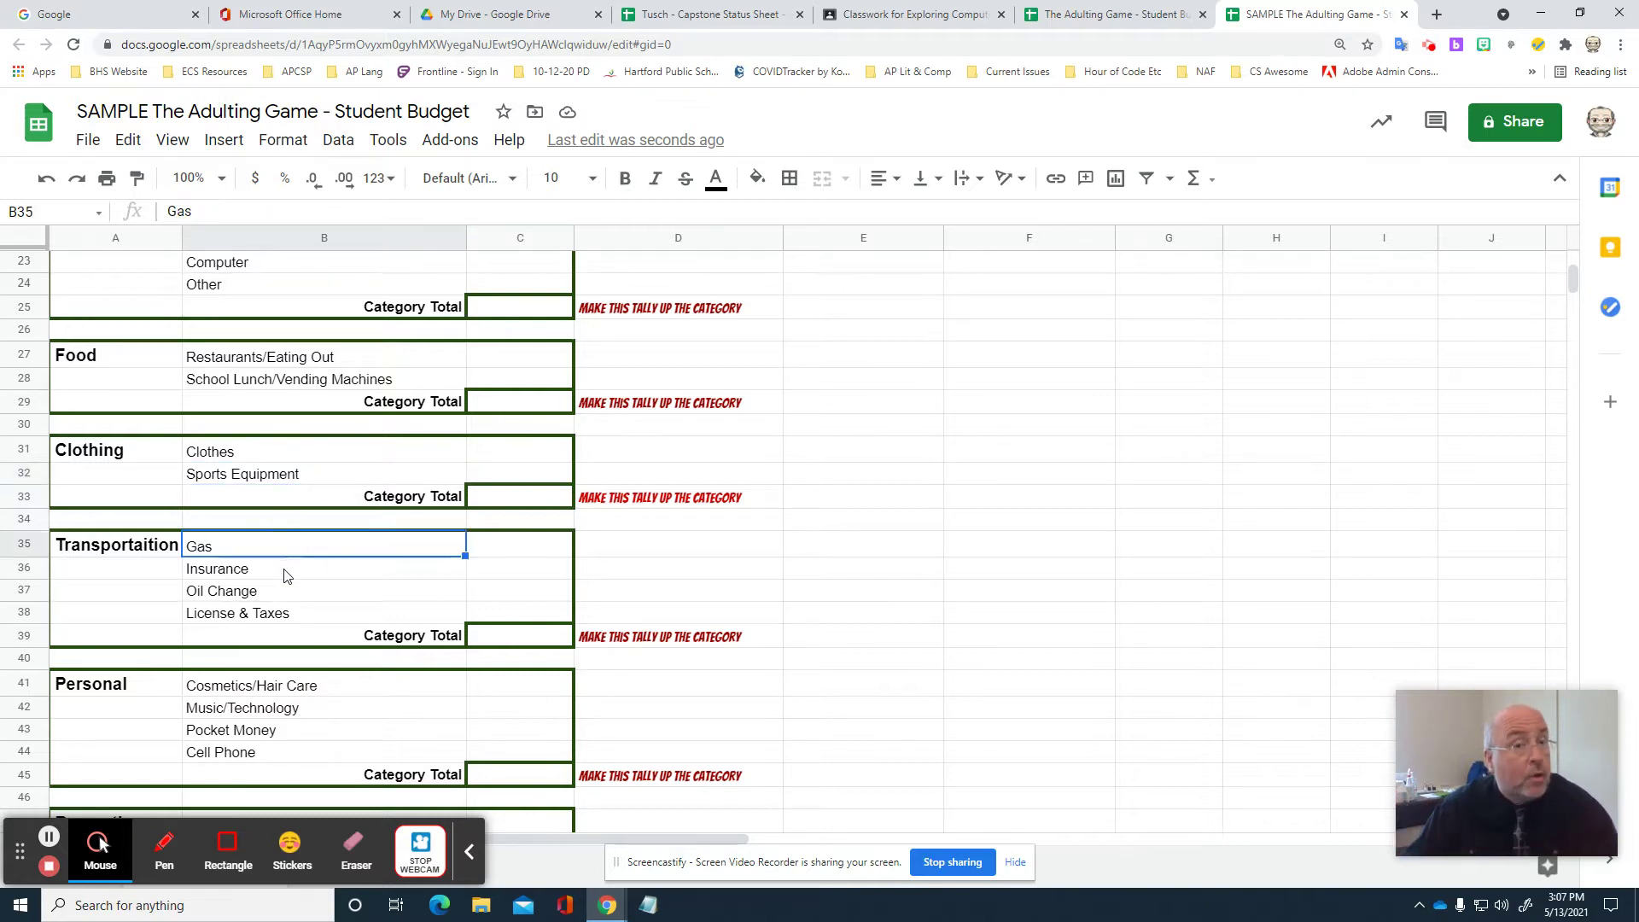
{"action": "left_click", "coordinate": [285, 572]}
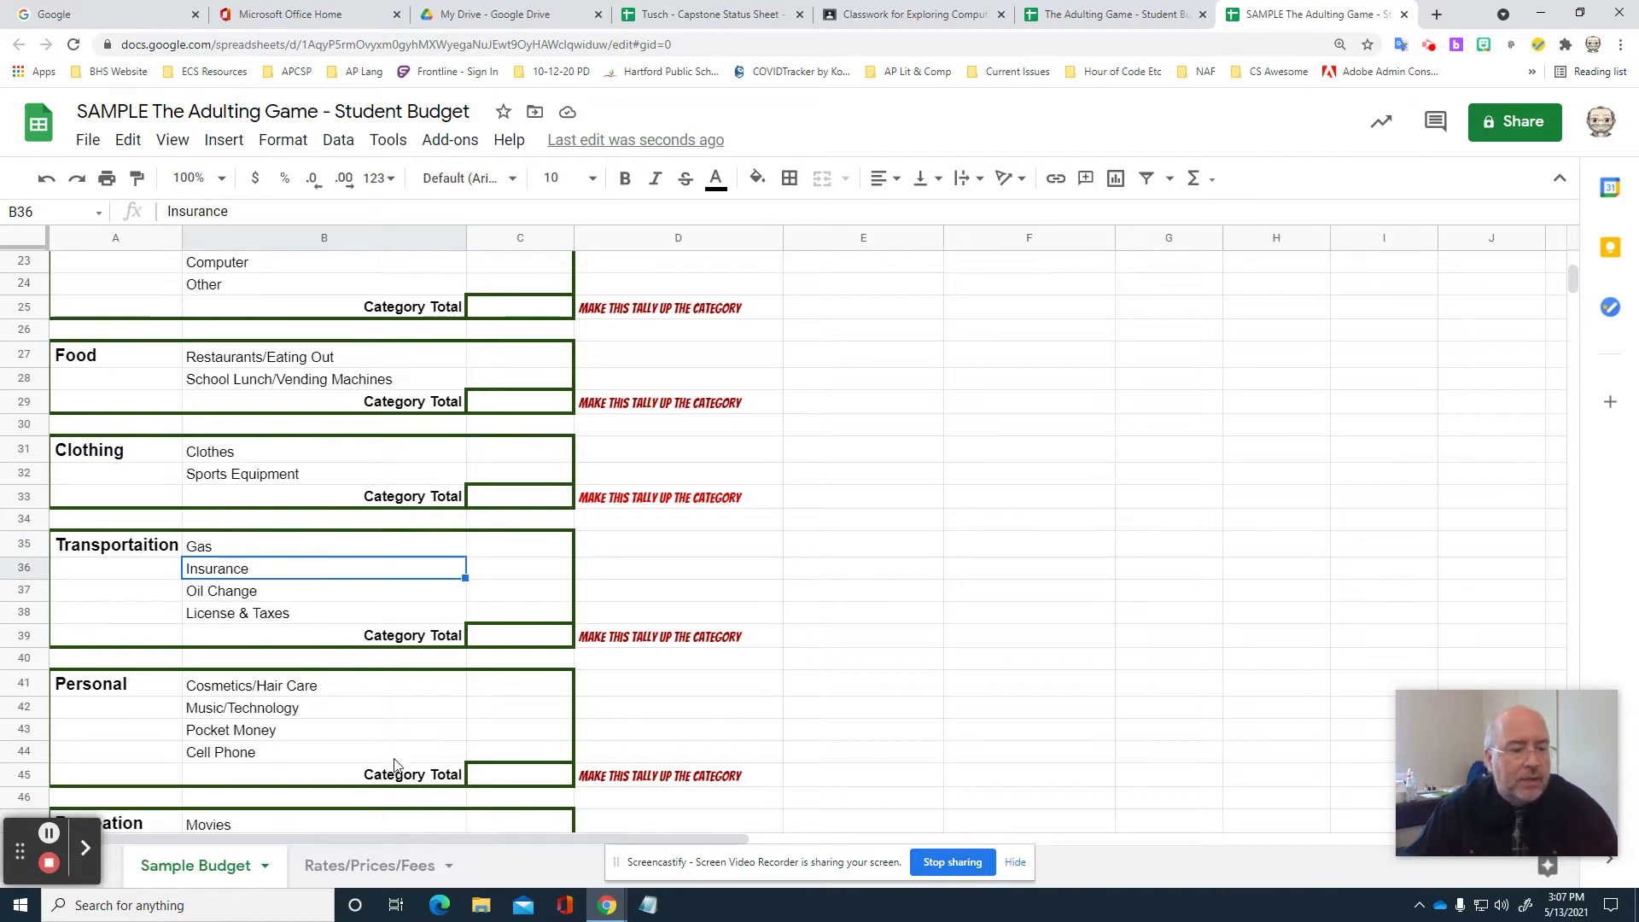
{"action": "scroll", "coordinate": [376, 728], "scroll_direction": "down", "scroll_amount": 2}
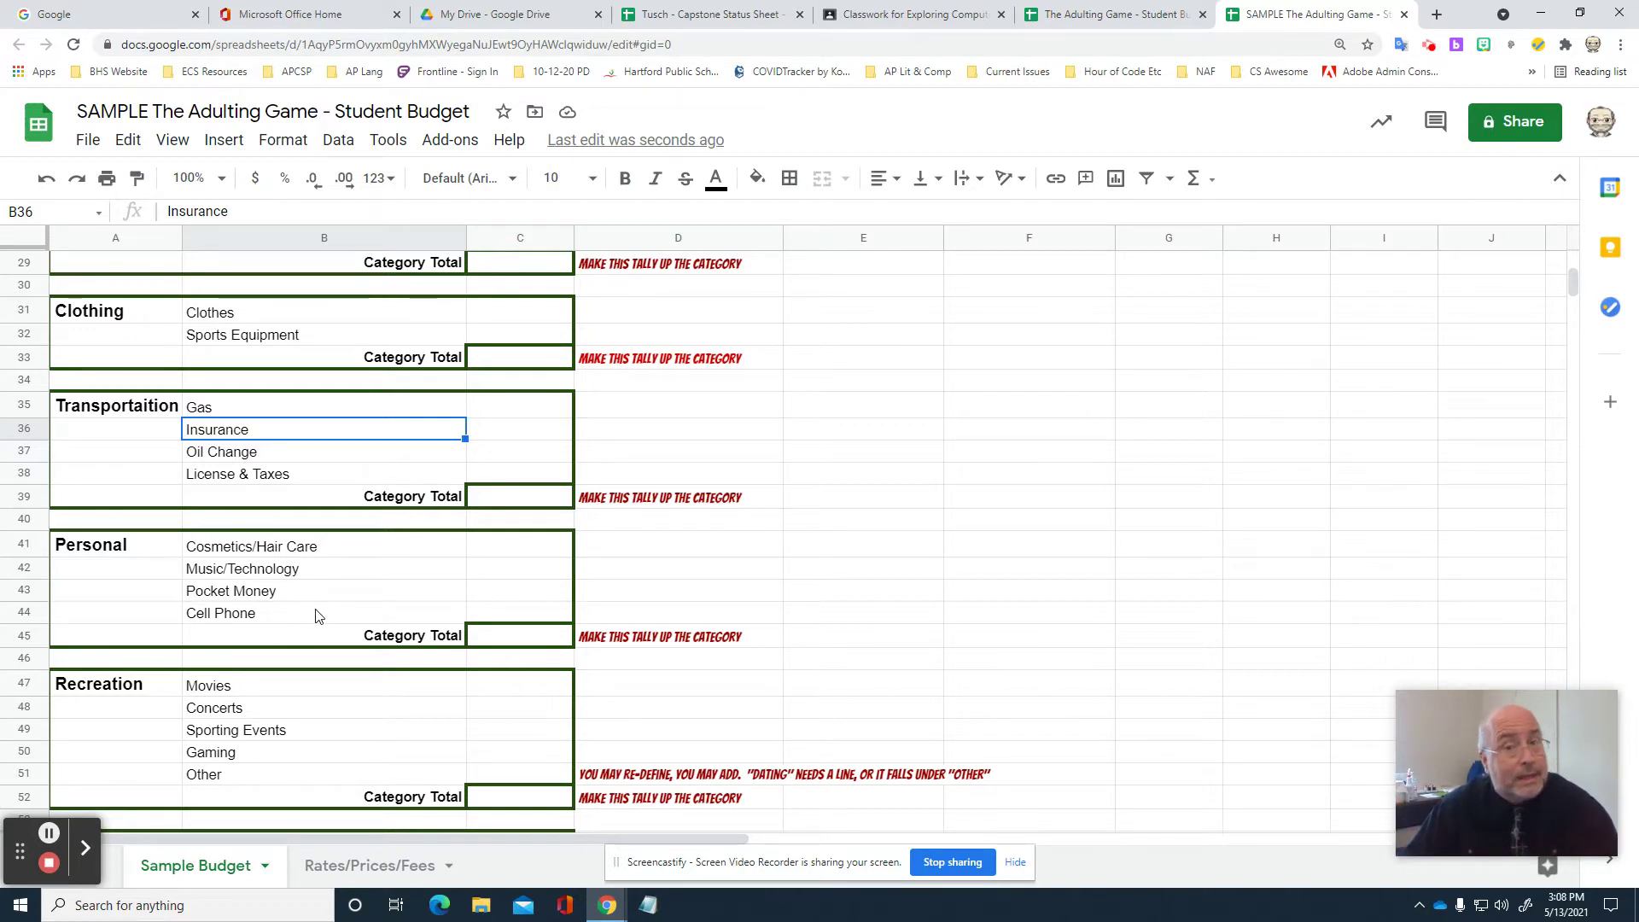
{"action": "scroll", "coordinate": [375, 627], "scroll_direction": "down", "scroll_amount": 2}
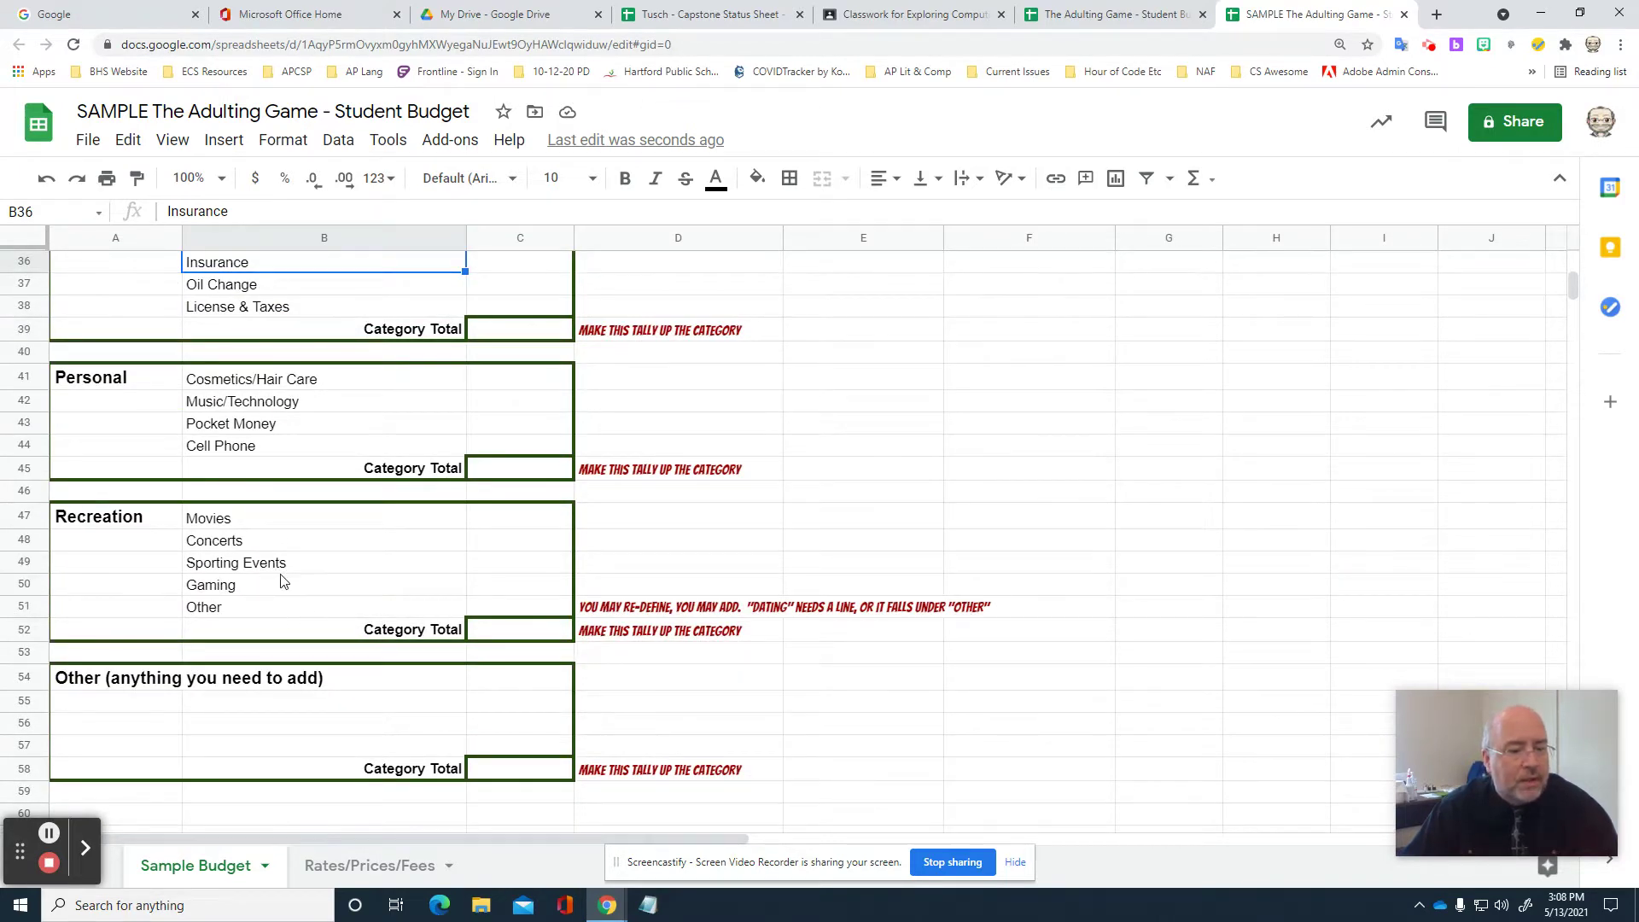
{"action": "left_click", "coordinate": [369, 693]}
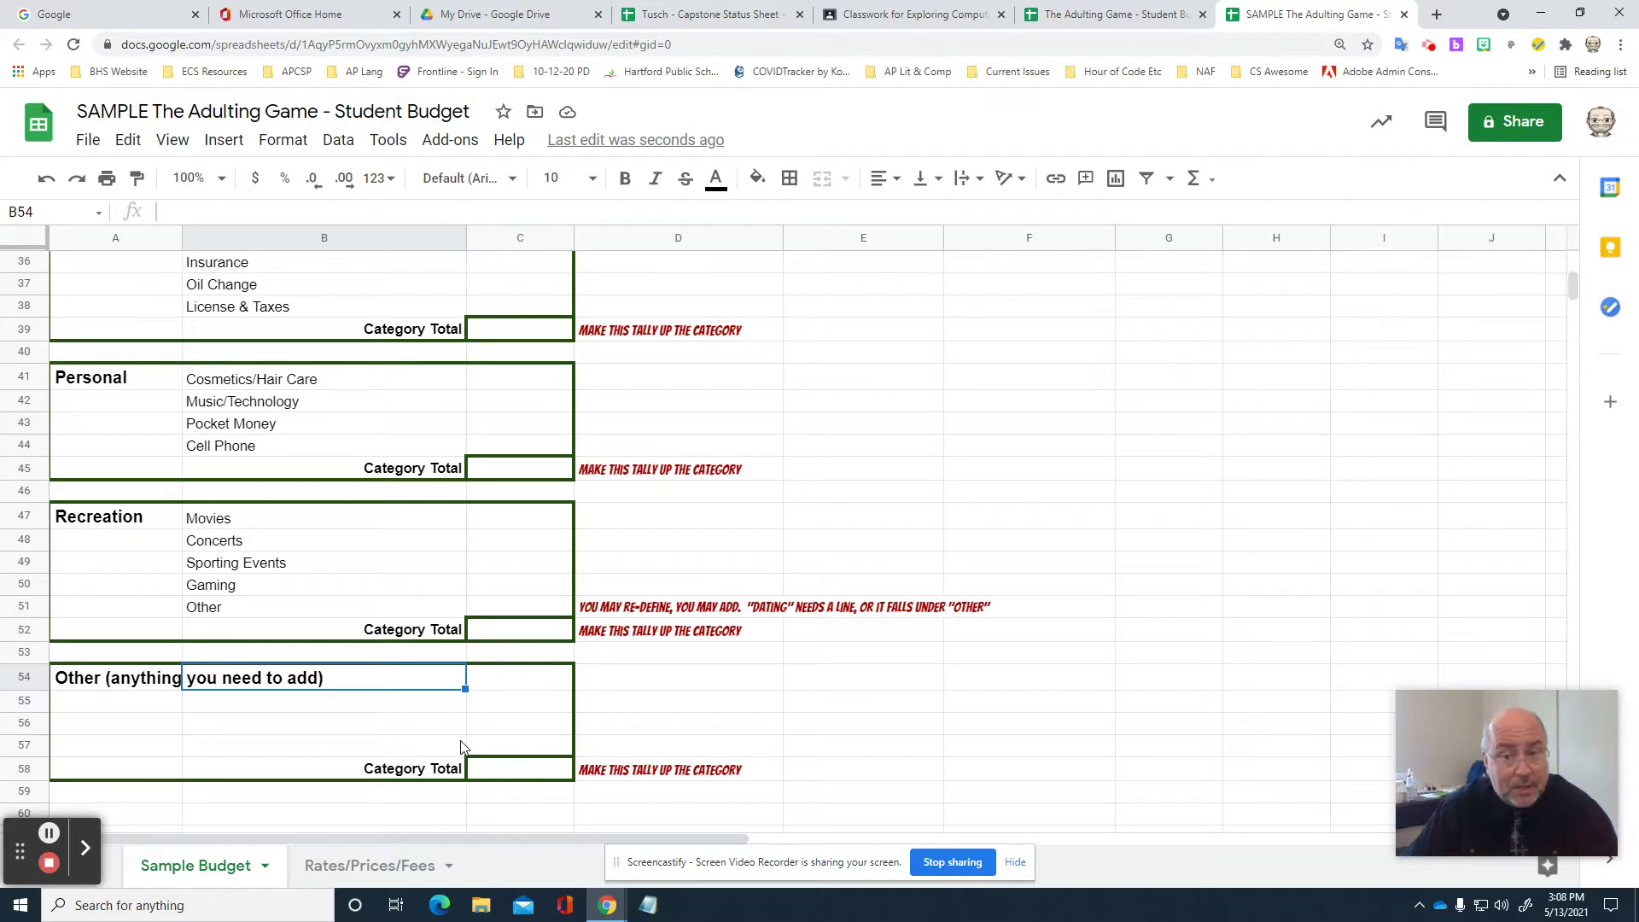
{"action": "scroll", "coordinate": [461, 748], "scroll_direction": "up", "scroll_amount": 10}
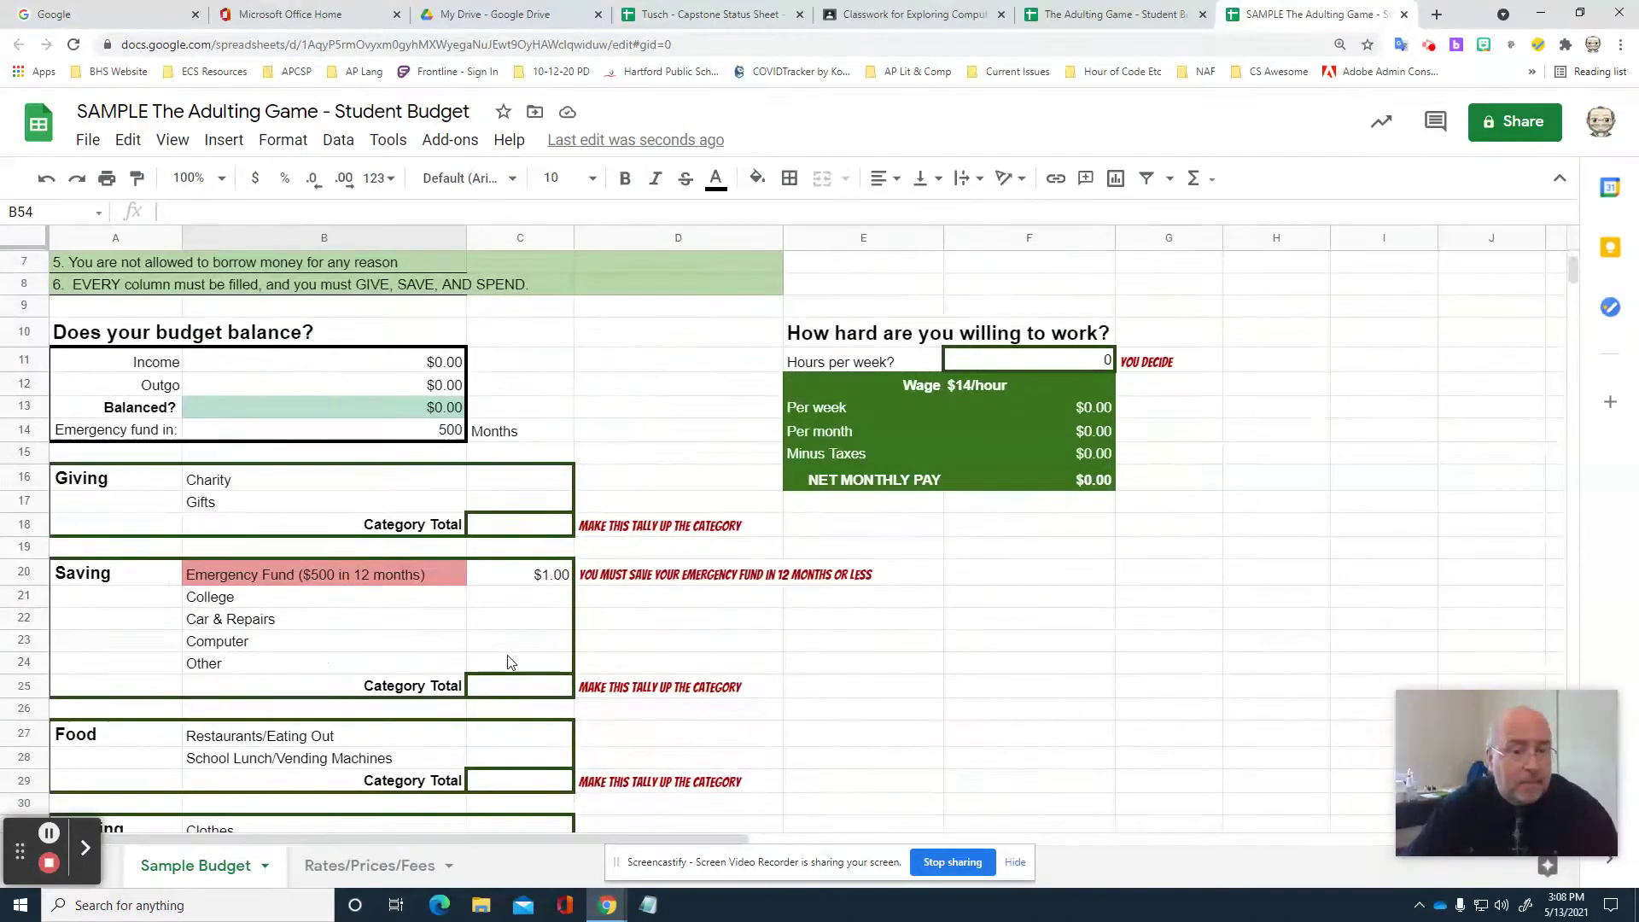
{"action": "scroll", "coordinate": [520, 450], "scroll_direction": "up", "scroll_amount": 1}
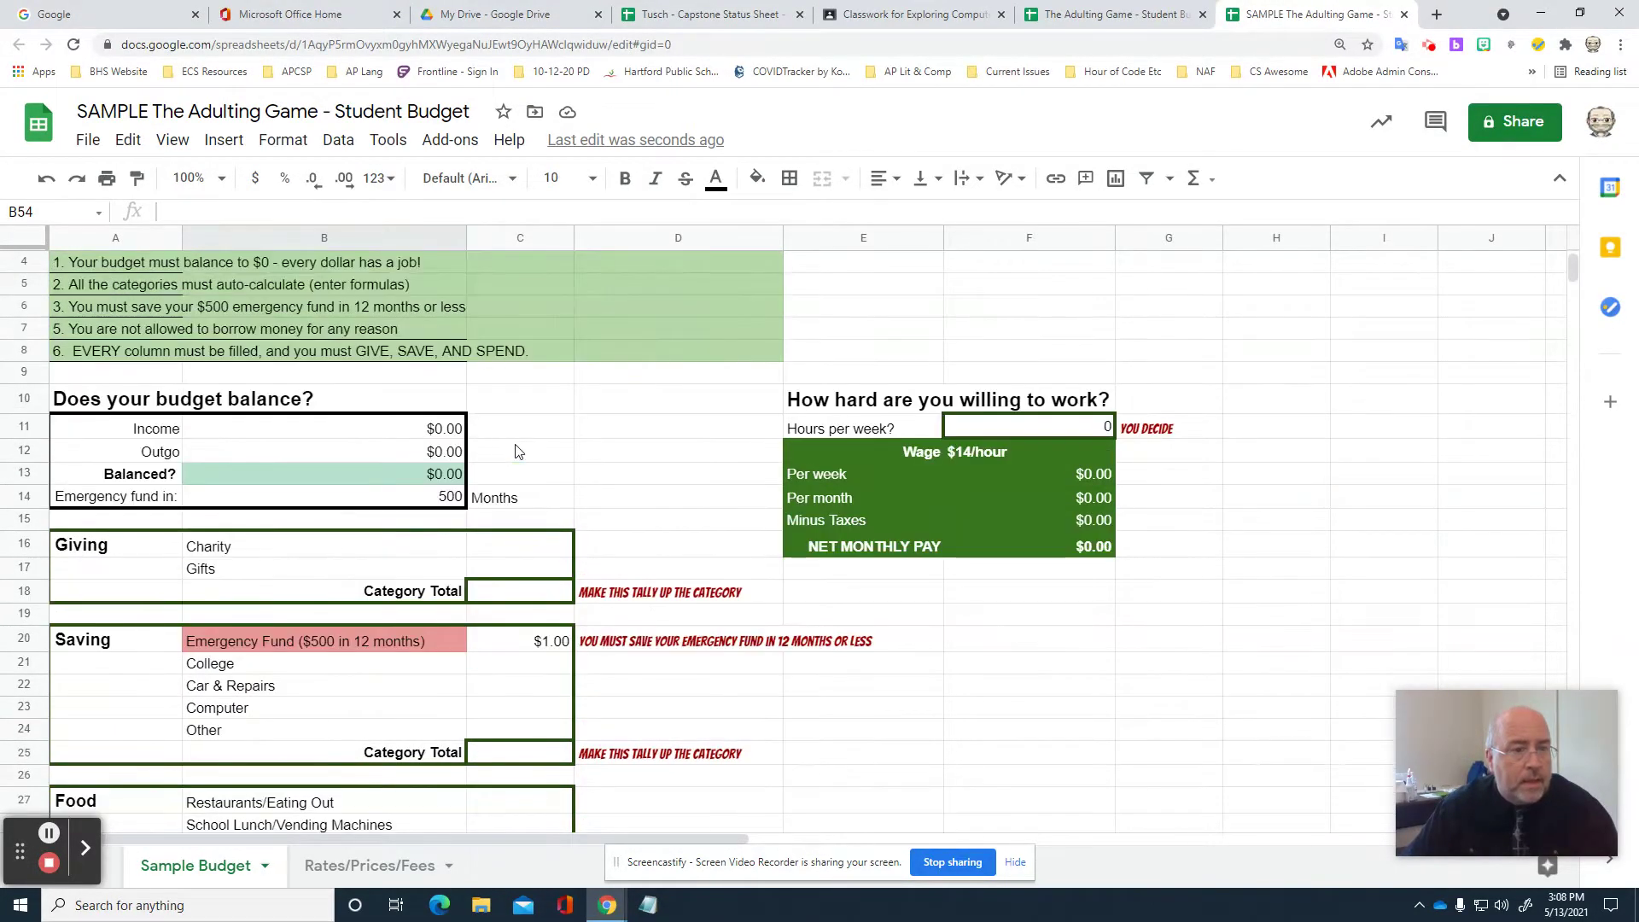
{"action": "left_click", "coordinate": [89, 355]}
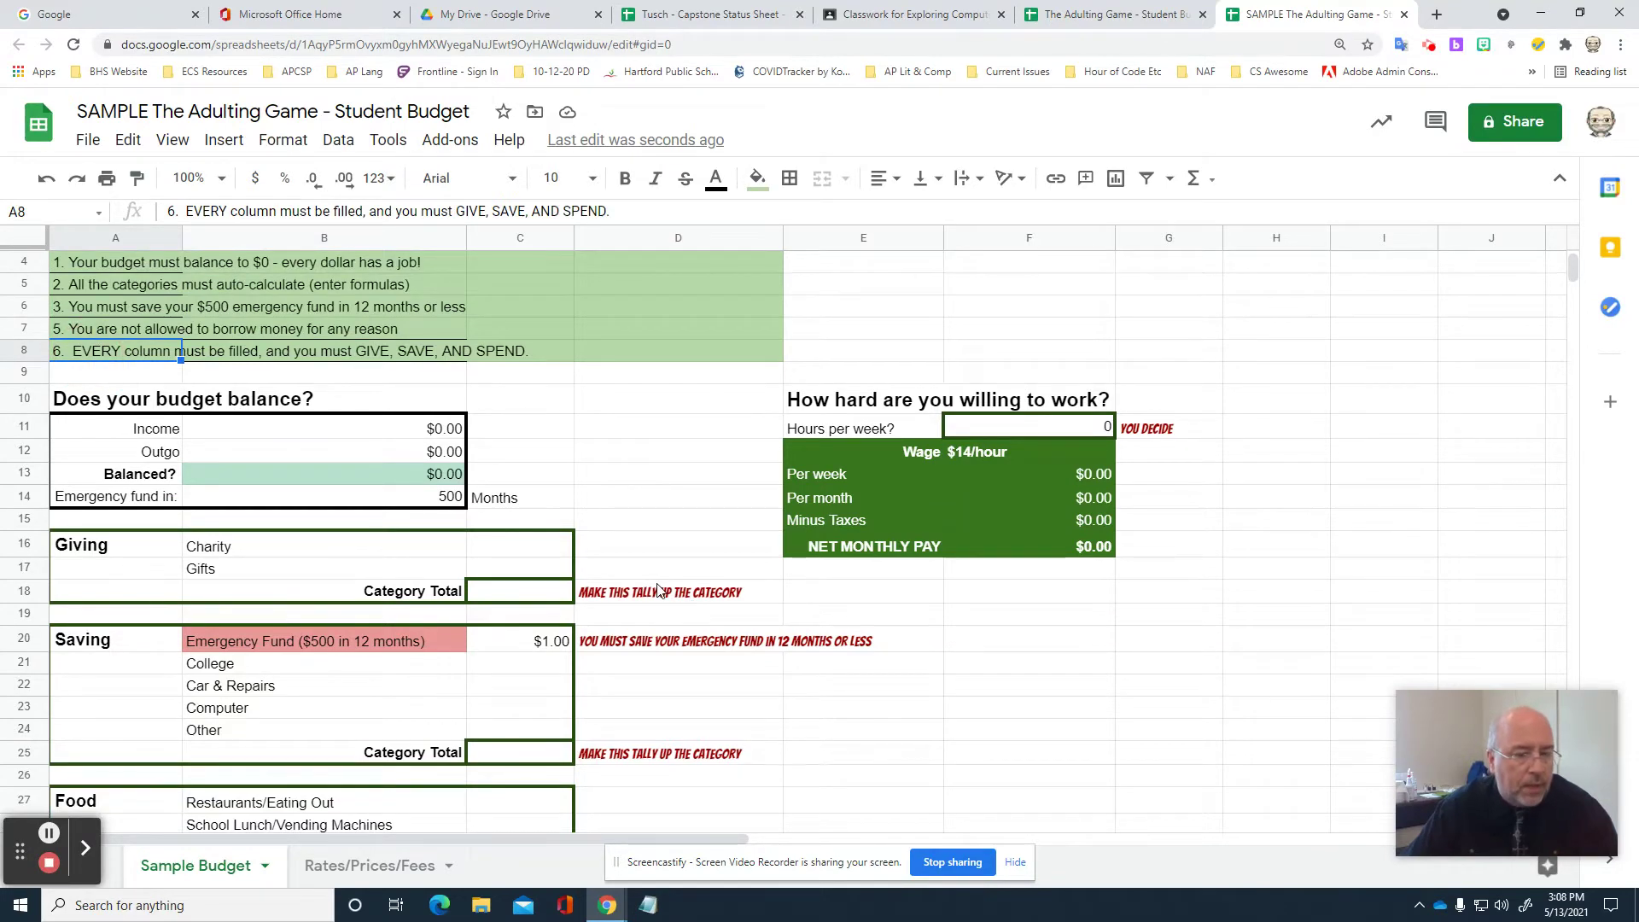
{"action": "scroll", "coordinate": [657, 589], "scroll_direction": "down", "scroll_amount": 6}
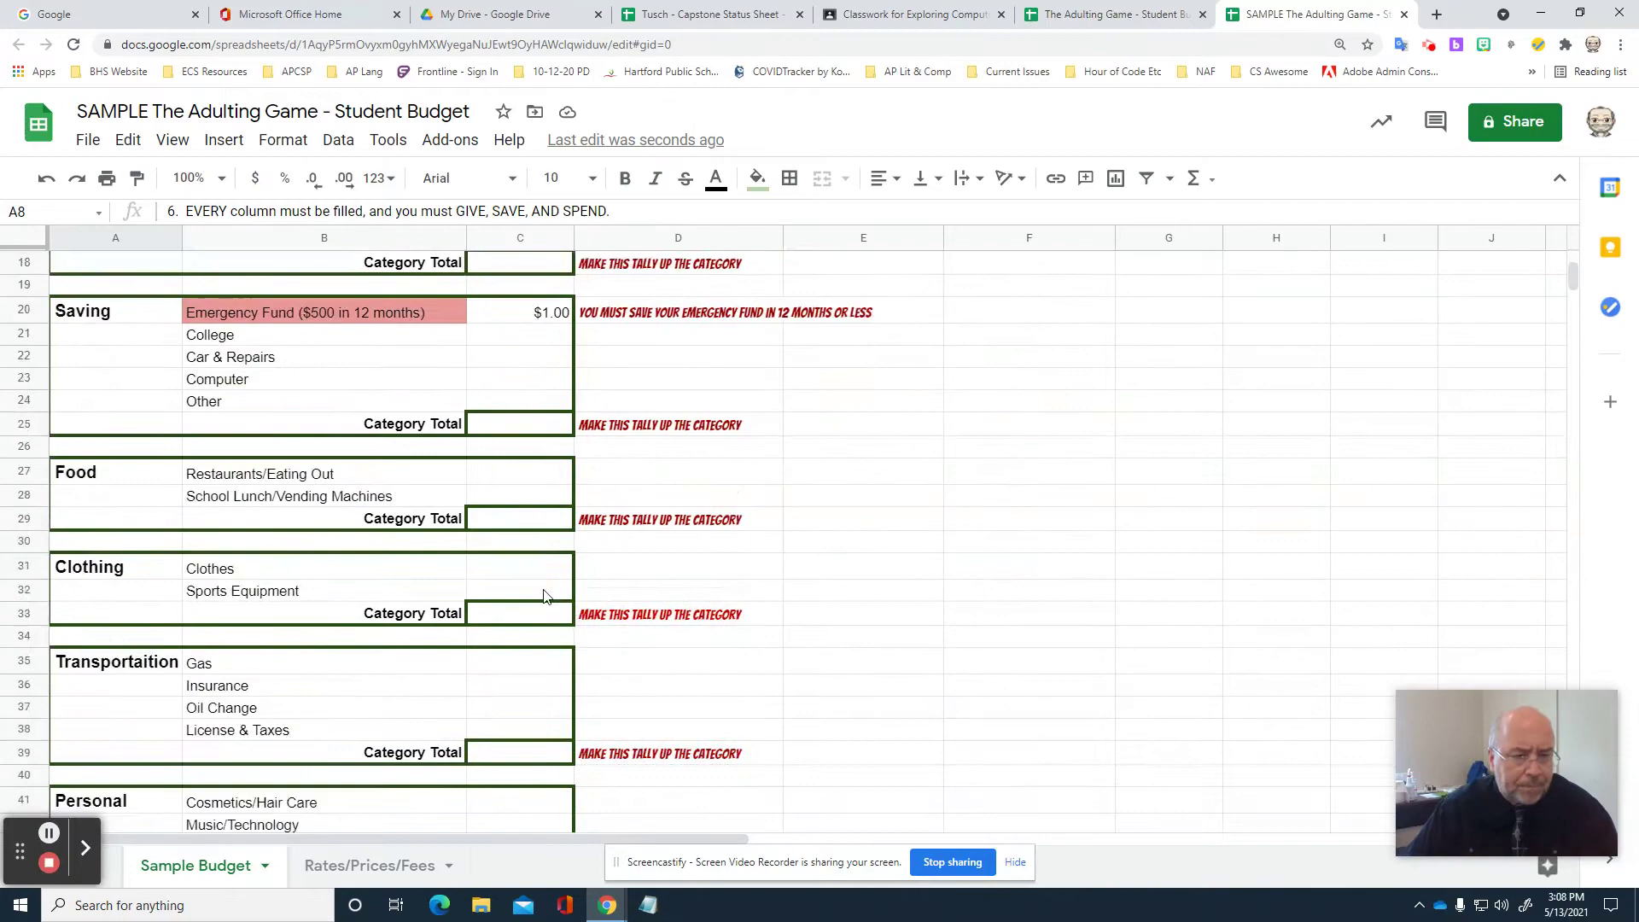
{"action": "scroll", "coordinate": [546, 596], "scroll_direction": "down", "scroll_amount": 4}
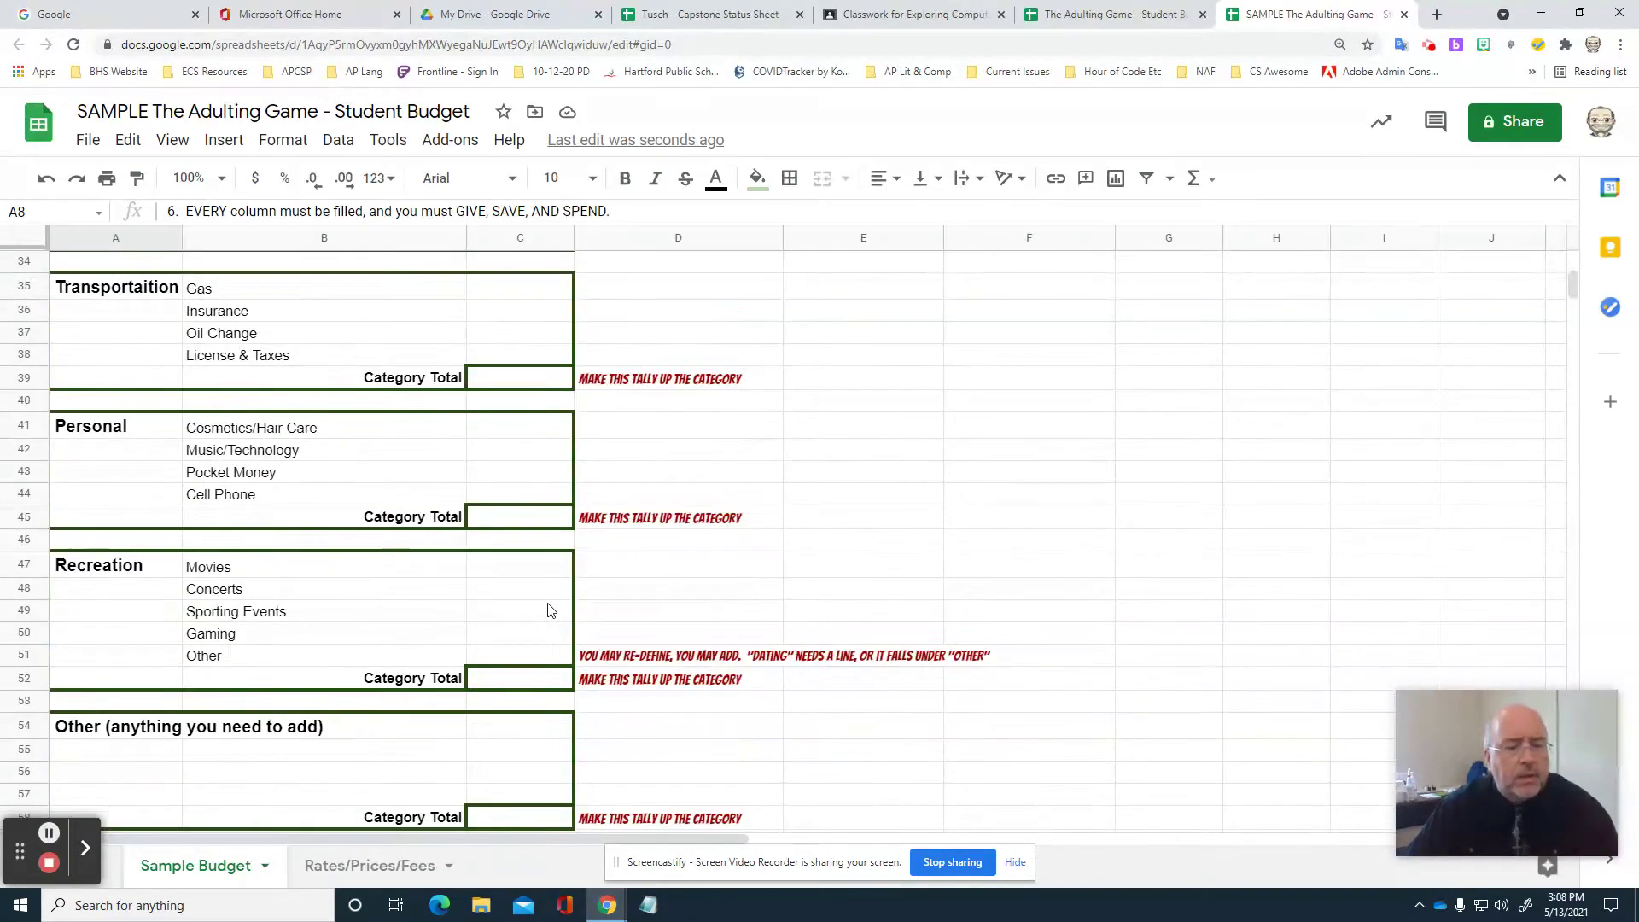
{"action": "scroll", "coordinate": [533, 607], "scroll_direction": "up", "scroll_amount": 10}
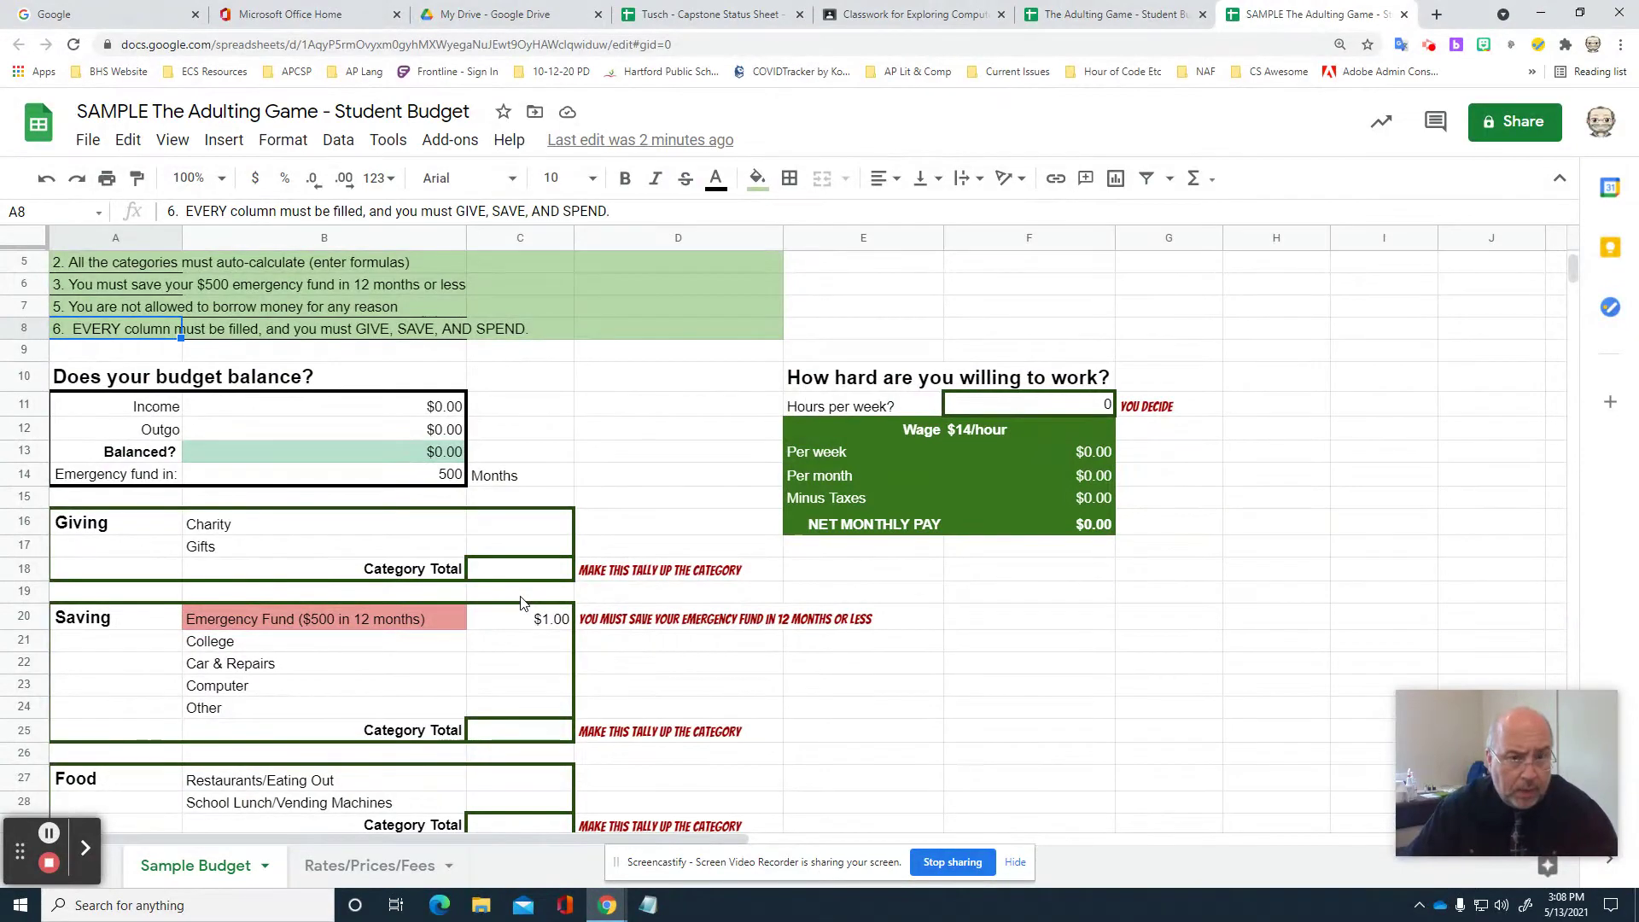
{"action": "scroll", "coordinate": [522, 602], "scroll_direction": "down", "scroll_amount": 8}
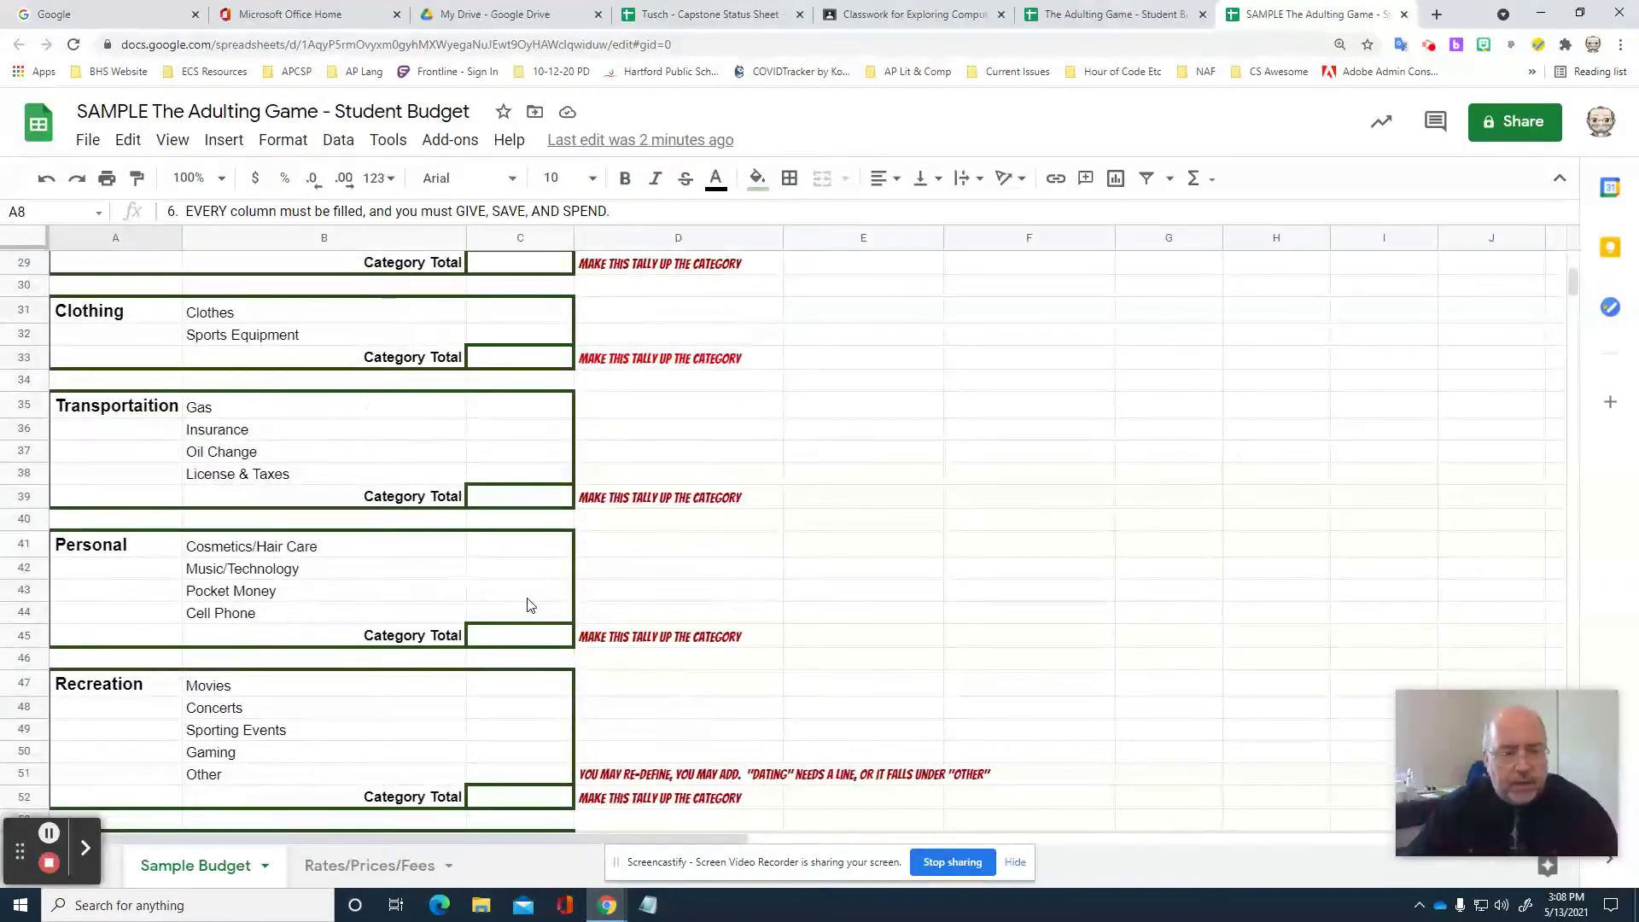
{"action": "scroll", "coordinate": [529, 605], "scroll_direction": "down", "scroll_amount": 2}
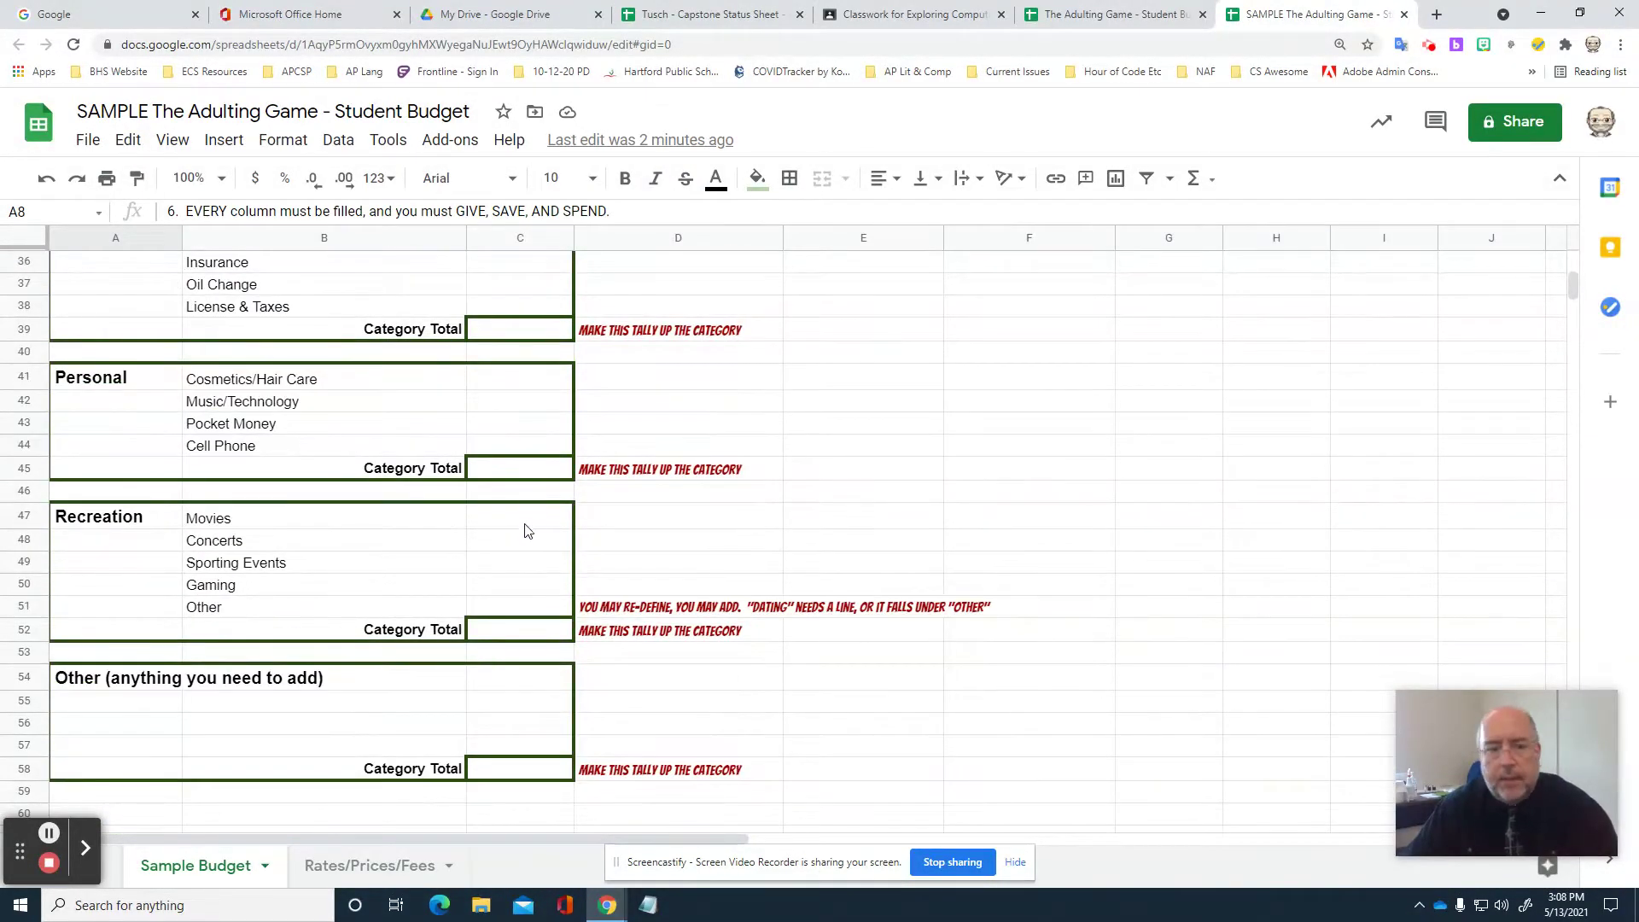
Look at the Rates/Prices/Fees sheet, then return to the Sample Budget sheet.
{"action": "left_click", "coordinate": [375, 868]}
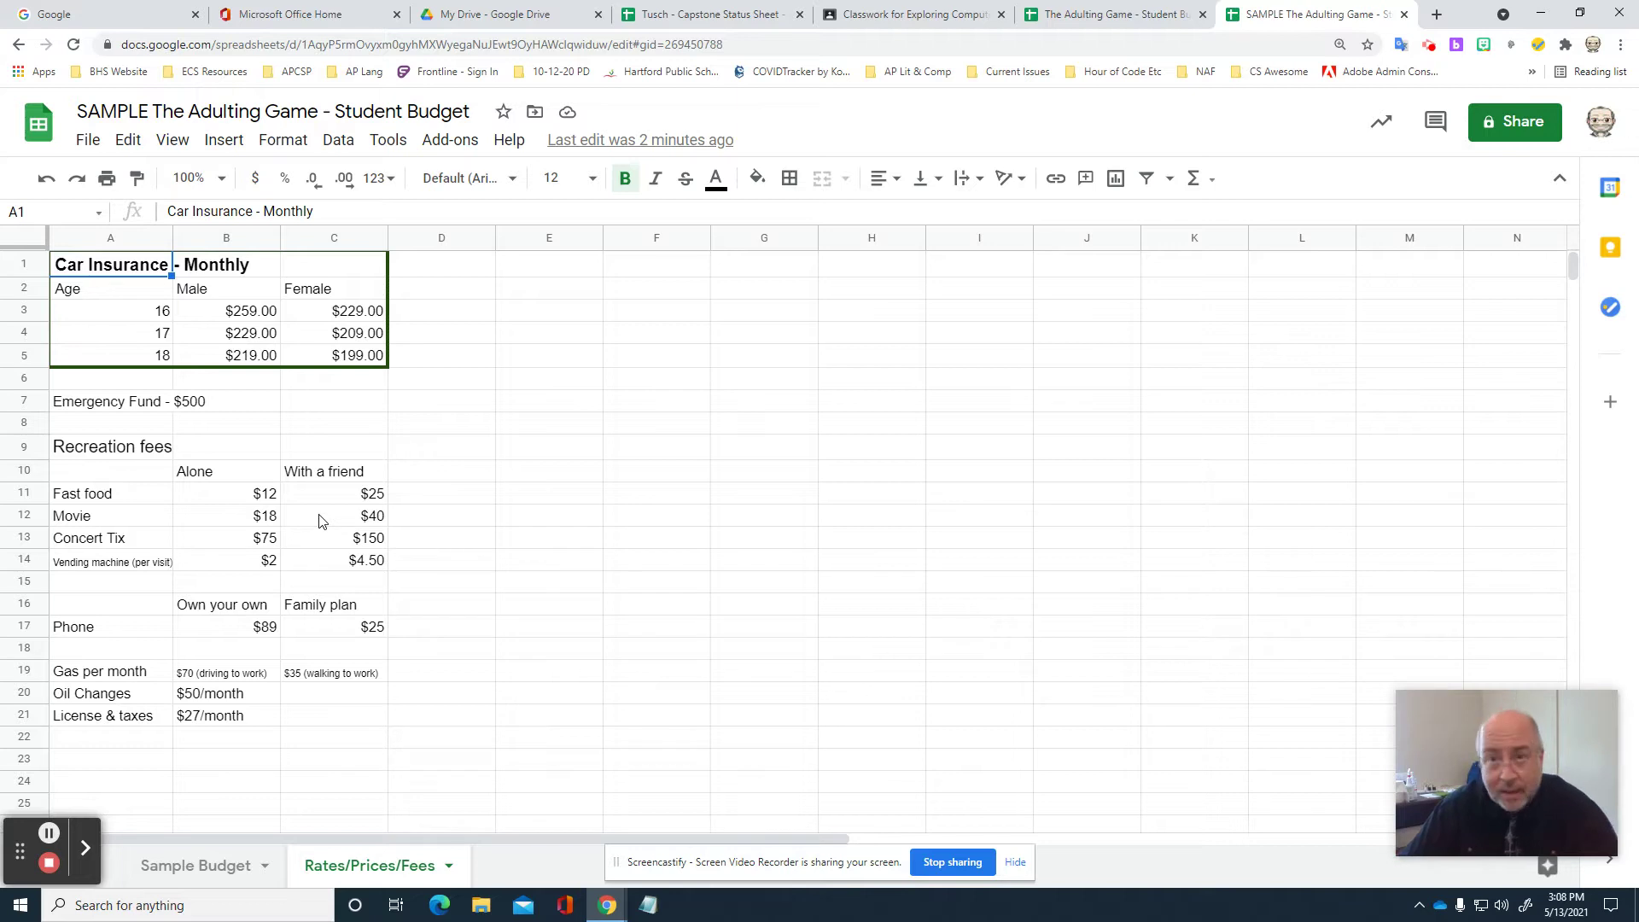
{"action": "left_click", "coordinate": [227, 864]}
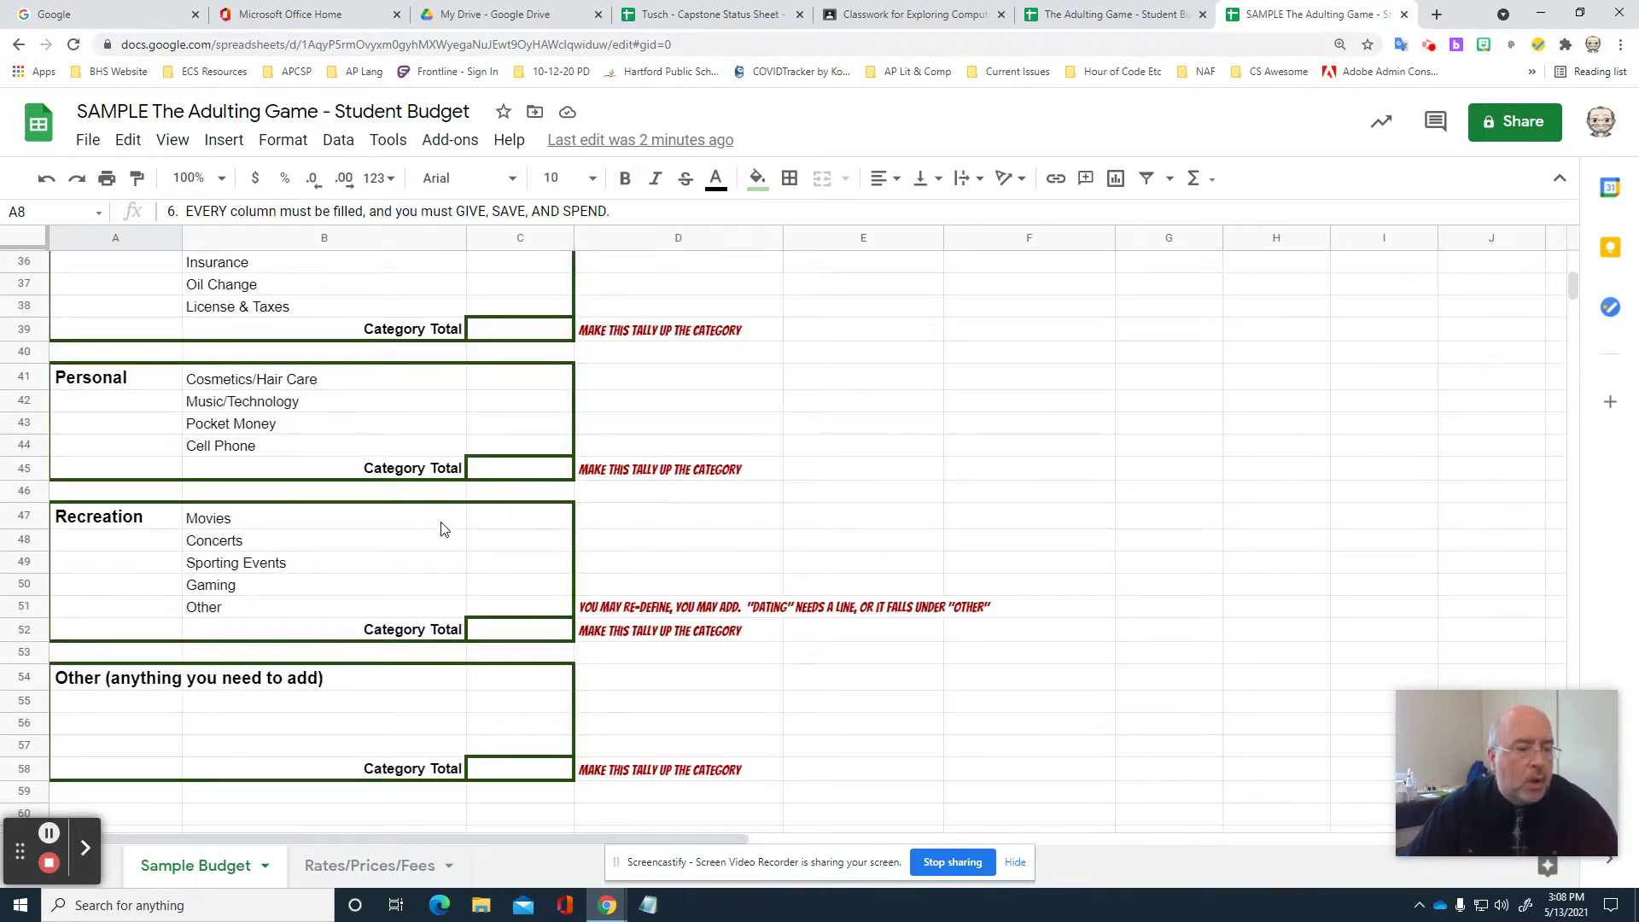
Enter $80 for Movies in the Recreation section, correcting the initial $40.
{"action": "left_click", "coordinate": [533, 523]}
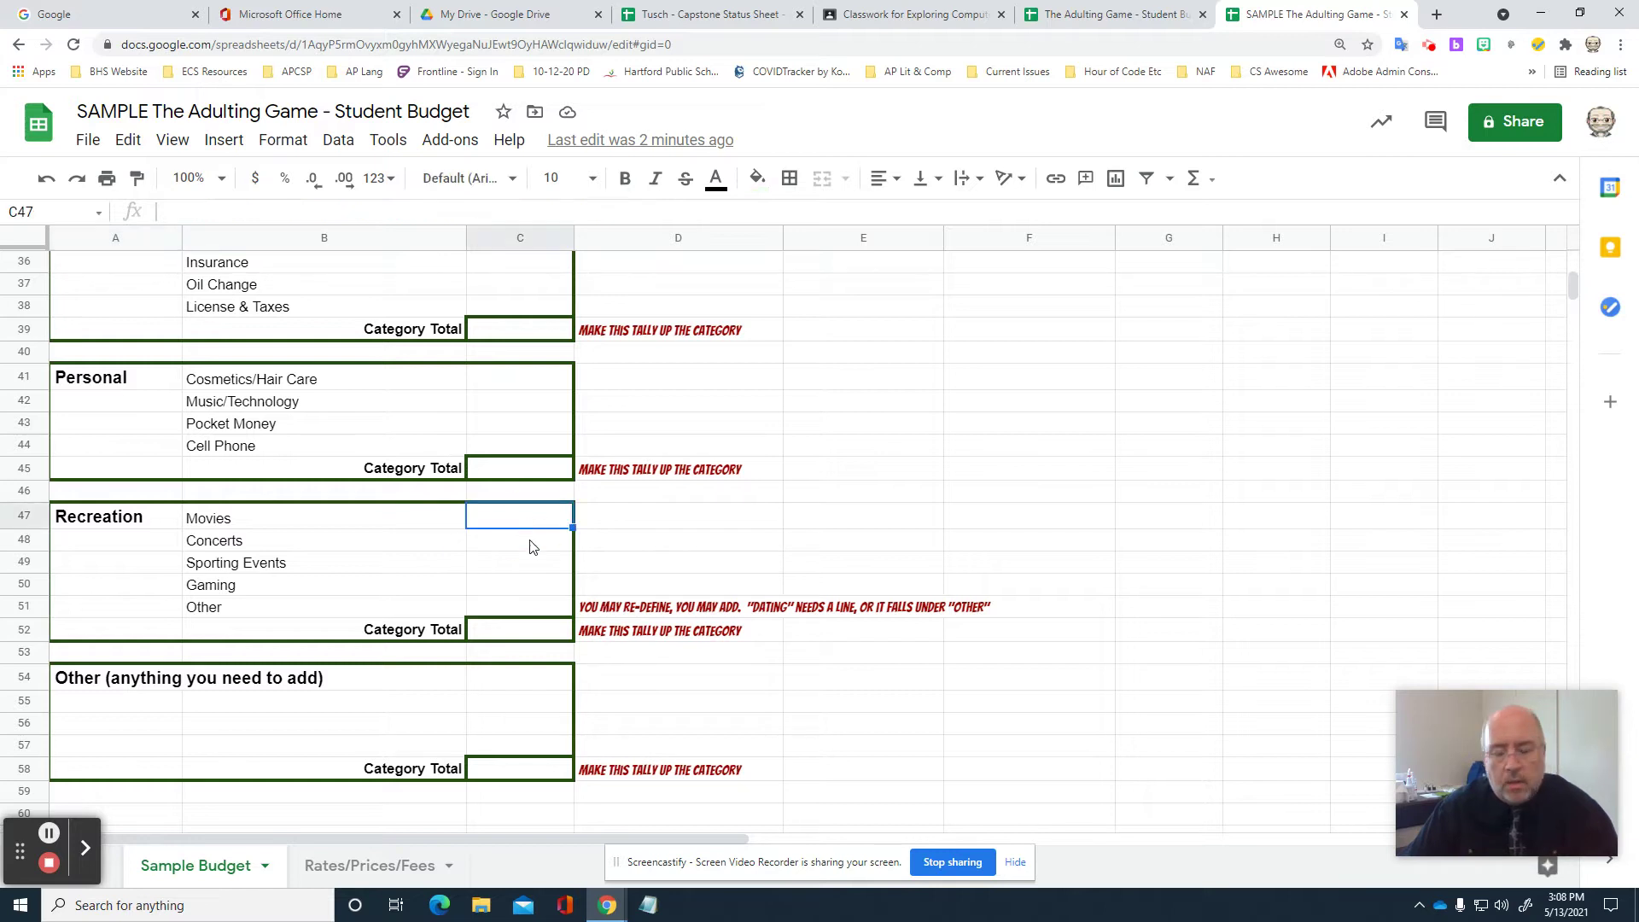
{"action": "type", "text": "40"}
{"action": "key", "text": "Return"}
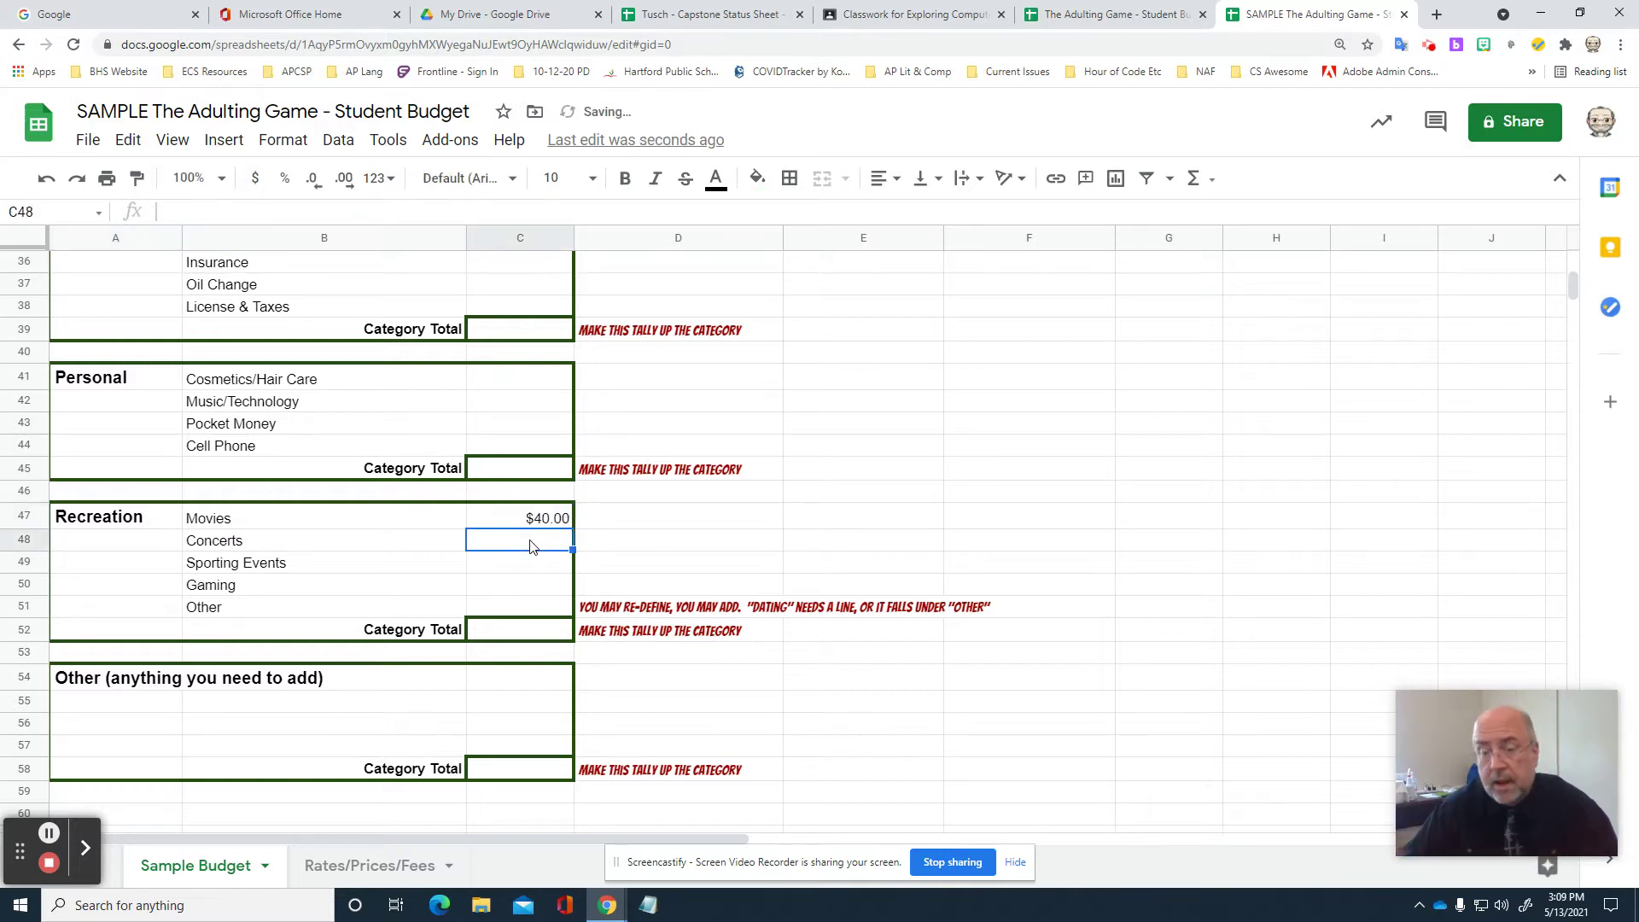
{"action": "type", "text": "80"}
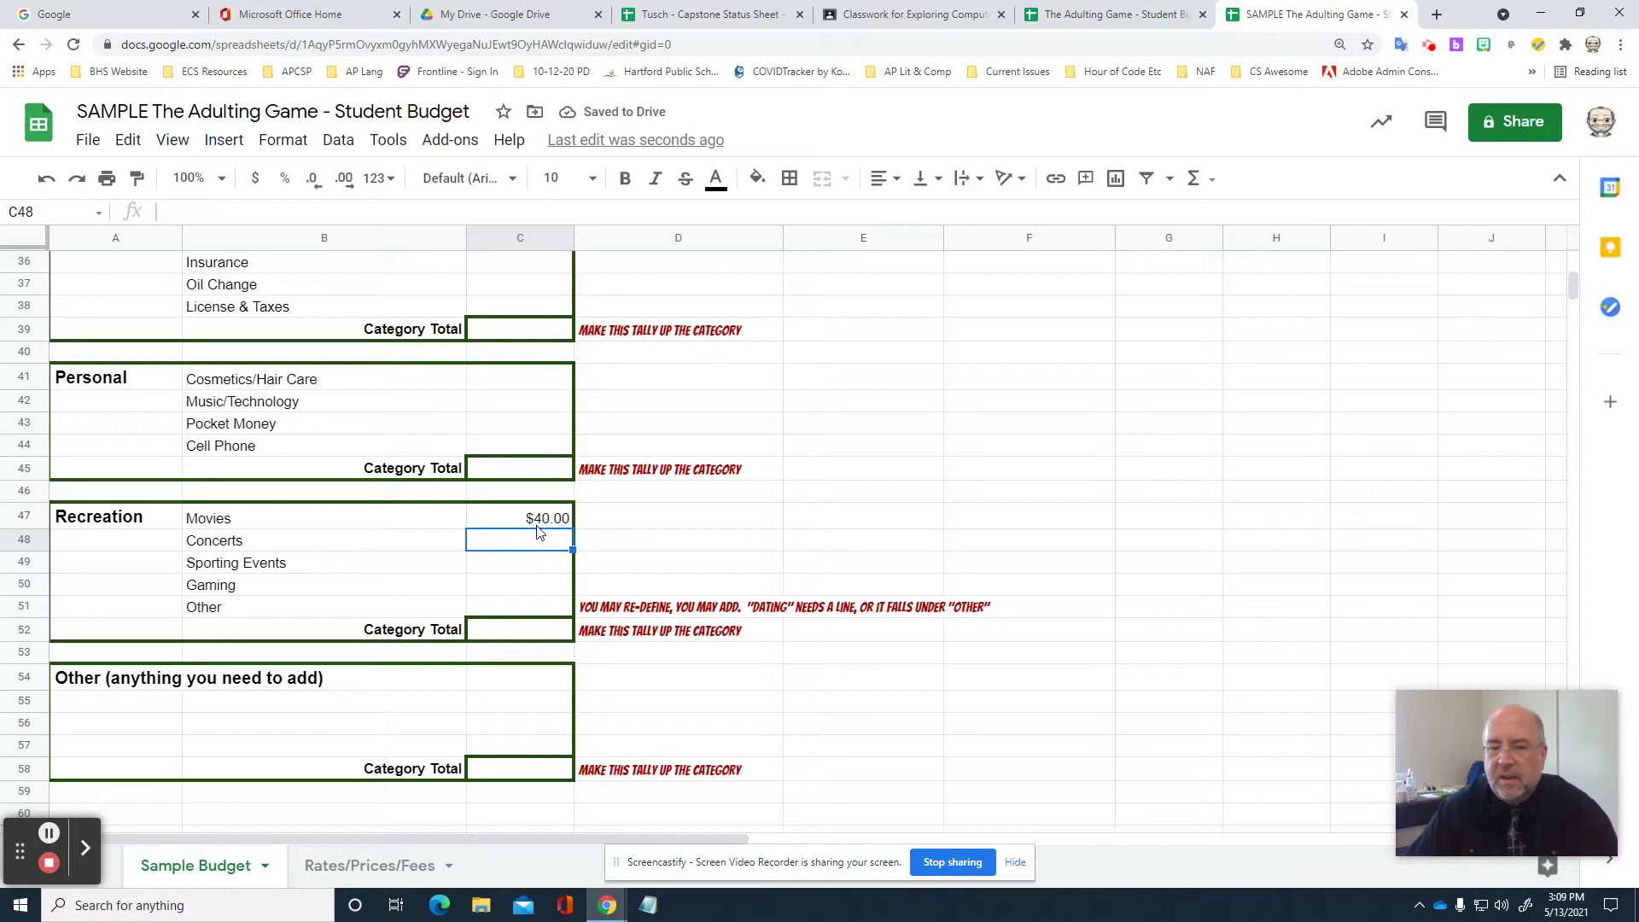
{"action": "key", "text": "Up"}
{"action": "type", "text": "80"}
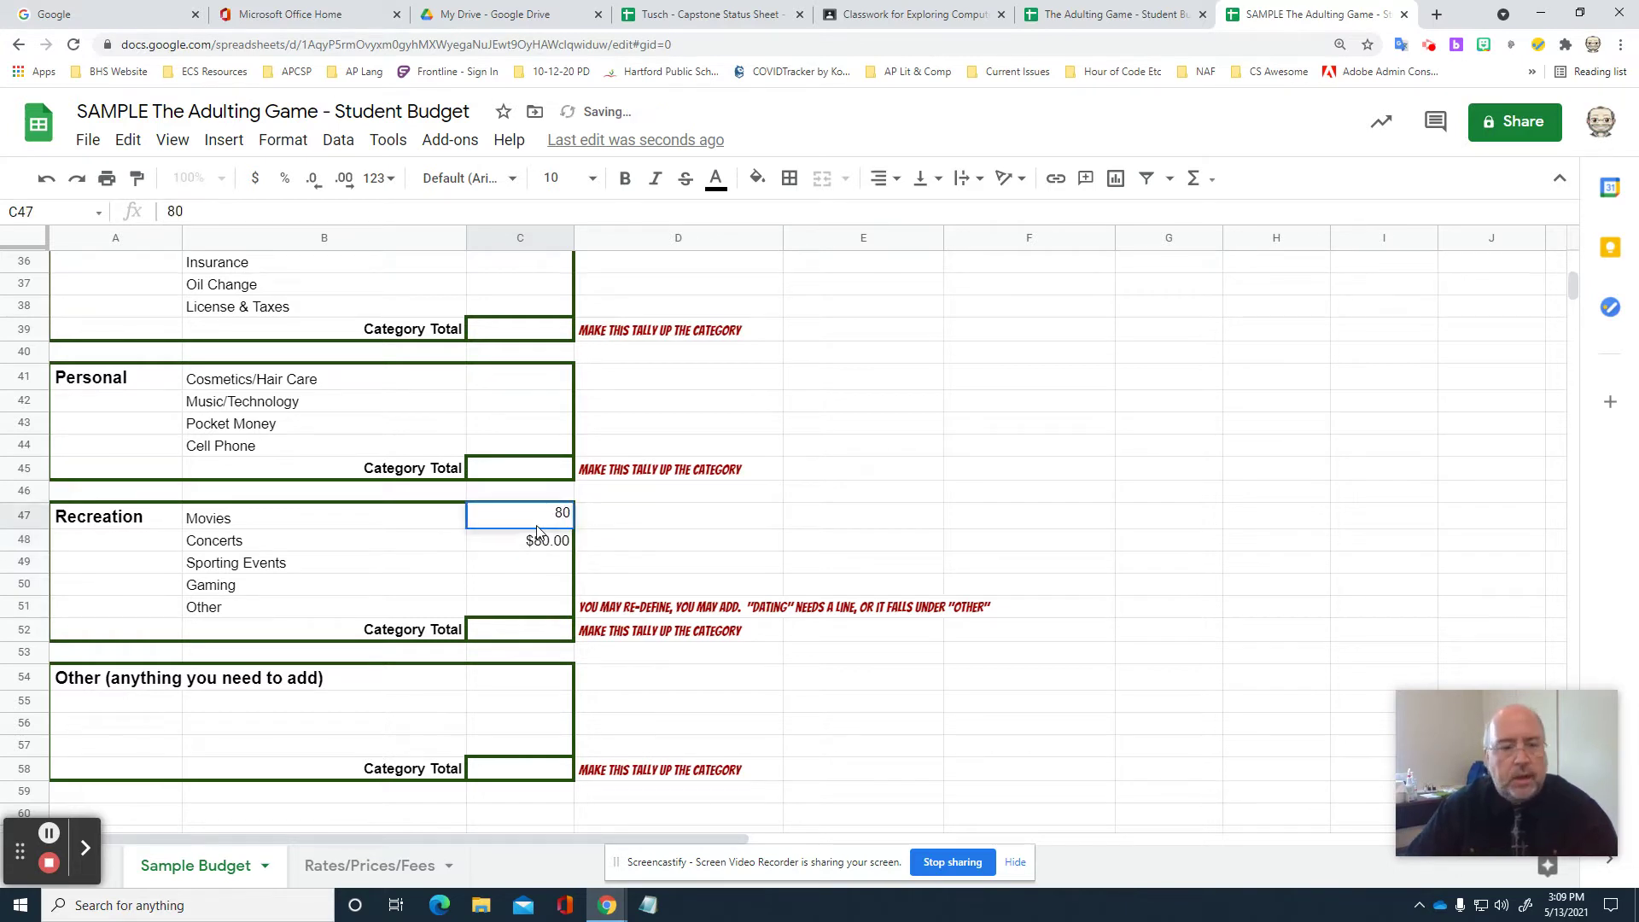
{"action": "key", "text": "Return"}
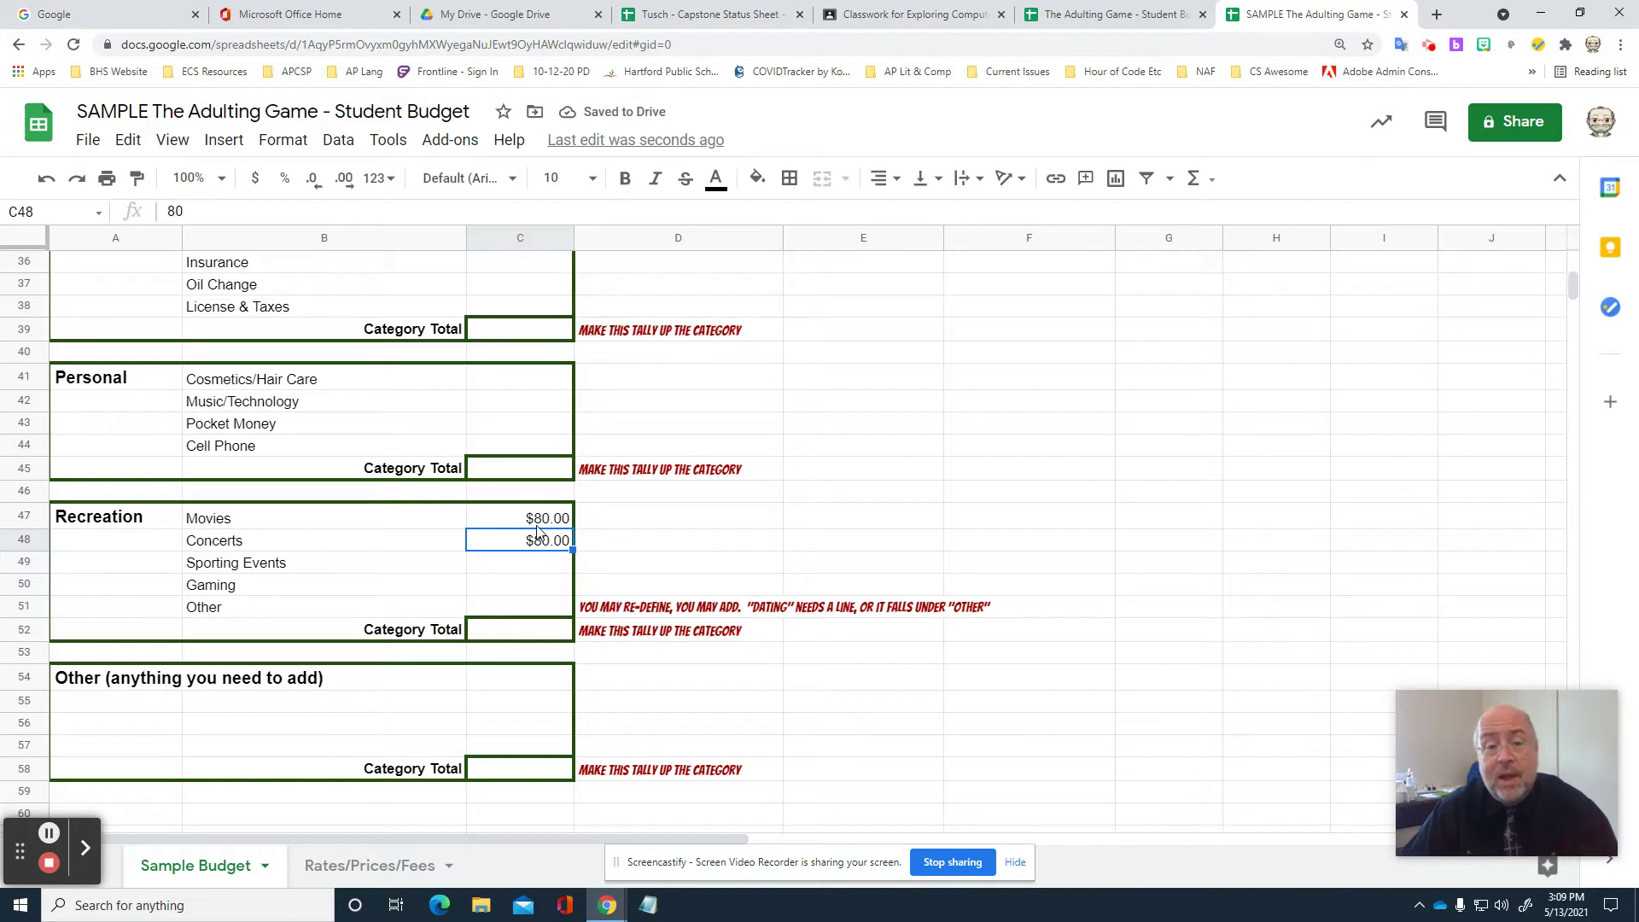
Enter Concerts $120, Sporting Events $0, Gaming $67 and Other $0.
{"action": "type", "text": "120"}
{"action": "key", "text": "Return"}
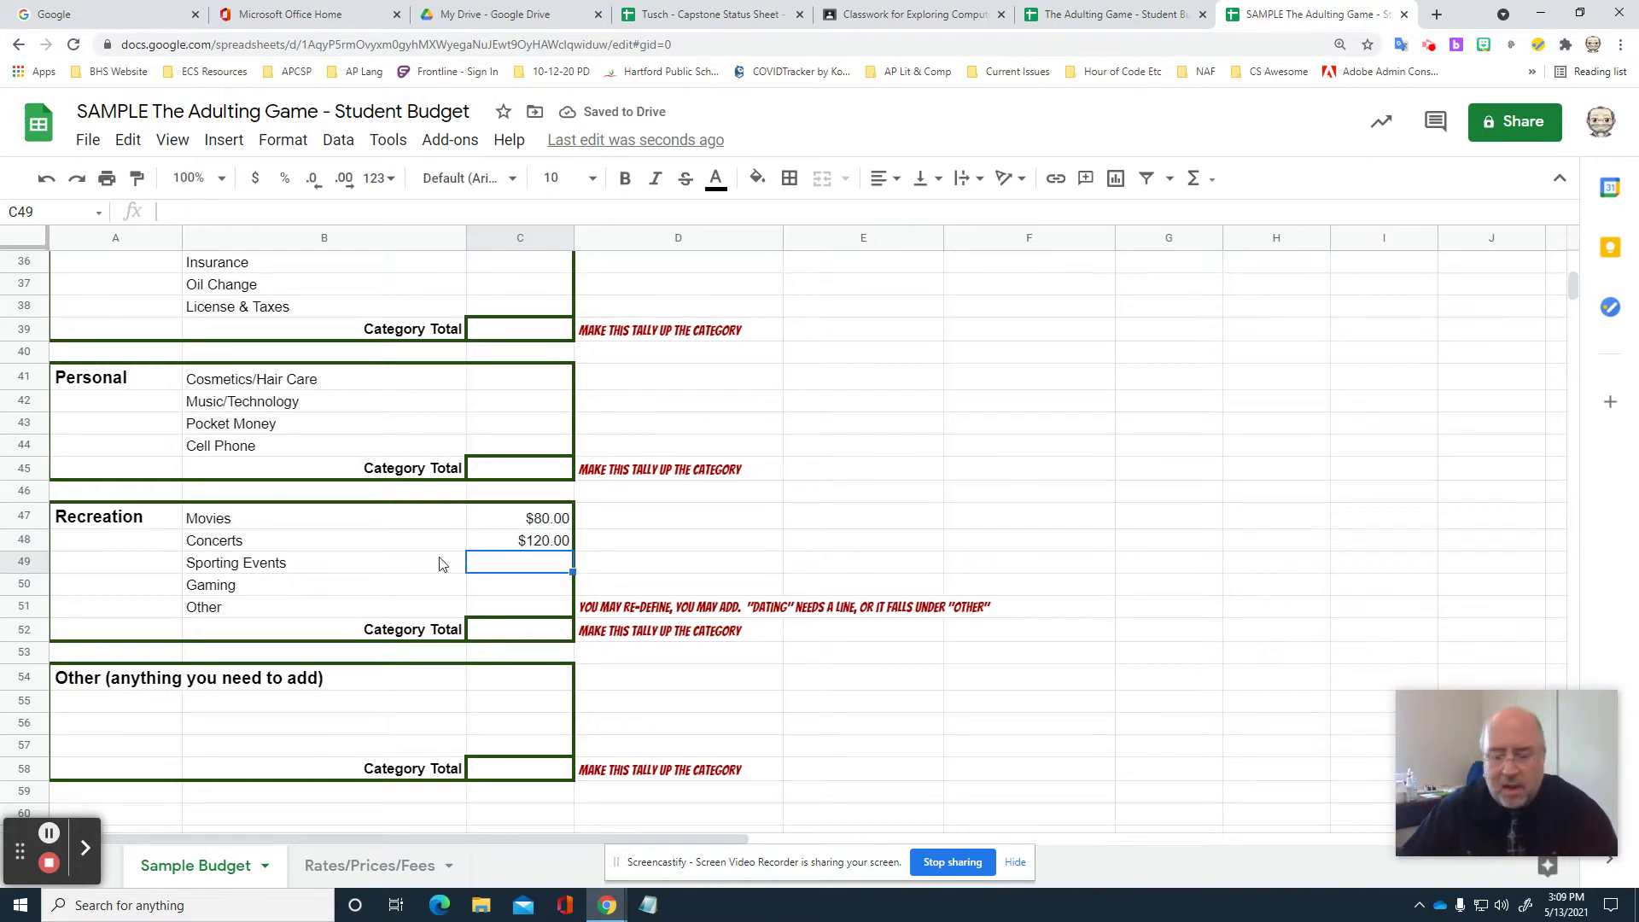
{"action": "type", "text": "0"}
{"action": "key", "text": "Return"}
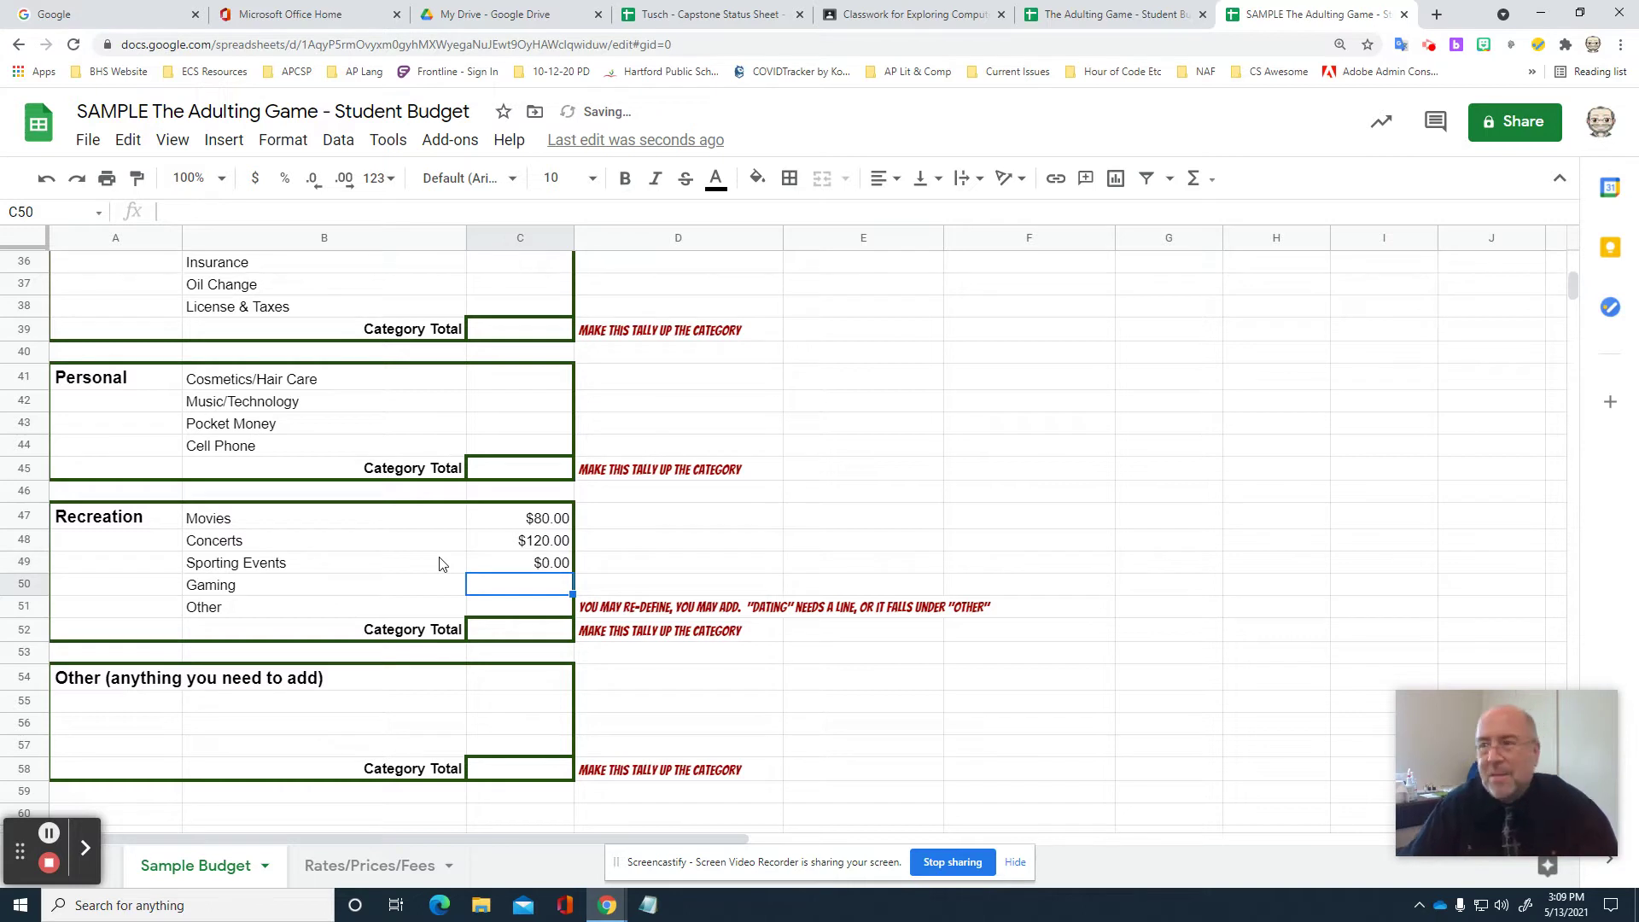
{"action": "type", "text": "67"}
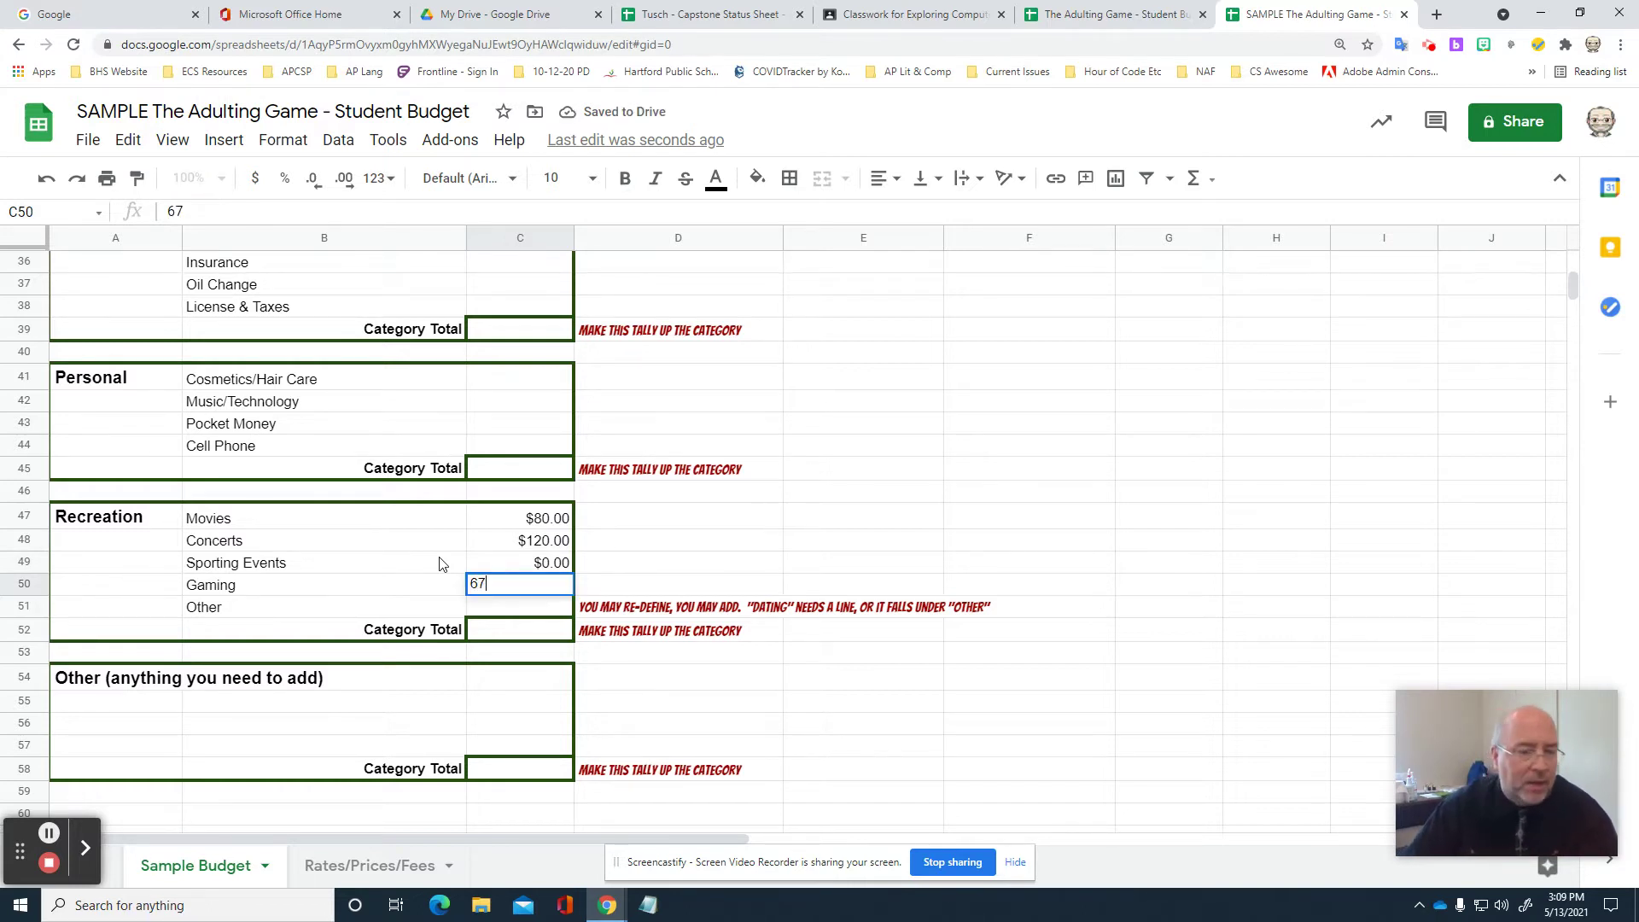
{"action": "key", "text": "Return"}
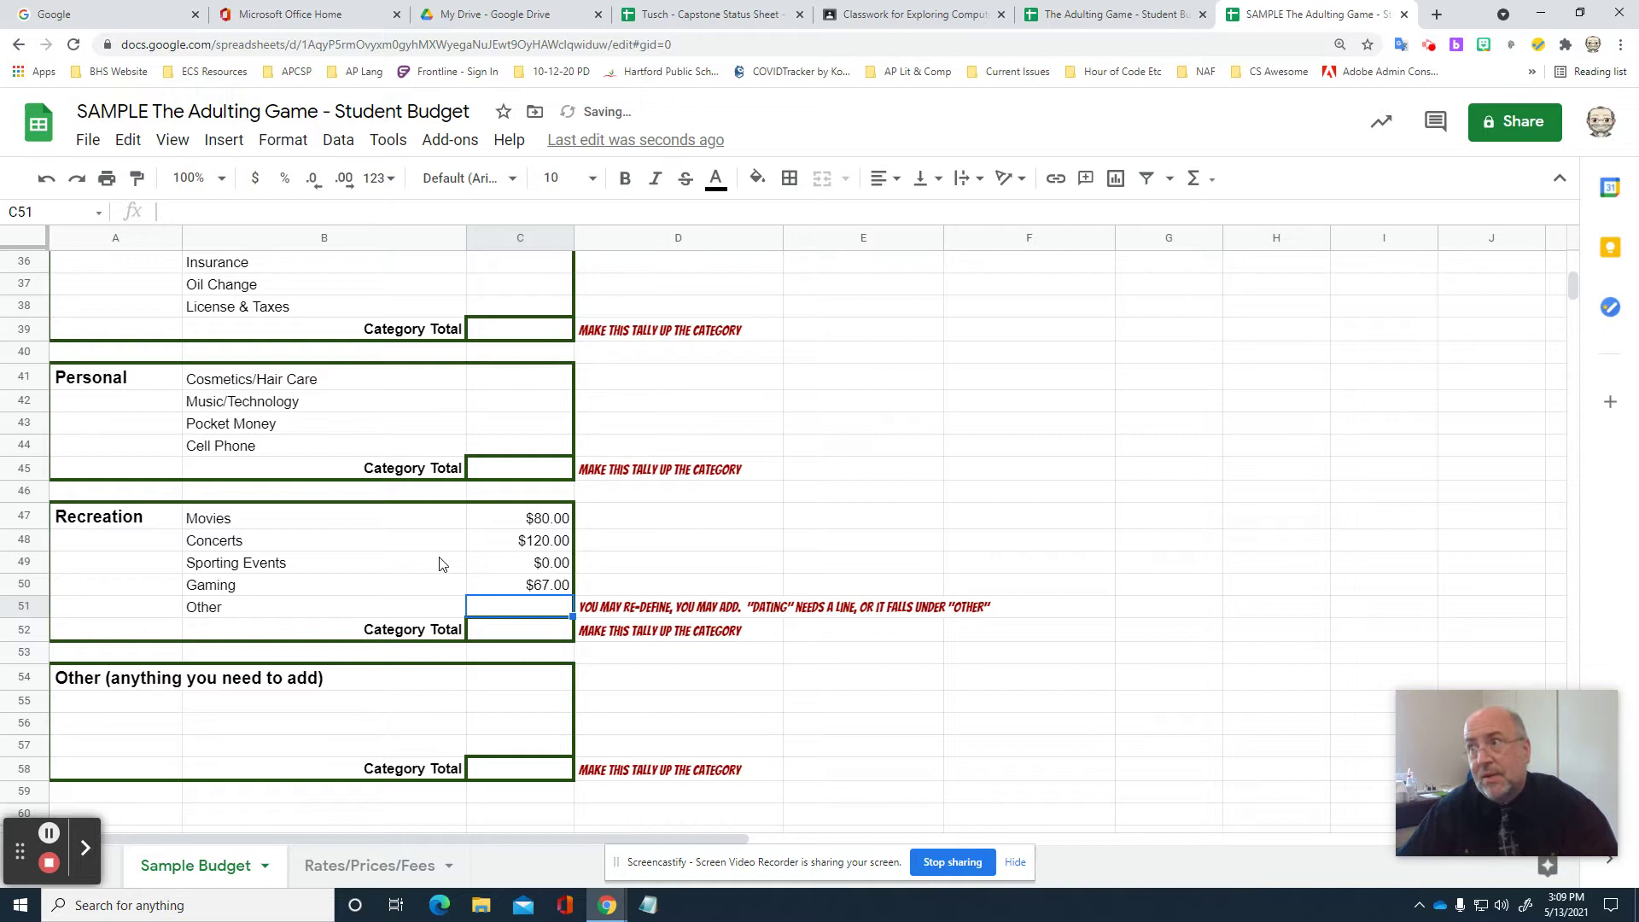
{"action": "type", "text": "0"}
{"action": "key", "text": "Return"}
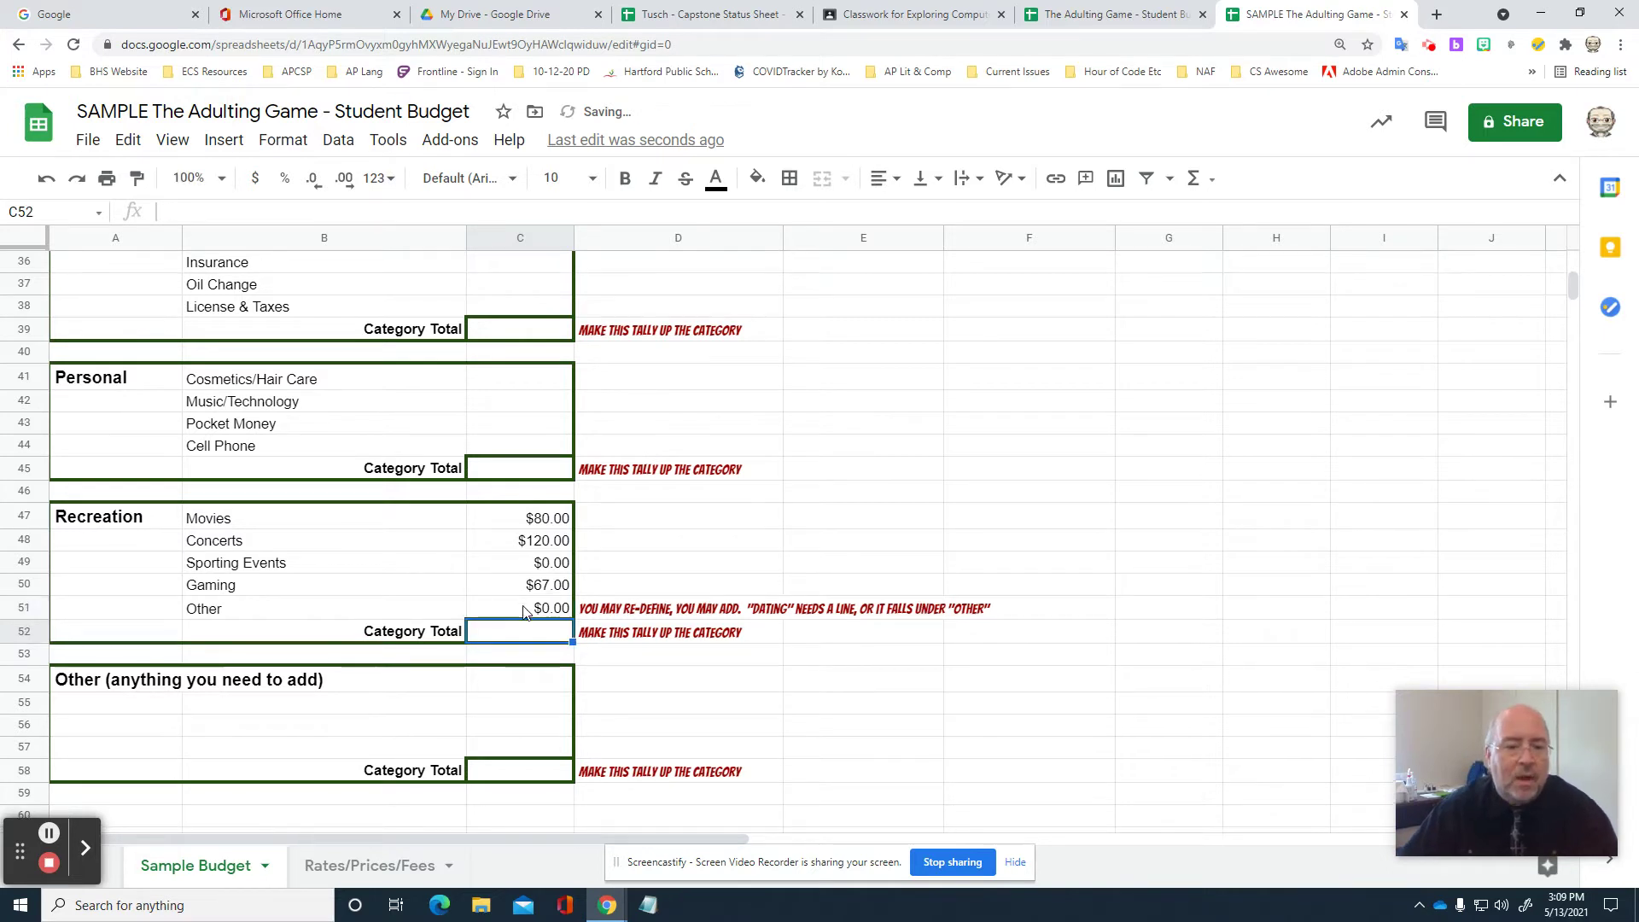
Put =SUM(C47:C51) in the Recreation Category Total cell C52, showing $267.00.
{"action": "left_click", "coordinate": [521, 633]}
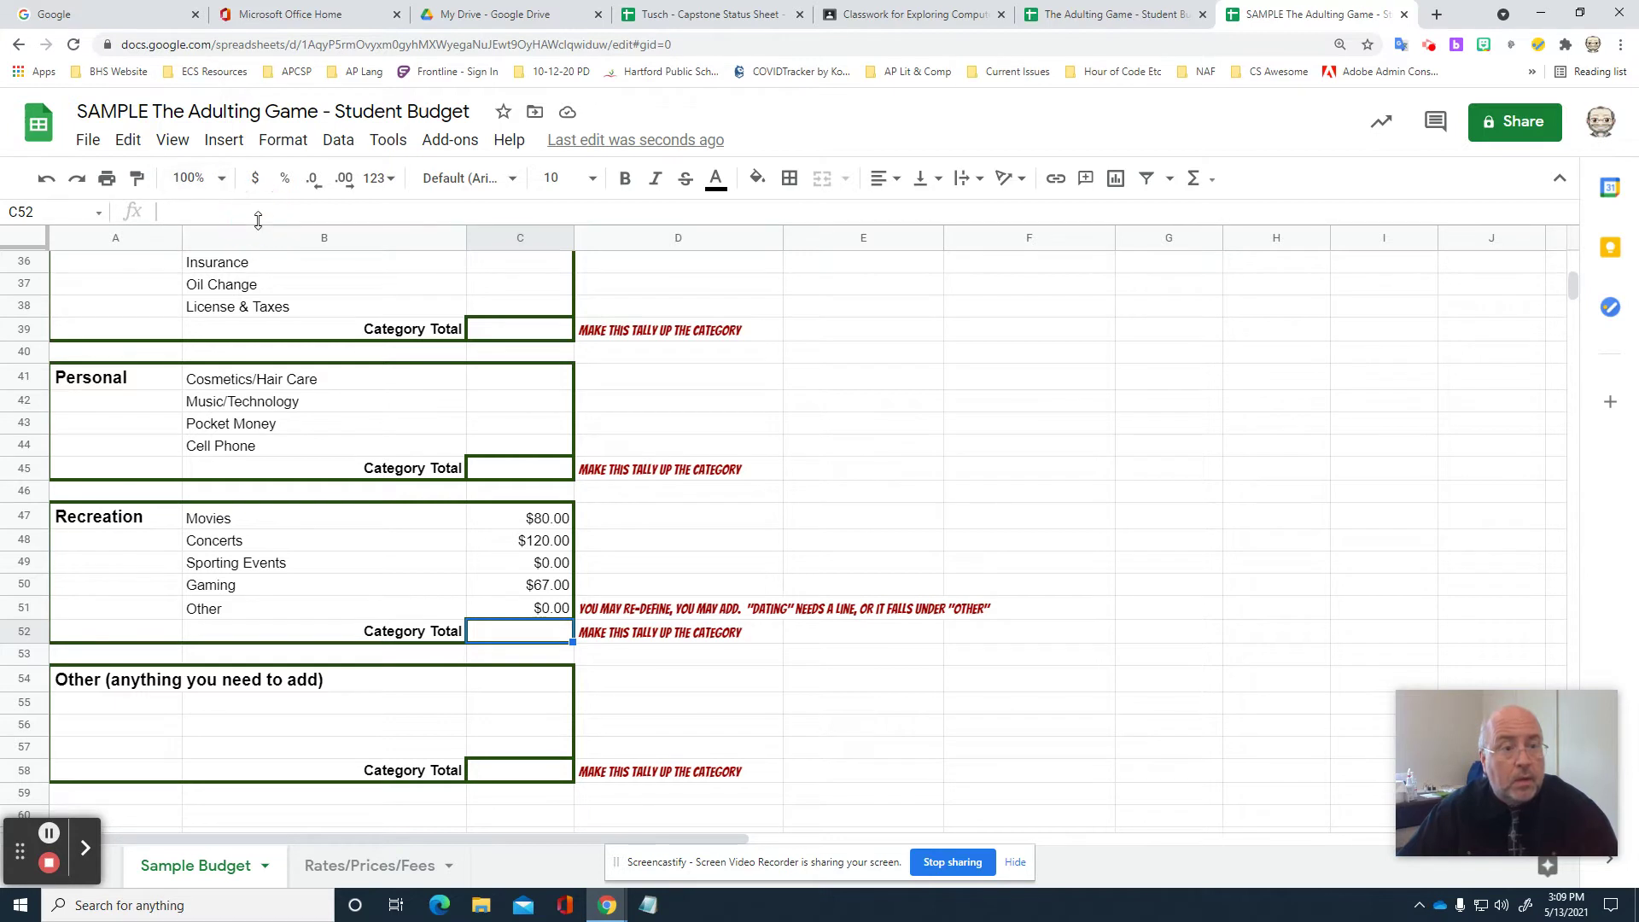
{"action": "left_click", "coordinate": [191, 213]}
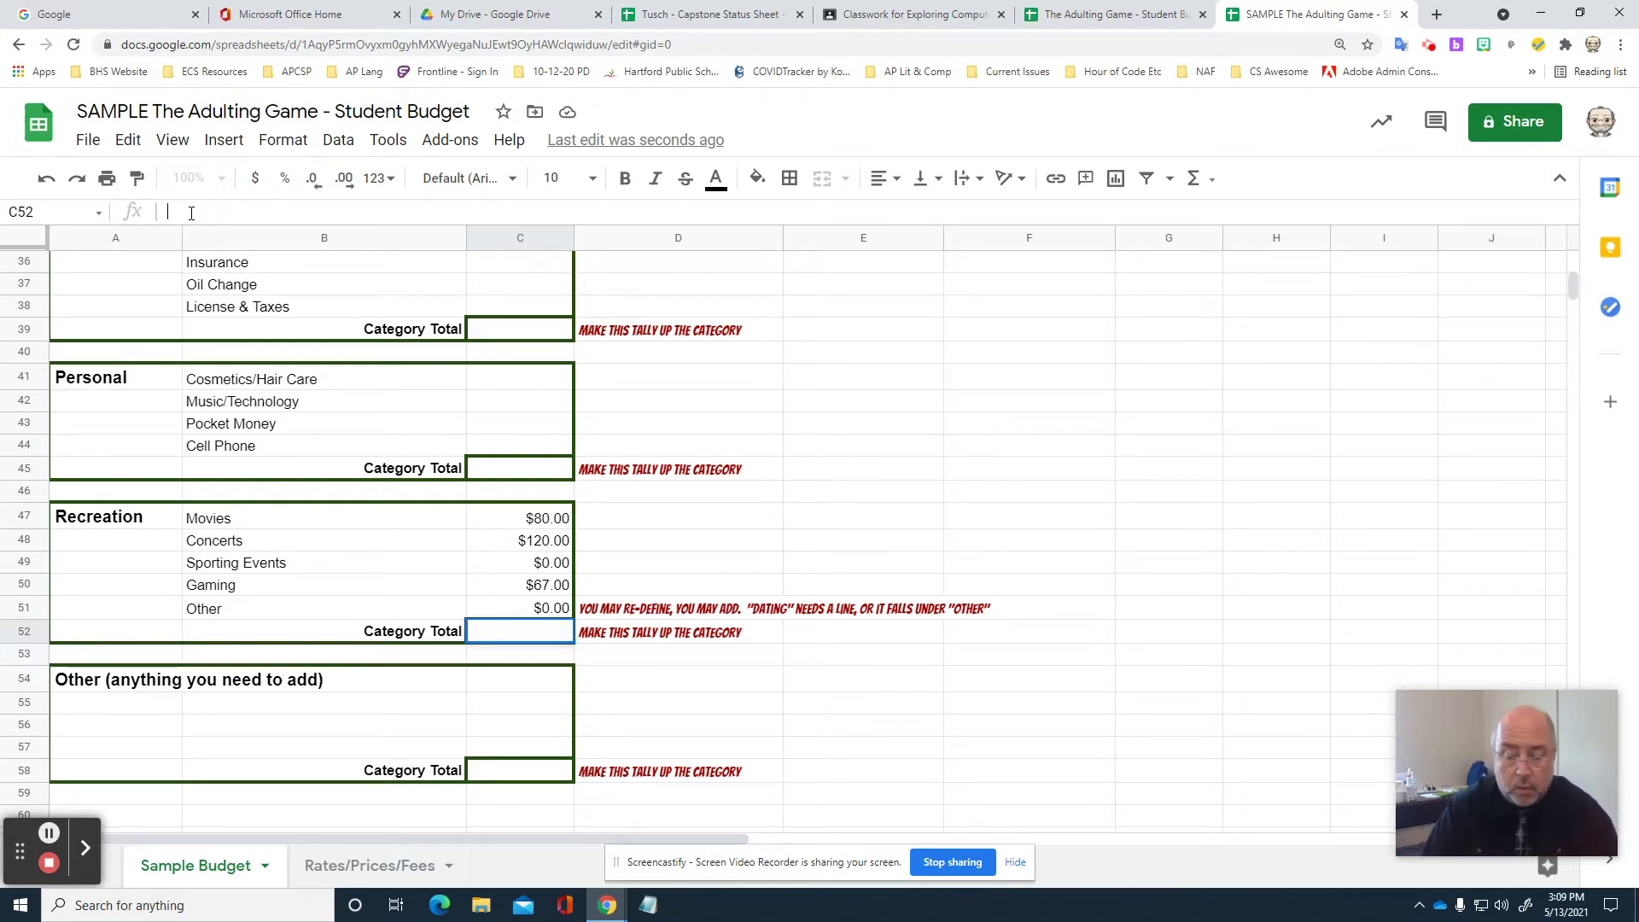
{"action": "type", "text": "=S"}
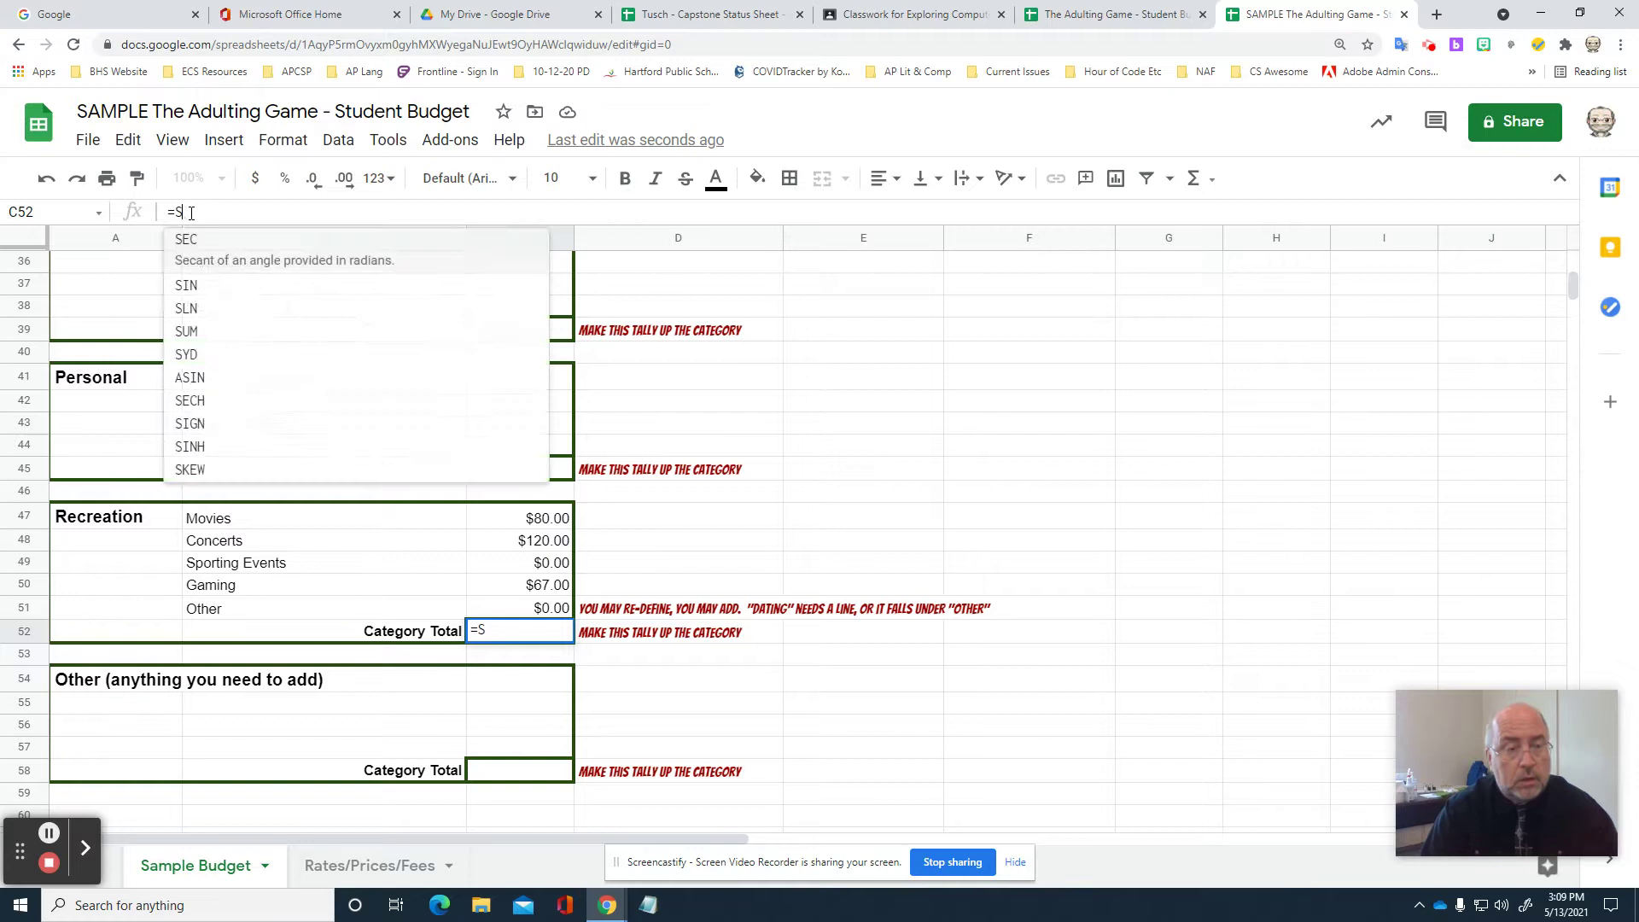
{"action": "type", "text": "UM("}
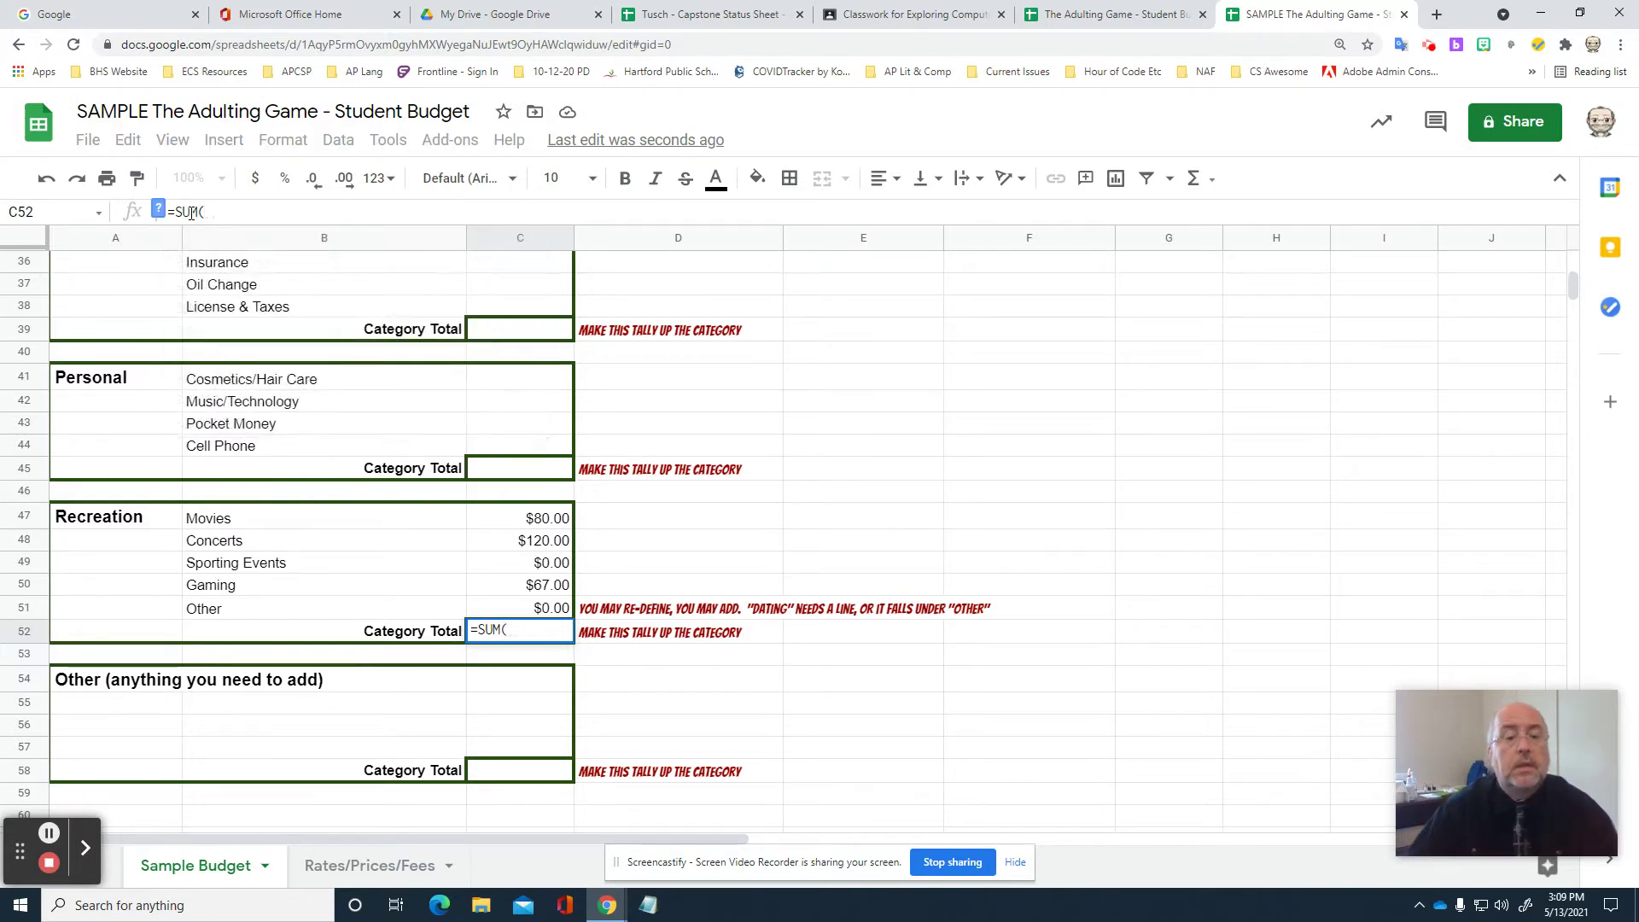
{"action": "left_click_drag", "start_coordinate": [486, 518], "coordinate": [525, 605]}
{"action": "type", "text": ")"}
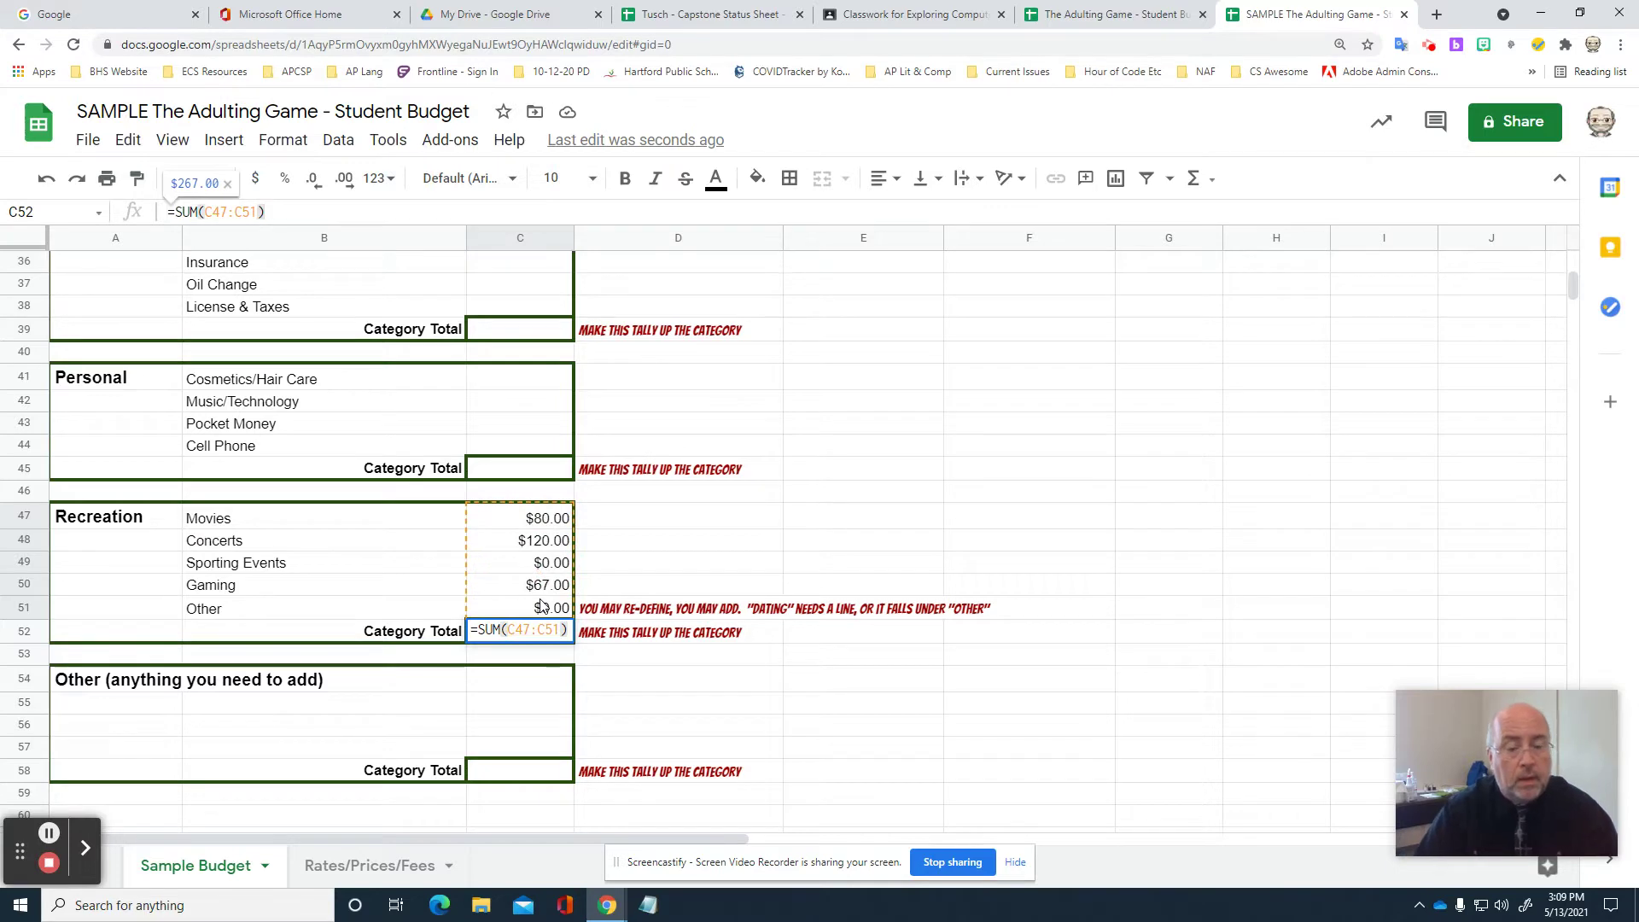
{"action": "key", "text": "Return"}
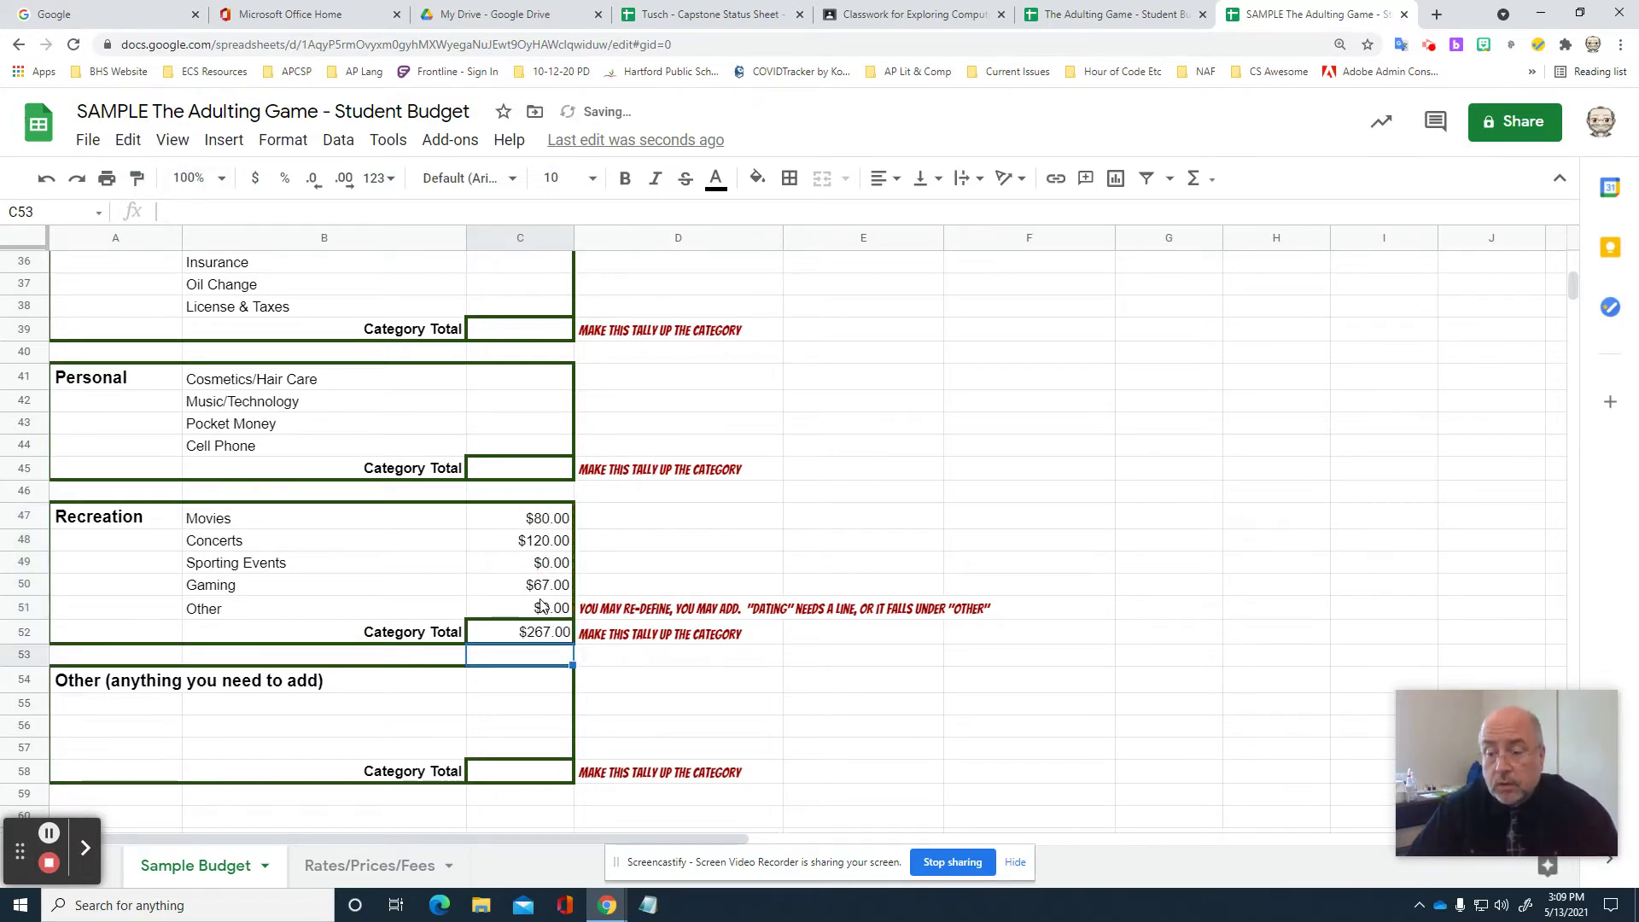
Scroll up to the budget balance summary and the hours-per-week work box.
{"action": "scroll", "coordinate": [542, 605], "scroll_direction": "up", "scroll_amount": 10}
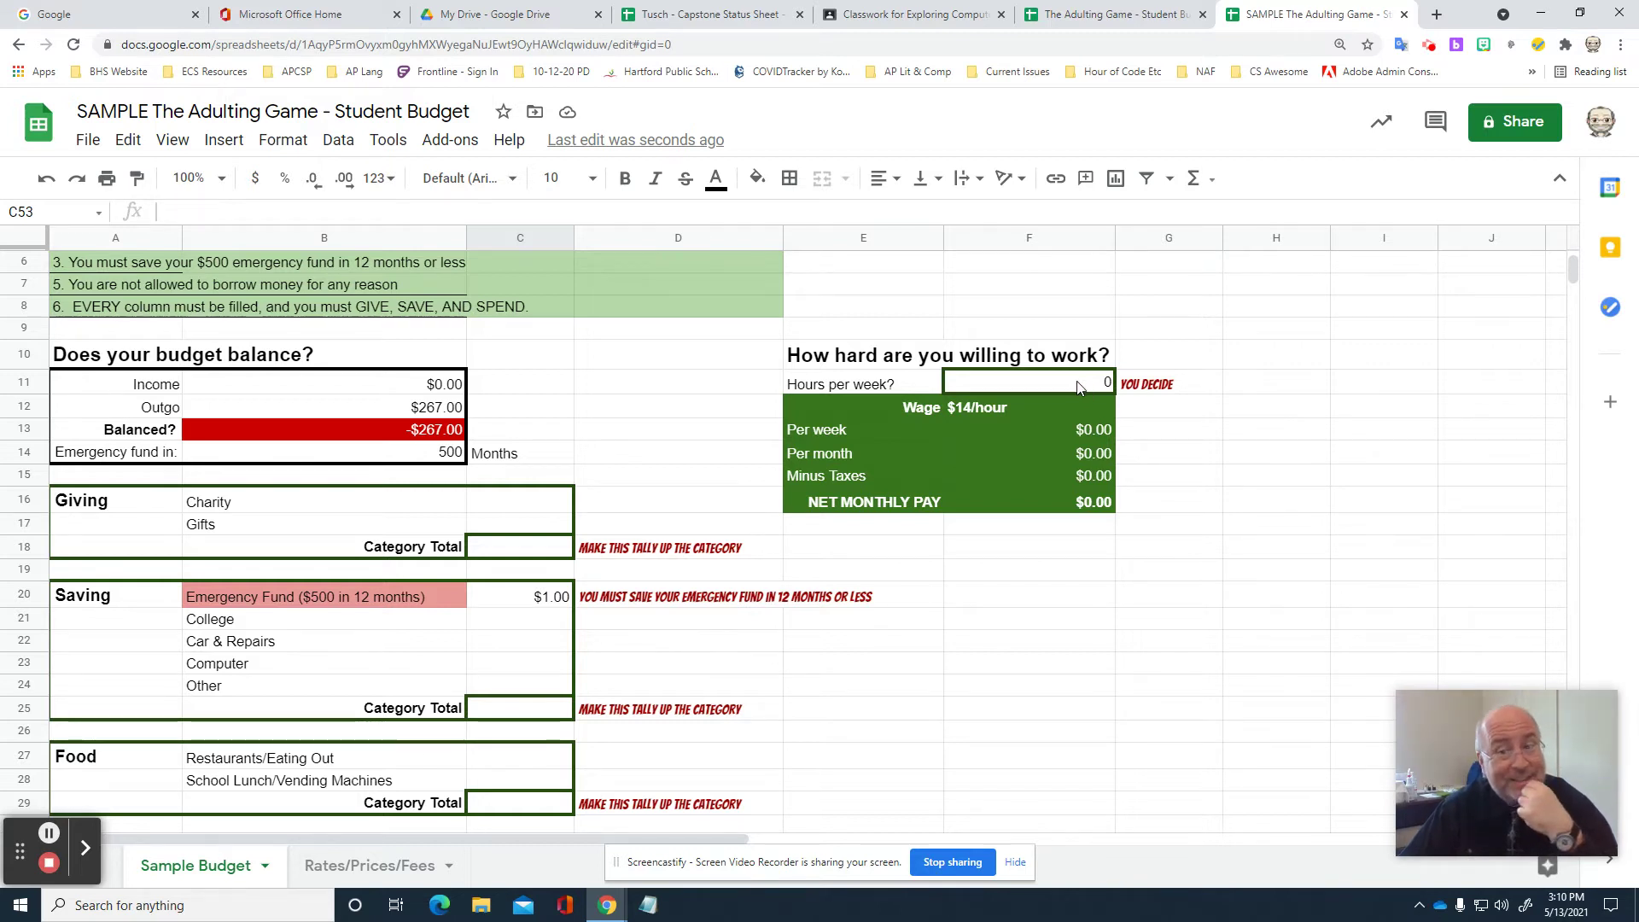
Change hours per week in F11 from 0 to 4, then to 6, giving $288.96 net pay.
{"action": "double_click", "coordinate": [1077, 386]}
{"action": "double_click", "coordinate": [1082, 387]}
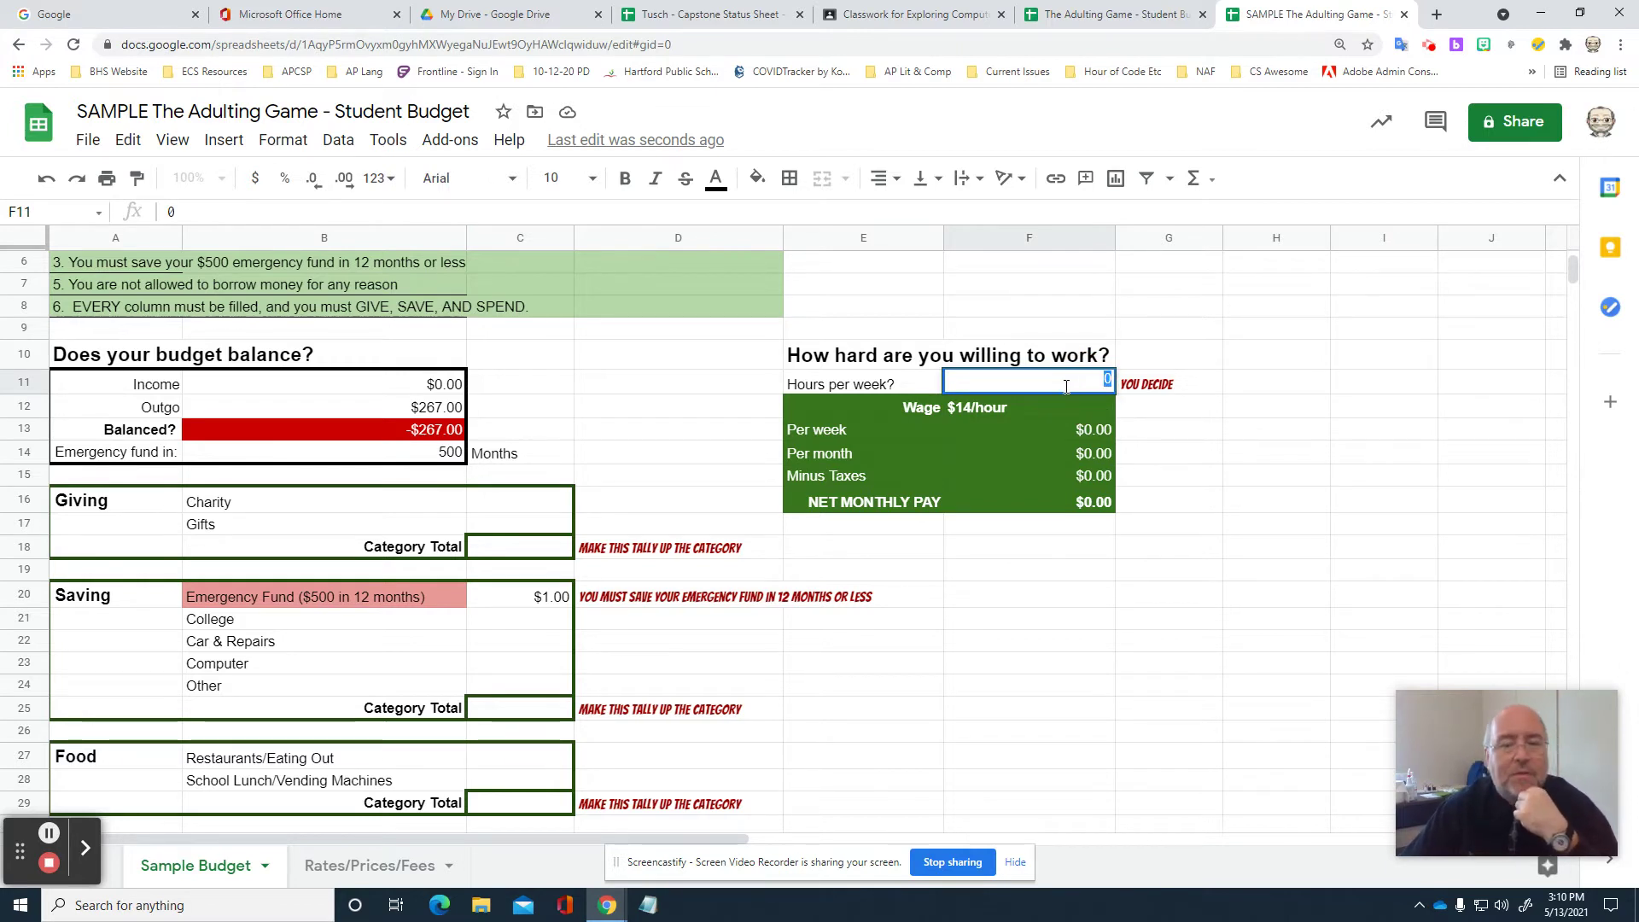
{"action": "type", "text": "4"}
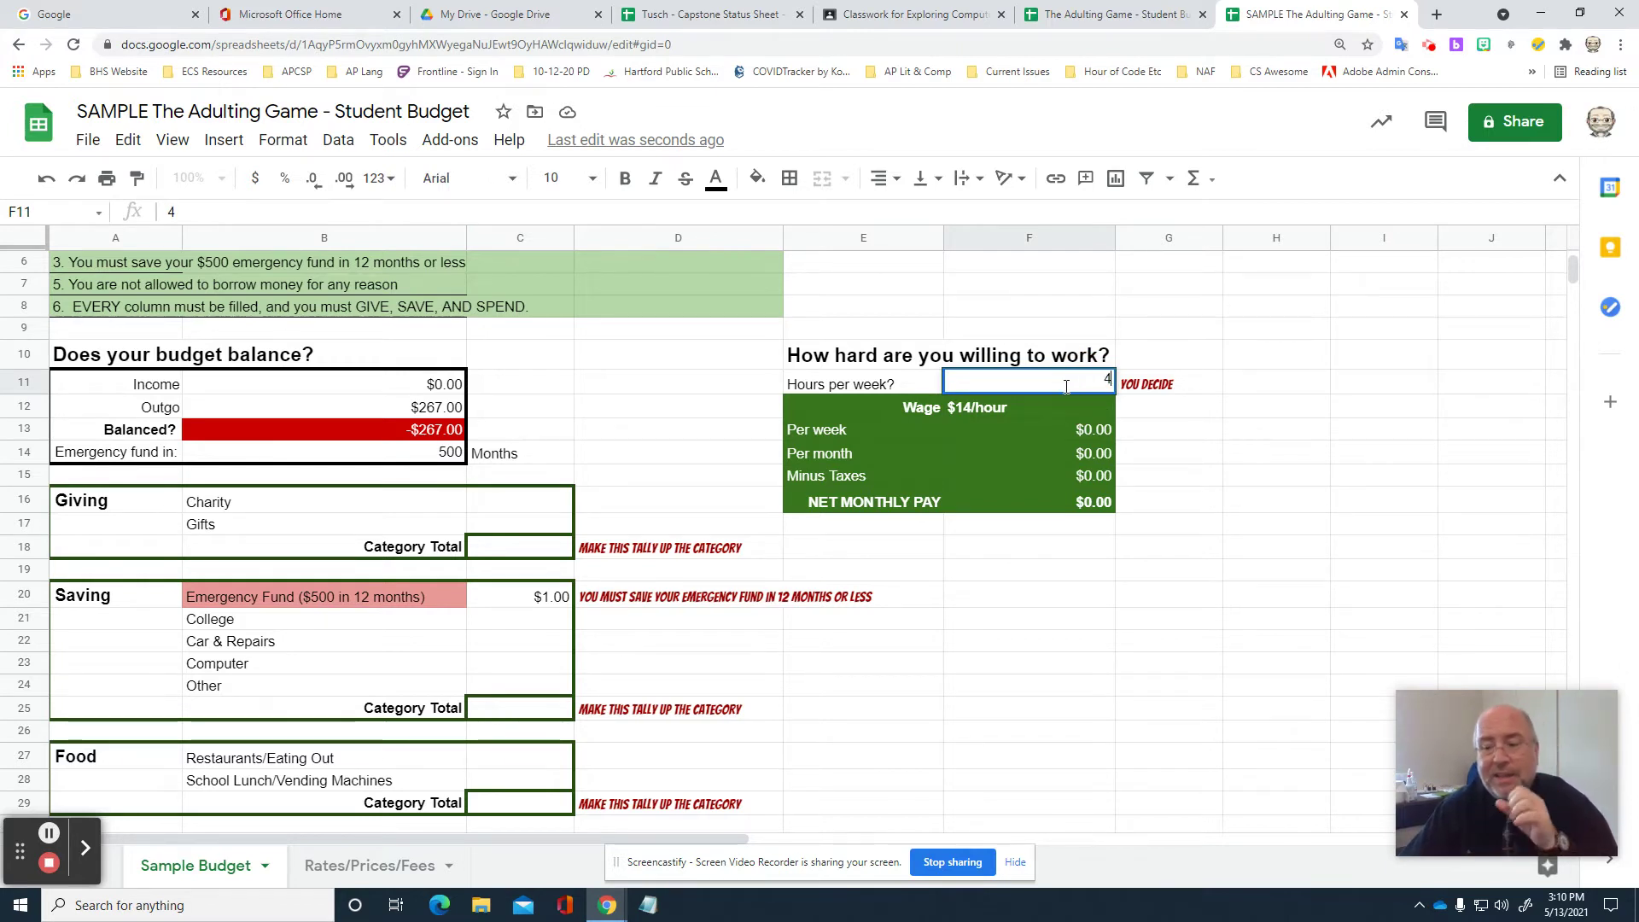
{"action": "key", "text": "Return"}
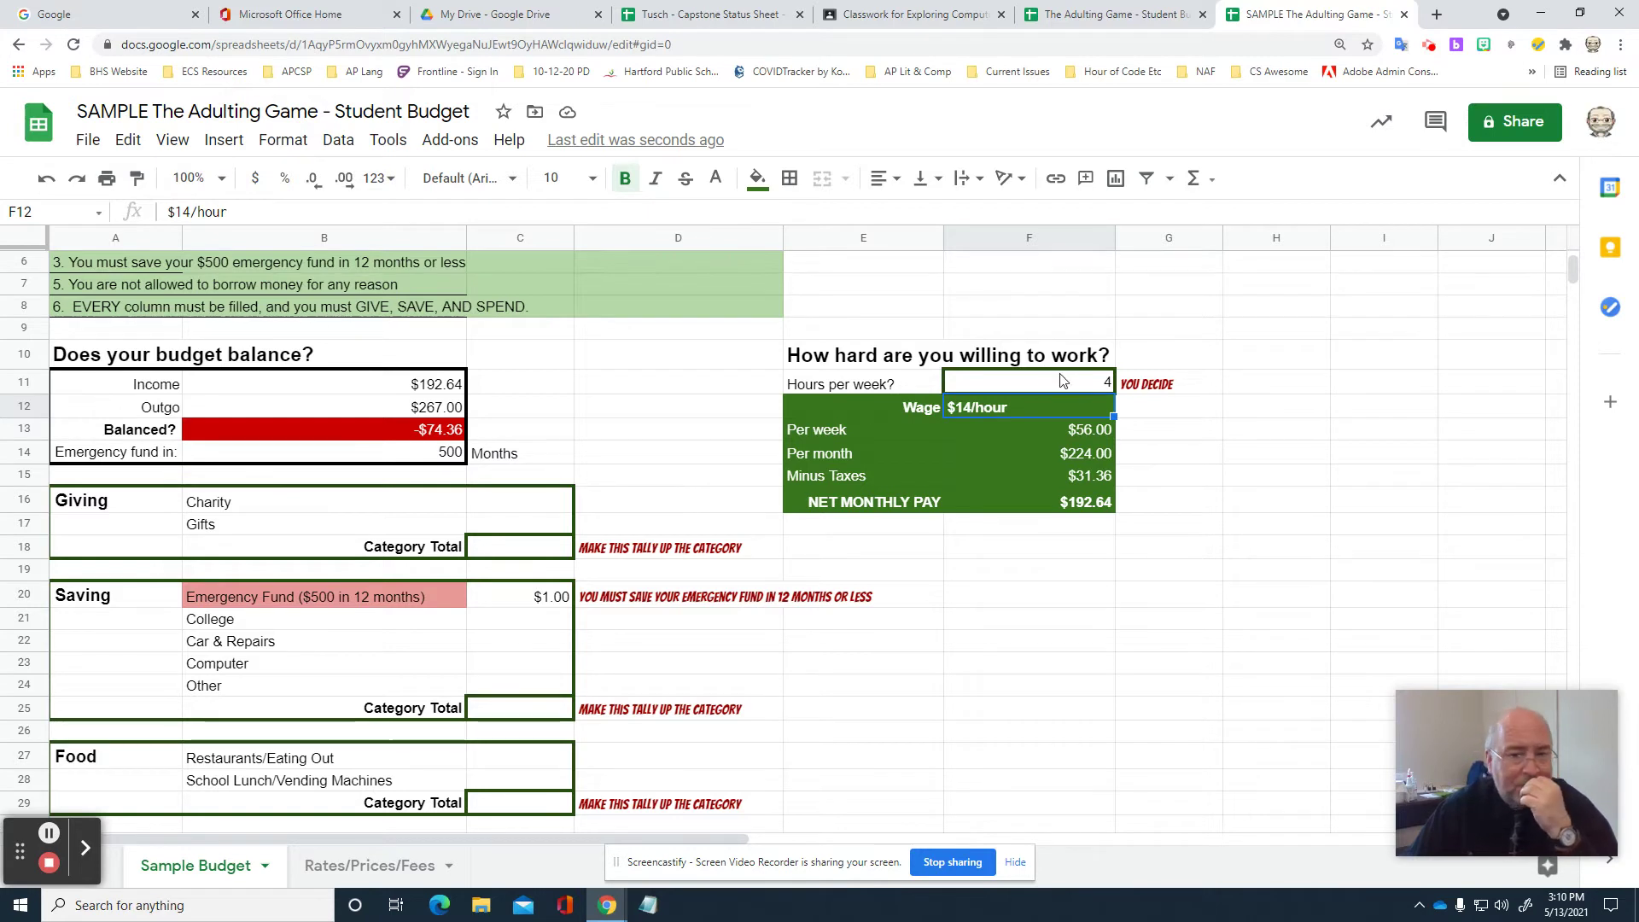
{"action": "left_click", "coordinate": [1080, 386]}
{"action": "type", "text": "6"}
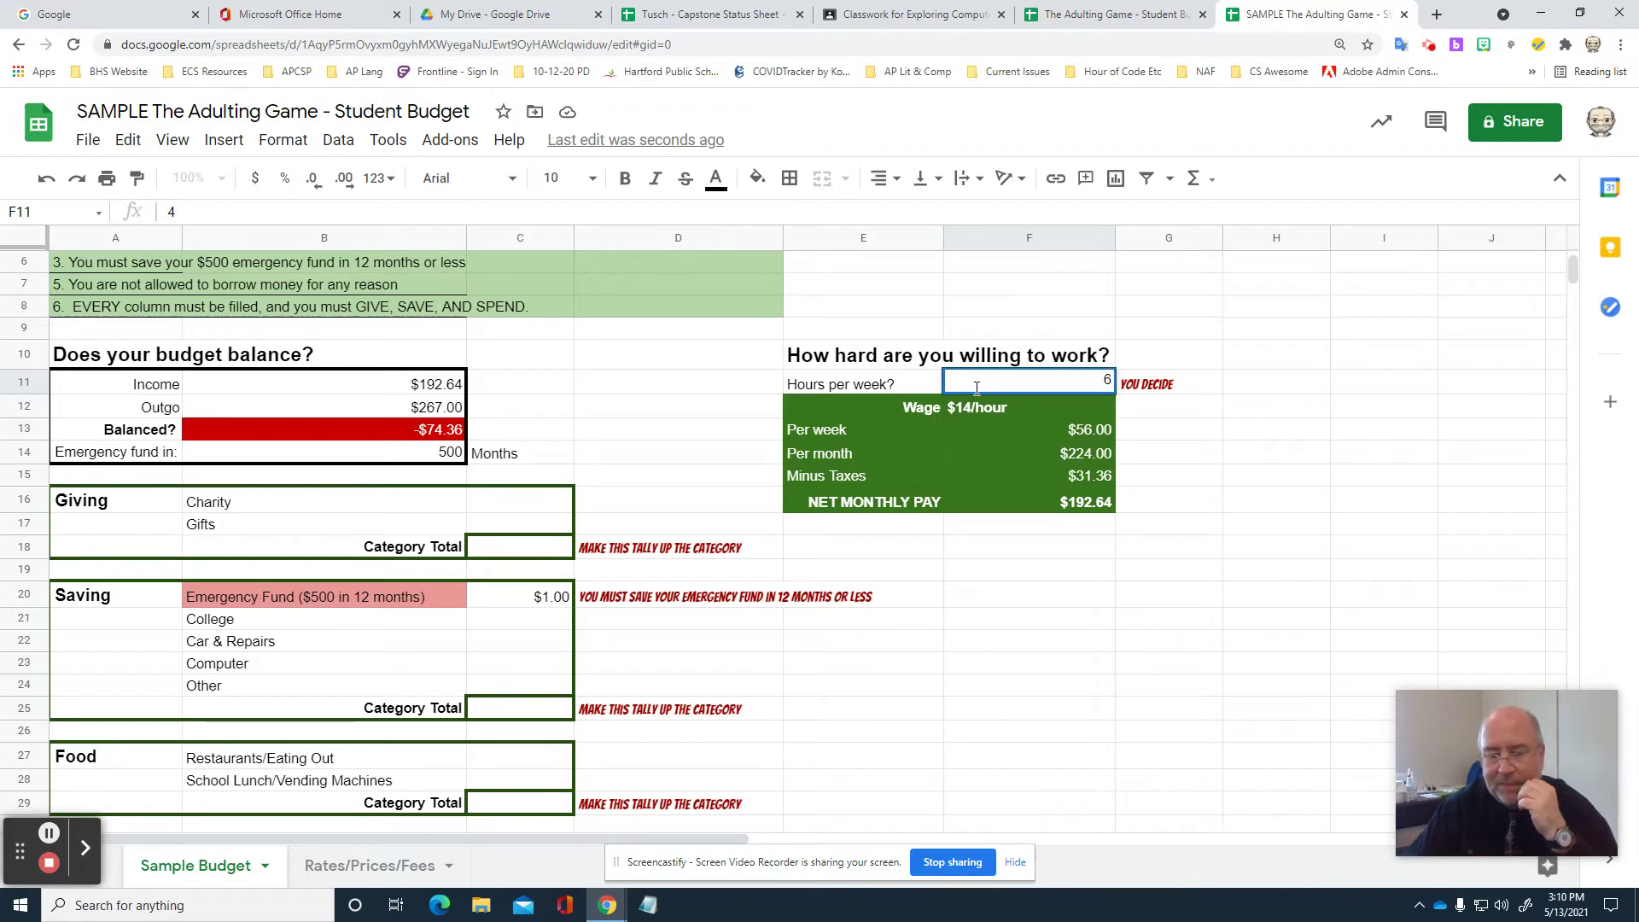
{"action": "key", "text": "Return"}
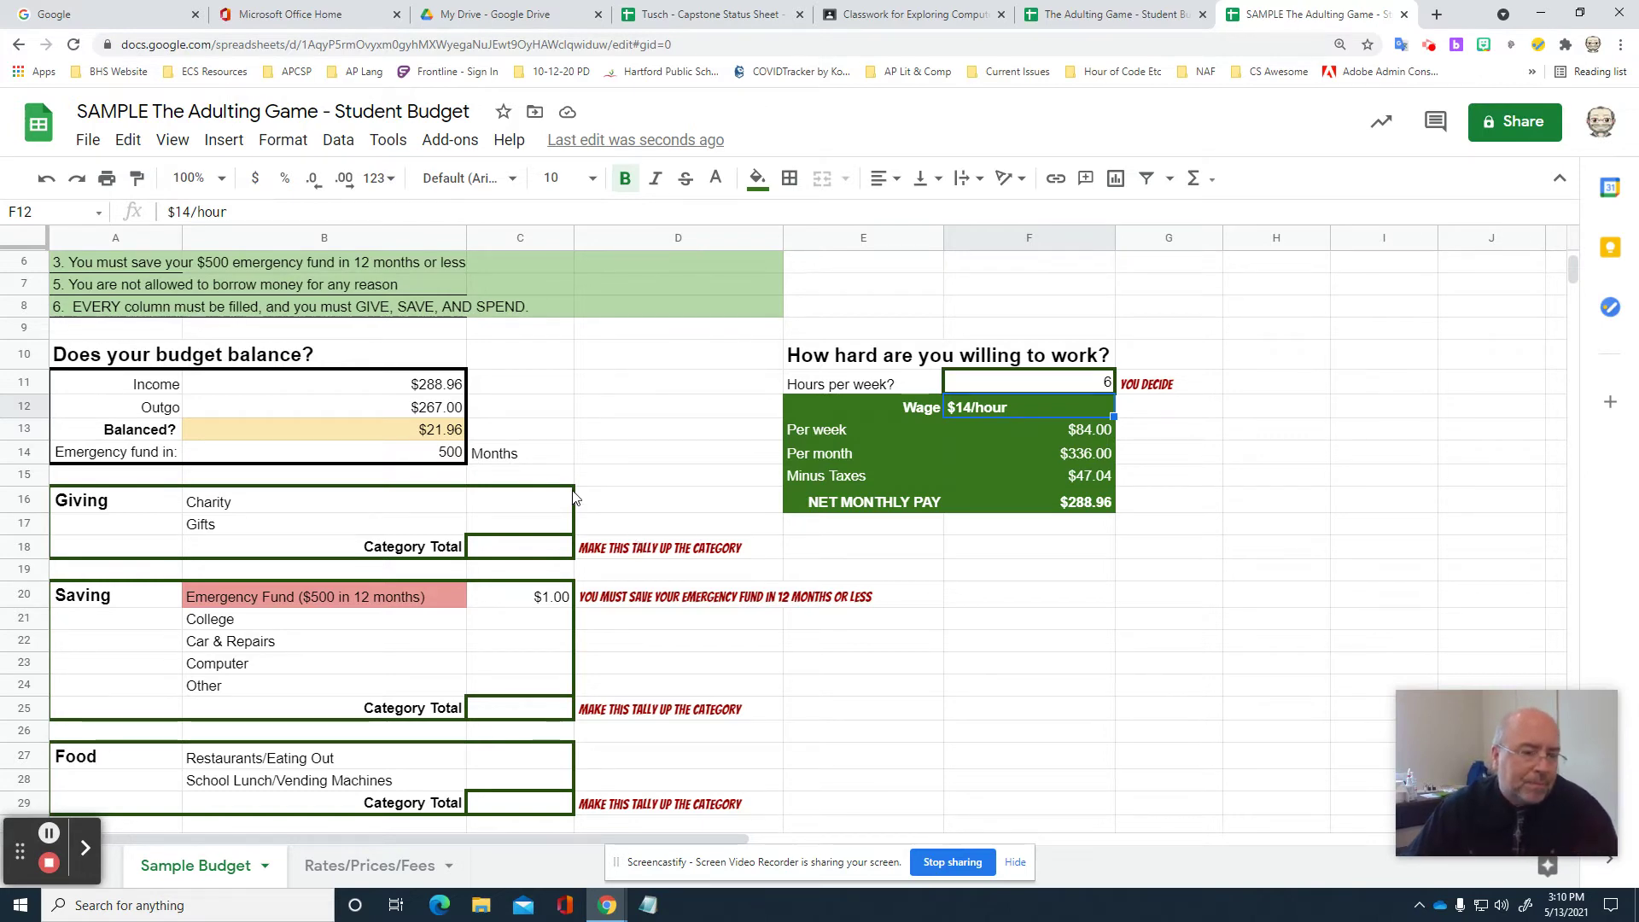
Inspect the Emergency Fund amount and its months-to-goal calculation.
{"action": "scroll", "coordinate": [583, 481], "scroll_direction": "up", "scroll_amount": 2}
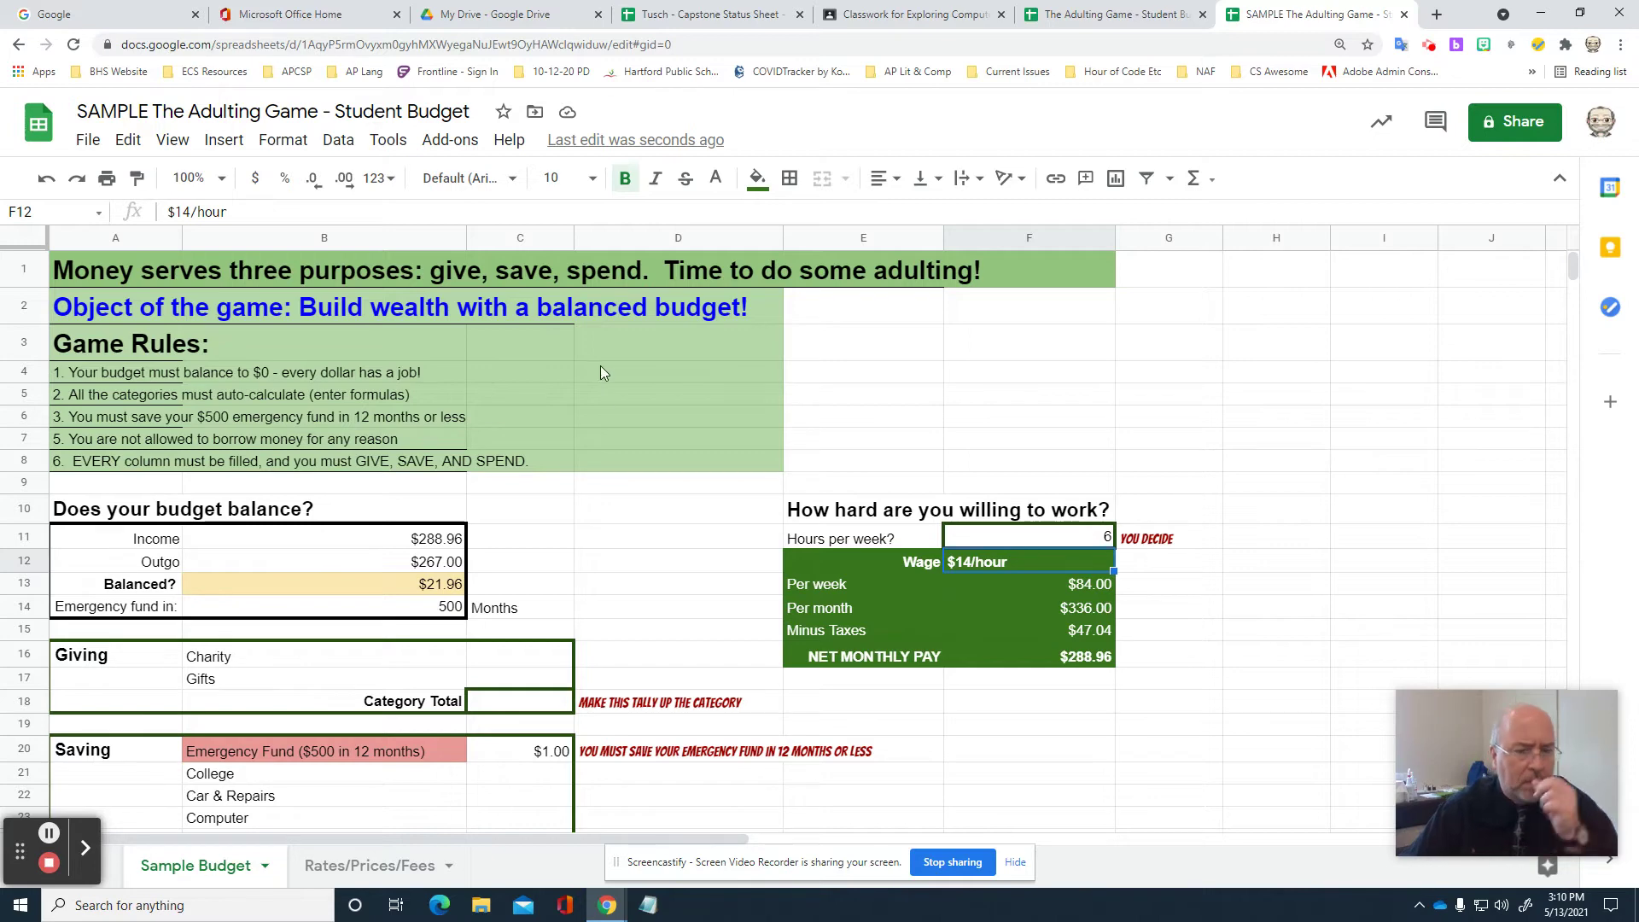
{"action": "scroll", "coordinate": [601, 373], "scroll_direction": "down", "scroll_amount": 3}
{"action": "left_click", "coordinate": [564, 532]}
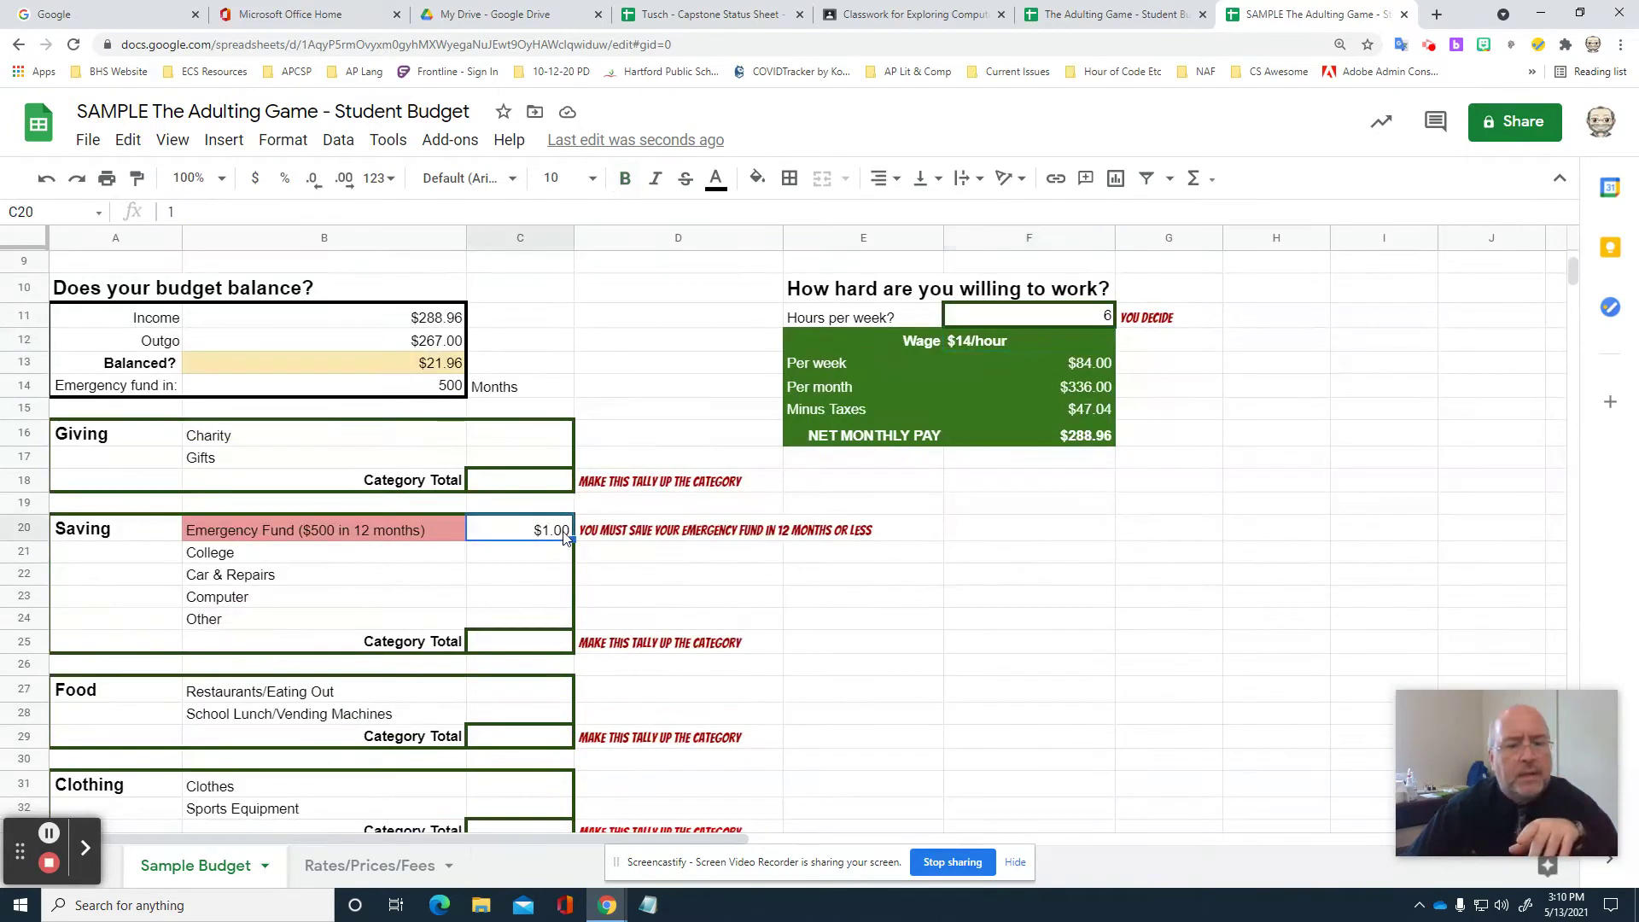
{"action": "scroll", "coordinate": [557, 521], "scroll_direction": "up", "scroll_amount": 1}
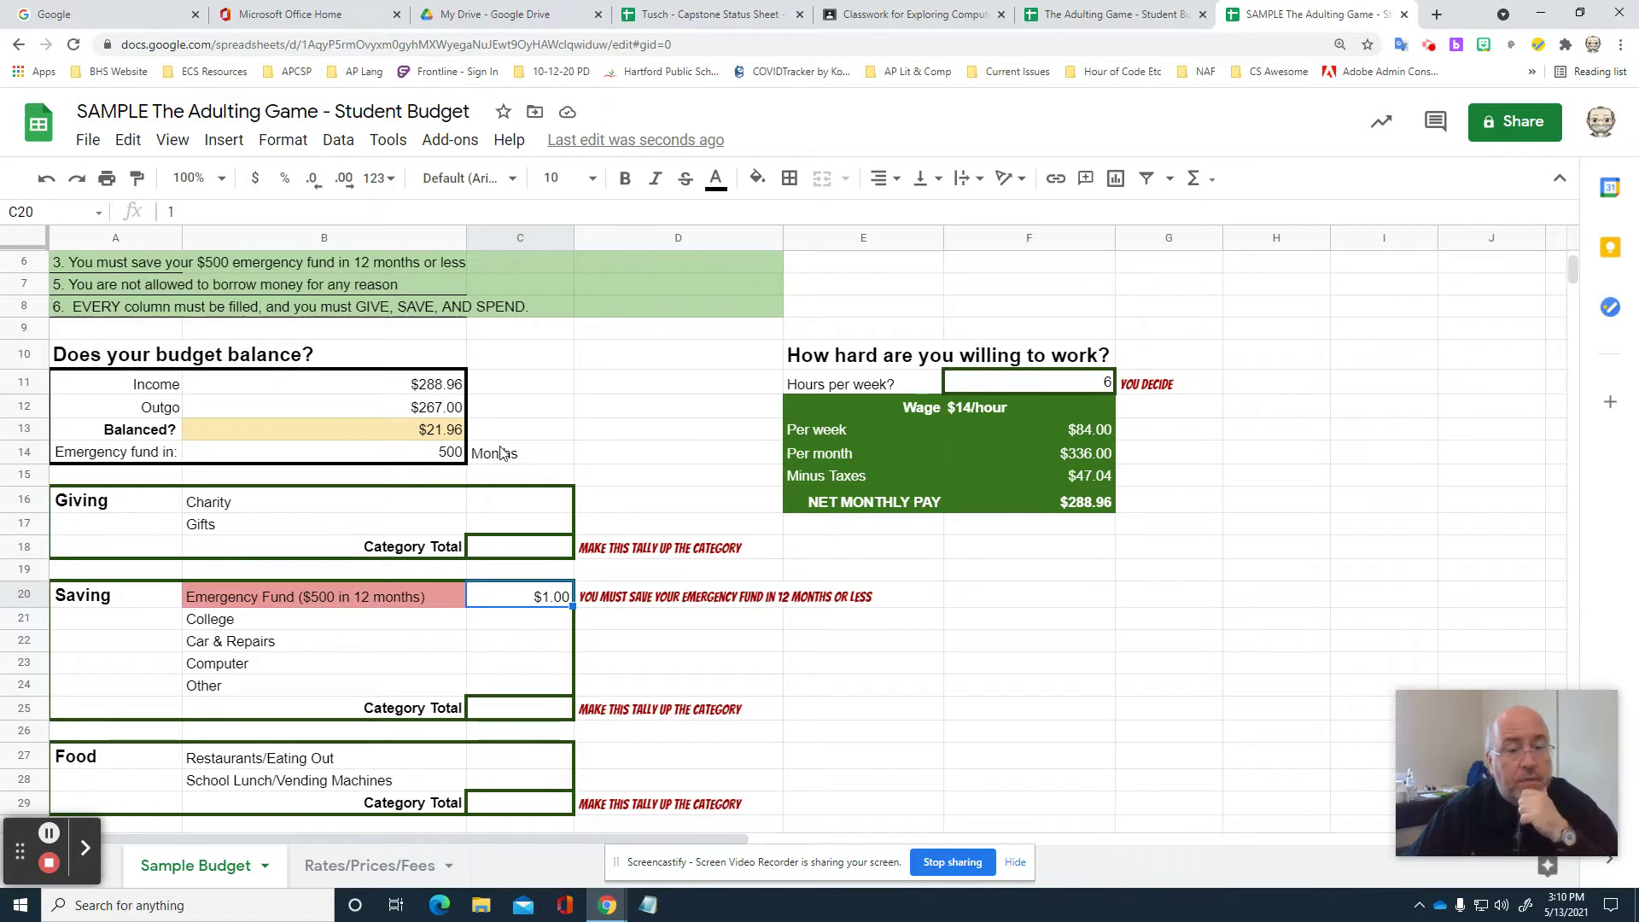
{"action": "left_click", "coordinate": [354, 452]}
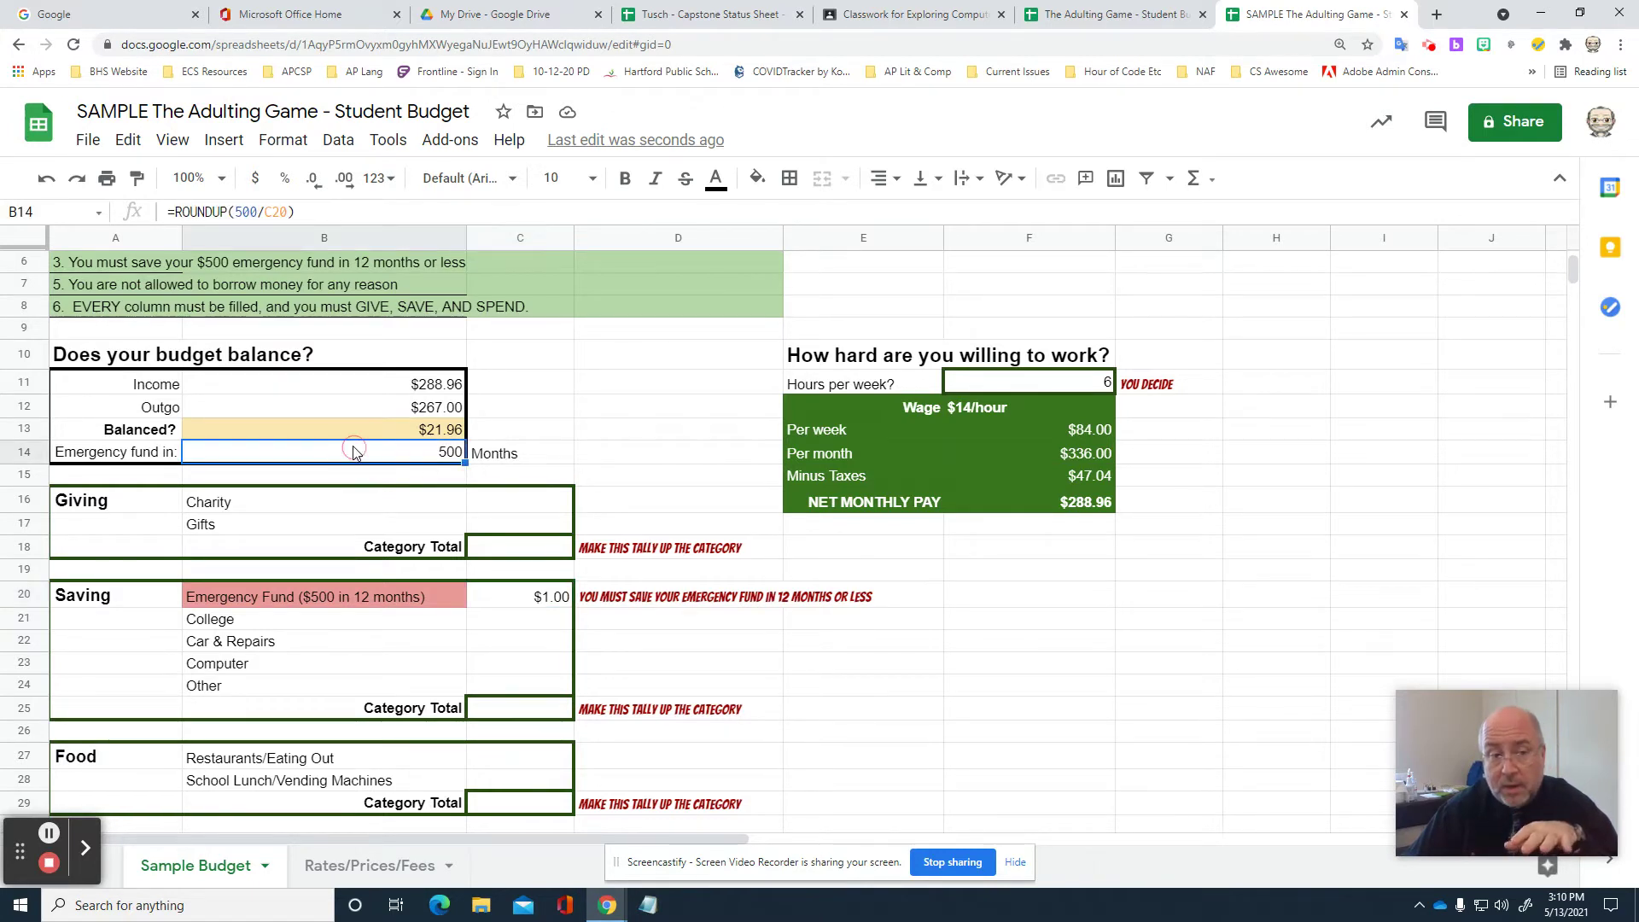
{"action": "left_click", "coordinate": [545, 457]}
Set the Emergency Fund saving to $21.96 after first trying $10, reaching the fund in 23 months.
{"action": "left_click", "coordinate": [550, 597]}
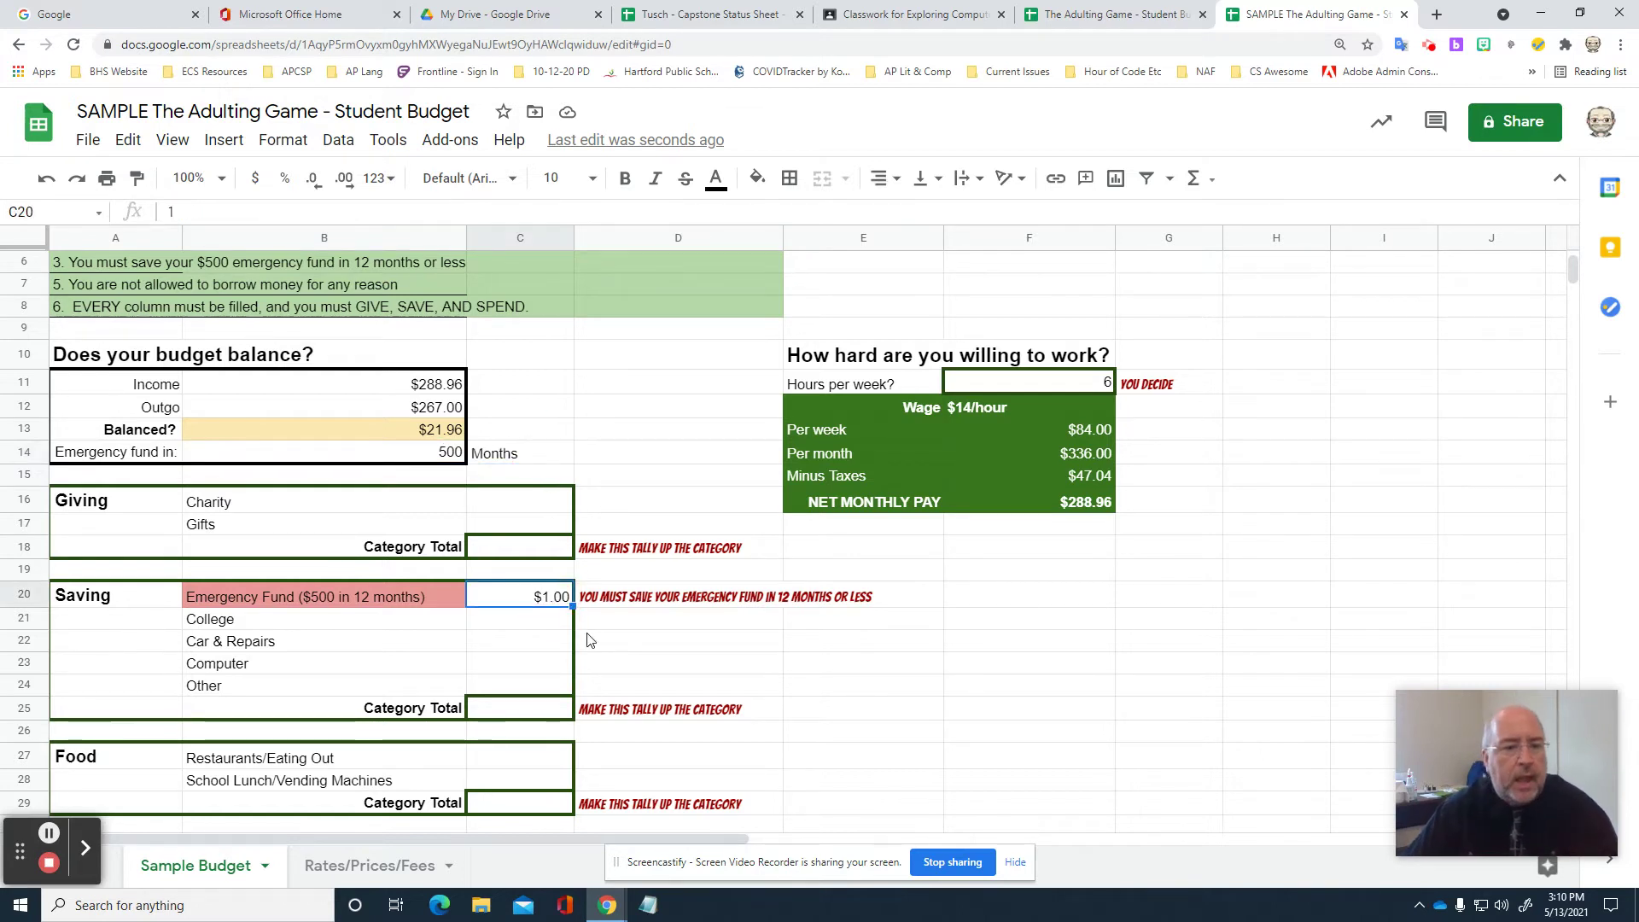
{"action": "type", "text": "10"}
{"action": "key", "text": "Return"}
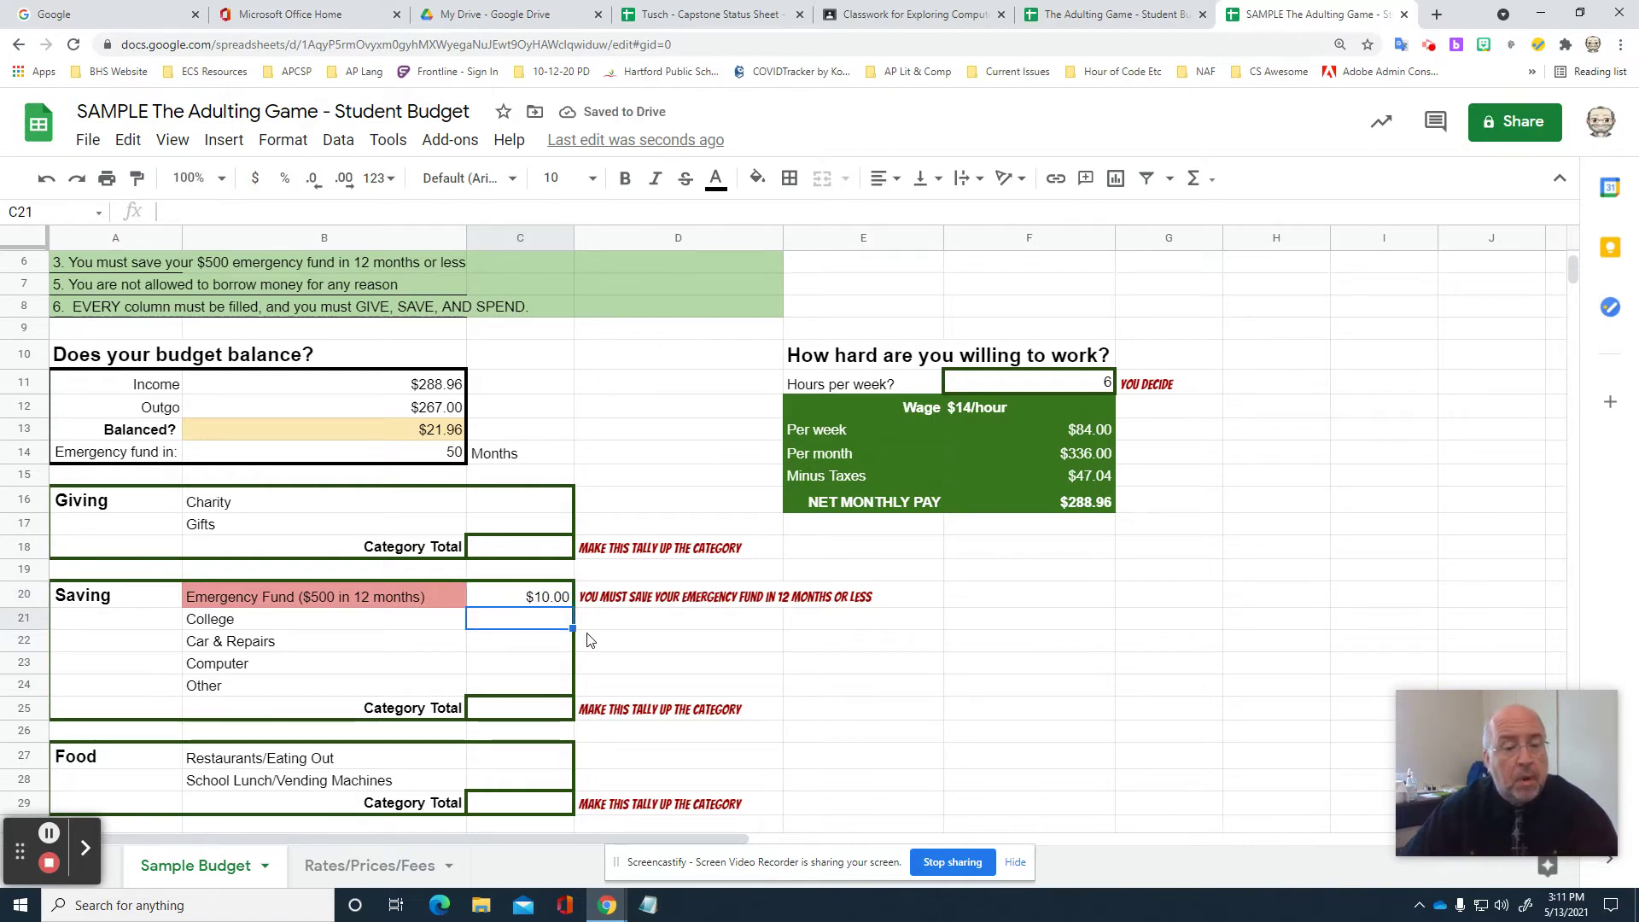
{"action": "left_click", "coordinate": [558, 597]}
{"action": "type", "text": "11."}
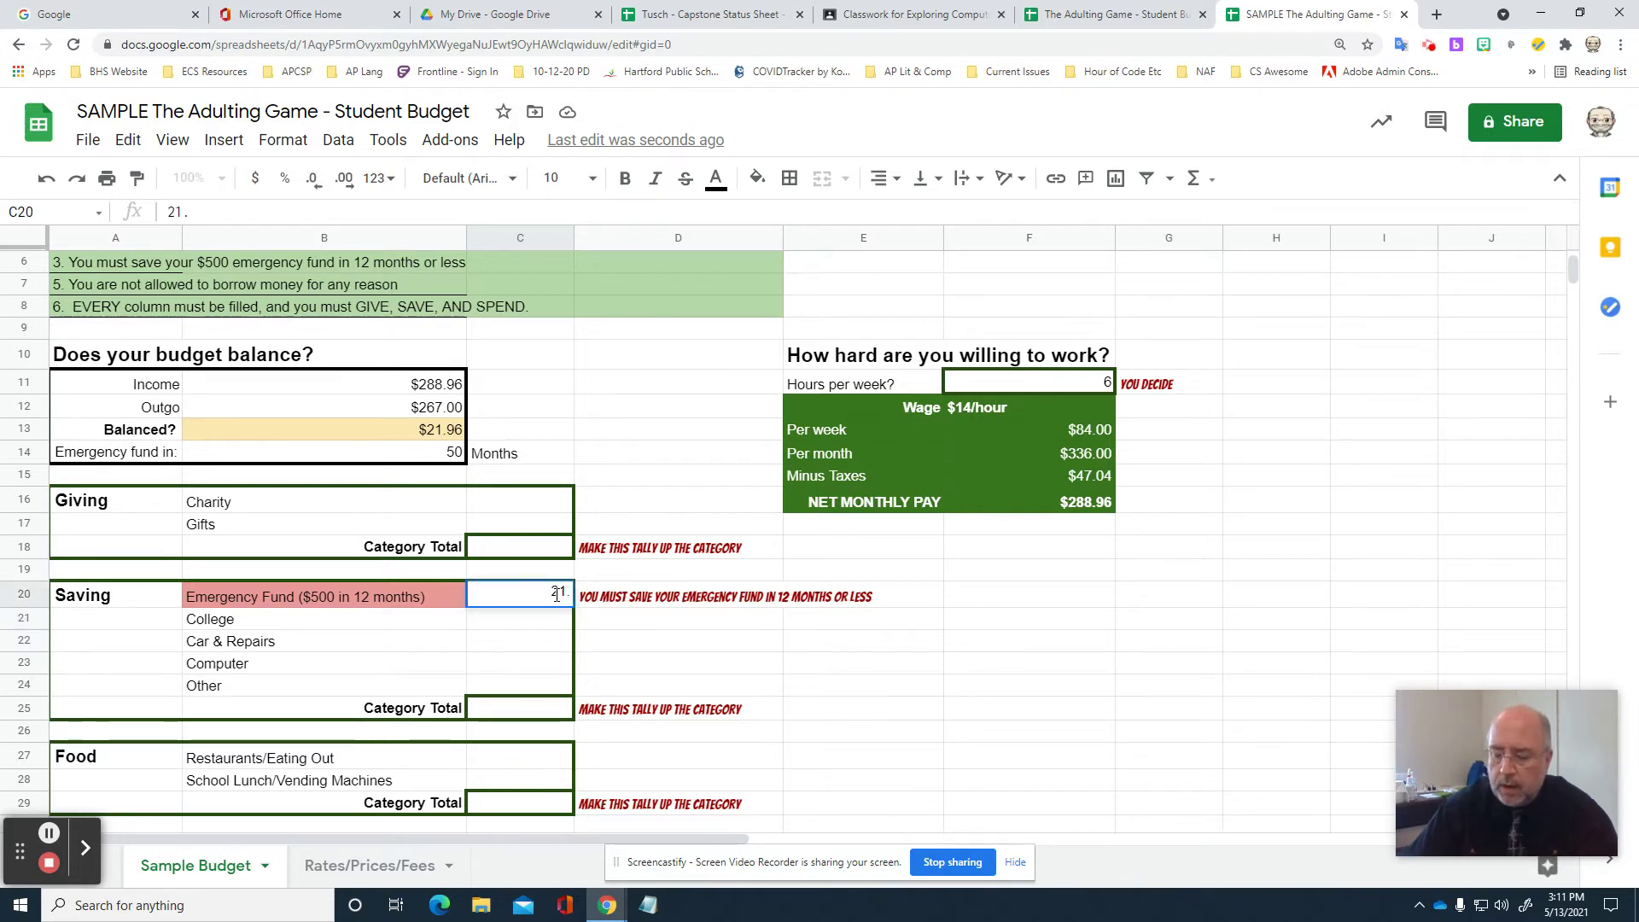
{"action": "type", "text": "96"}
{"action": "key", "text": "Return"}
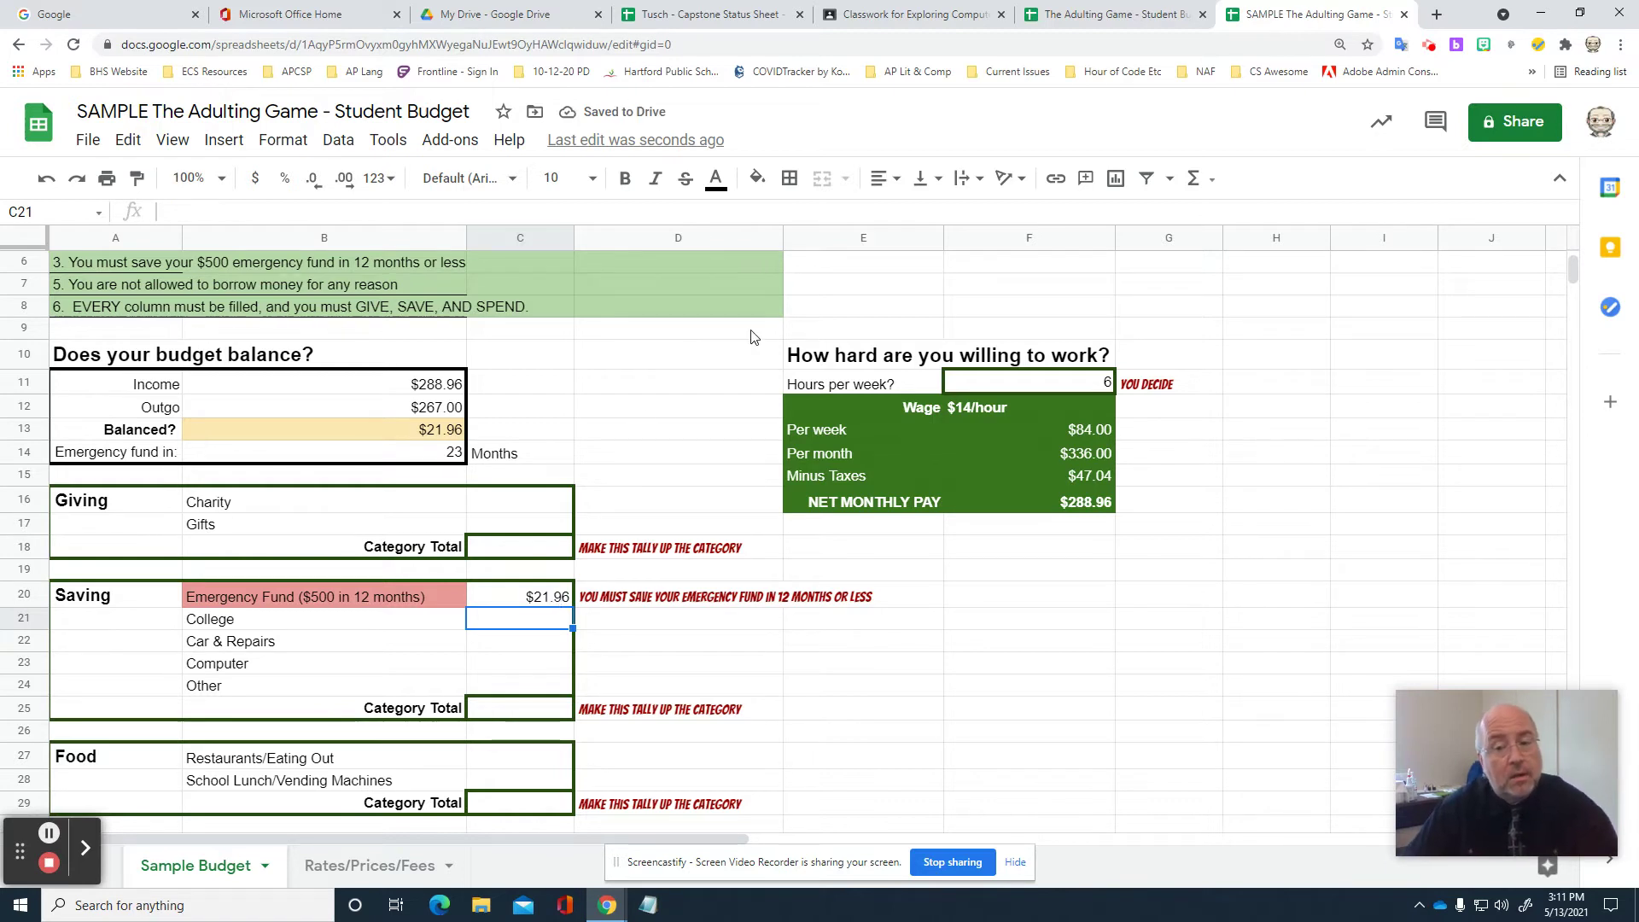
Raise hours per week in F11 to 7.
{"action": "double_click", "coordinate": [1092, 378]}
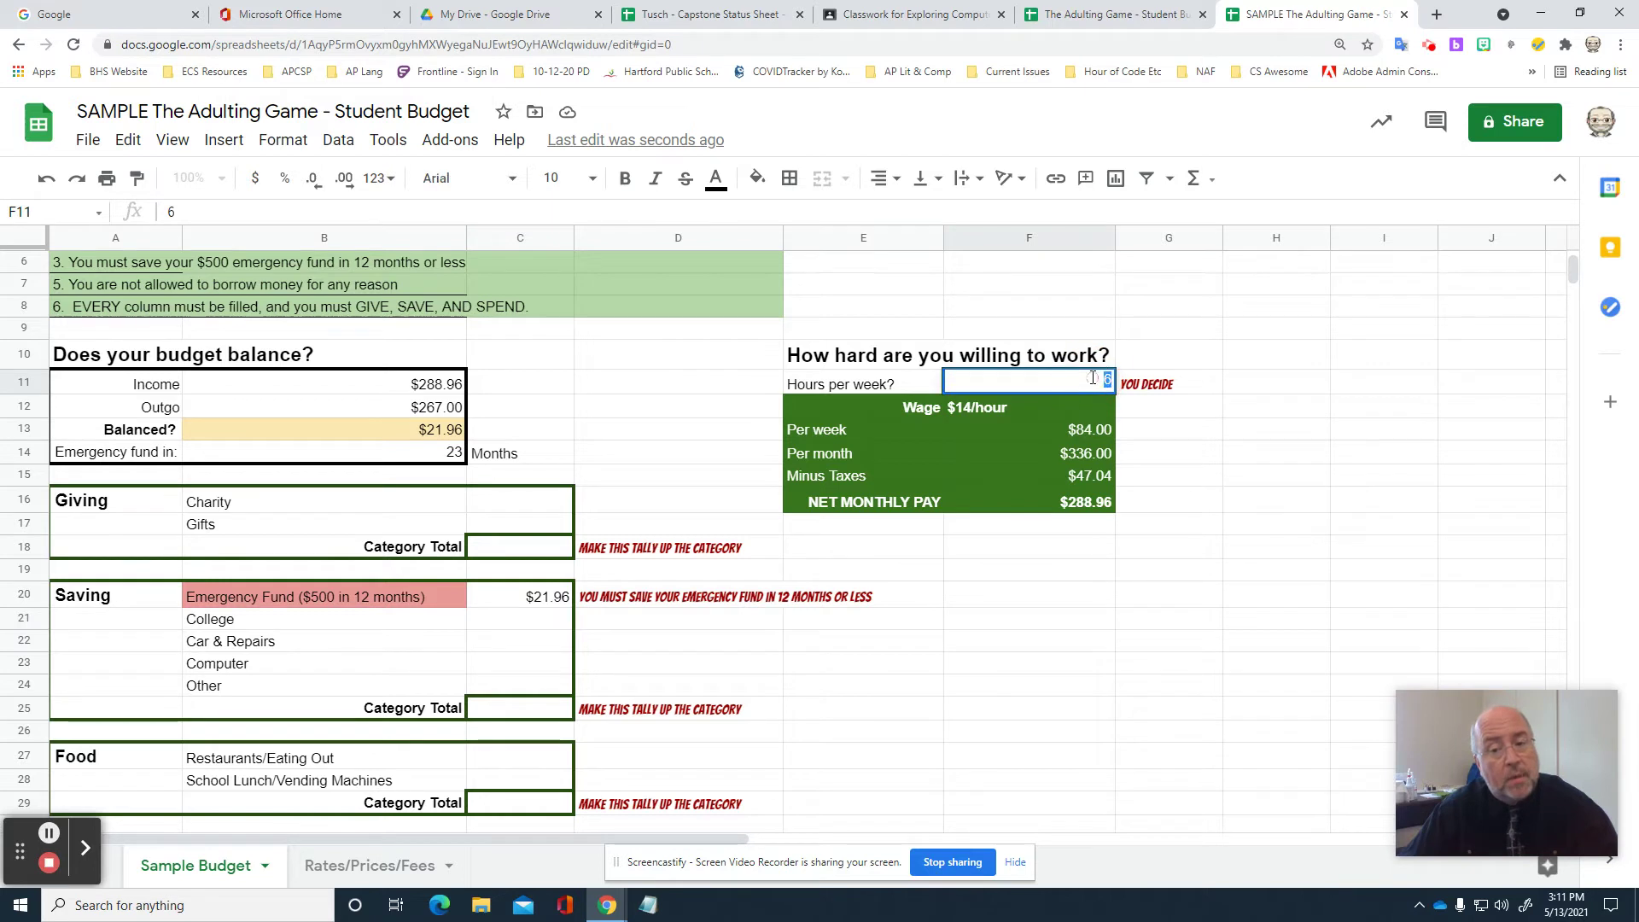
{"action": "key", "text": "BackSpace"}
{"action": "type", "text": "7"}
{"action": "key", "text": "Return"}
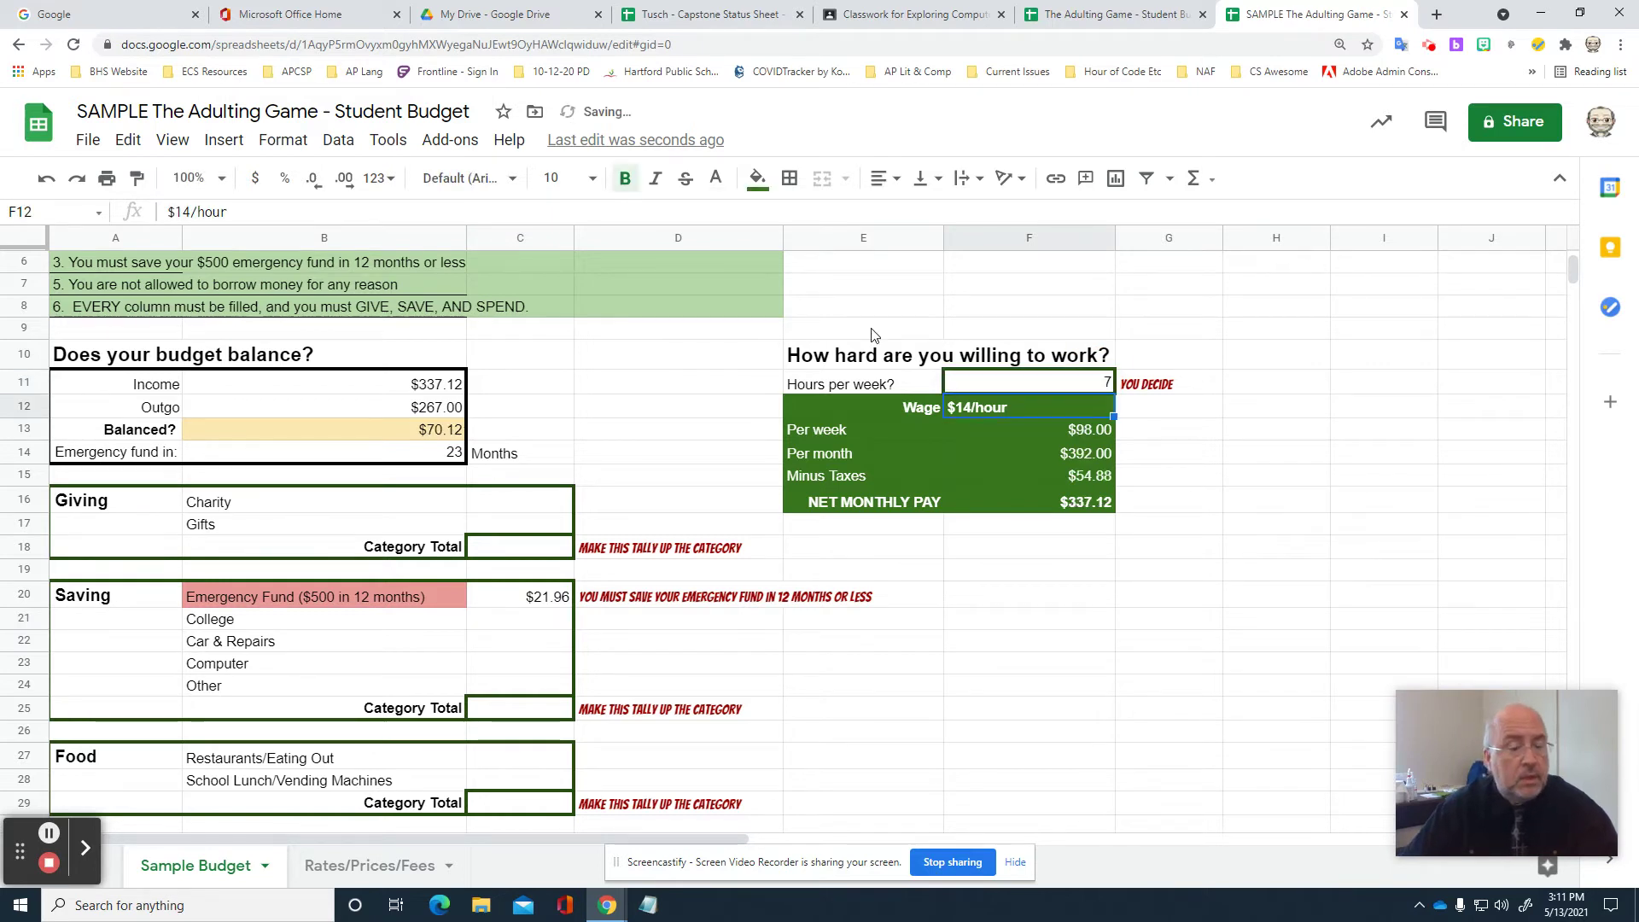
Set the Emergency Fund to $45.00, after trying $70 and $50, reaching $500 in 12 months.
{"action": "left_click", "coordinate": [555, 592]}
{"action": "type", "text": "70"}
{"action": "key", "text": "Return"}
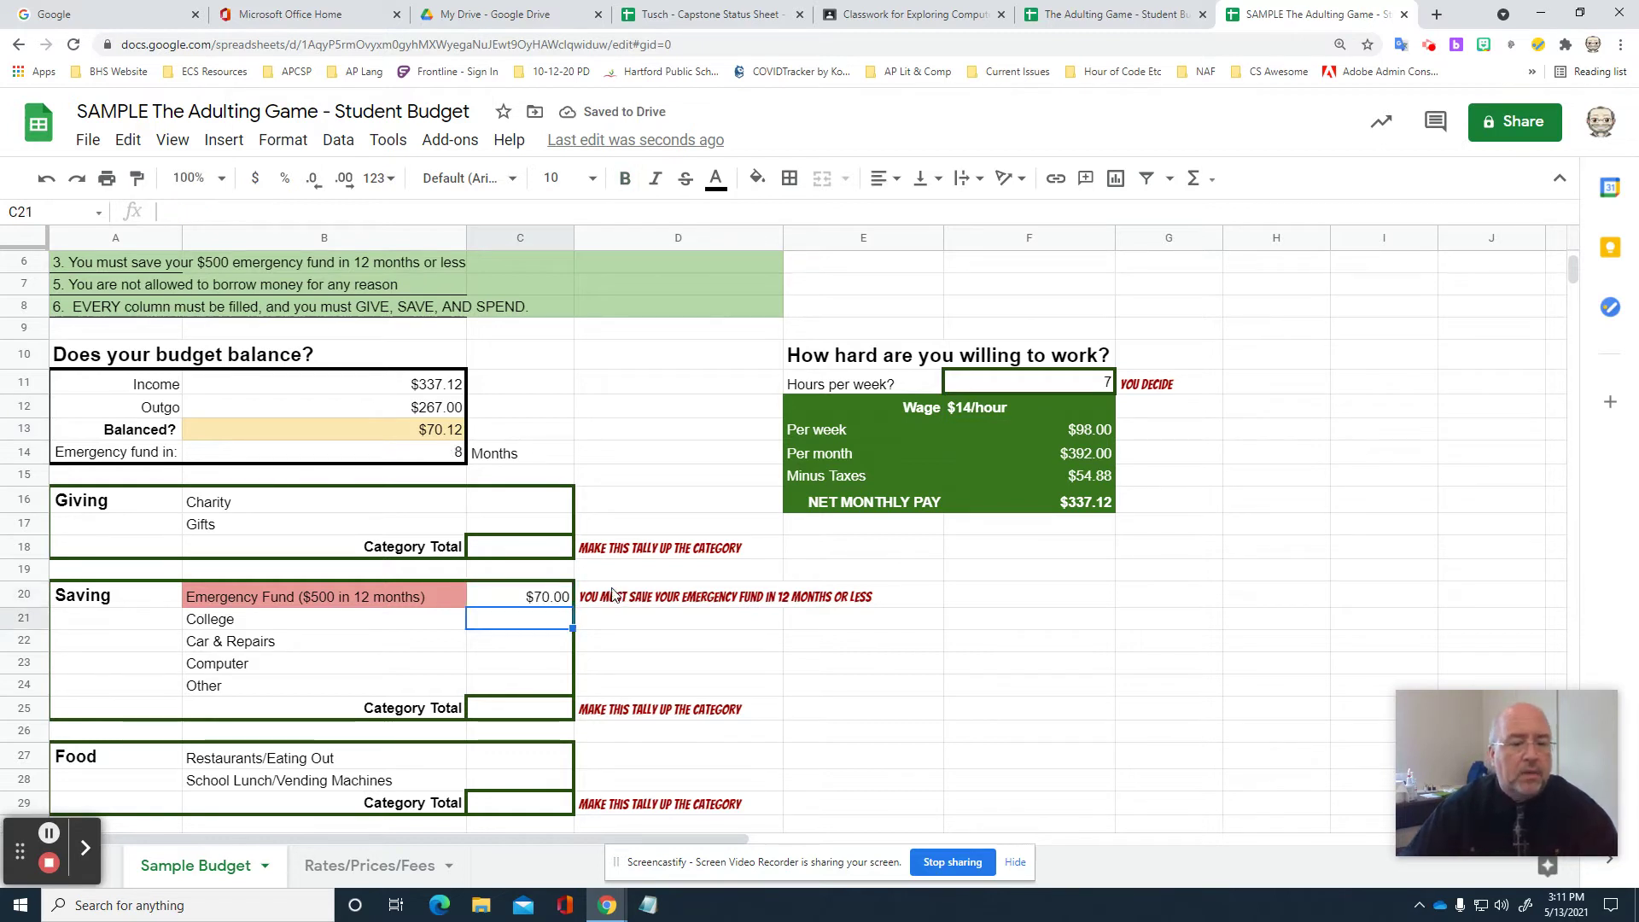
{"action": "left_click", "coordinate": [560, 601]}
{"action": "type", "text": "50"}
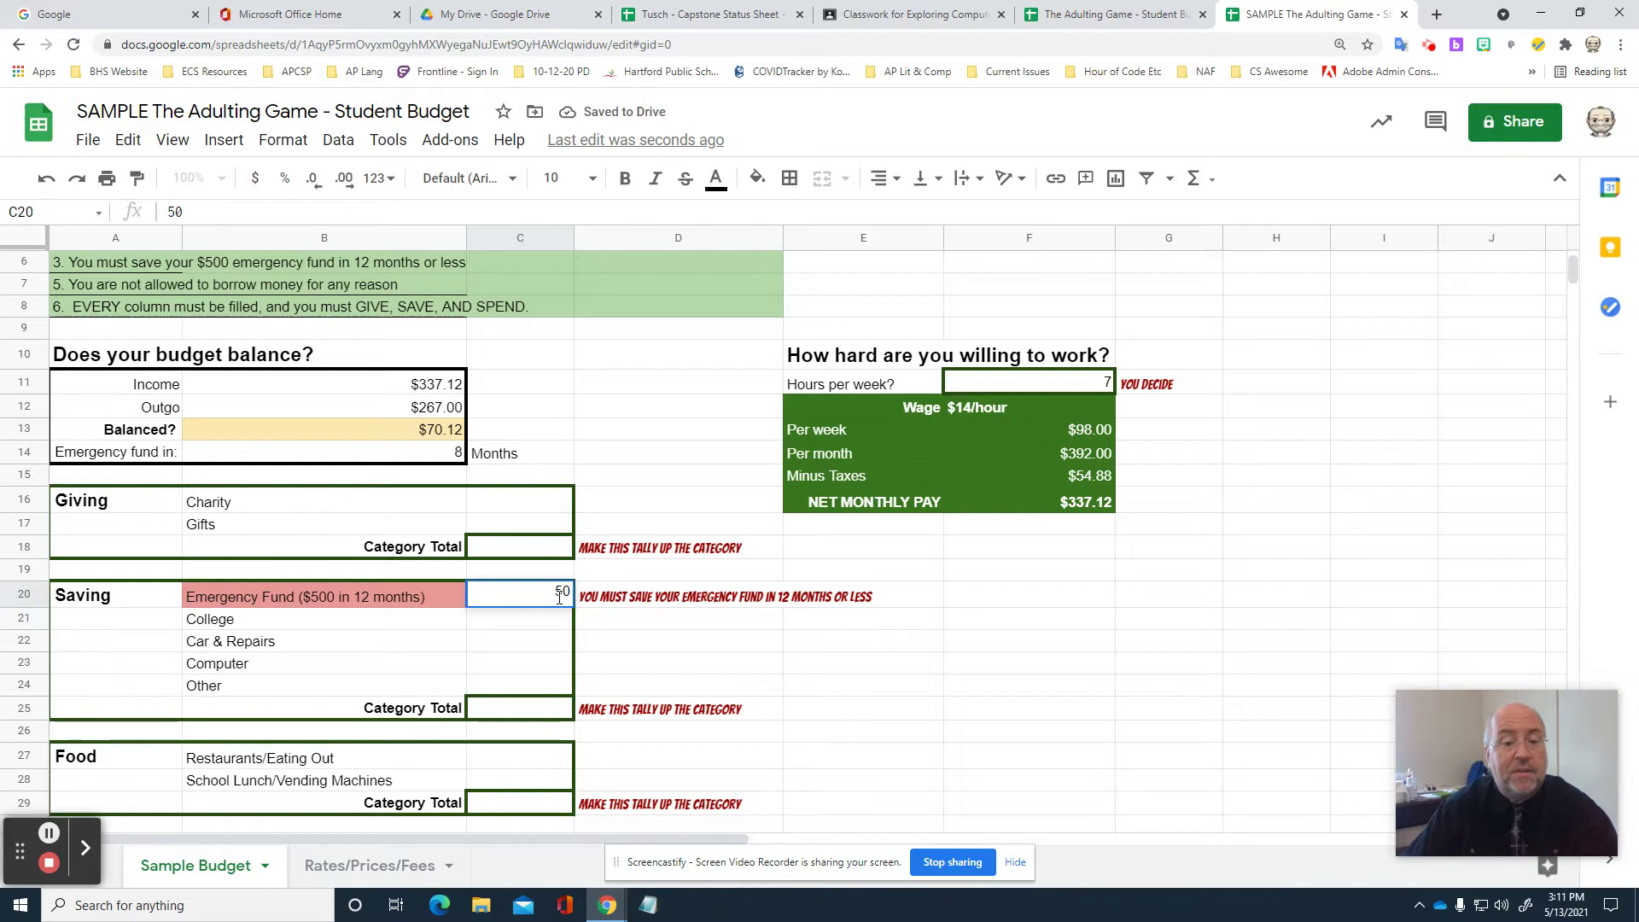
{"action": "key", "text": "Return"}
{"action": "left_click", "coordinate": [560, 601]}
{"action": "type", "text": "45"}
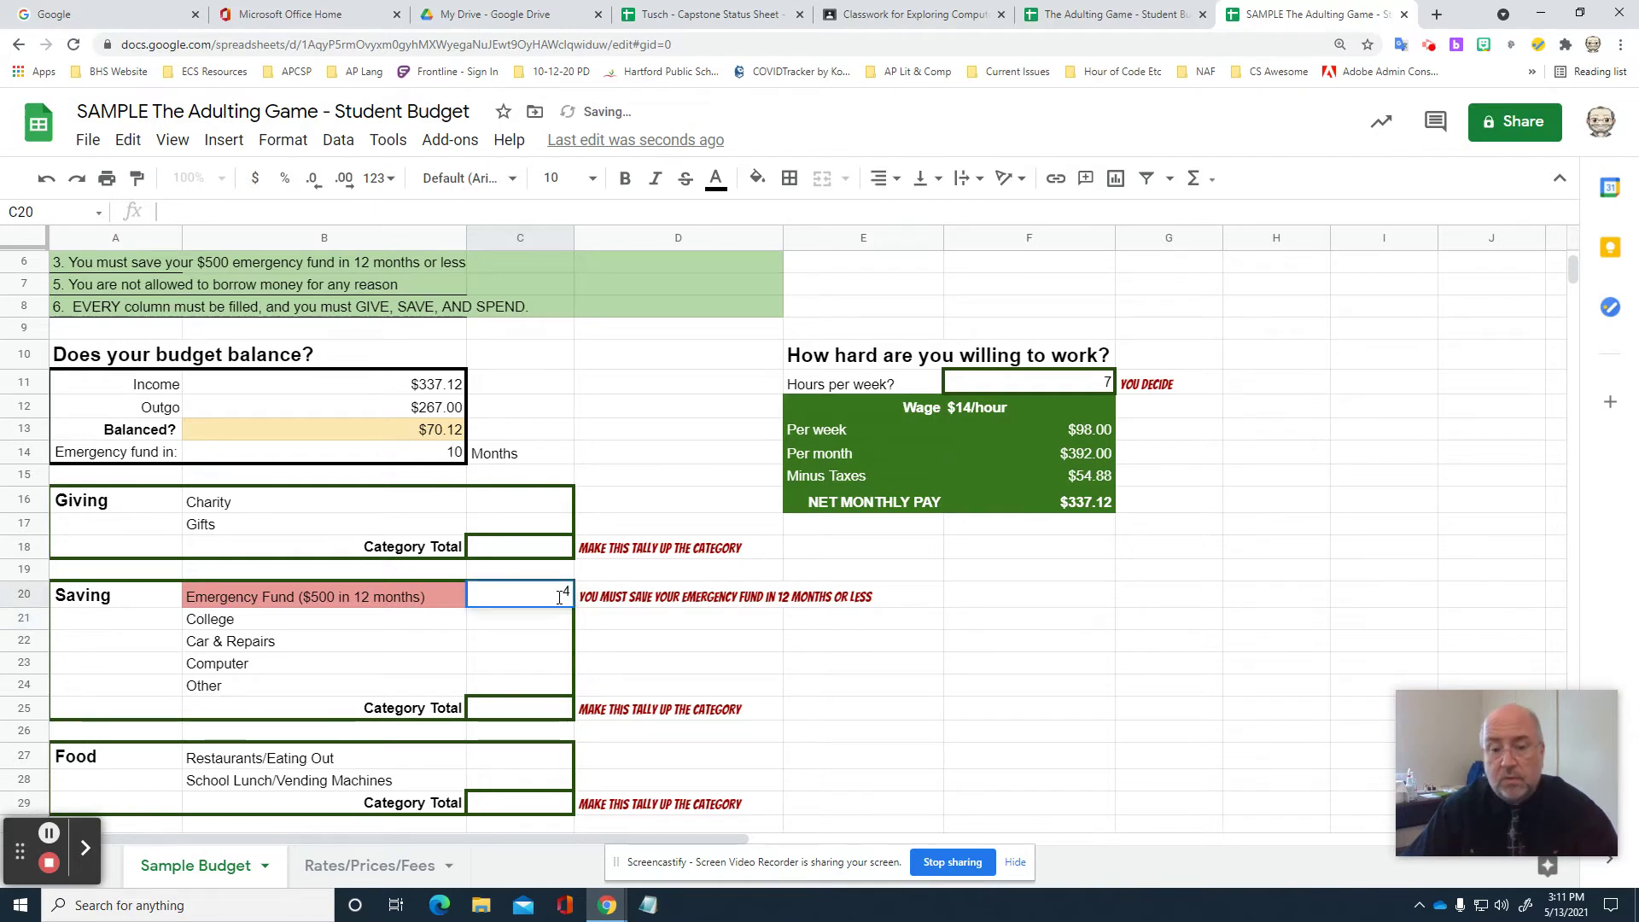
{"action": "key", "text": "Return"}
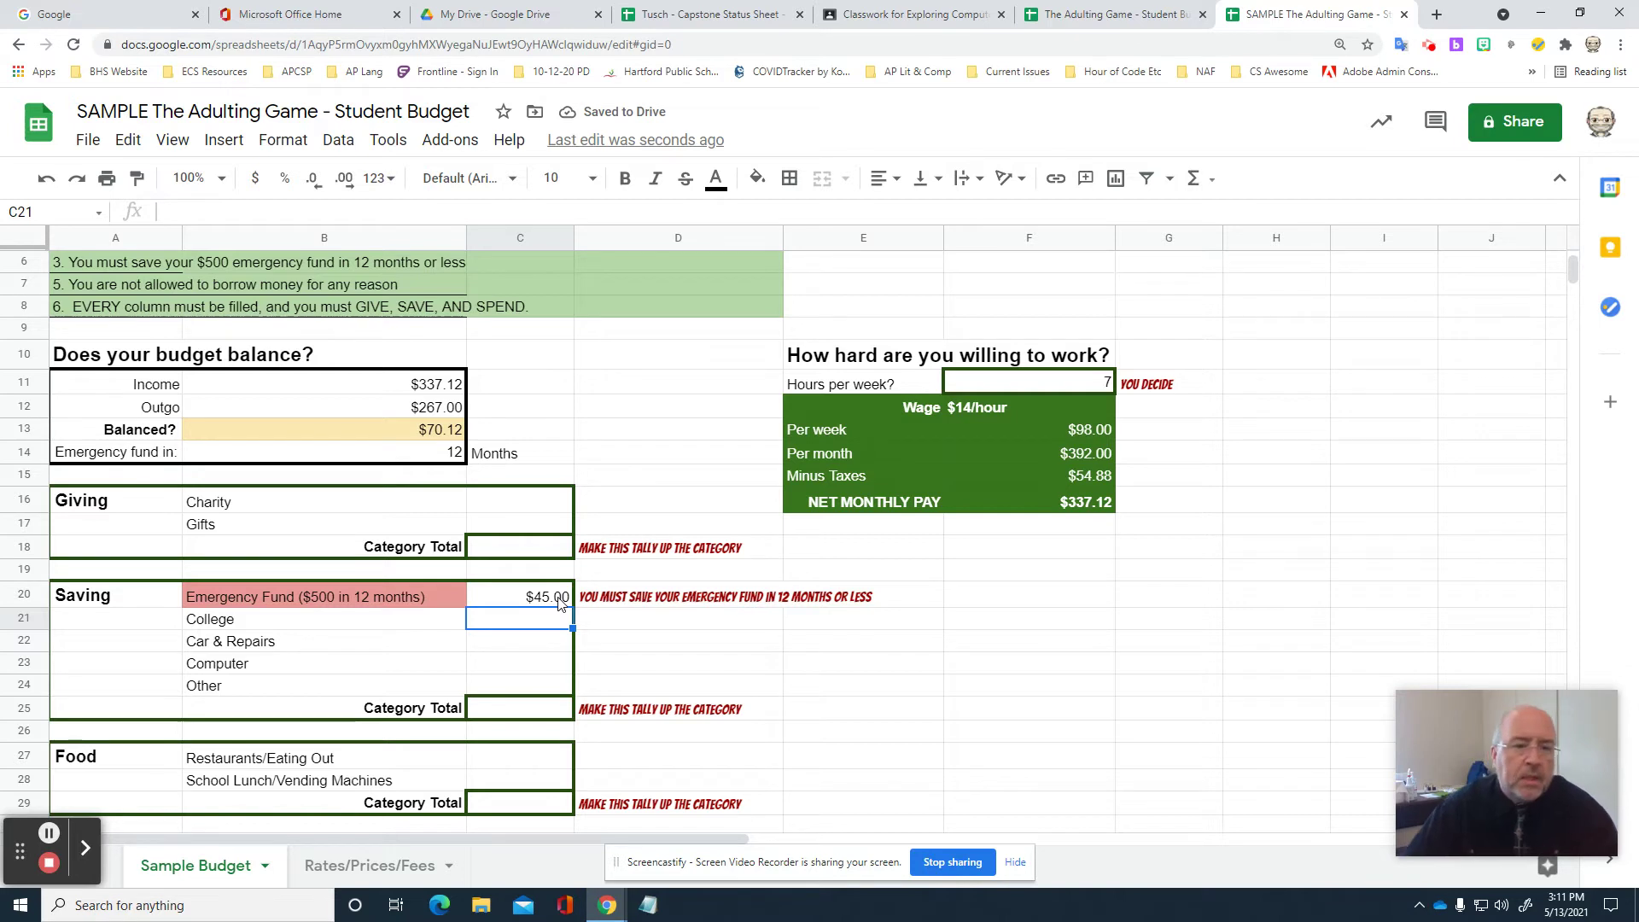
Enter =SUM(C20:C24) in the Saving Category Total C25, showing $45.00.
{"action": "left_click", "coordinate": [561, 711]}
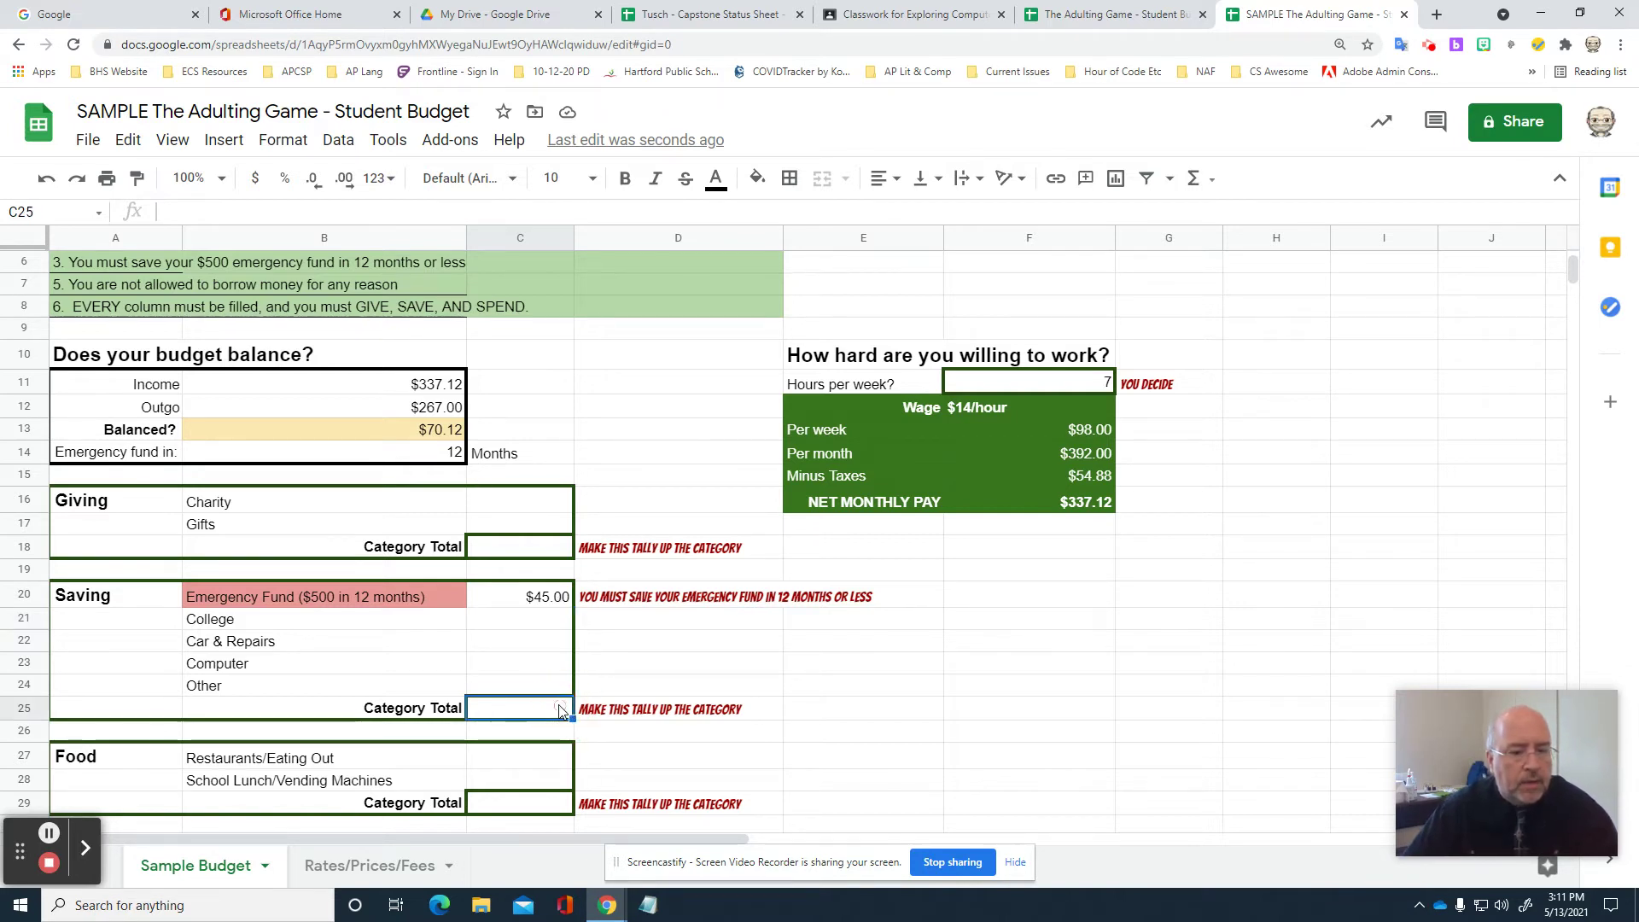
{"action": "type", "text": "Su"}
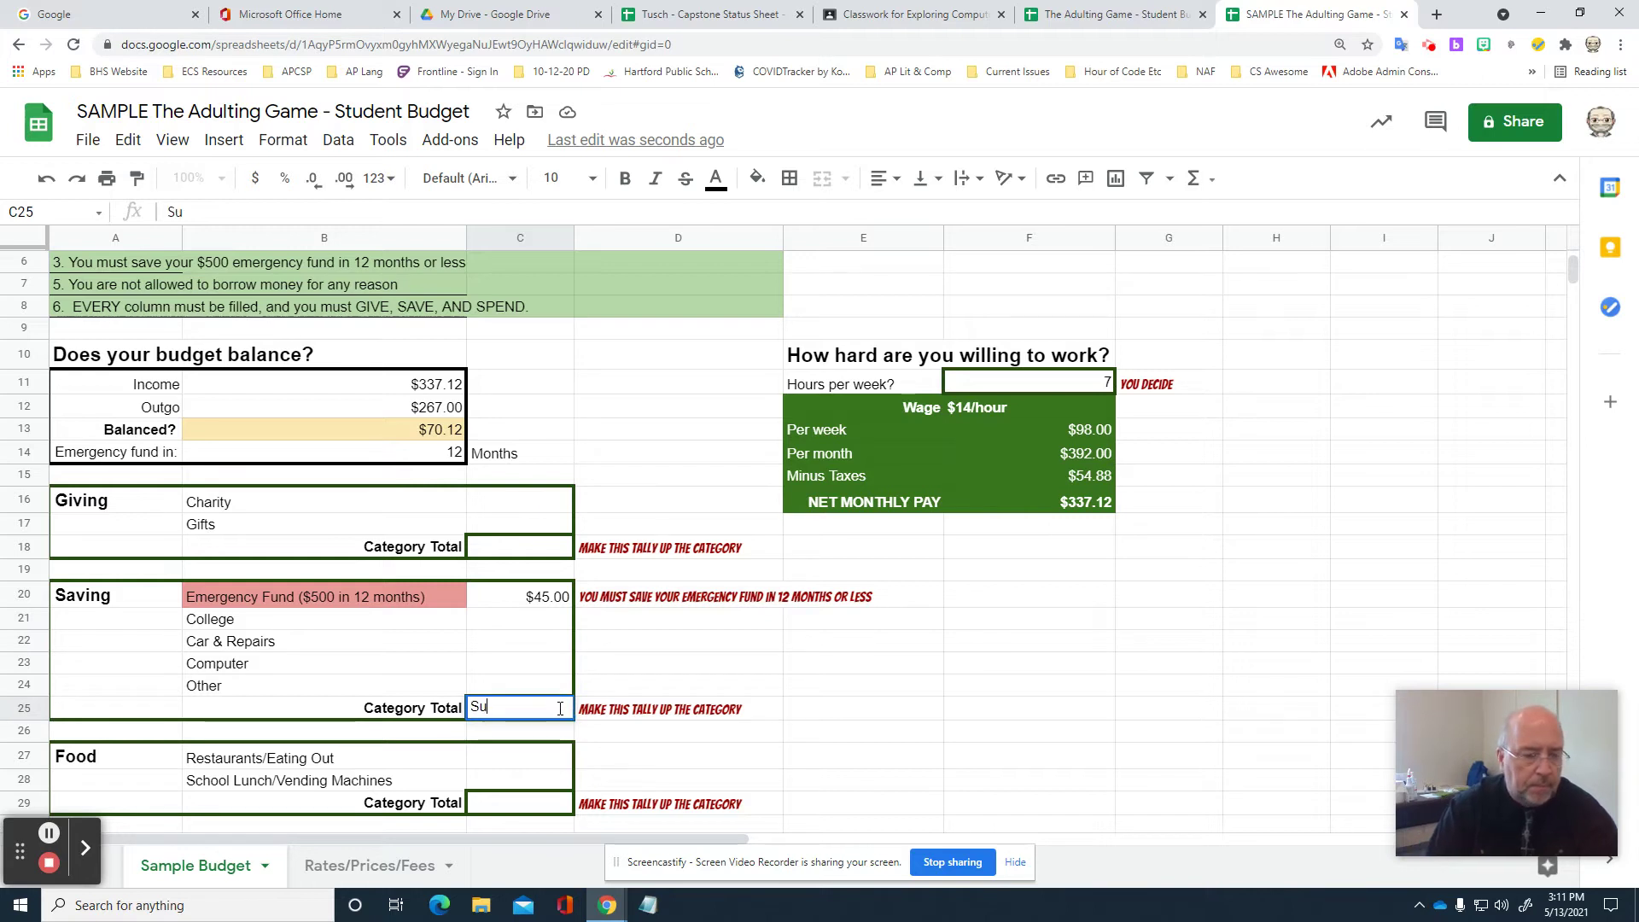
{"action": "type", "text": "m"}
{"action": "key", "text": "BackSpace"}
{"action": "key", "text": "BackSpace"}
{"action": "key", "text": "BackSpace"}
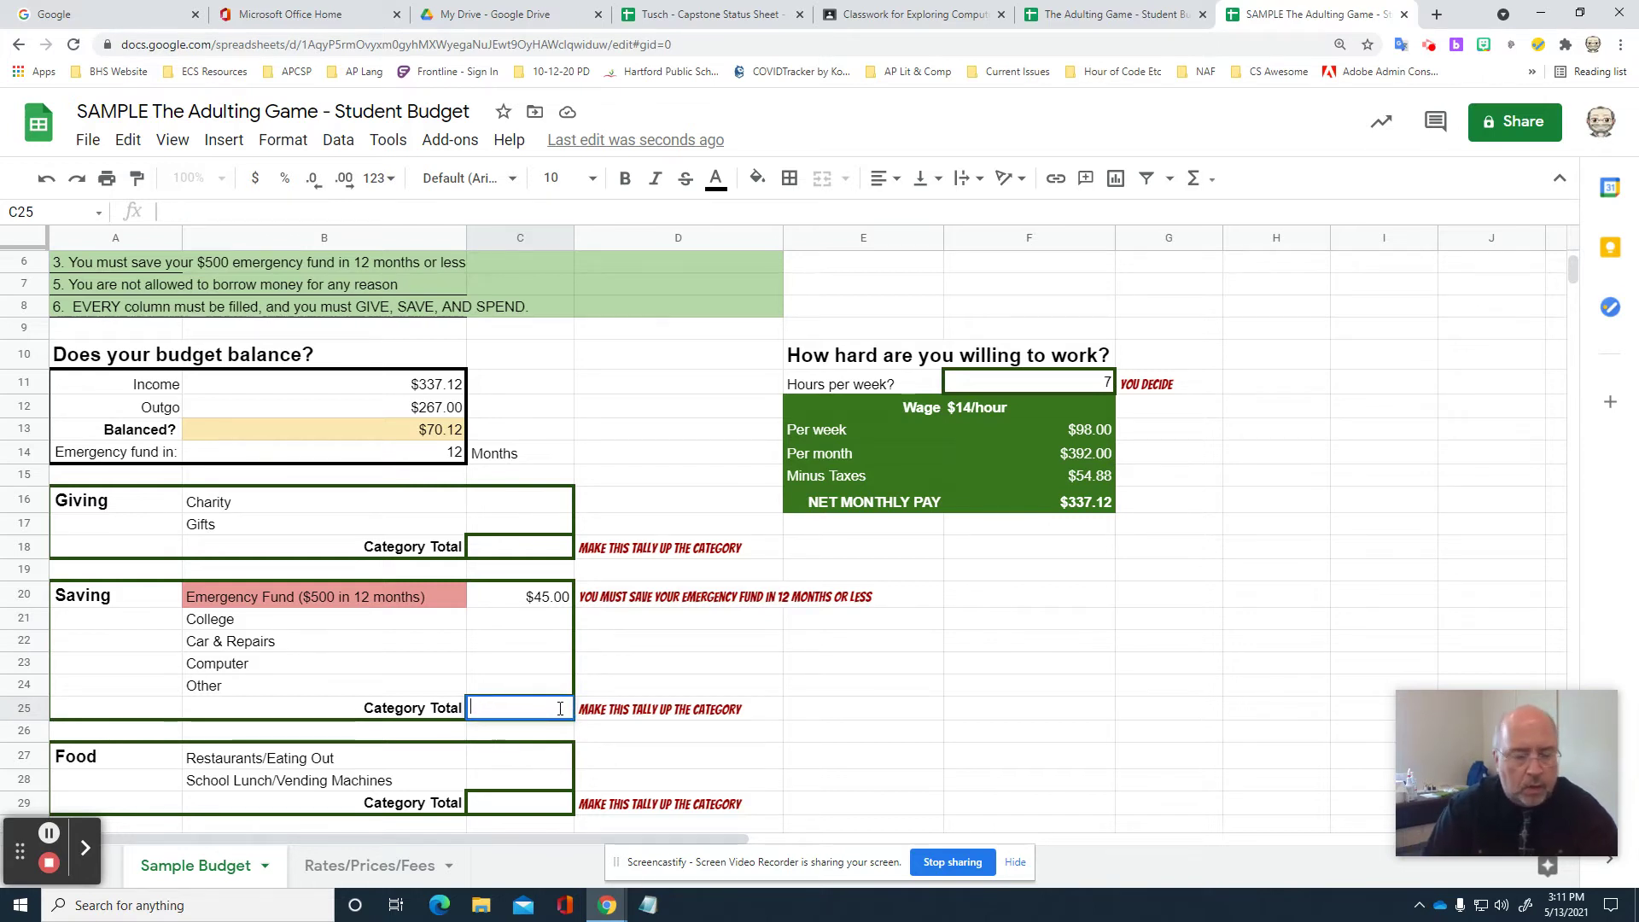
{"action": "type", "text": "=-SUM("}
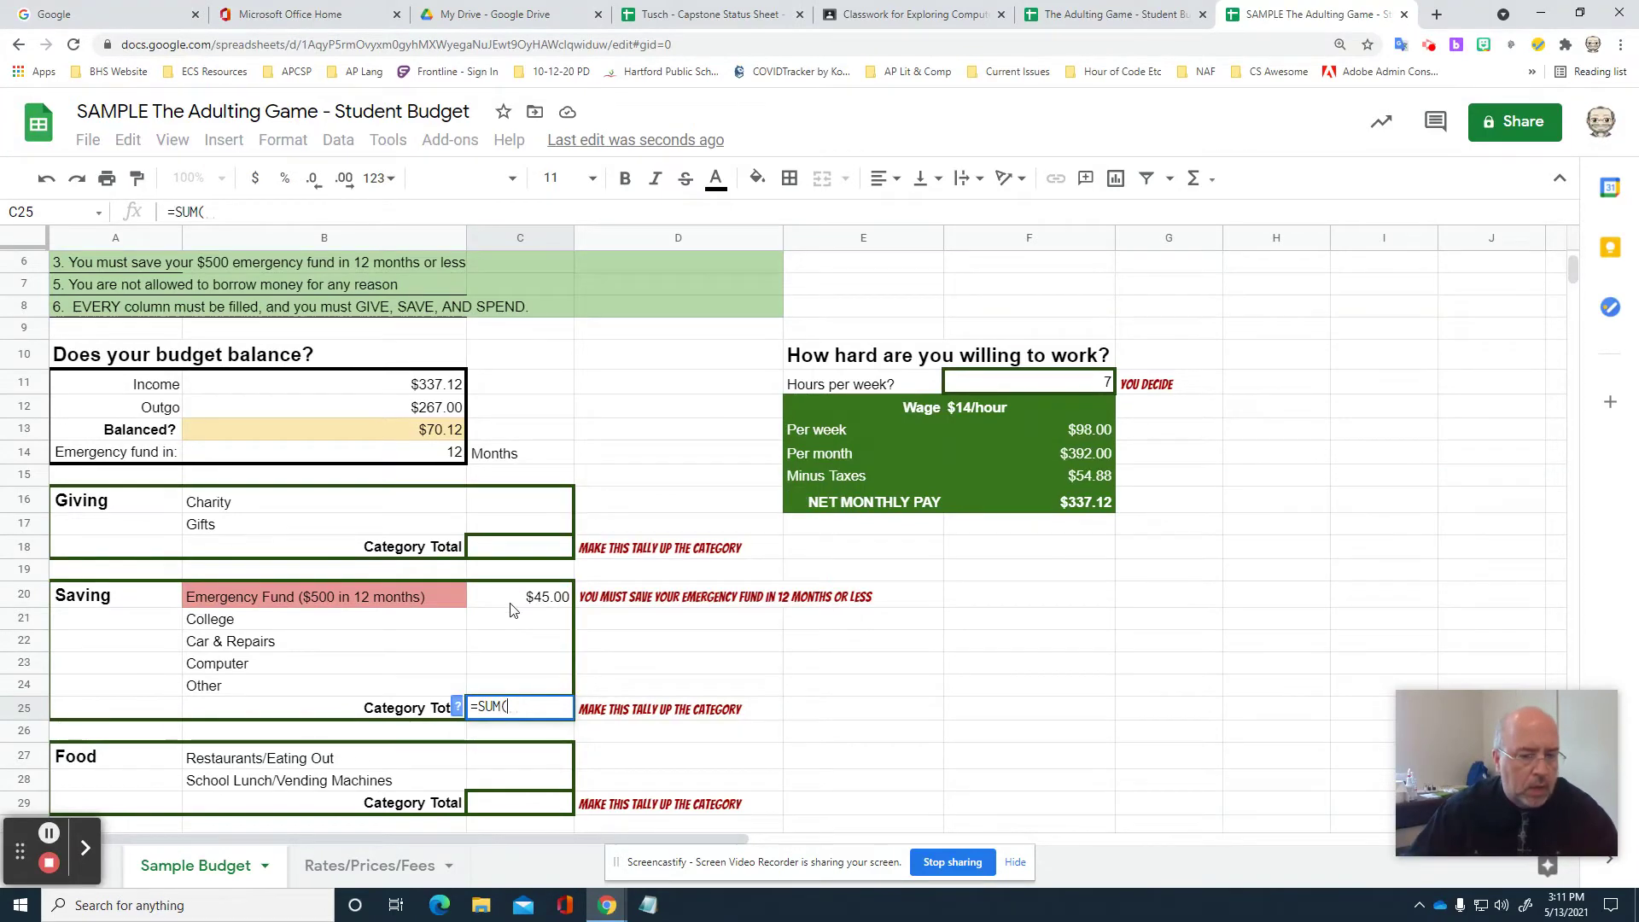
{"action": "left_click_drag", "start_coordinate": [512, 608], "coordinate": [510, 681]}
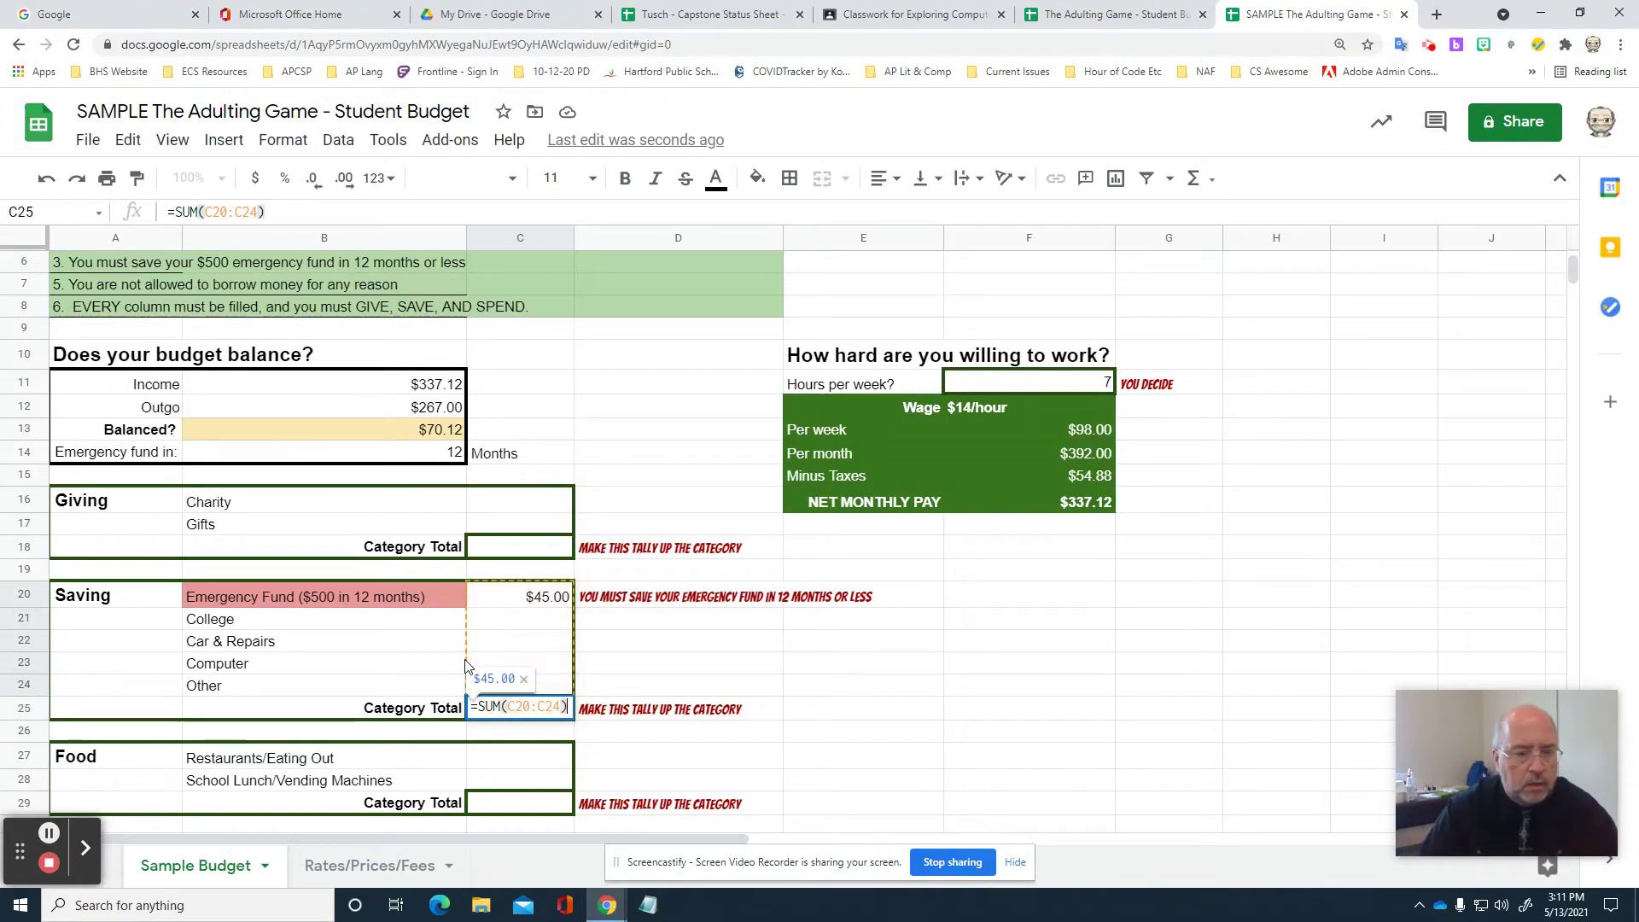
{"action": "key", "text": "Return"}
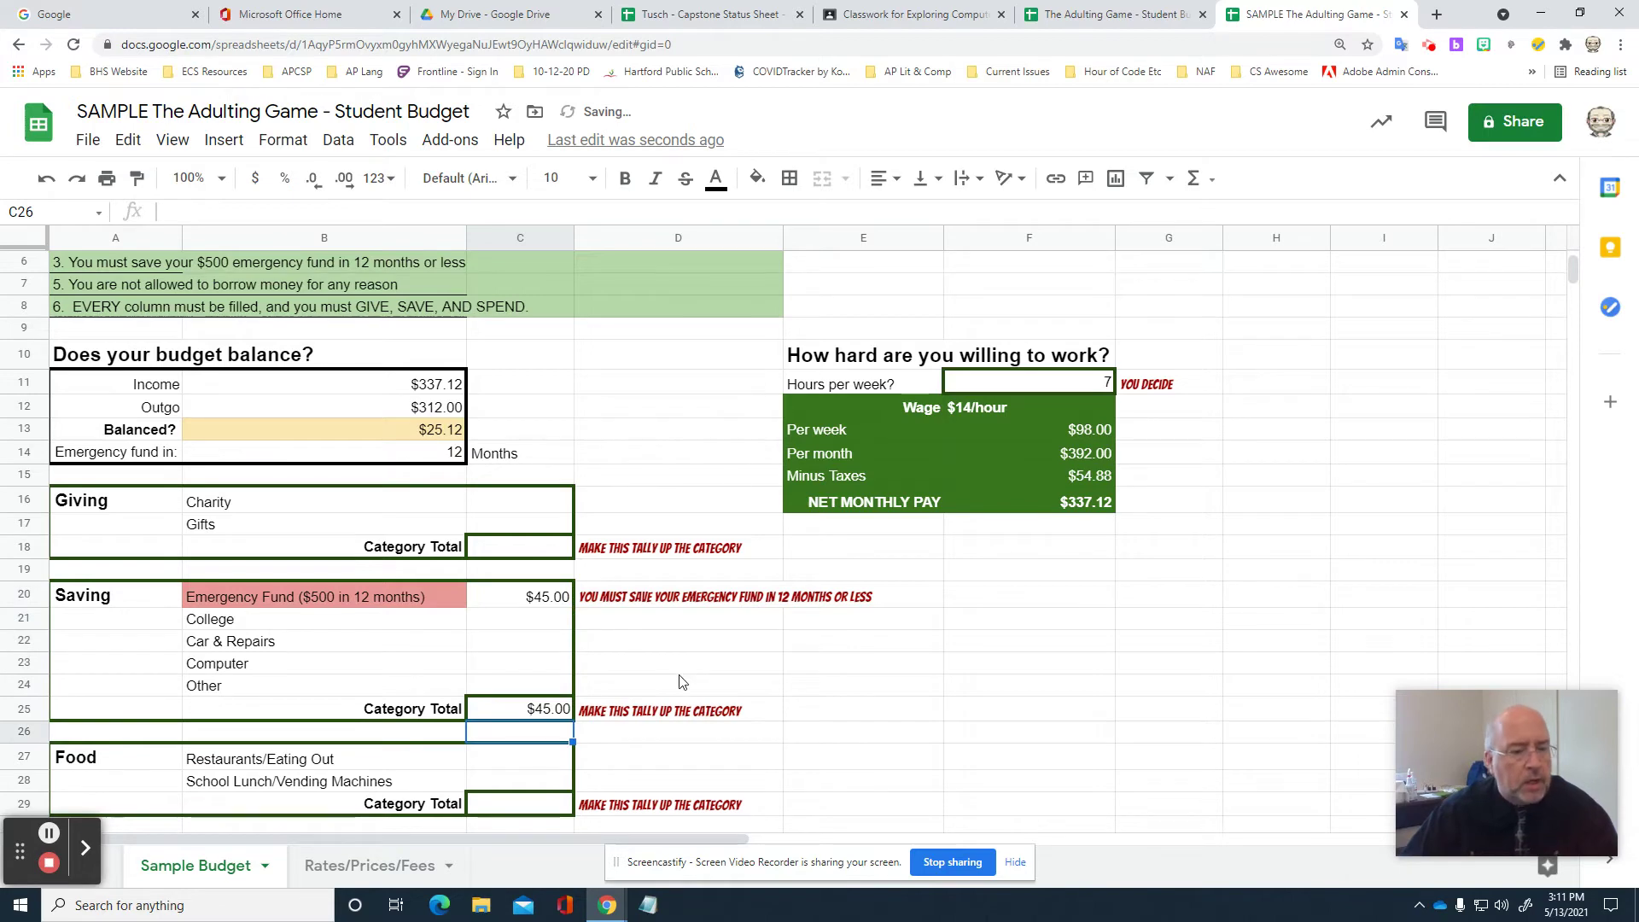
{"action": "scroll", "coordinate": [670, 681], "scroll_direction": "down", "scroll_amount": 2}
{"action": "scroll", "coordinate": [632, 679], "scroll_direction": "up", "scroll_amount": 1}
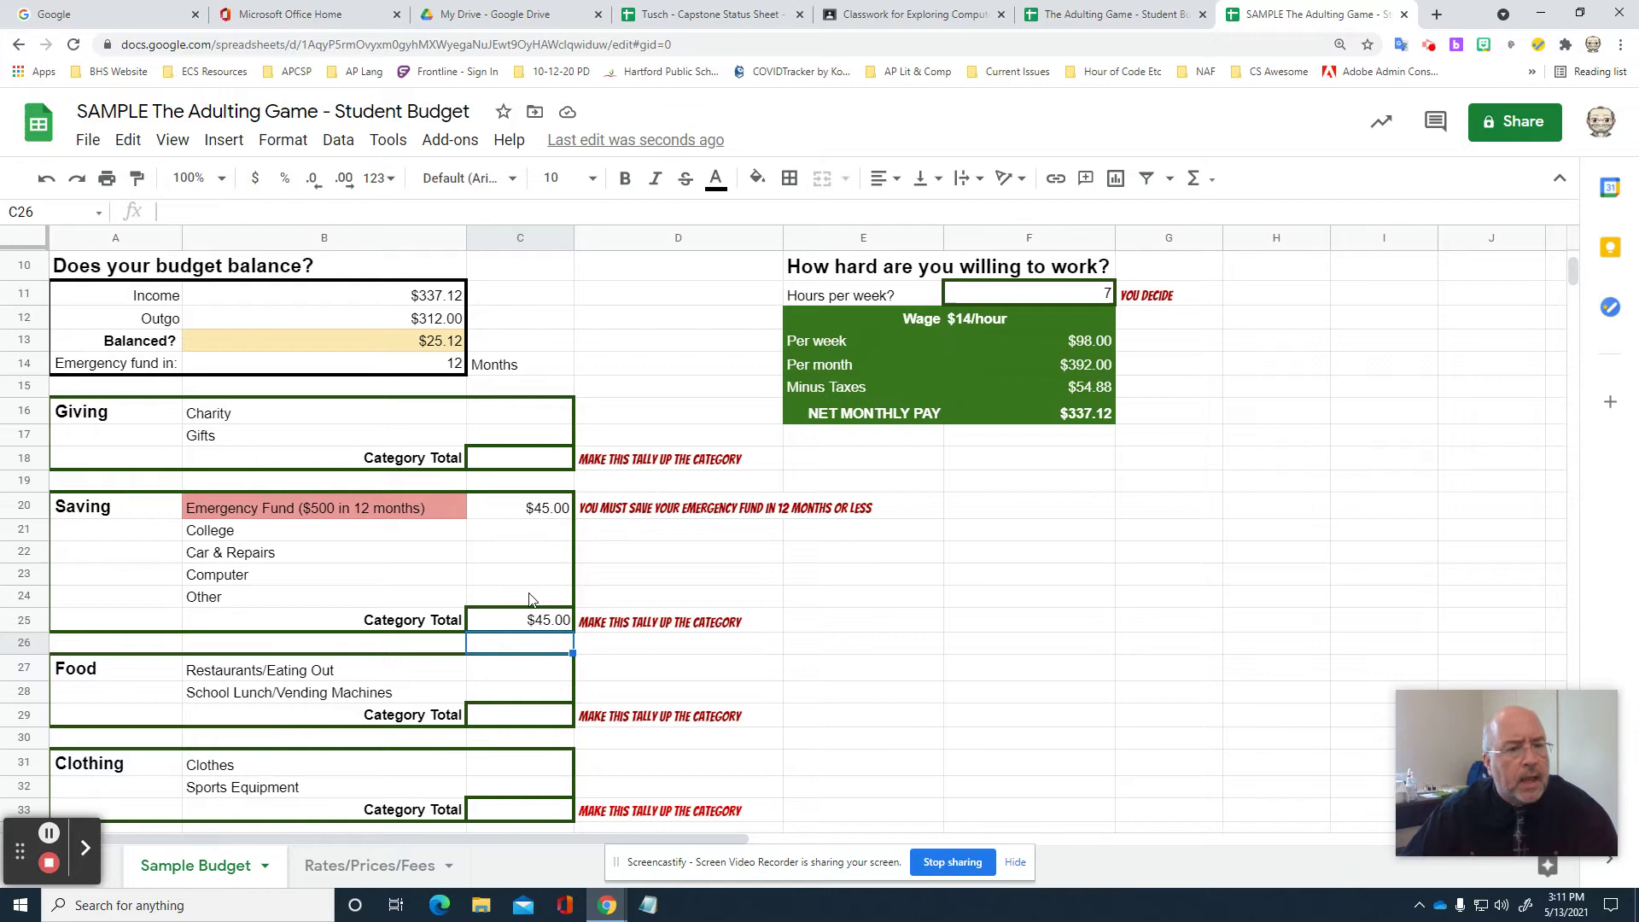
Enter =SUM(C16:C17) in the Giving Category Total C18 to add Charity and Gifts.
{"action": "scroll", "coordinate": [551, 602], "scroll_direction": "down", "scroll_amount": 2}
{"action": "scroll", "coordinate": [550, 602], "scroll_direction": "up", "scroll_amount": 2}
{"action": "left_click", "coordinate": [542, 457]}
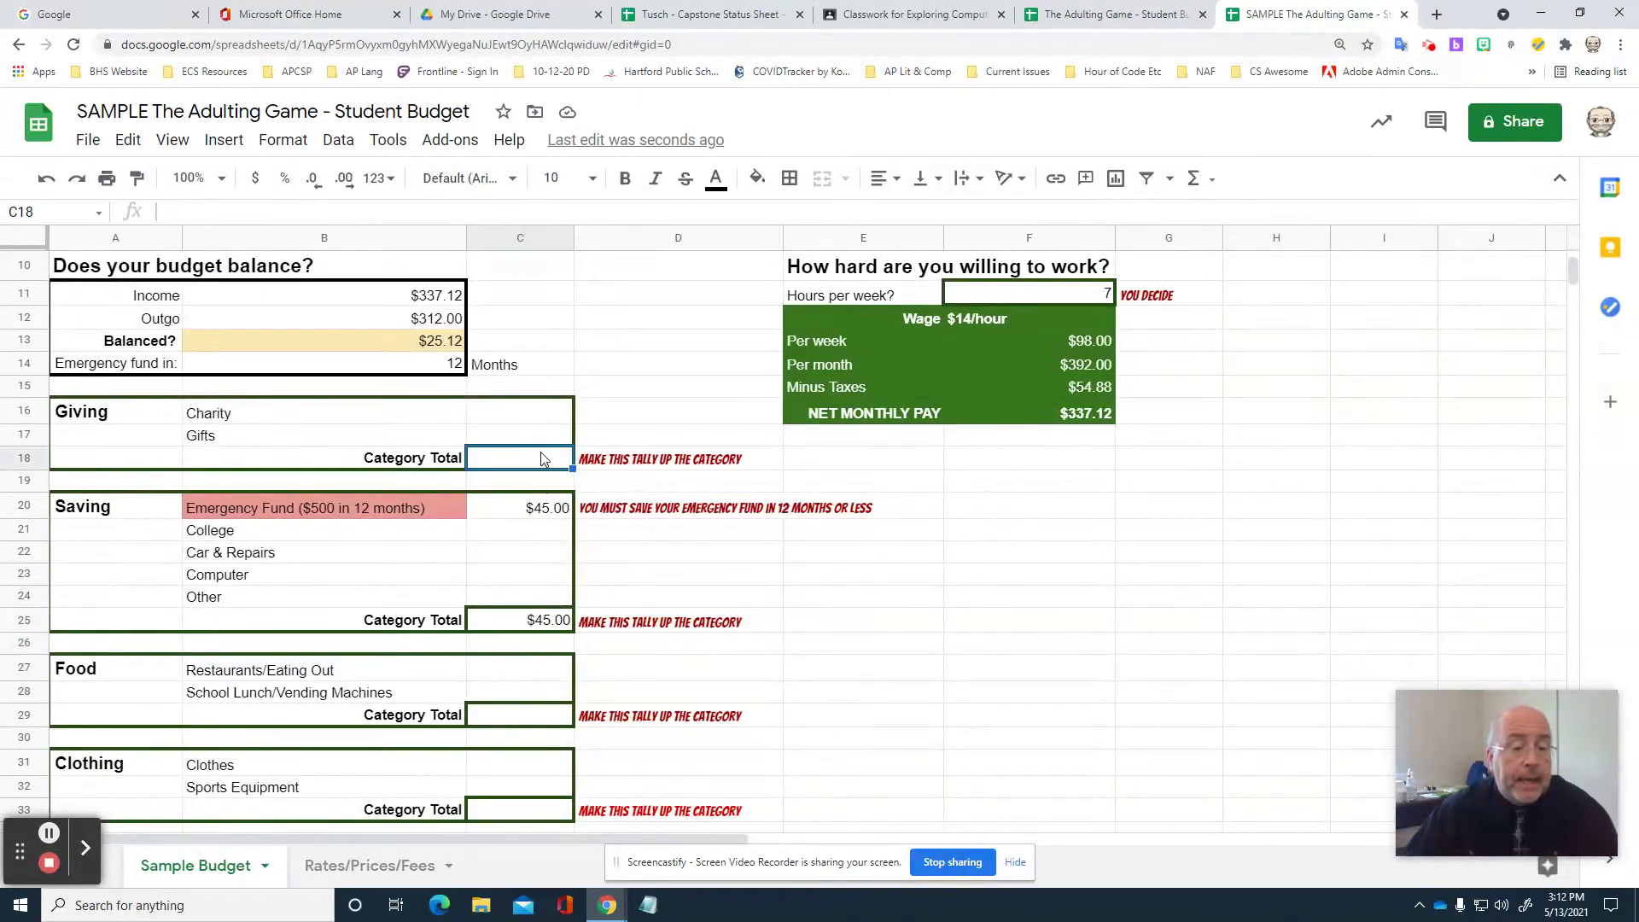
{"action": "type", "text": "="}
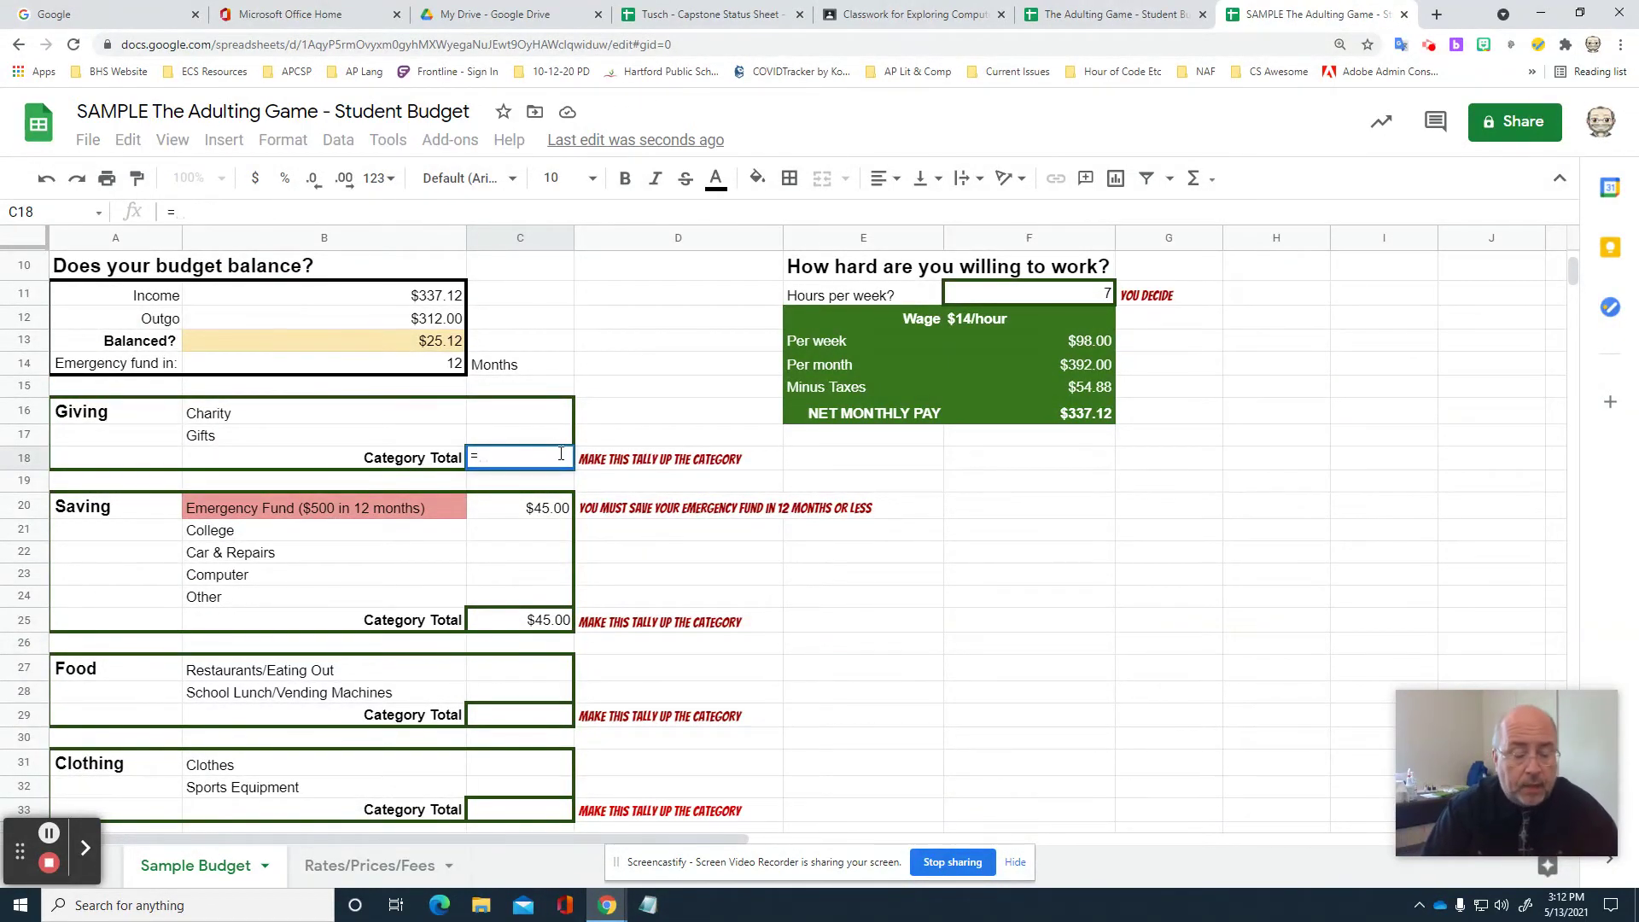
{"action": "type", "text": "SUM("}
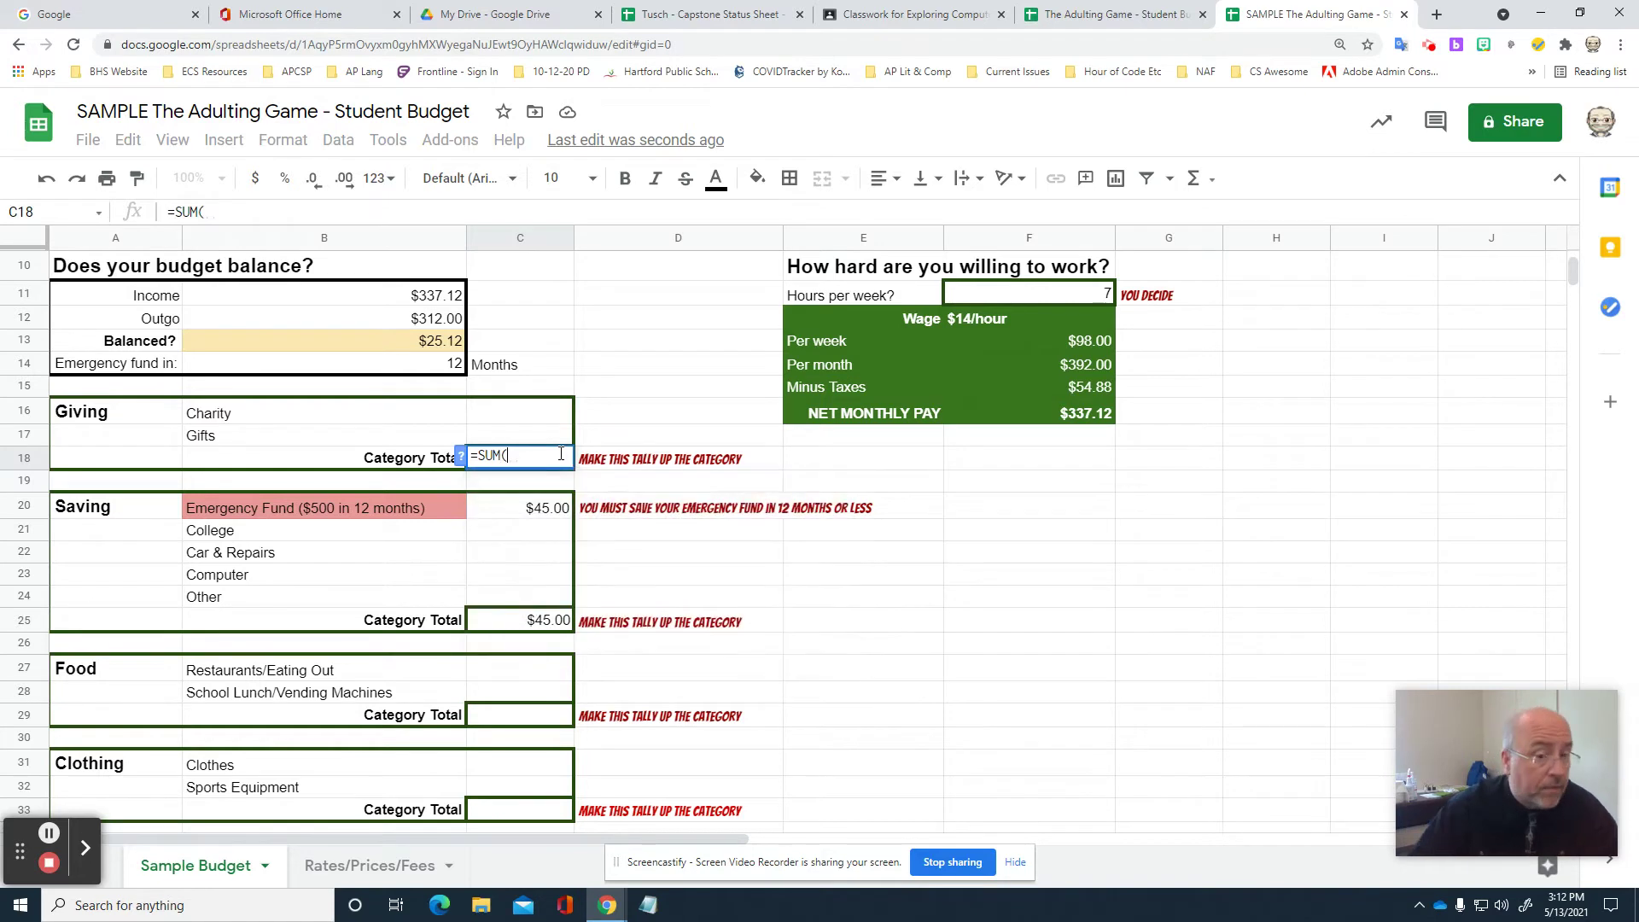
{"action": "left_click_drag", "start_coordinate": [529, 411], "coordinate": [530, 429]}
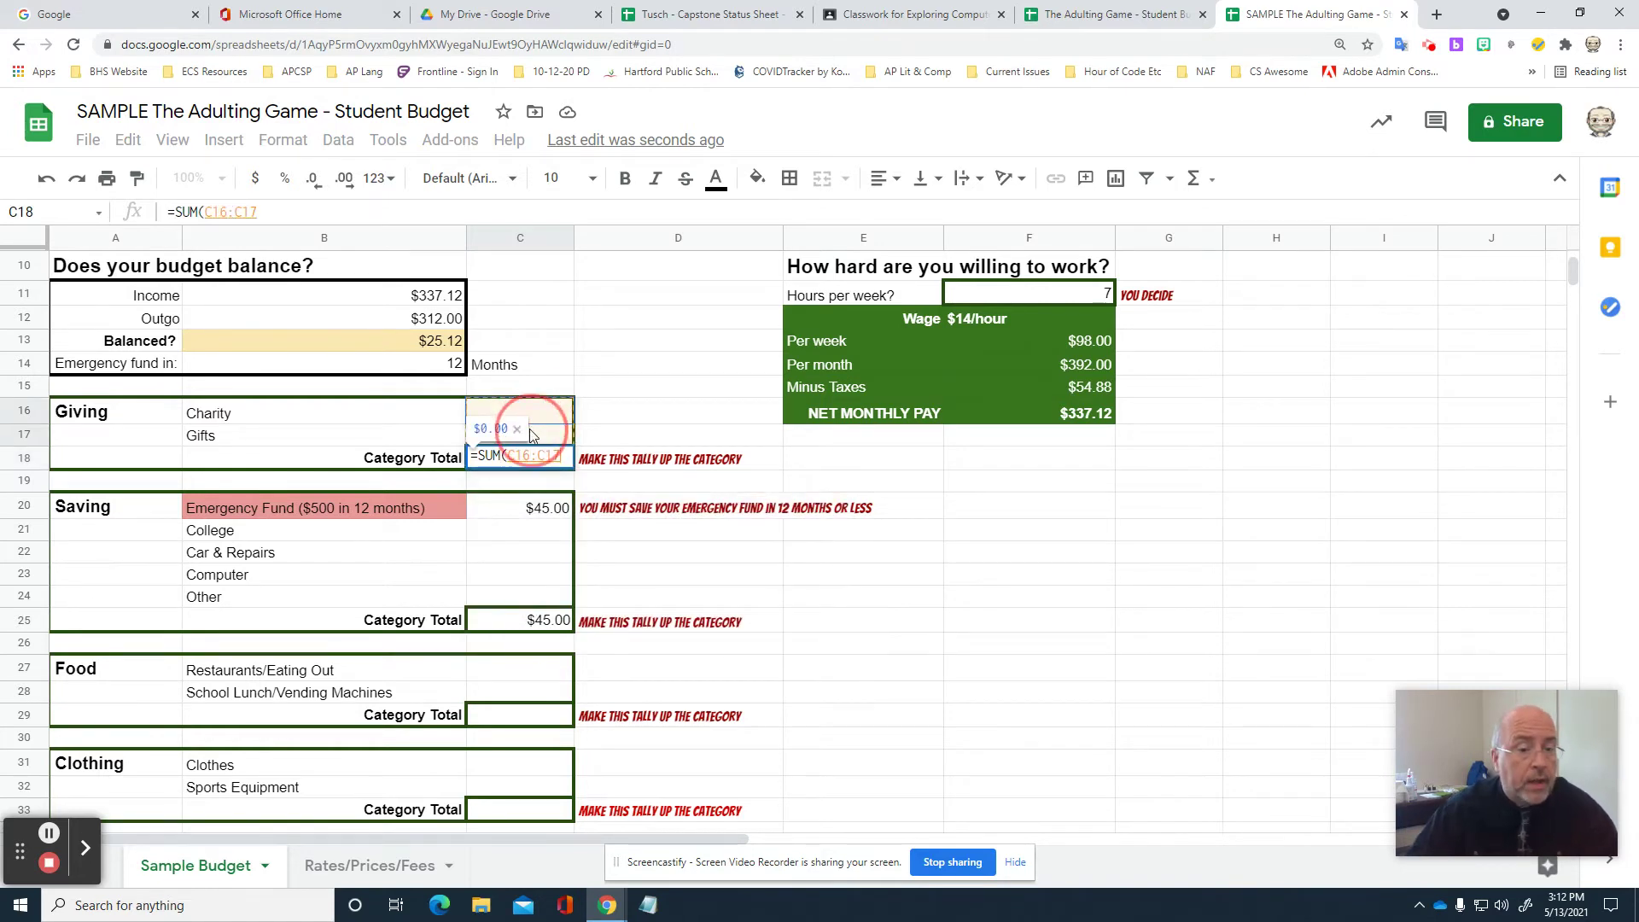
{"action": "key", "text": "Return"}
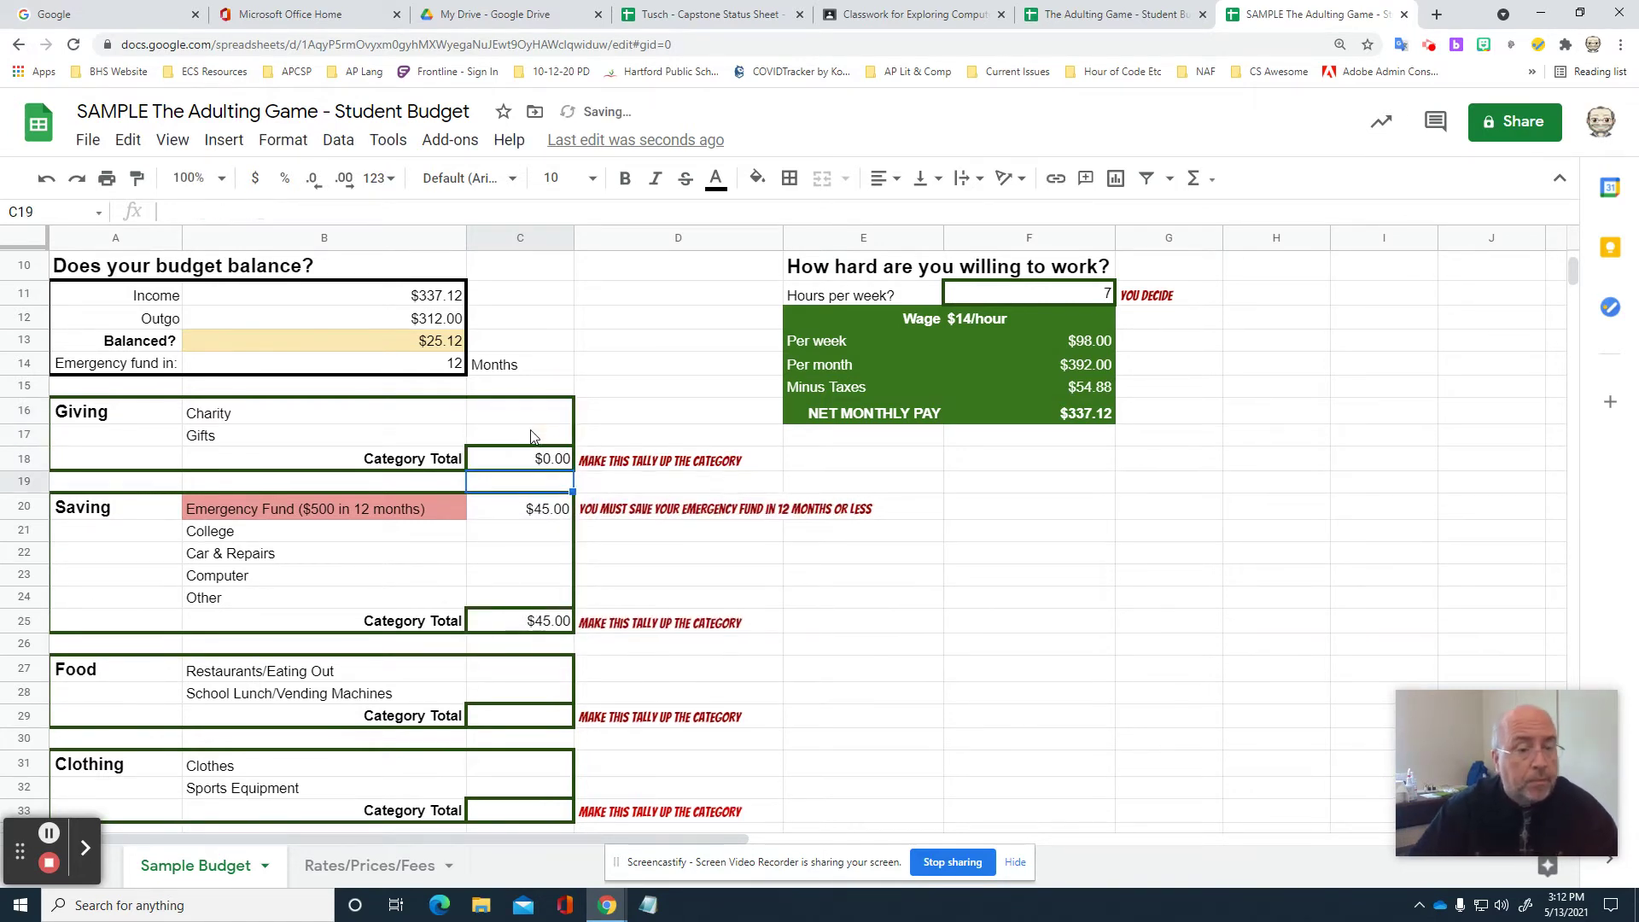
Give $25.00 to Charity so Balanced? drops to $0.12.
{"action": "left_click", "coordinate": [553, 418]}
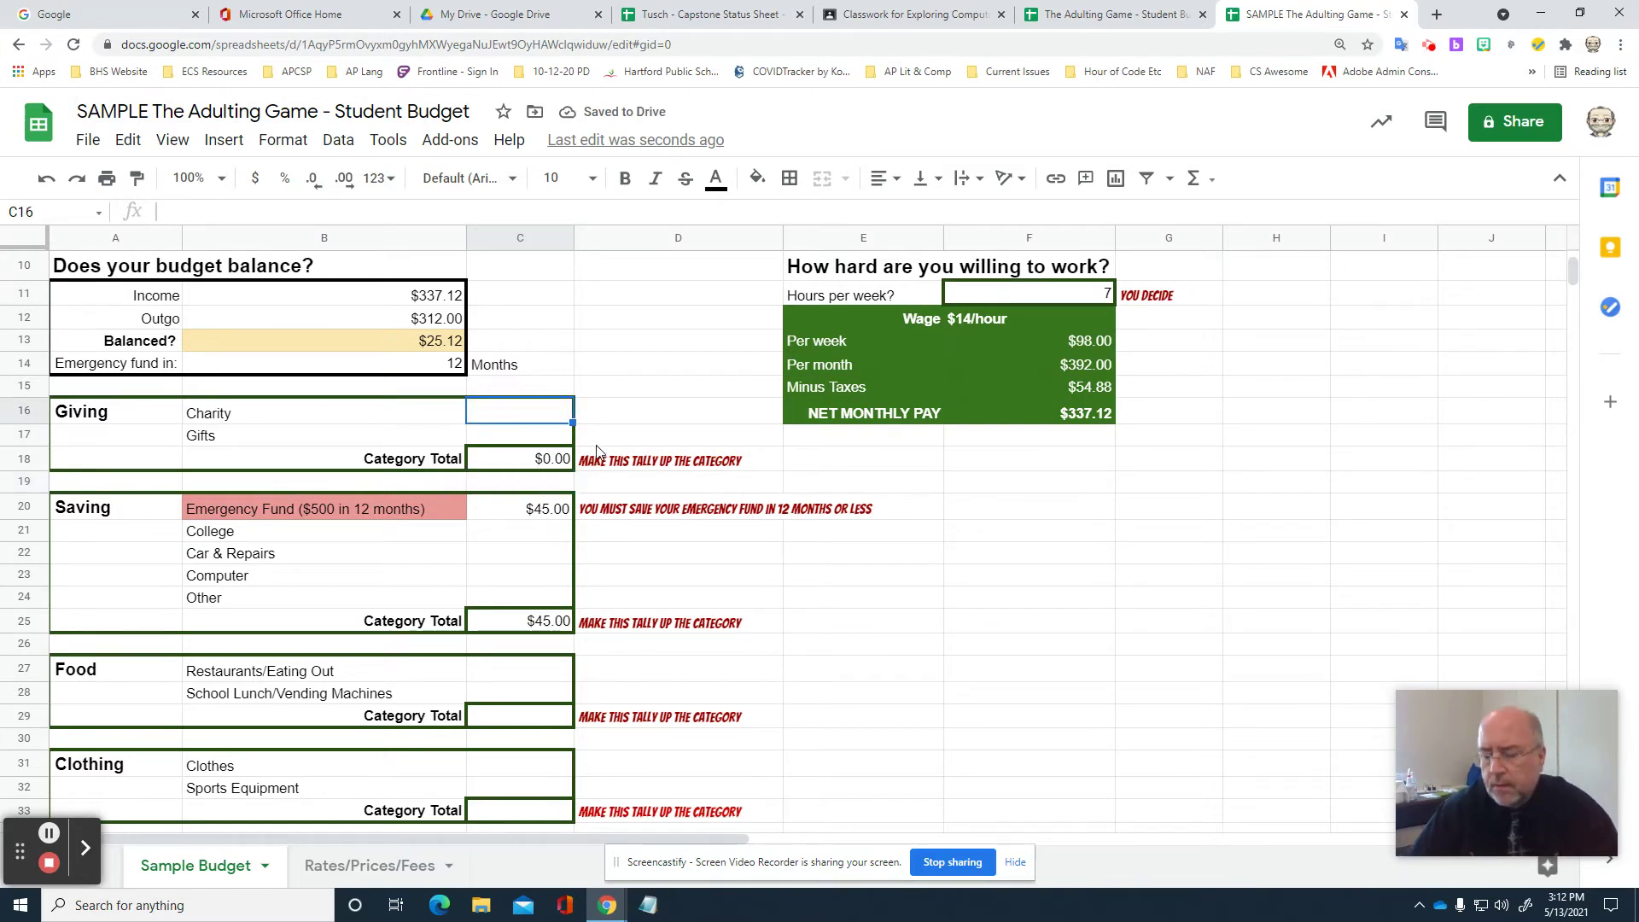
{"action": "type", "text": "25"}
{"action": "key", "text": "Return"}
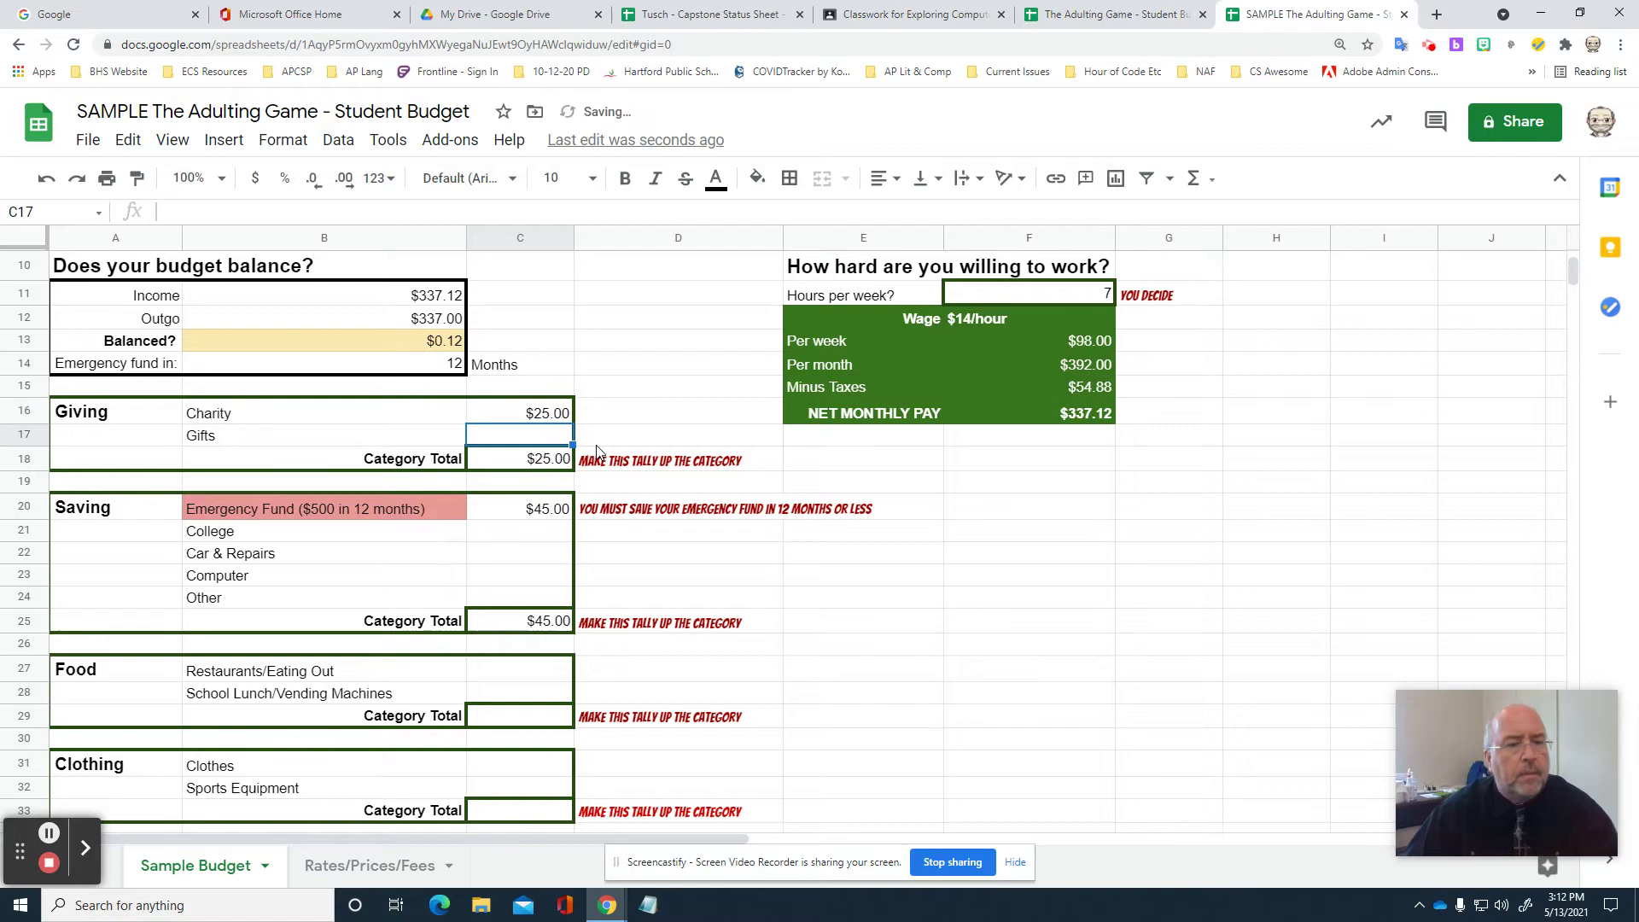
Check the Rates/Prices/Fees prices, then begin a =SUM( formula in the Transportation Category Total.
{"action": "scroll", "coordinate": [756, 572], "scroll_direction": "down", "scroll_amount": 10}
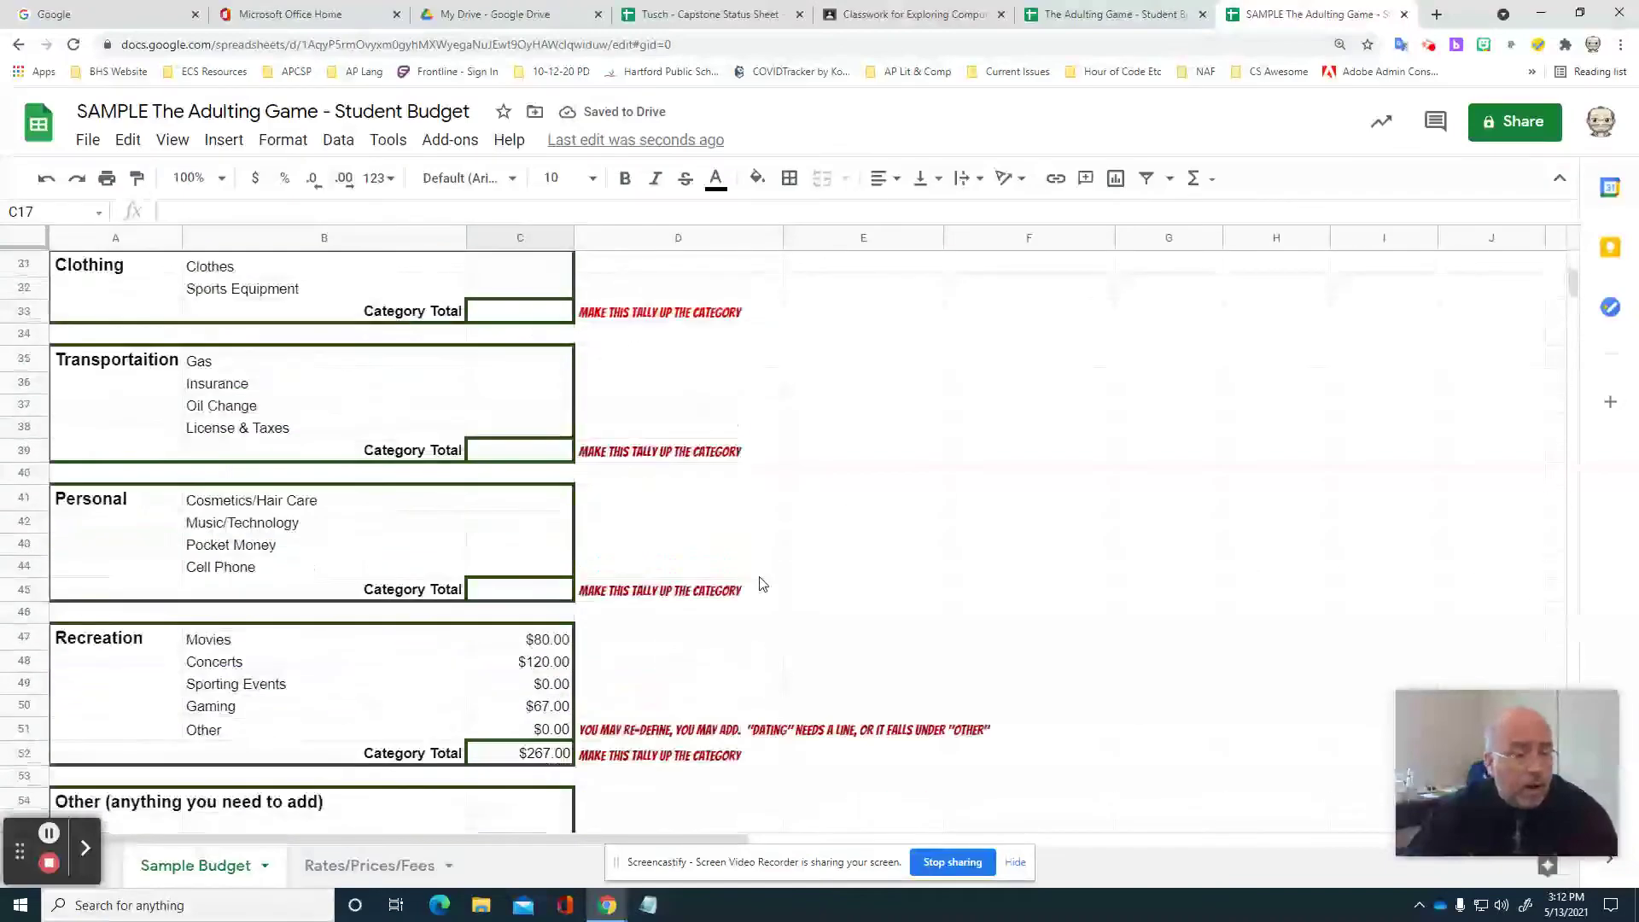
{"action": "scroll", "coordinate": [766, 582], "scroll_direction": "up", "scroll_amount": 4}
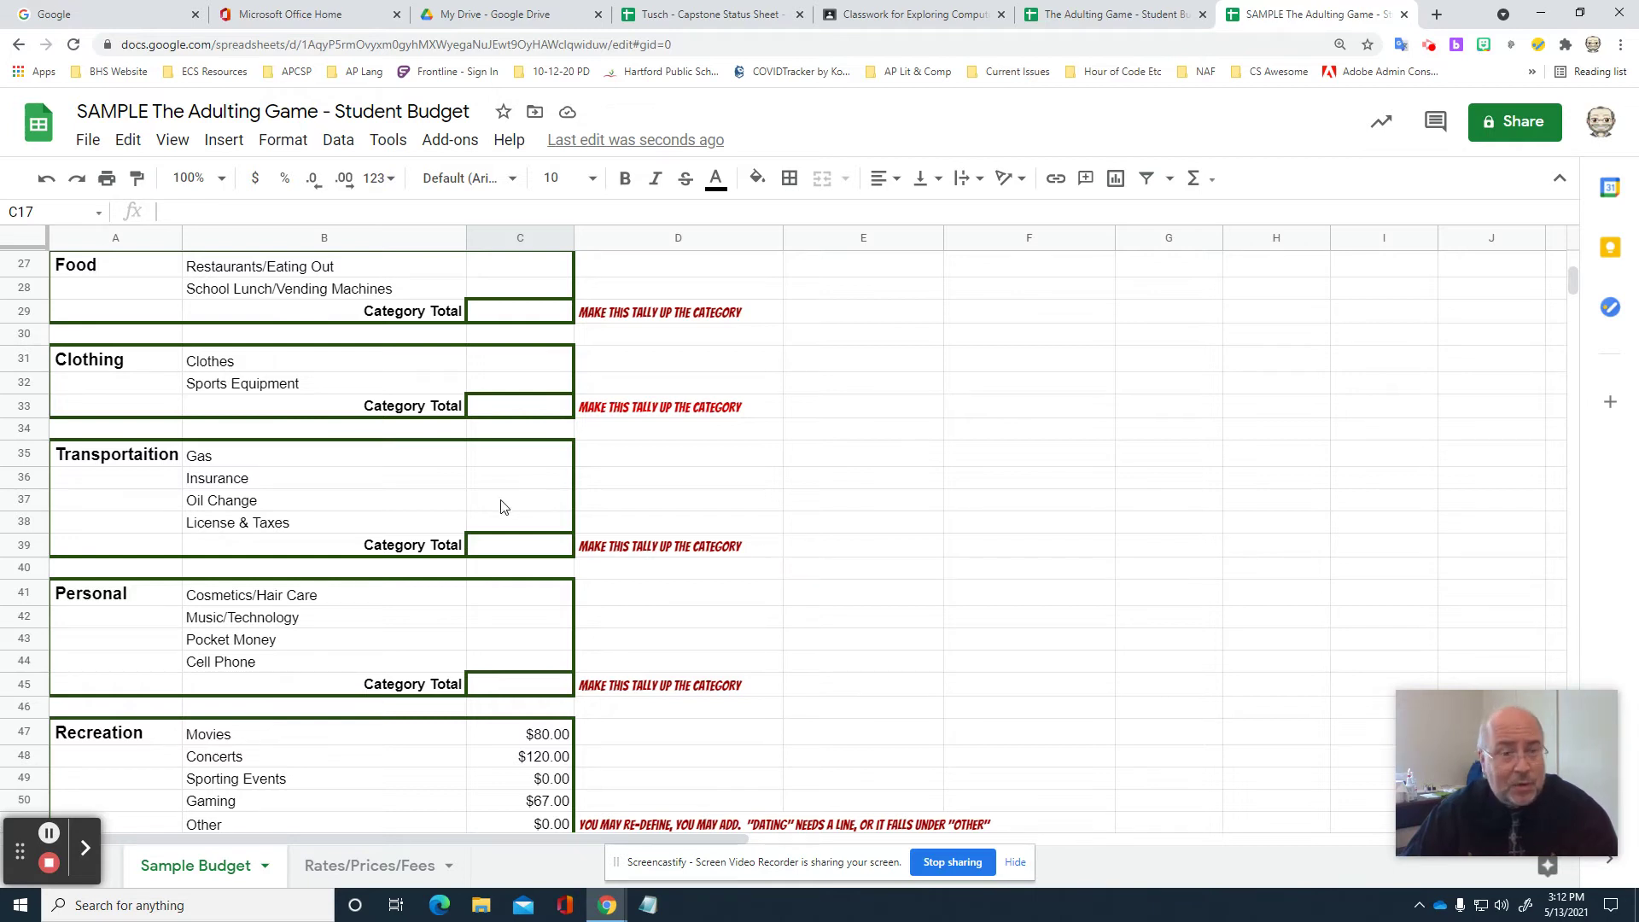
{"action": "left_click", "coordinate": [537, 456]}
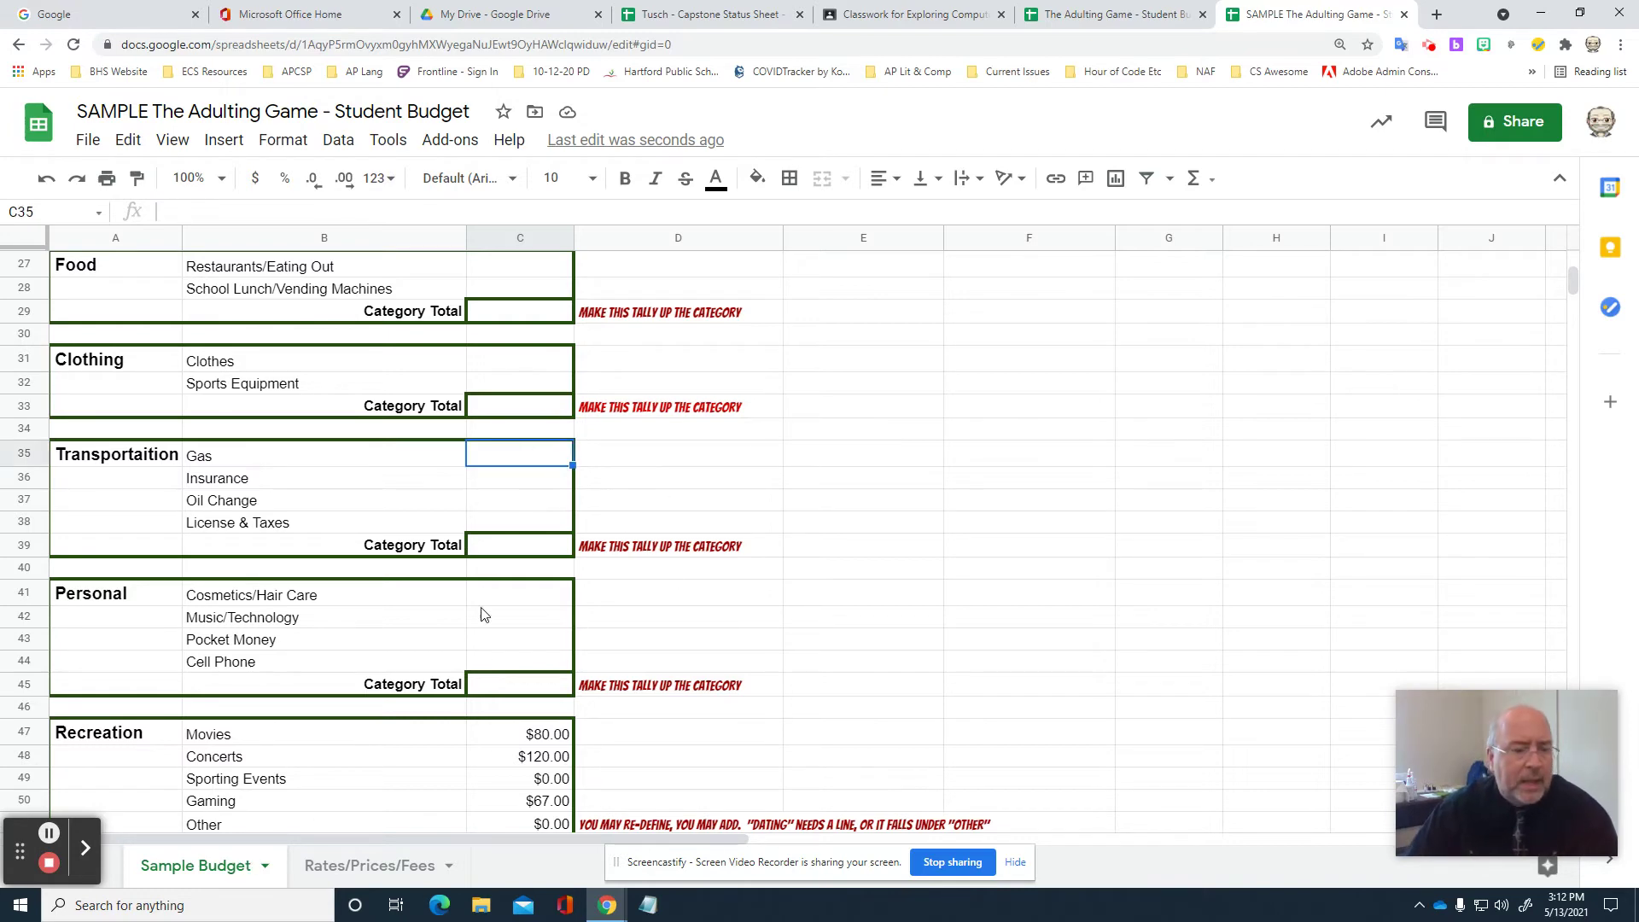
{"action": "left_click", "coordinate": [378, 864]}
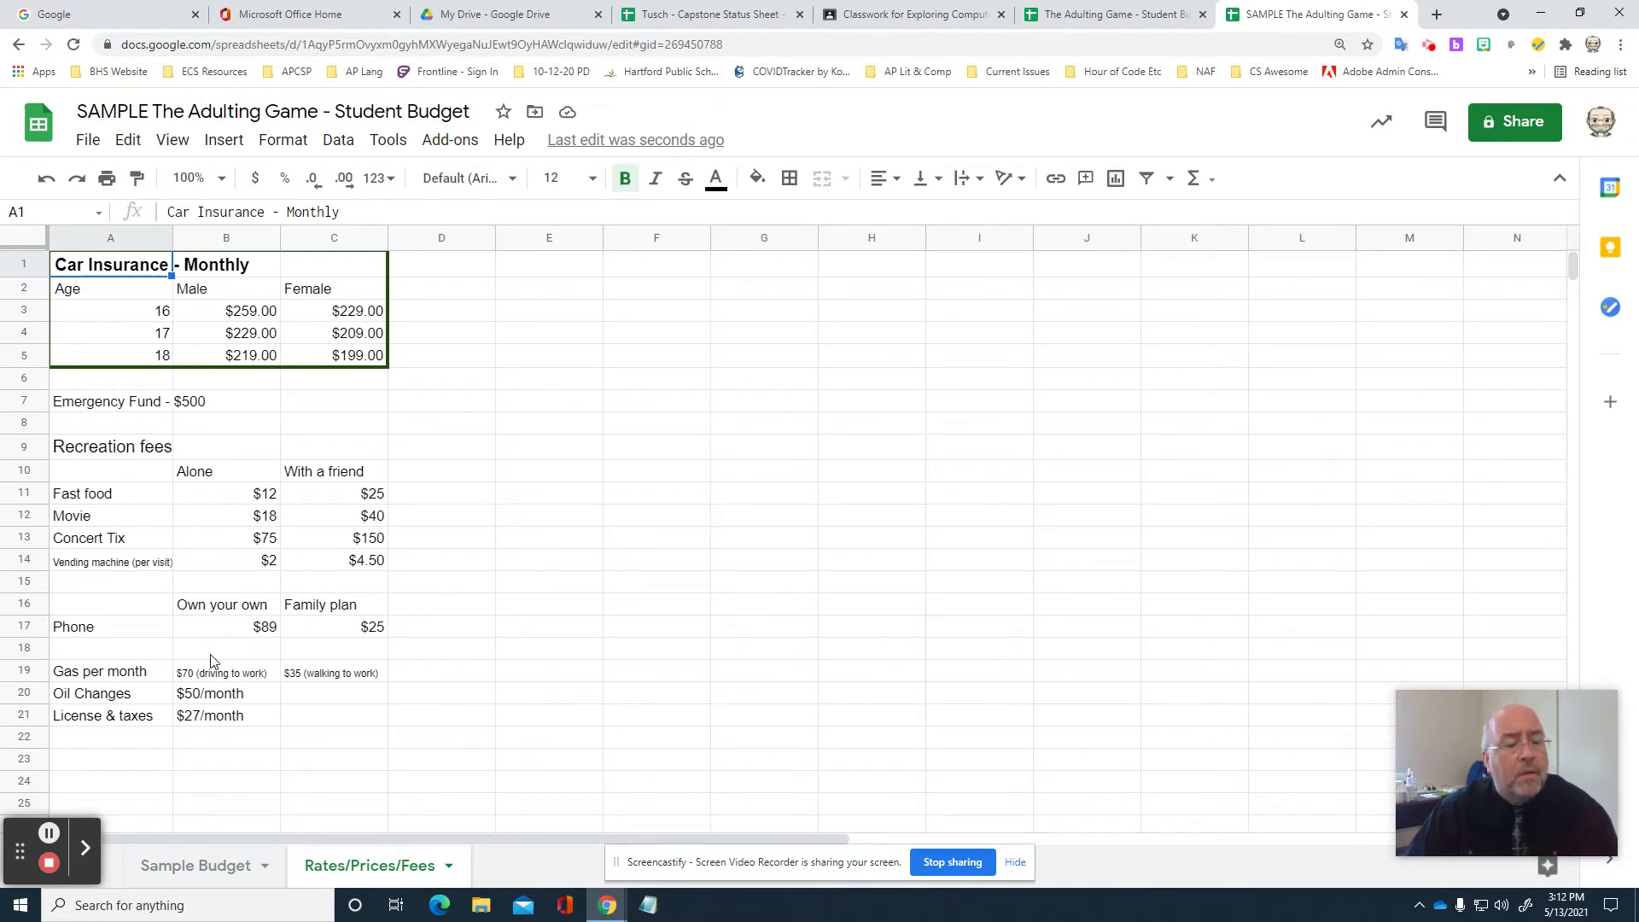
{"action": "left_click", "coordinate": [246, 880]}
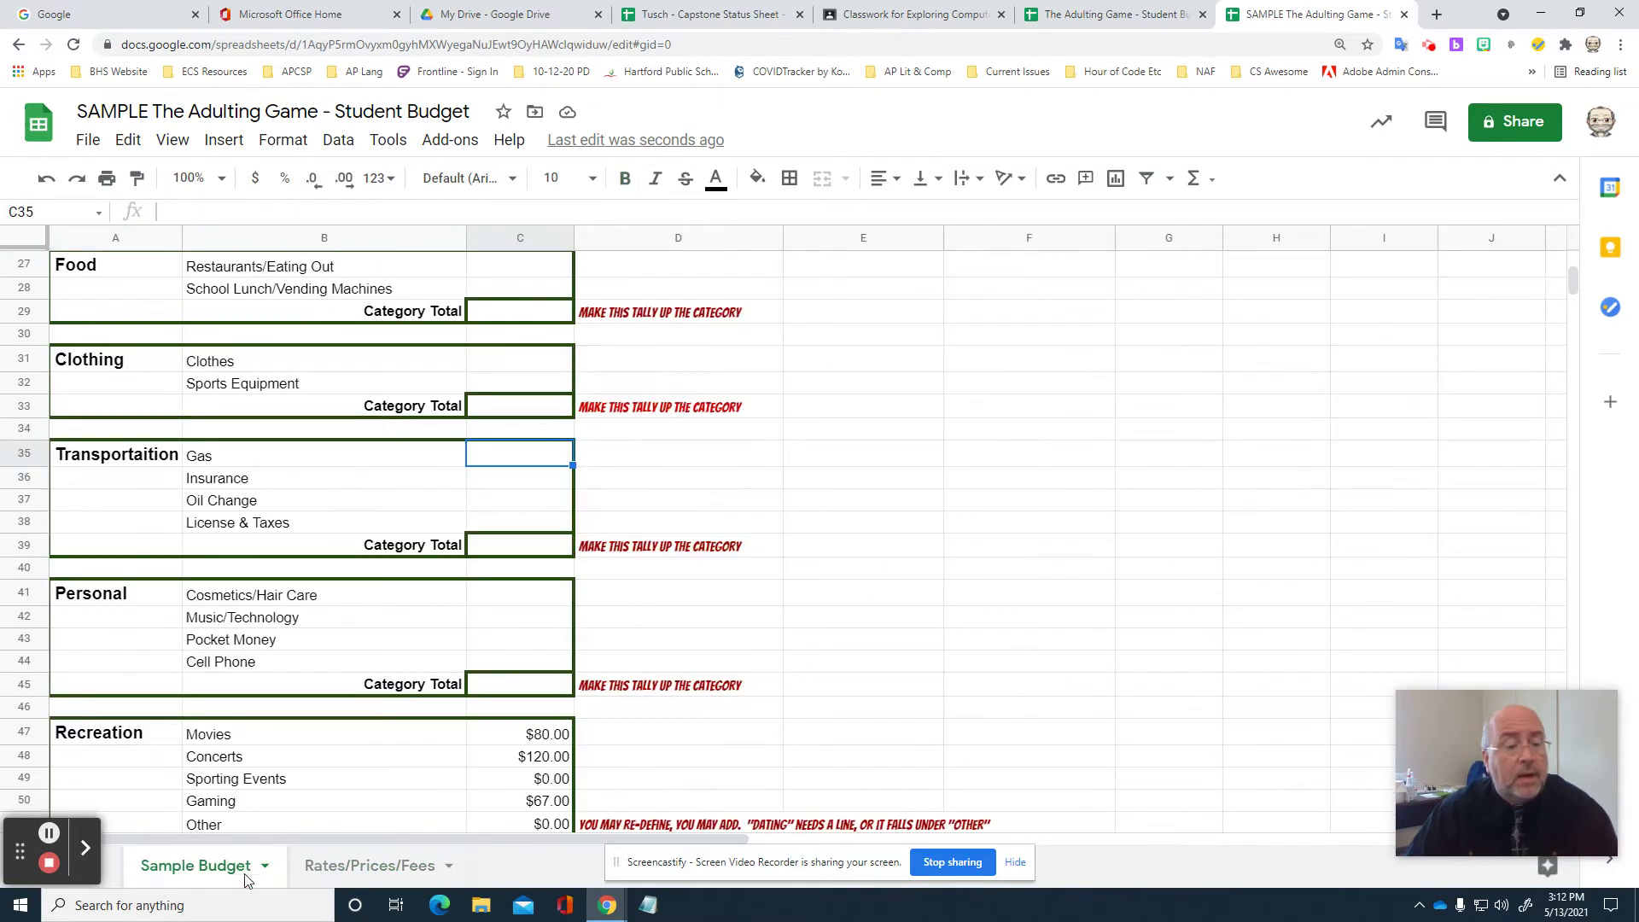
{"action": "left_click", "coordinate": [546, 546]}
{"action": "type", "text": "="}
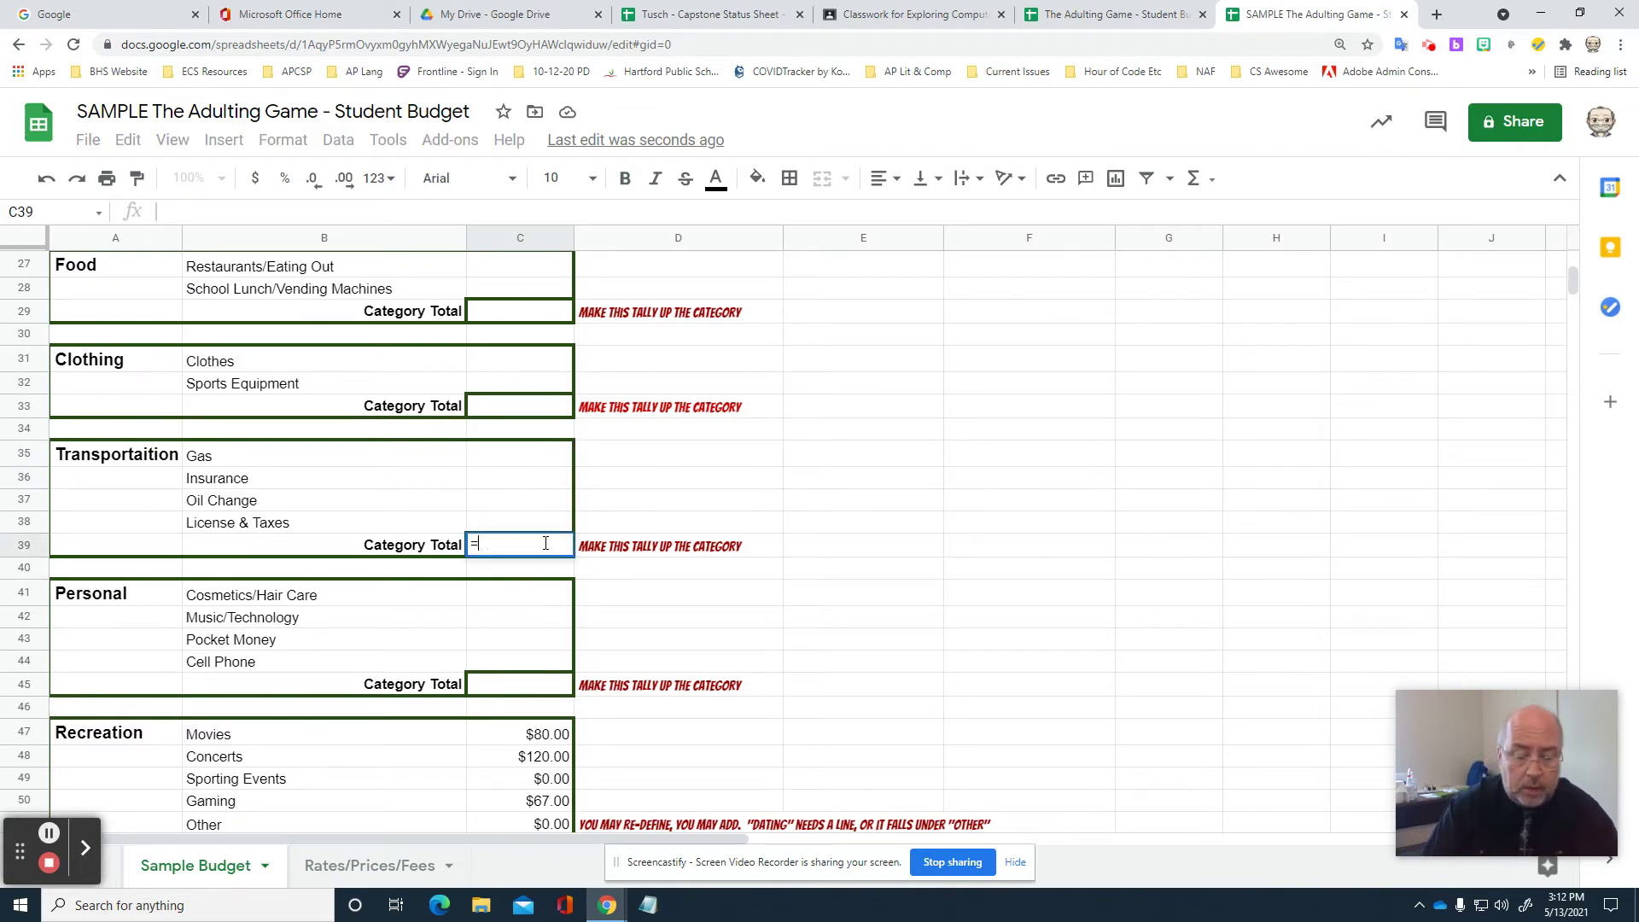
{"action": "type", "text": "SUM("}
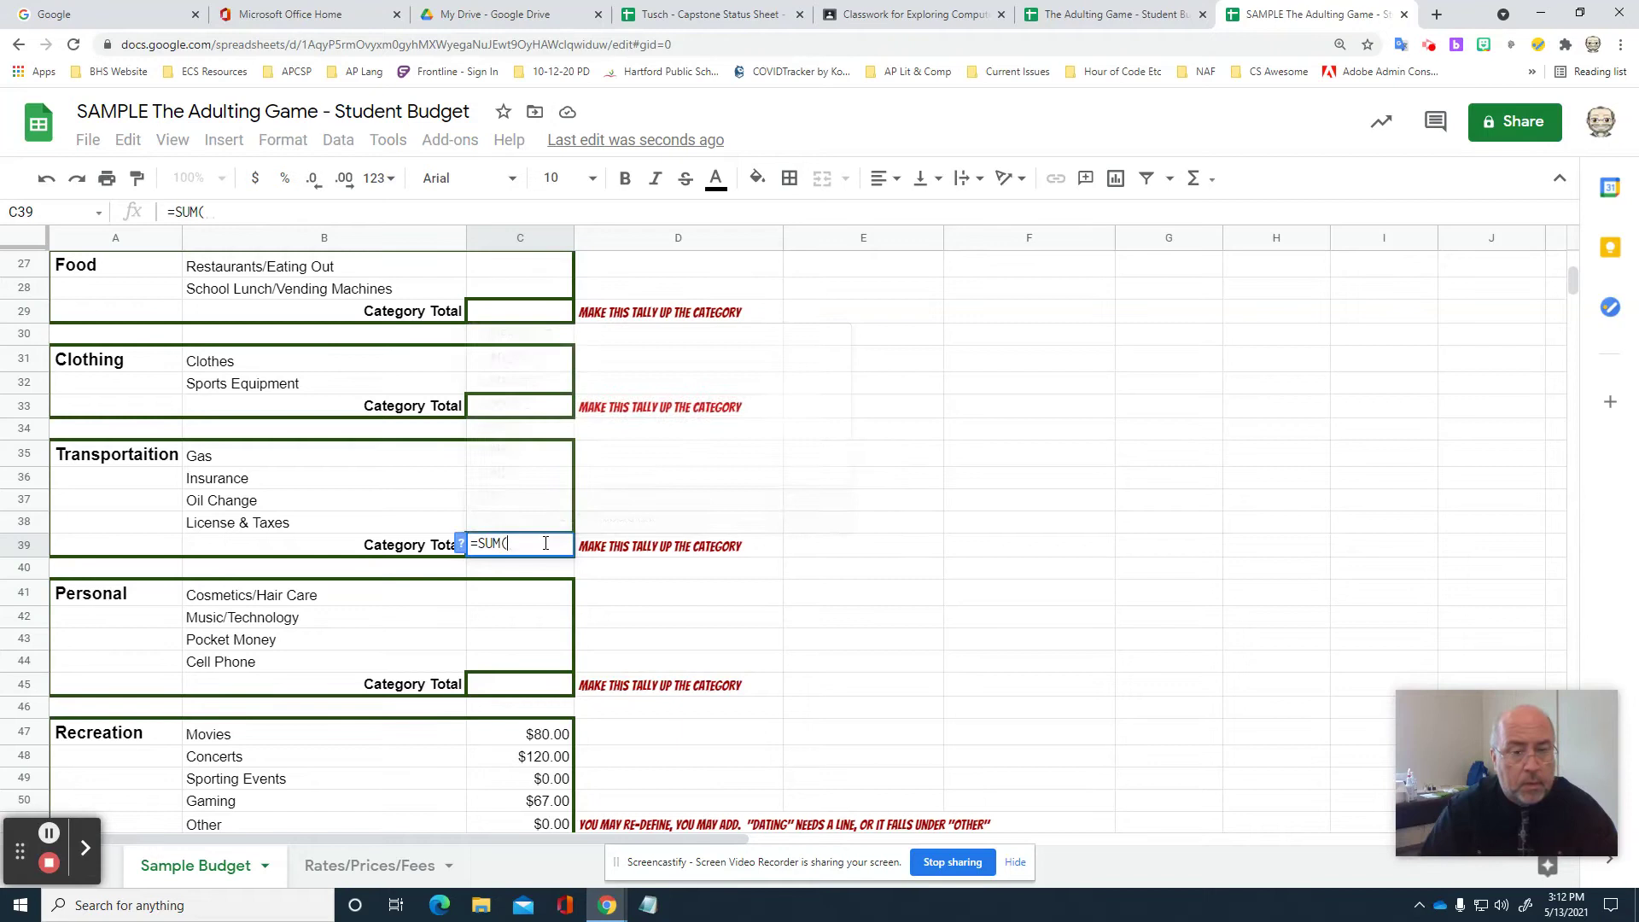
Complete the Transportation total as =SUM(C35:C38) and enter $70 for Gas.
{"action": "left_click_drag", "start_coordinate": [527, 455], "coordinate": [524, 519]}
{"action": "key", "text": "Return"}
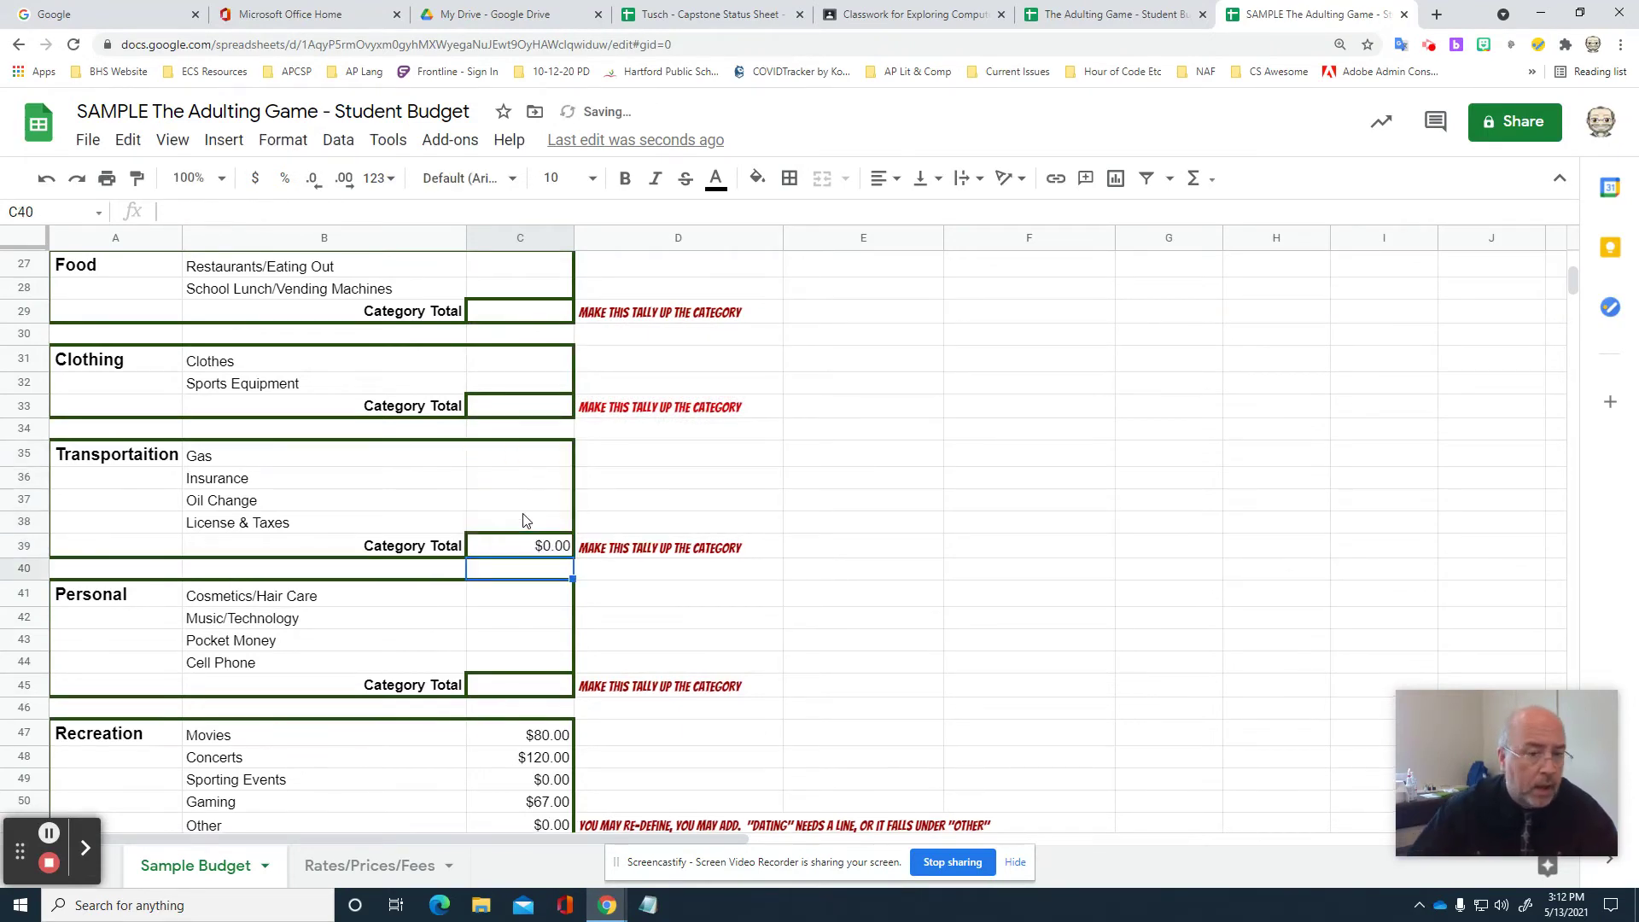
{"action": "left_click", "coordinate": [534, 464]}
{"action": "type", "text": "70"}
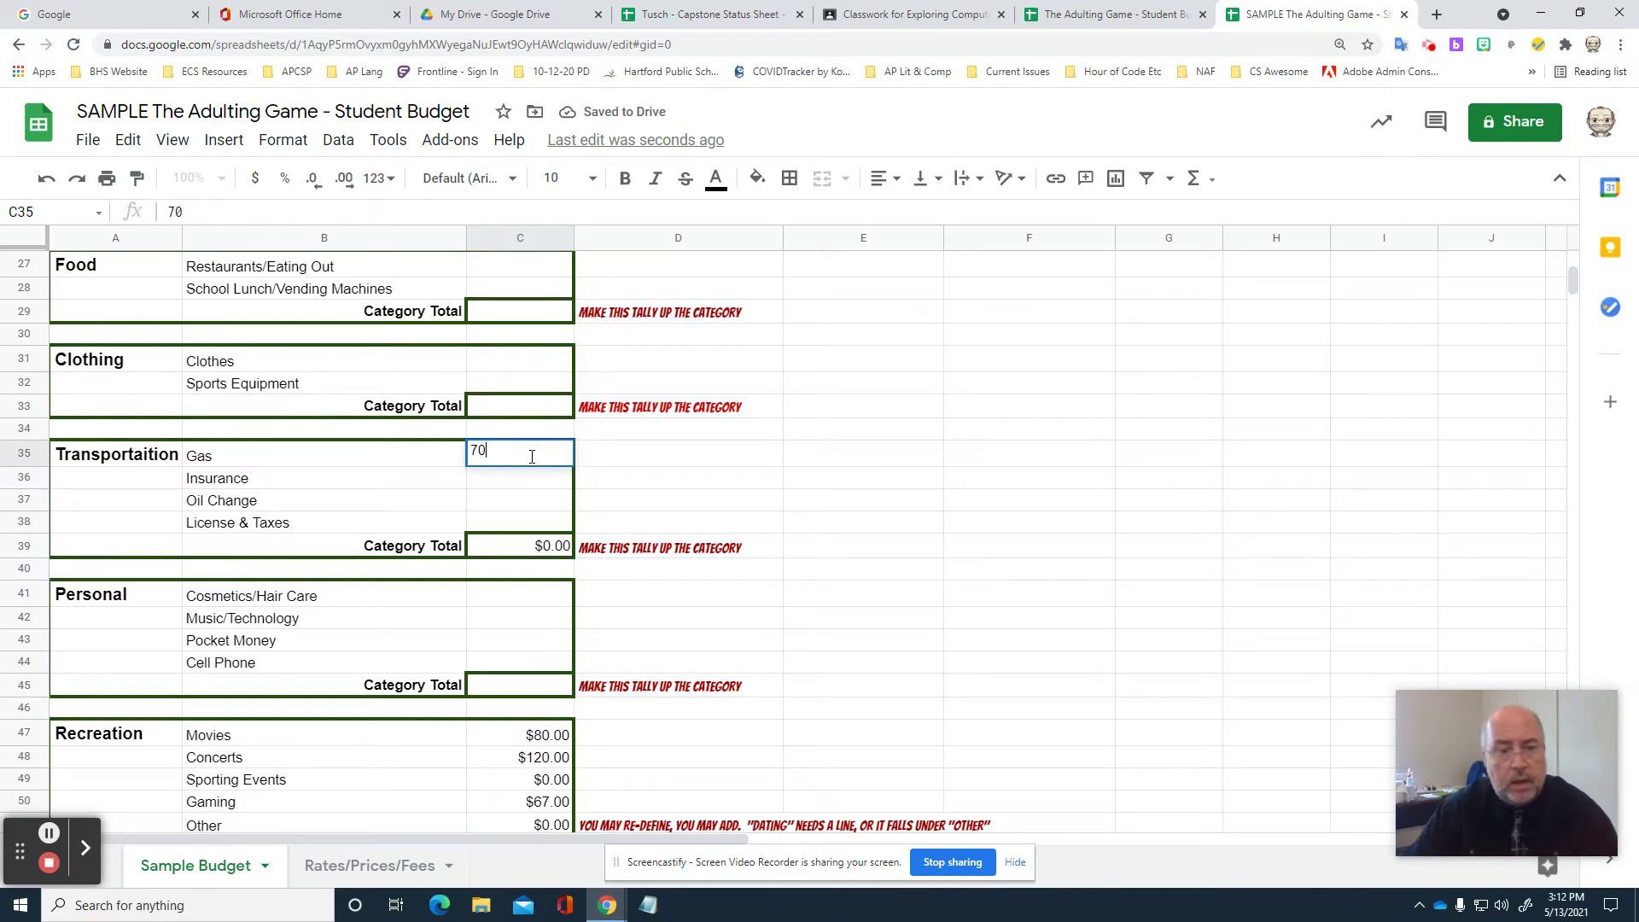
{"action": "key", "text": "Return"}
Look up car insurance rates on the Rates/Prices/Fees sheet.
{"action": "scroll", "coordinate": [532, 464], "scroll_direction": "up", "scroll_amount": 3}
{"action": "scroll", "coordinate": [531, 464], "scroll_direction": "up", "scroll_amount": 3}
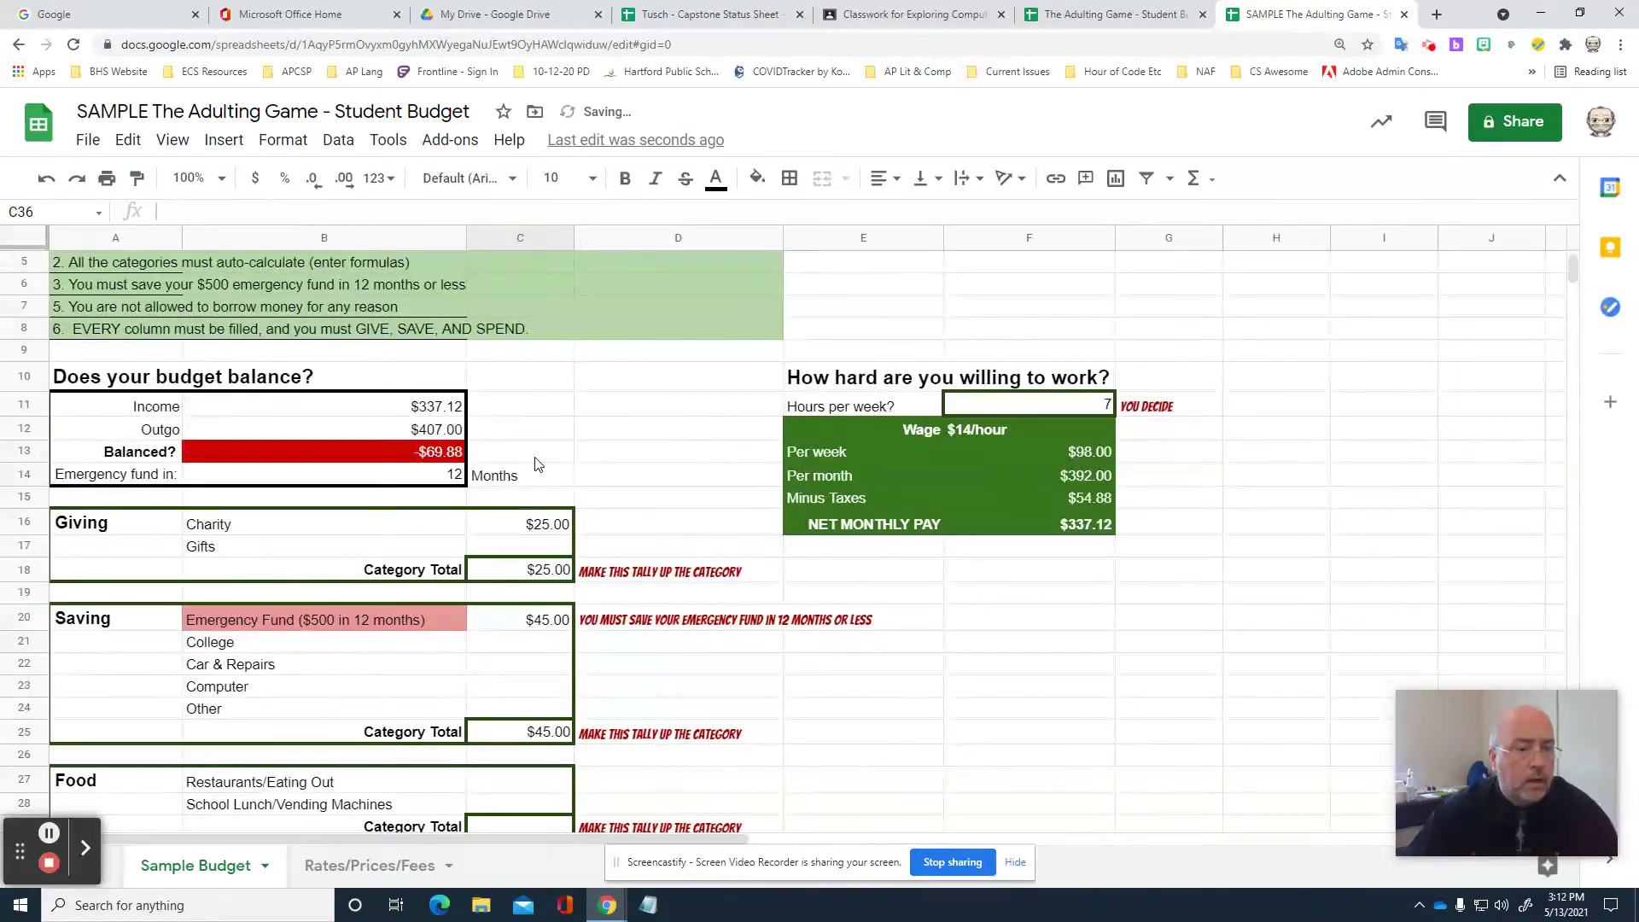
{"action": "scroll", "coordinate": [536, 464], "scroll_direction": "down", "scroll_amount": 5}
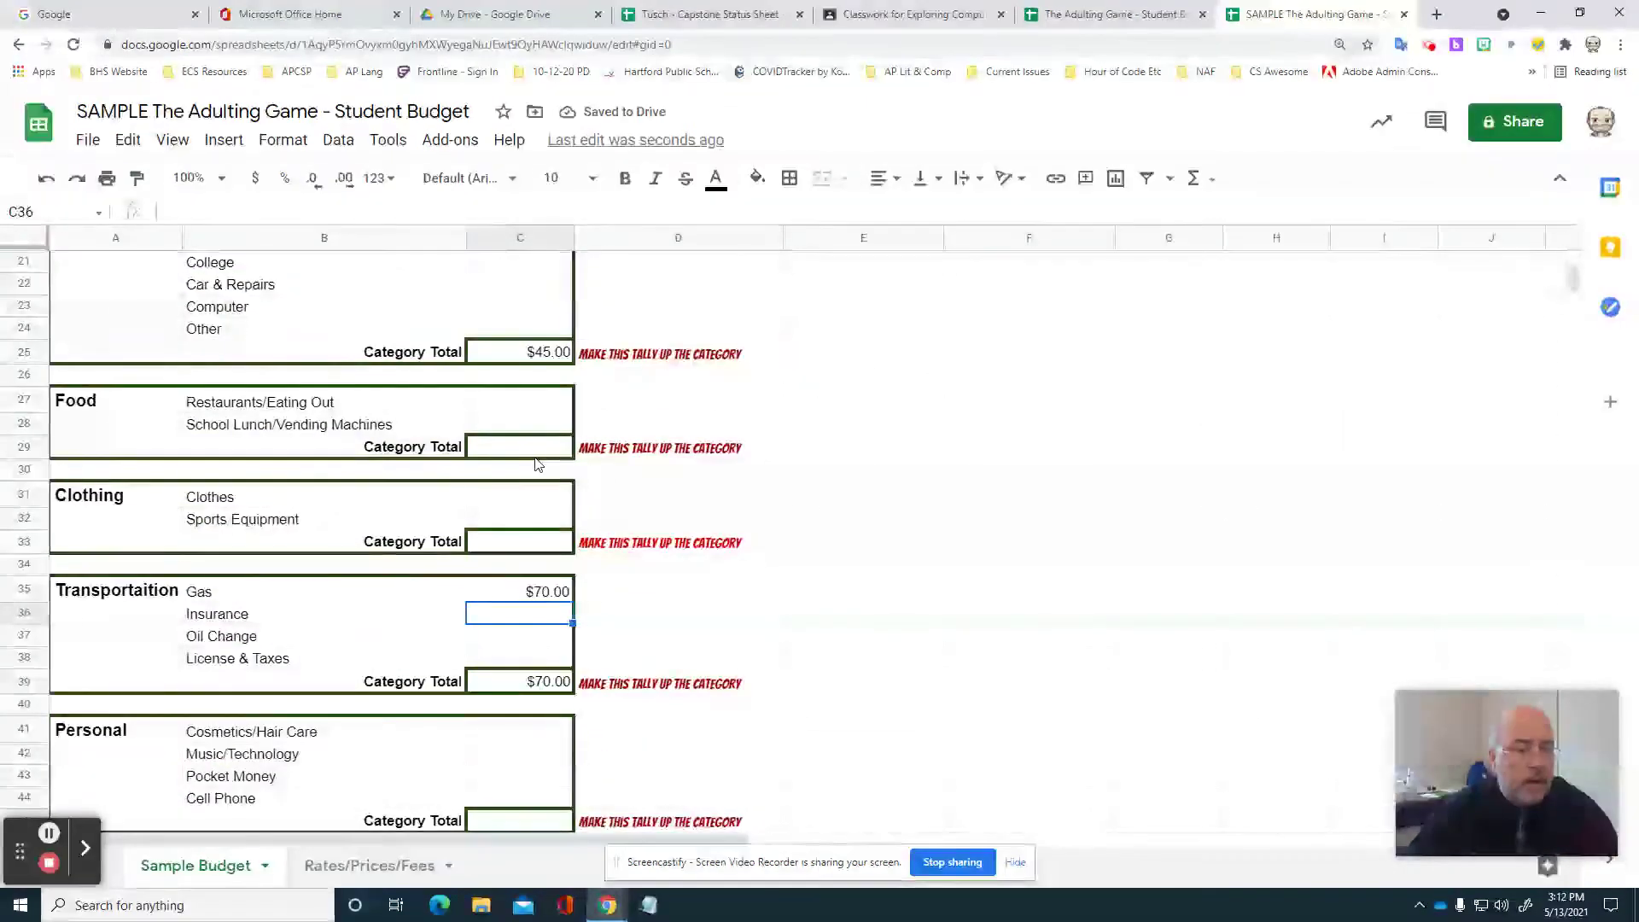
{"action": "left_click", "coordinate": [390, 866]}
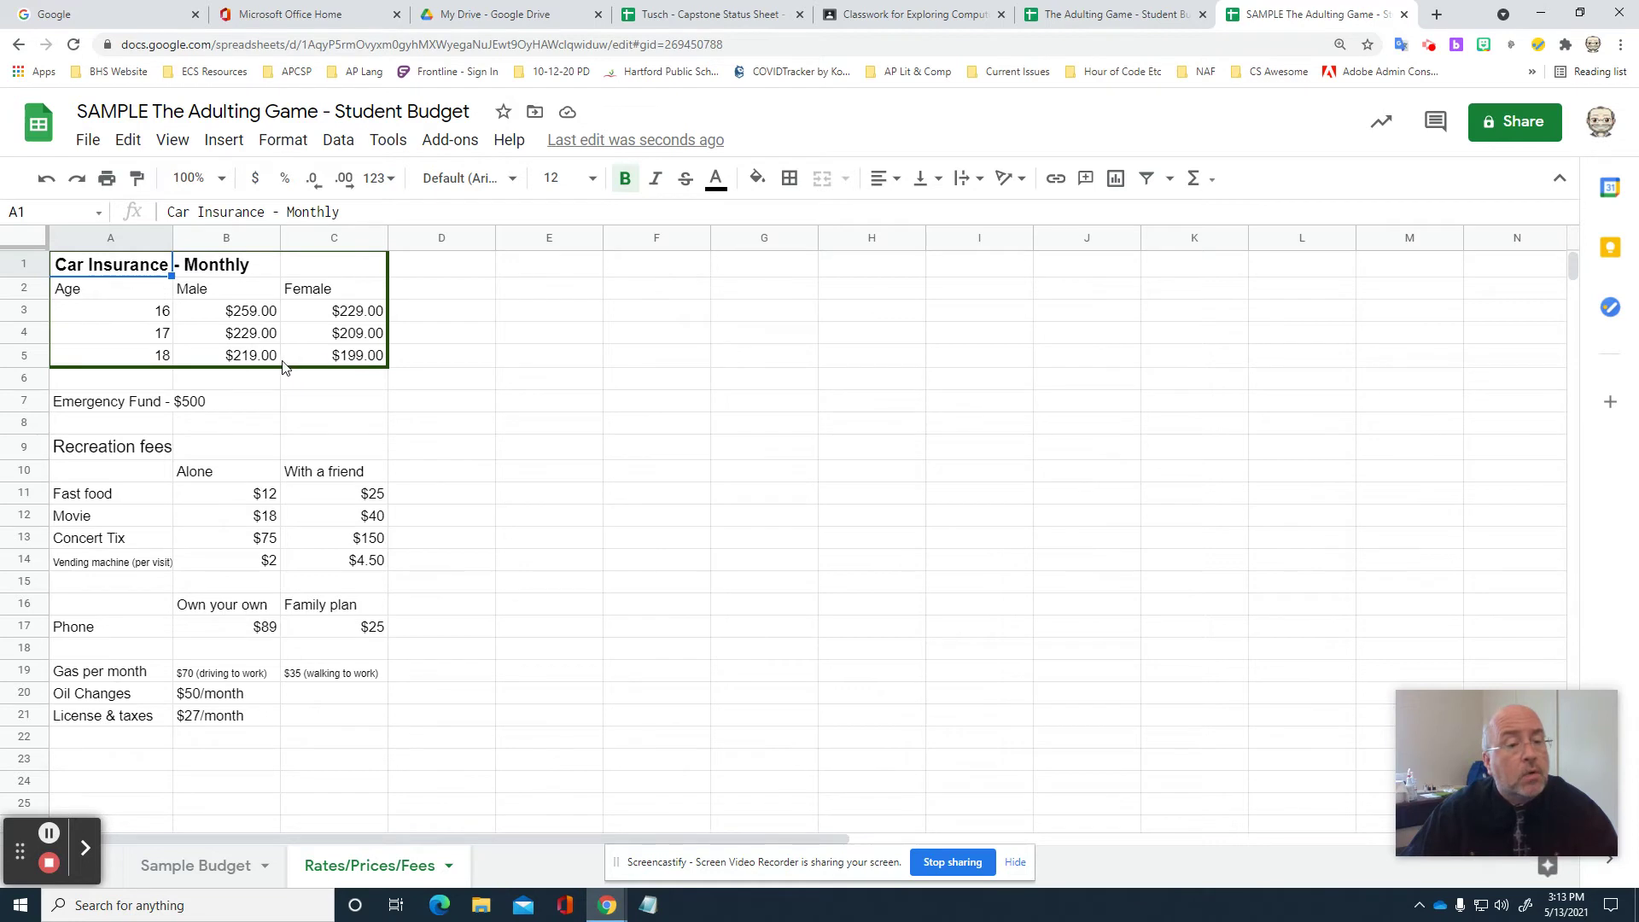
Enter $219 insurance, $25 oil change and $27 license & taxes under Transportation.
{"action": "left_click", "coordinate": [219, 864]}
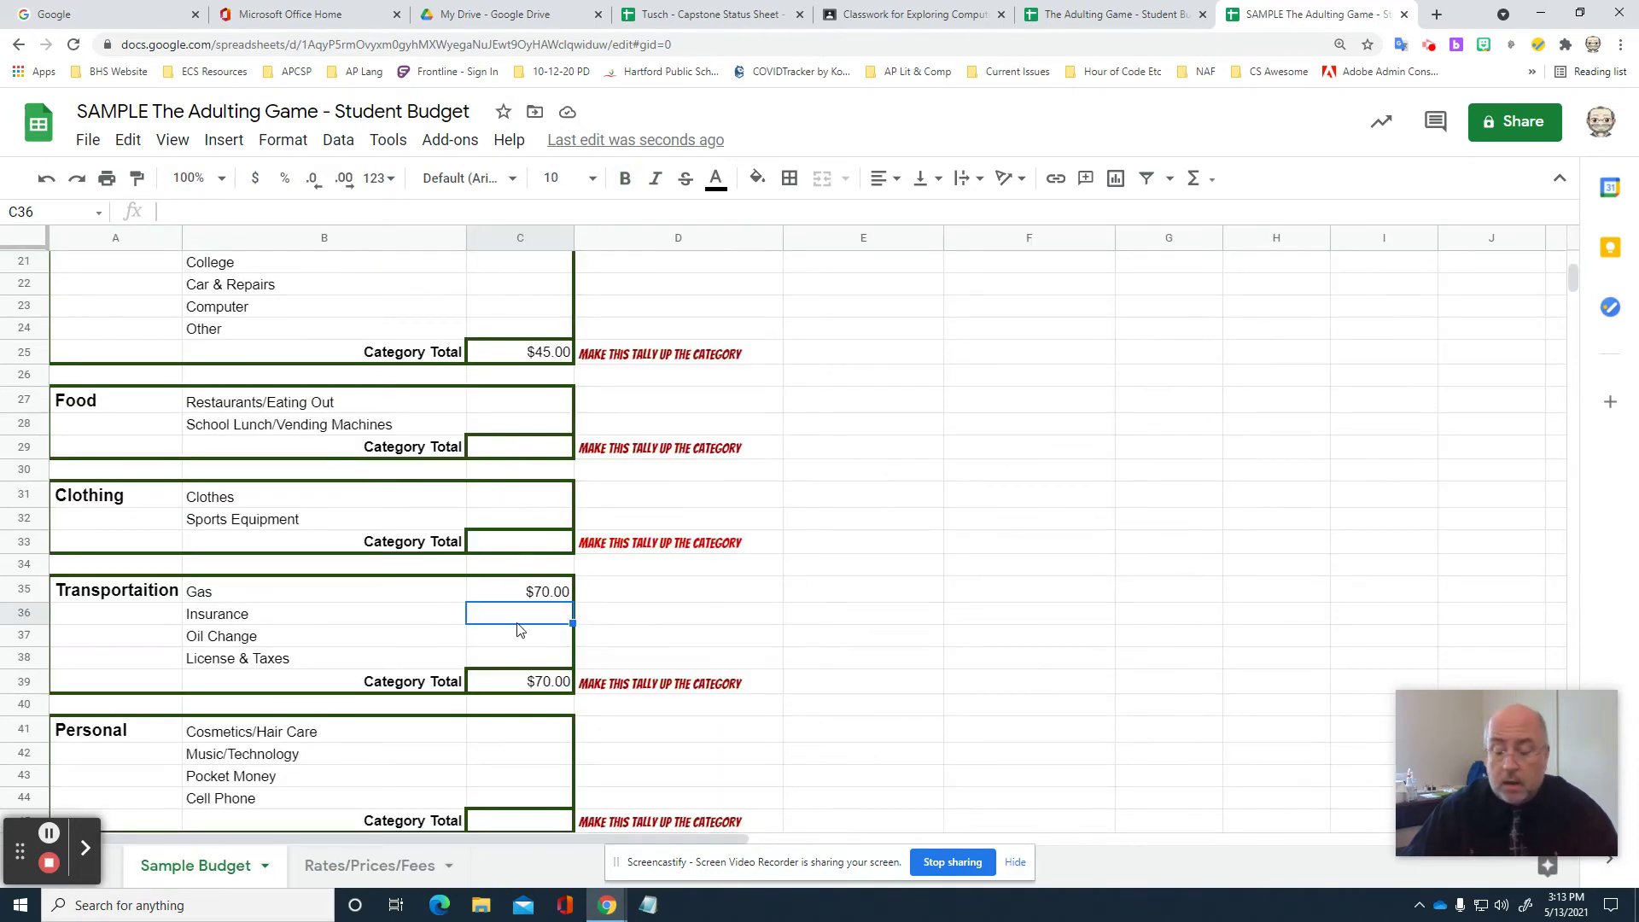
{"action": "type", "text": "219"}
{"action": "key", "text": "Return"}
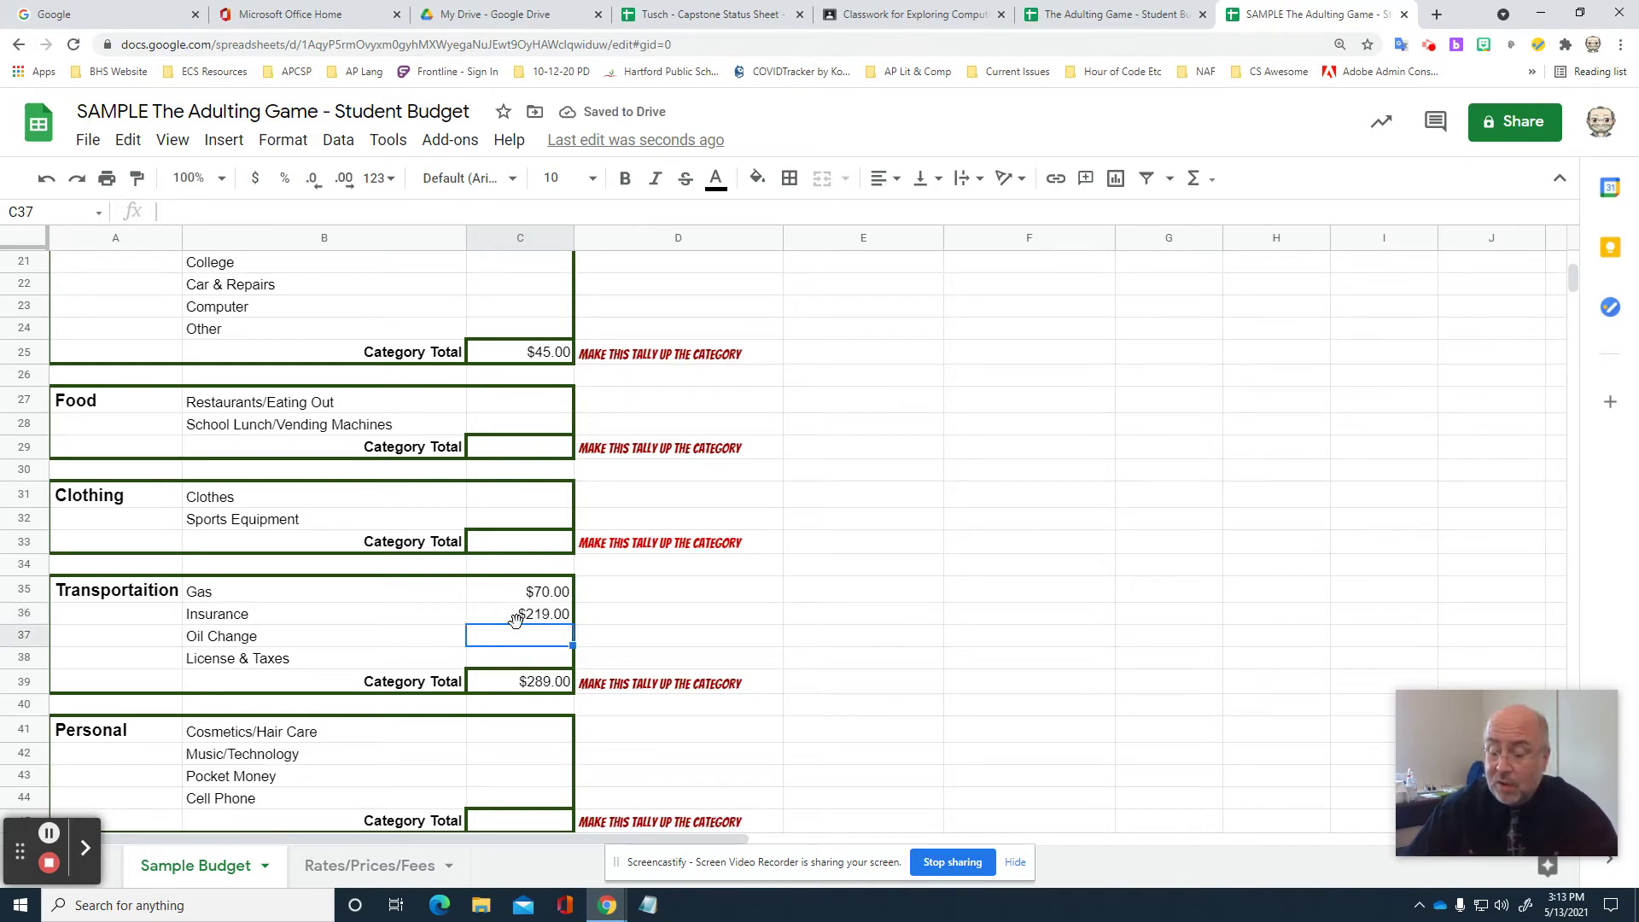
{"action": "type", "text": "25"}
{"action": "key", "text": "Return"}
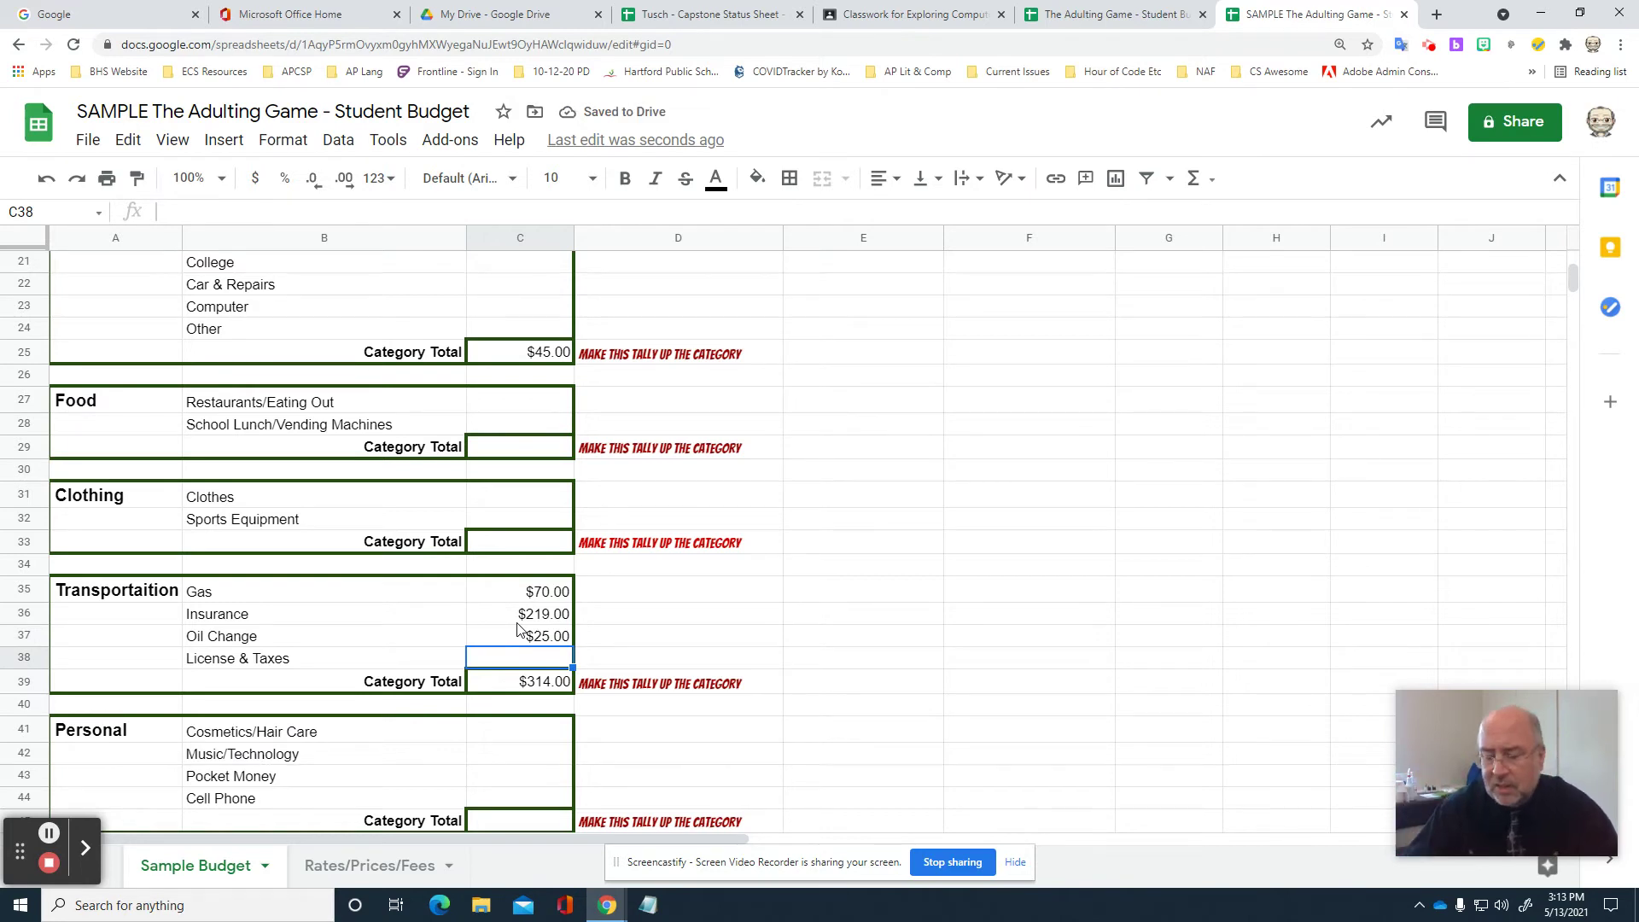
{"action": "left_click", "coordinate": [341, 868]}
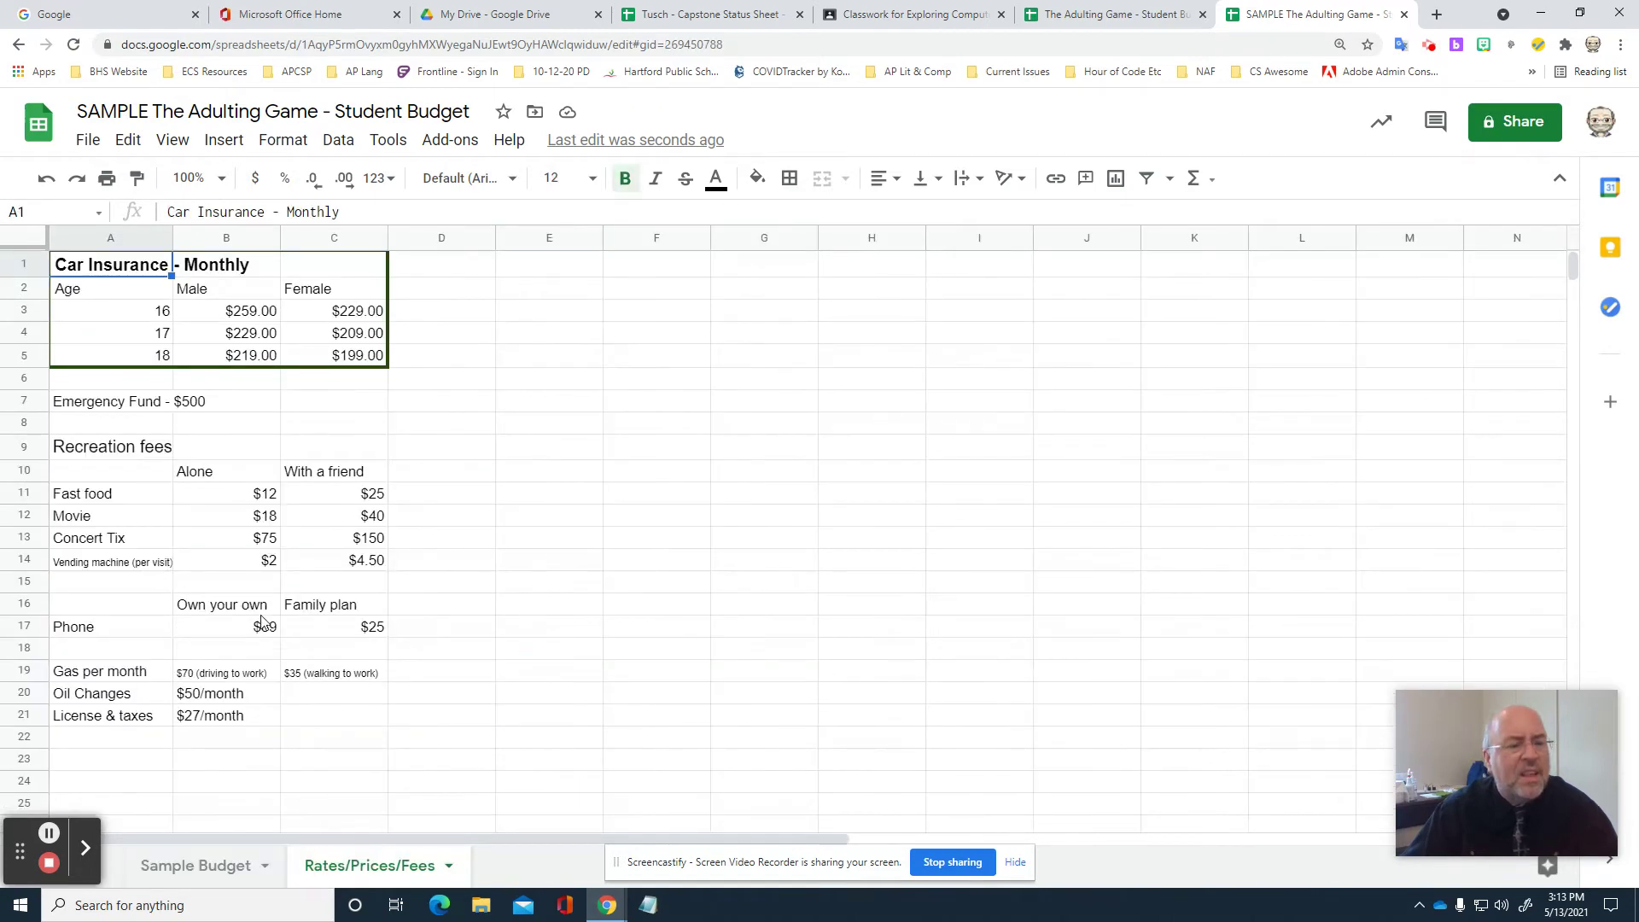
{"action": "left_click", "coordinate": [222, 870]}
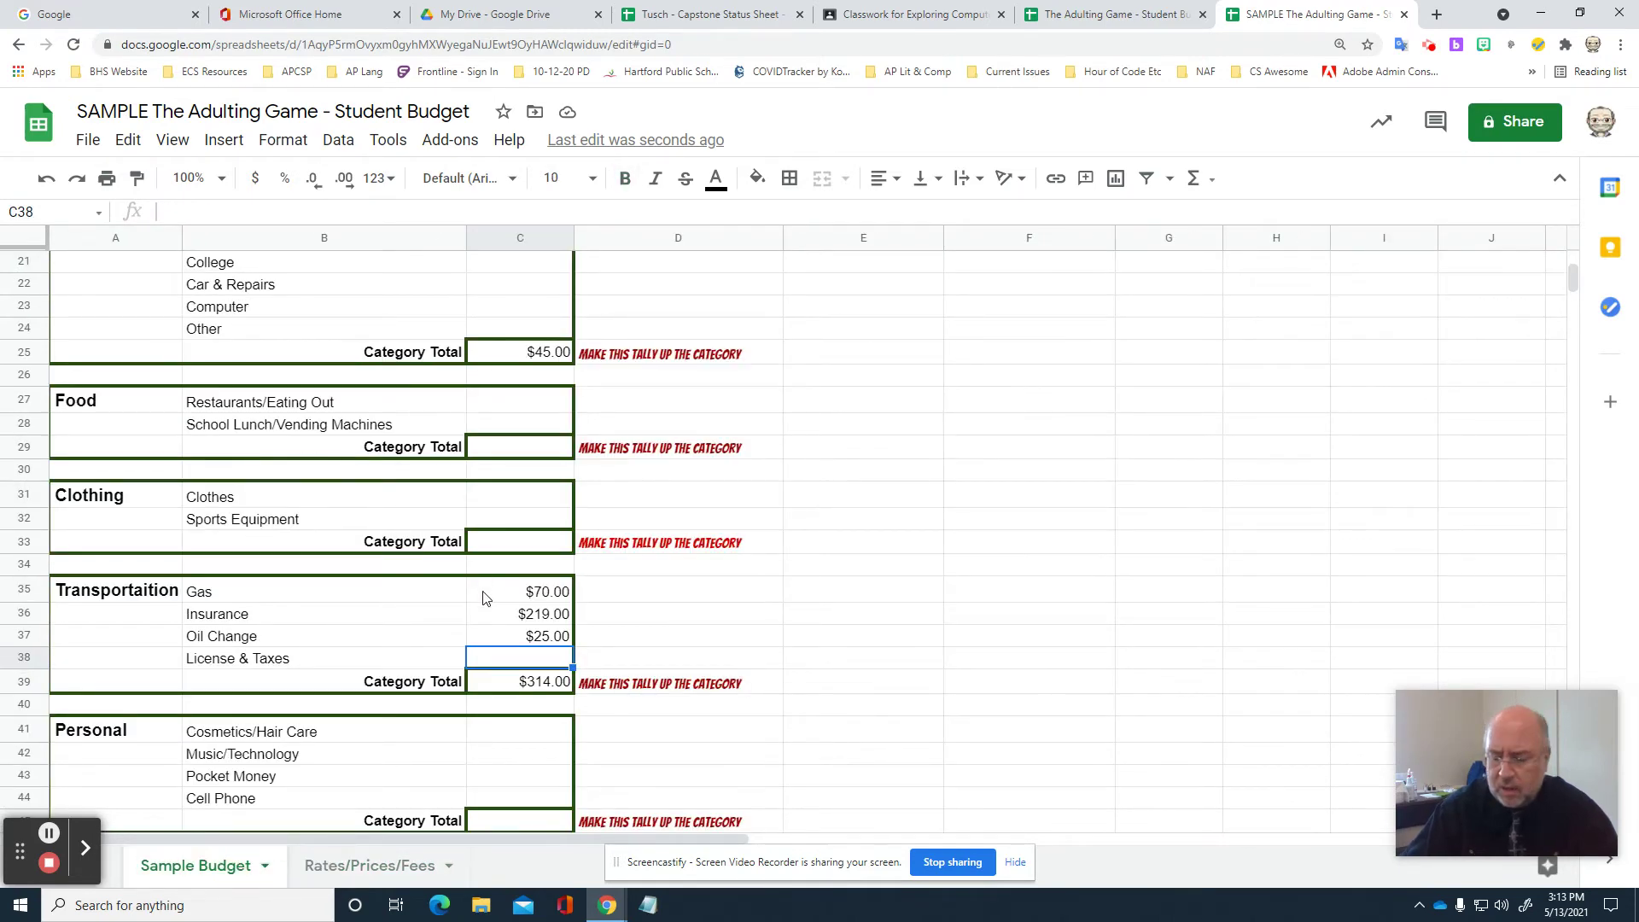
{"action": "type", "text": "27"}
{"action": "key", "text": "Return"}
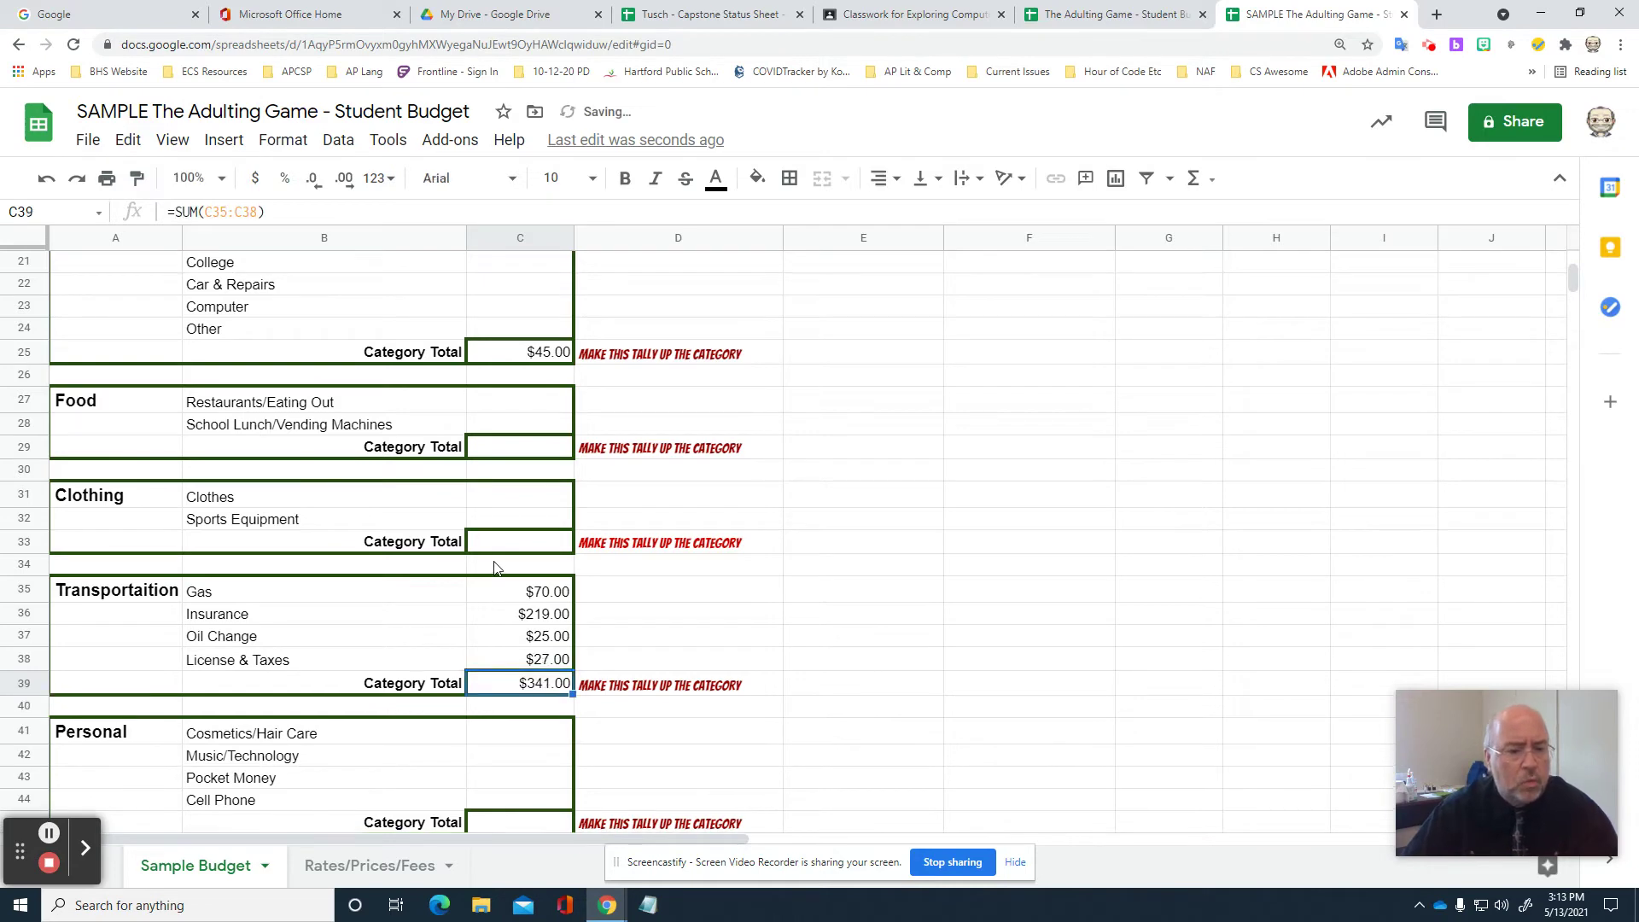
{"action": "scroll", "coordinate": [495, 546], "scroll_direction": "up", "scroll_amount": 5}
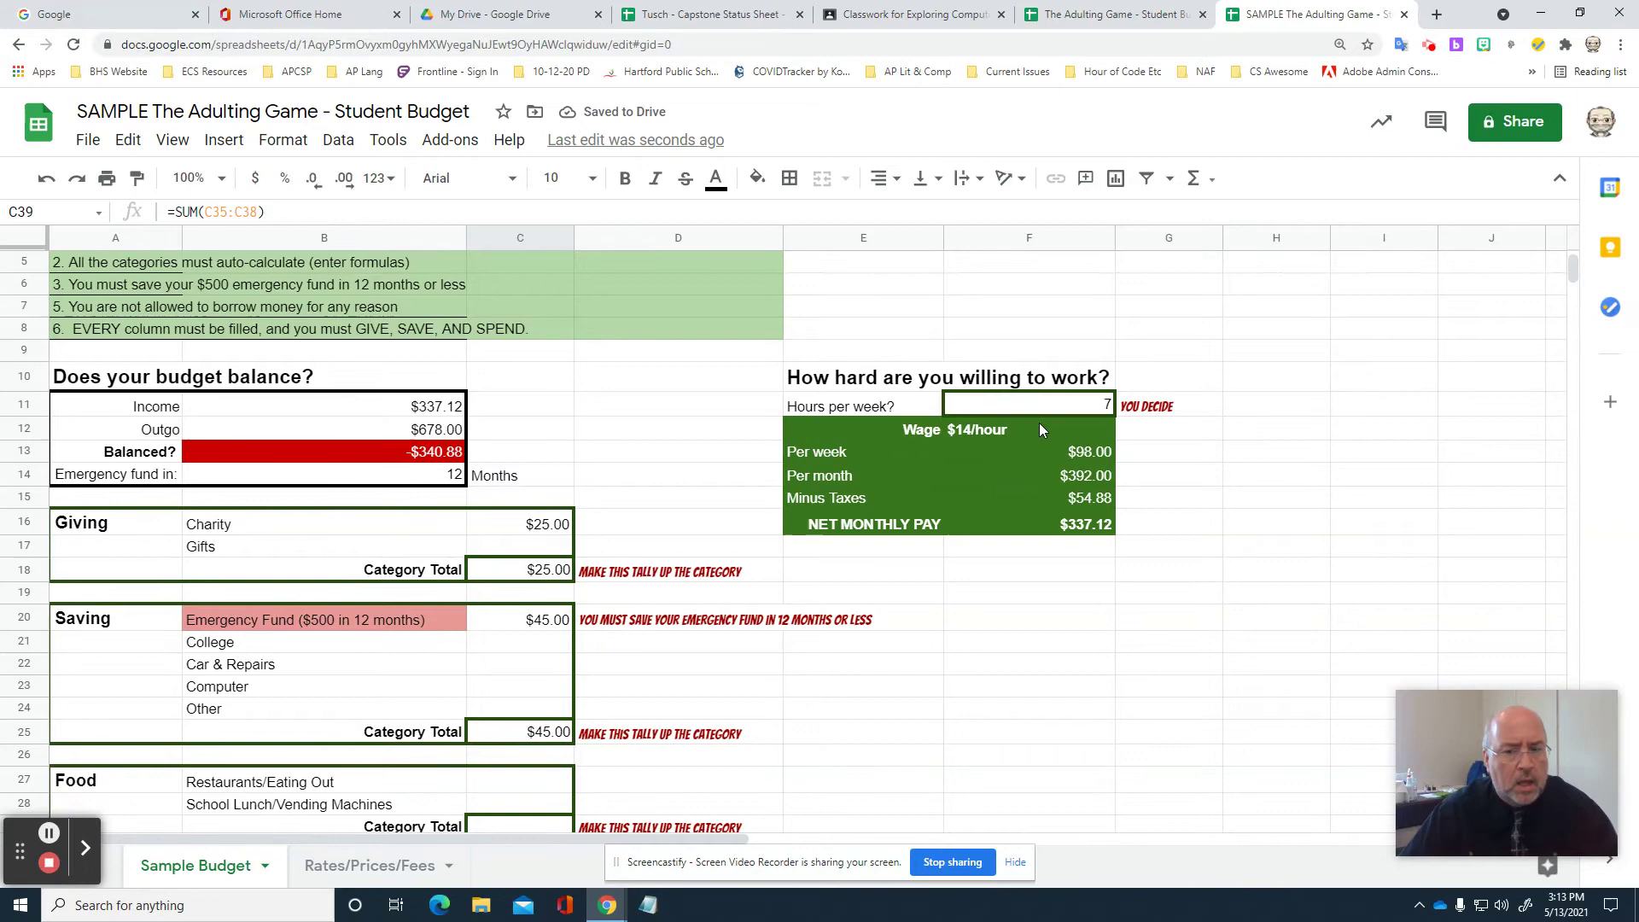
Change hours per week in F11 to 15, after first trying 14.
{"action": "left_click", "coordinate": [1088, 410]}
{"action": "type", "text": "14"}
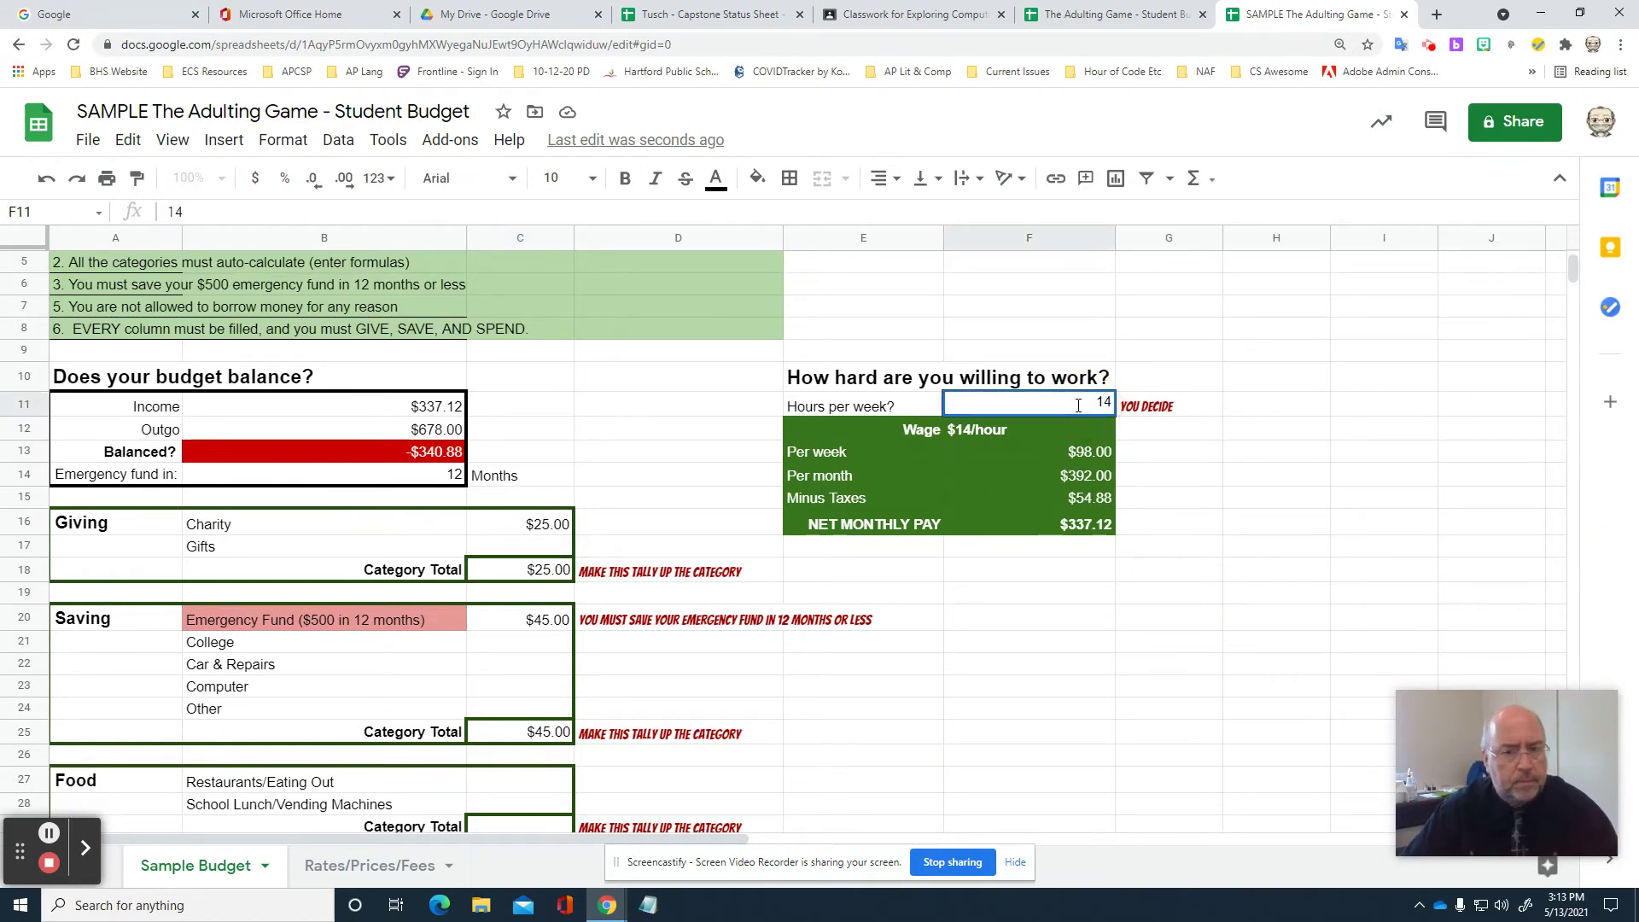
{"action": "key", "text": "Return"}
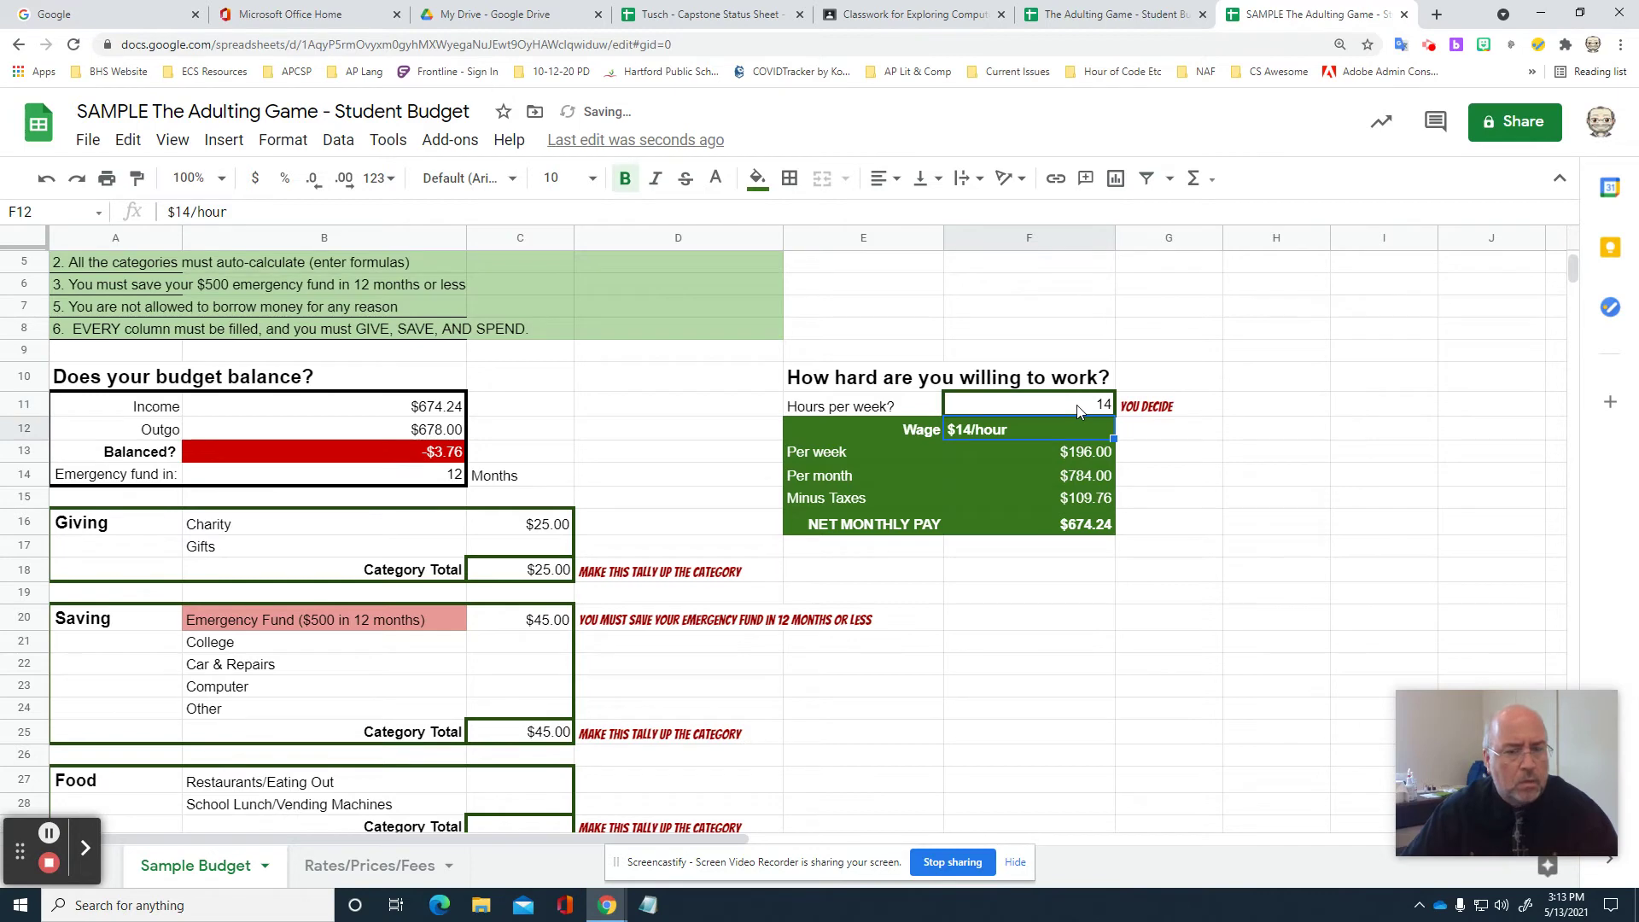
{"action": "left_click", "coordinate": [1077, 412]}
{"action": "double_click", "coordinate": [1104, 405]}
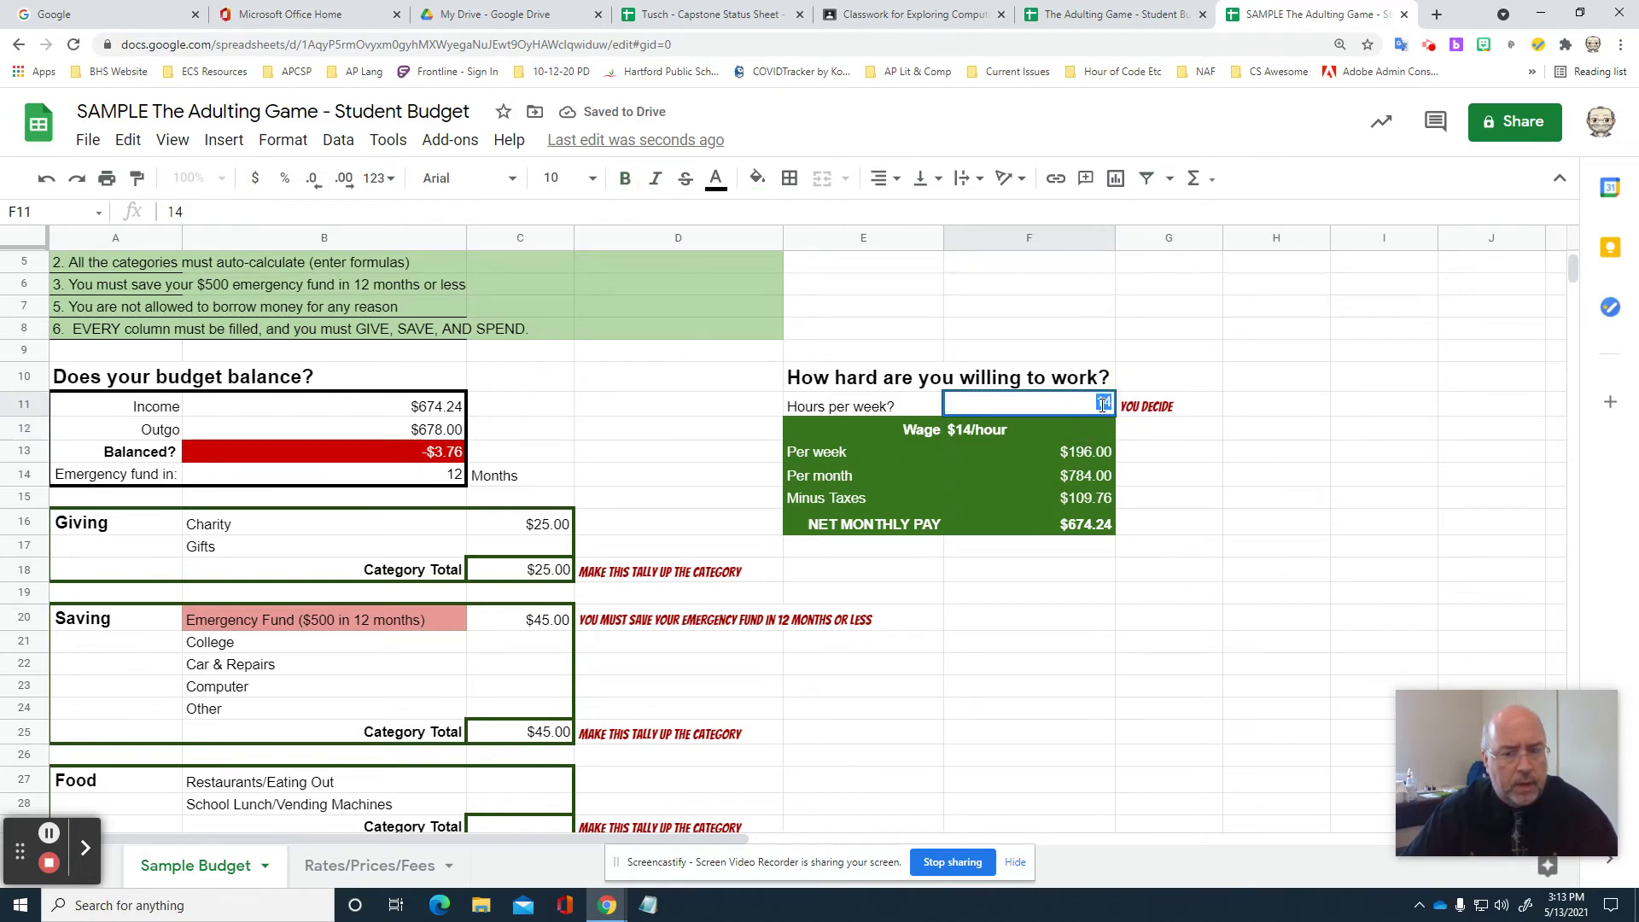
{"action": "type", "text": "15"}
{"action": "key", "text": "Return"}
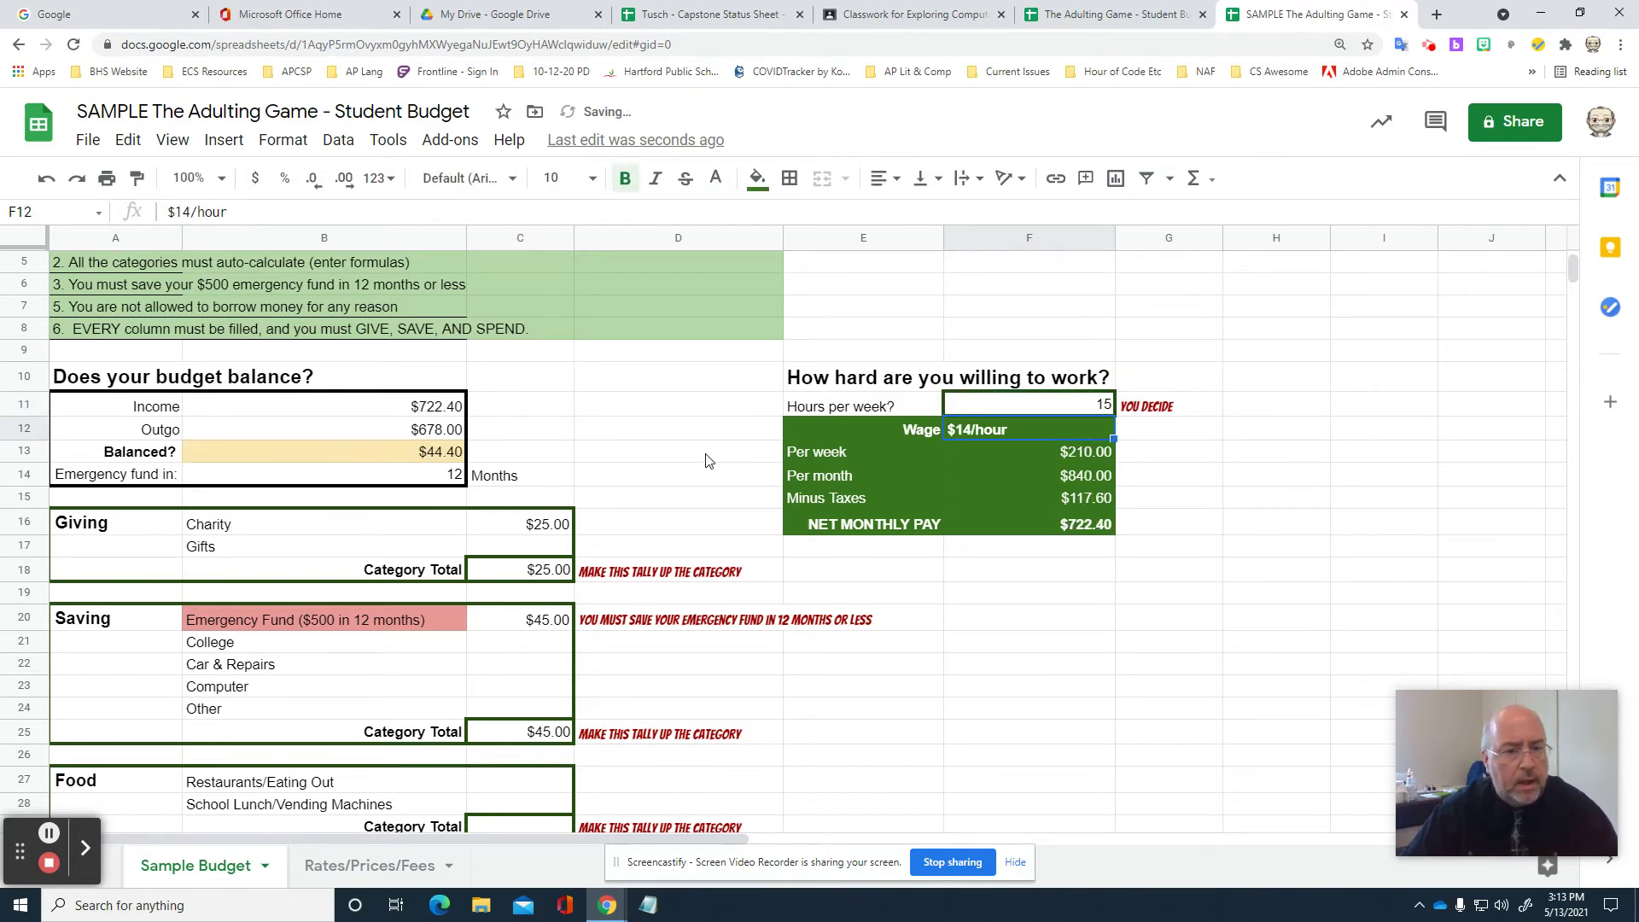
{"action": "scroll", "coordinate": [709, 474], "scroll_direction": "down", "scroll_amount": 3}
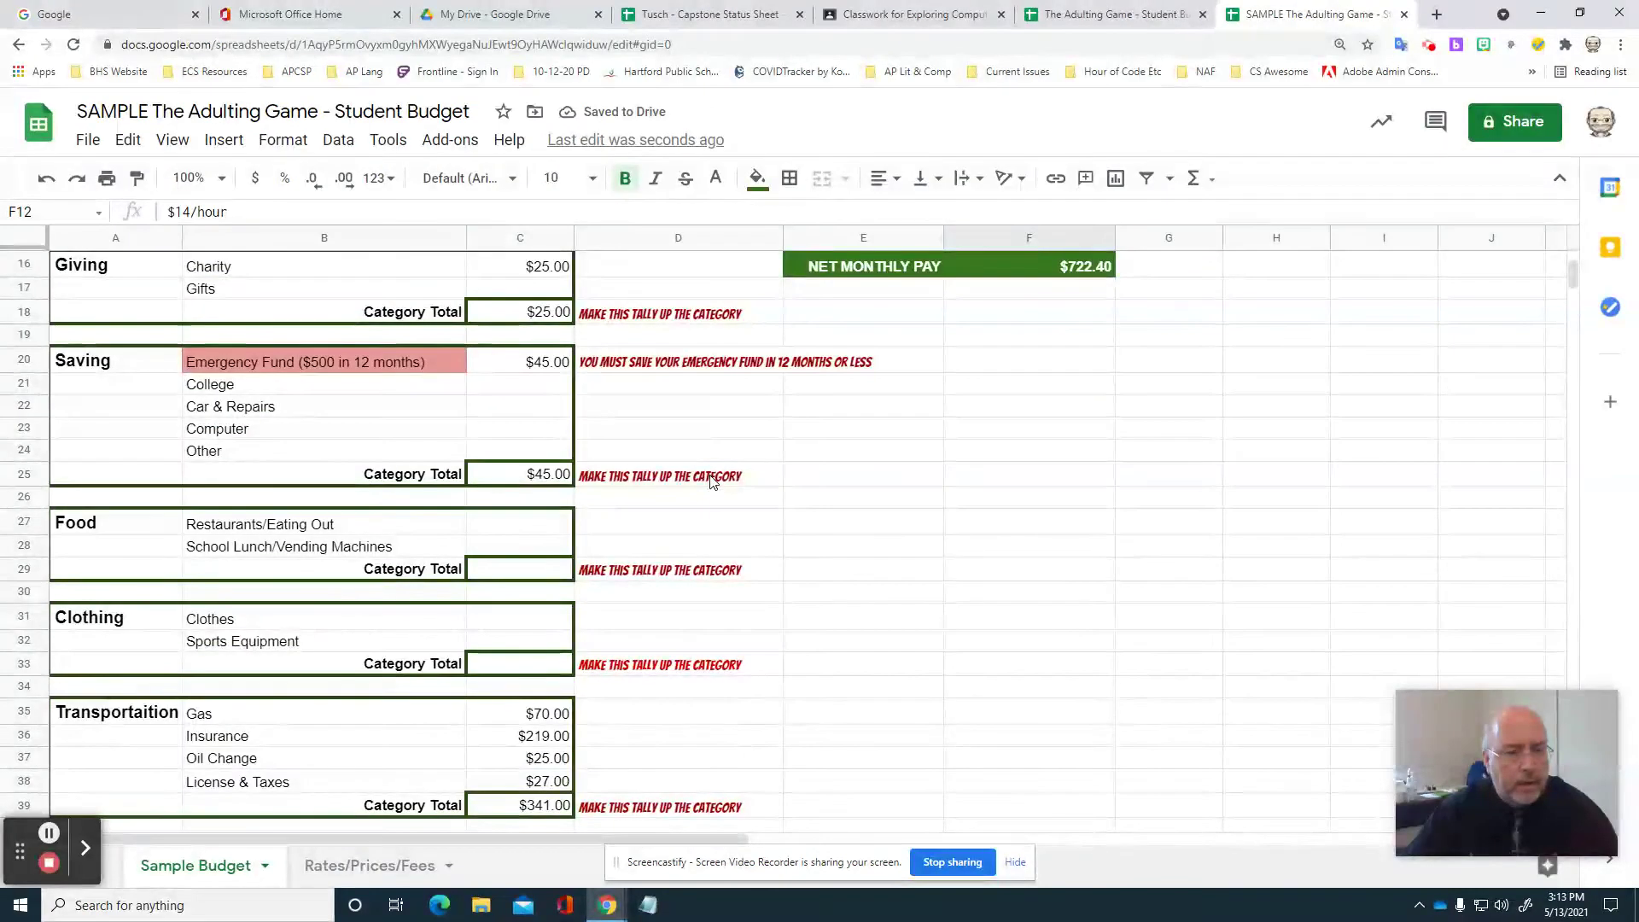
{"action": "scroll", "coordinate": [711, 481], "scroll_direction": "up", "scroll_amount": 1}
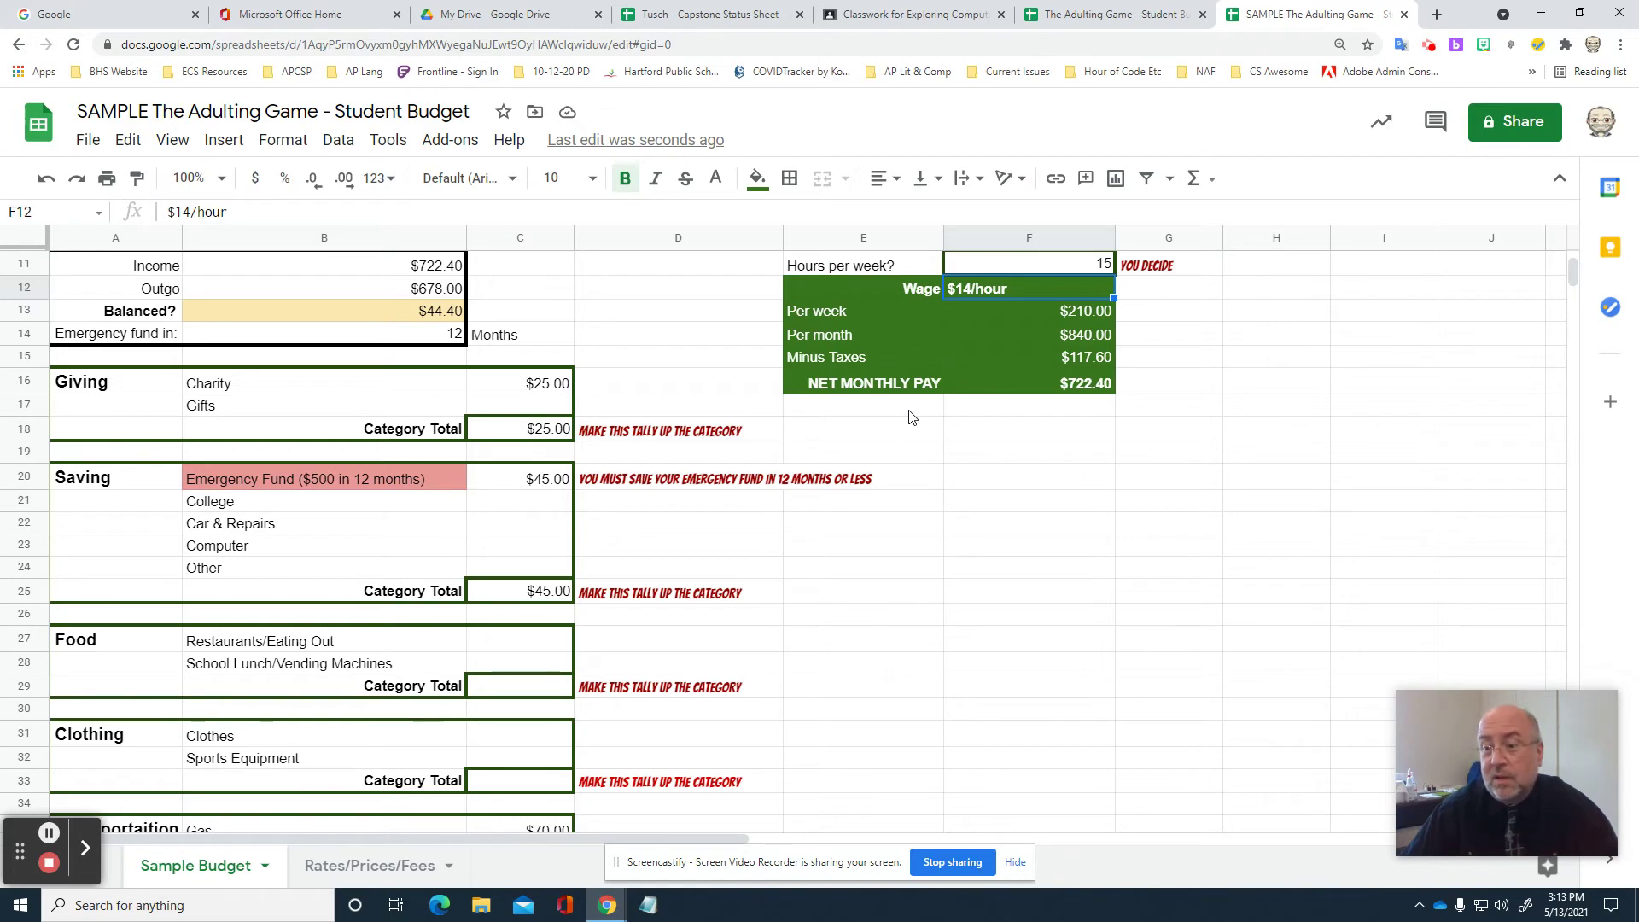
{"action": "scroll", "coordinate": [843, 444], "scroll_direction": "up", "scroll_amount": 3}
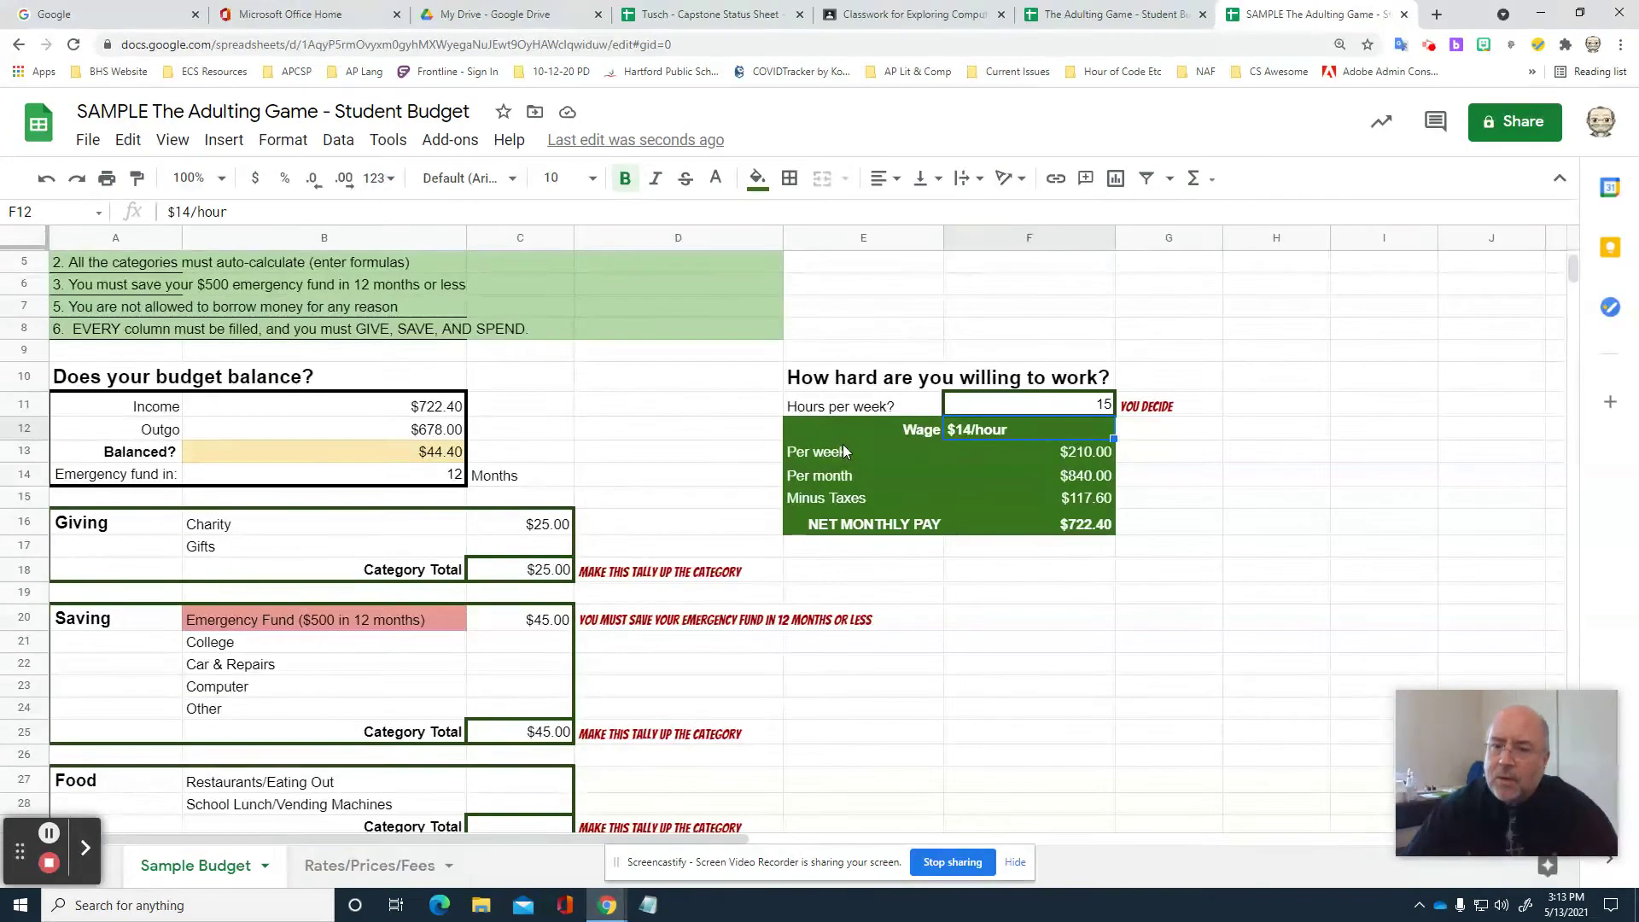
{"action": "scroll", "coordinate": [864, 450], "scroll_direction": "down", "scroll_amount": 3}
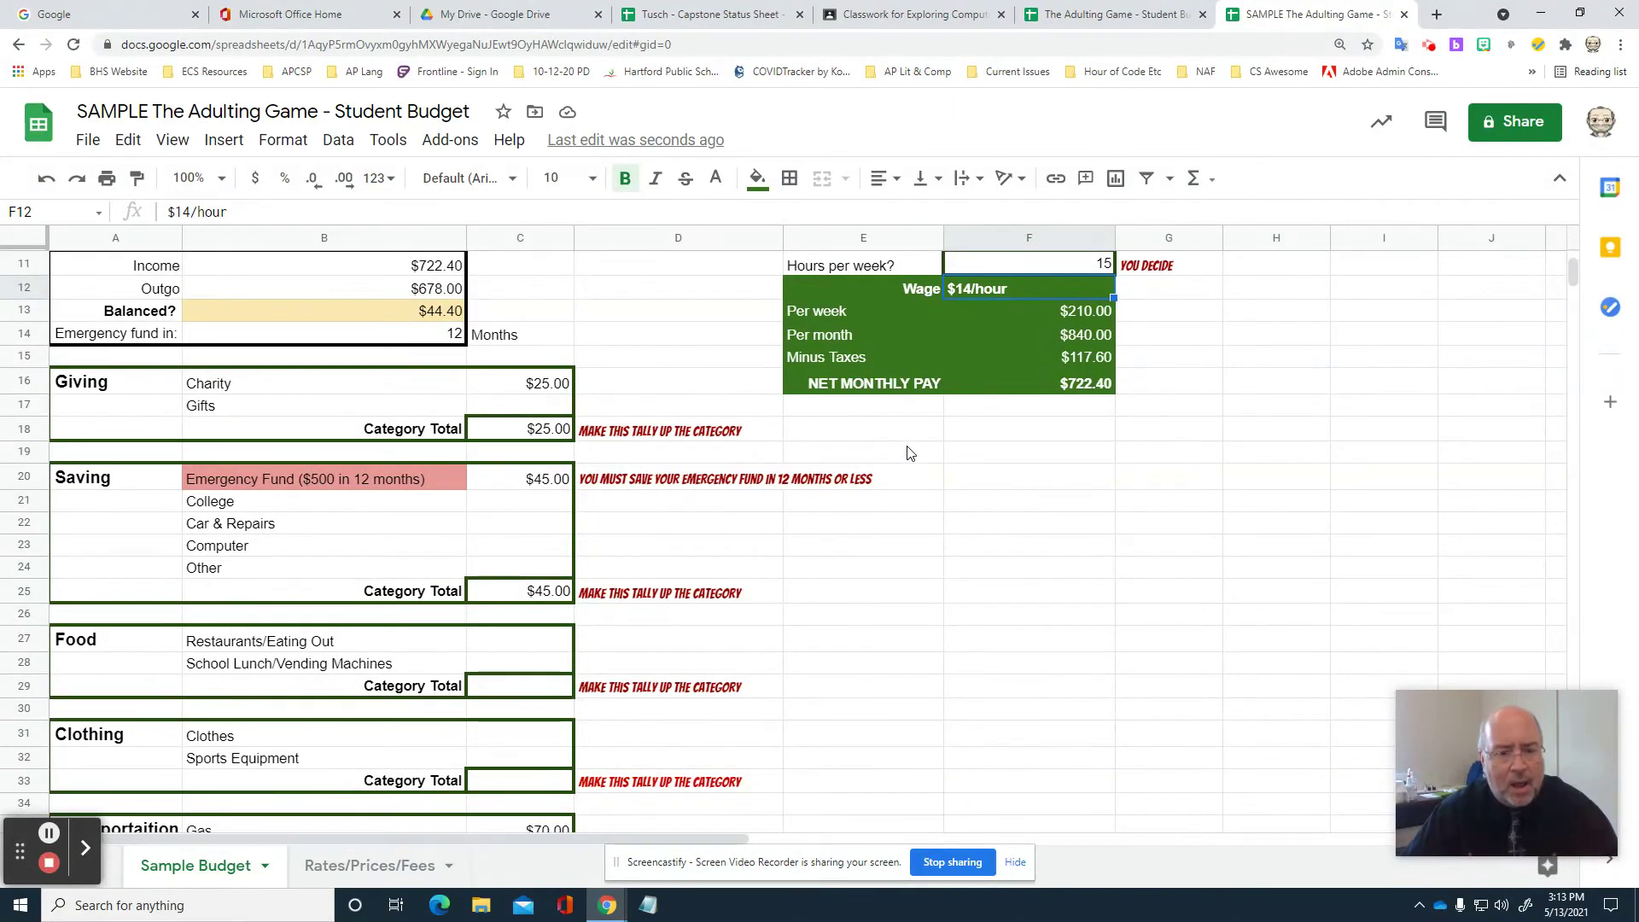
{"action": "scroll", "coordinate": [908, 454], "scroll_direction": "down", "scroll_amount": 5}
{"action": "scroll", "coordinate": [908, 454], "scroll_direction": "down", "scroll_amount": 8}
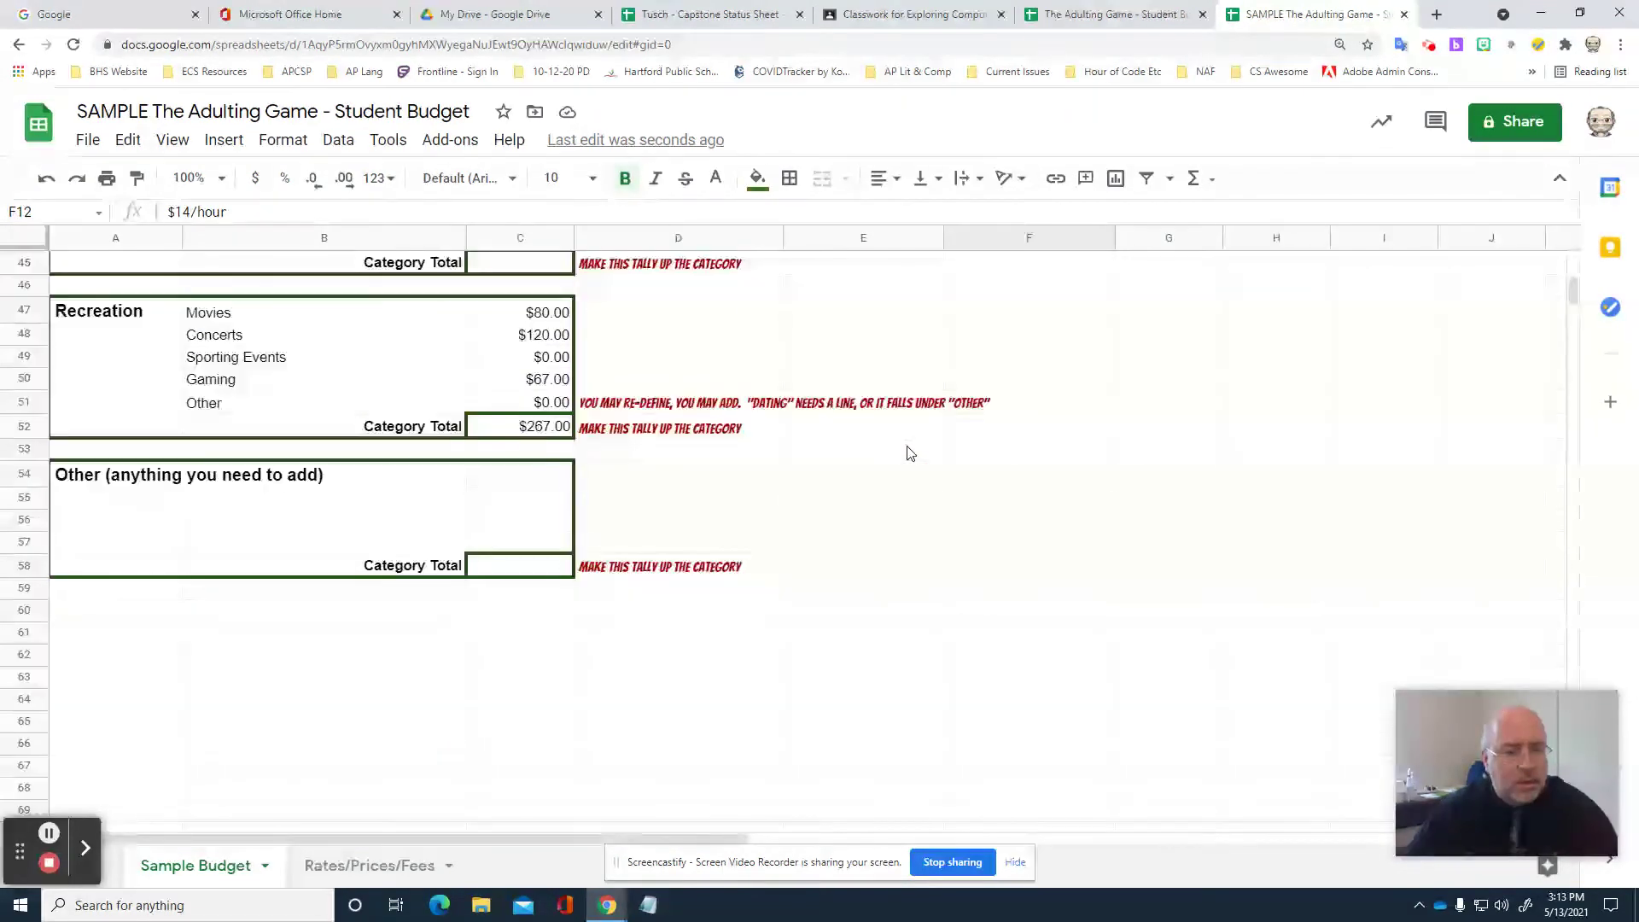
{"action": "scroll", "coordinate": [908, 453], "scroll_direction": "up", "scroll_amount": 5}
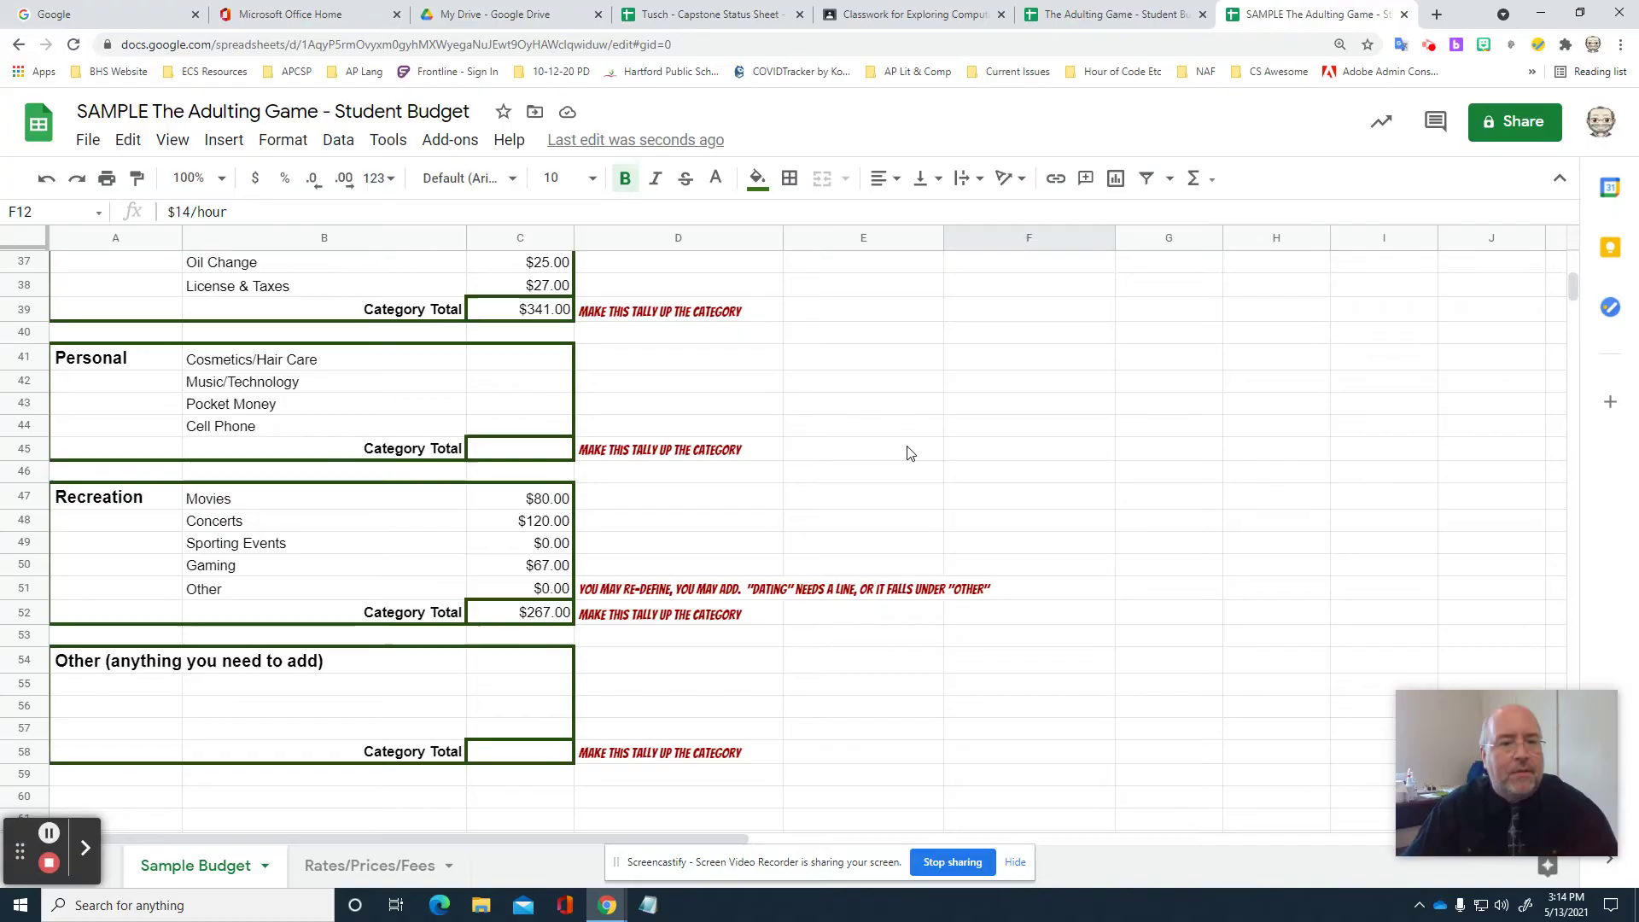
{"action": "scroll", "coordinate": [909, 453], "scroll_direction": "up", "scroll_amount": 8}
{"action": "scroll", "coordinate": [910, 452], "scroll_direction": "up", "scroll_amount": 3}
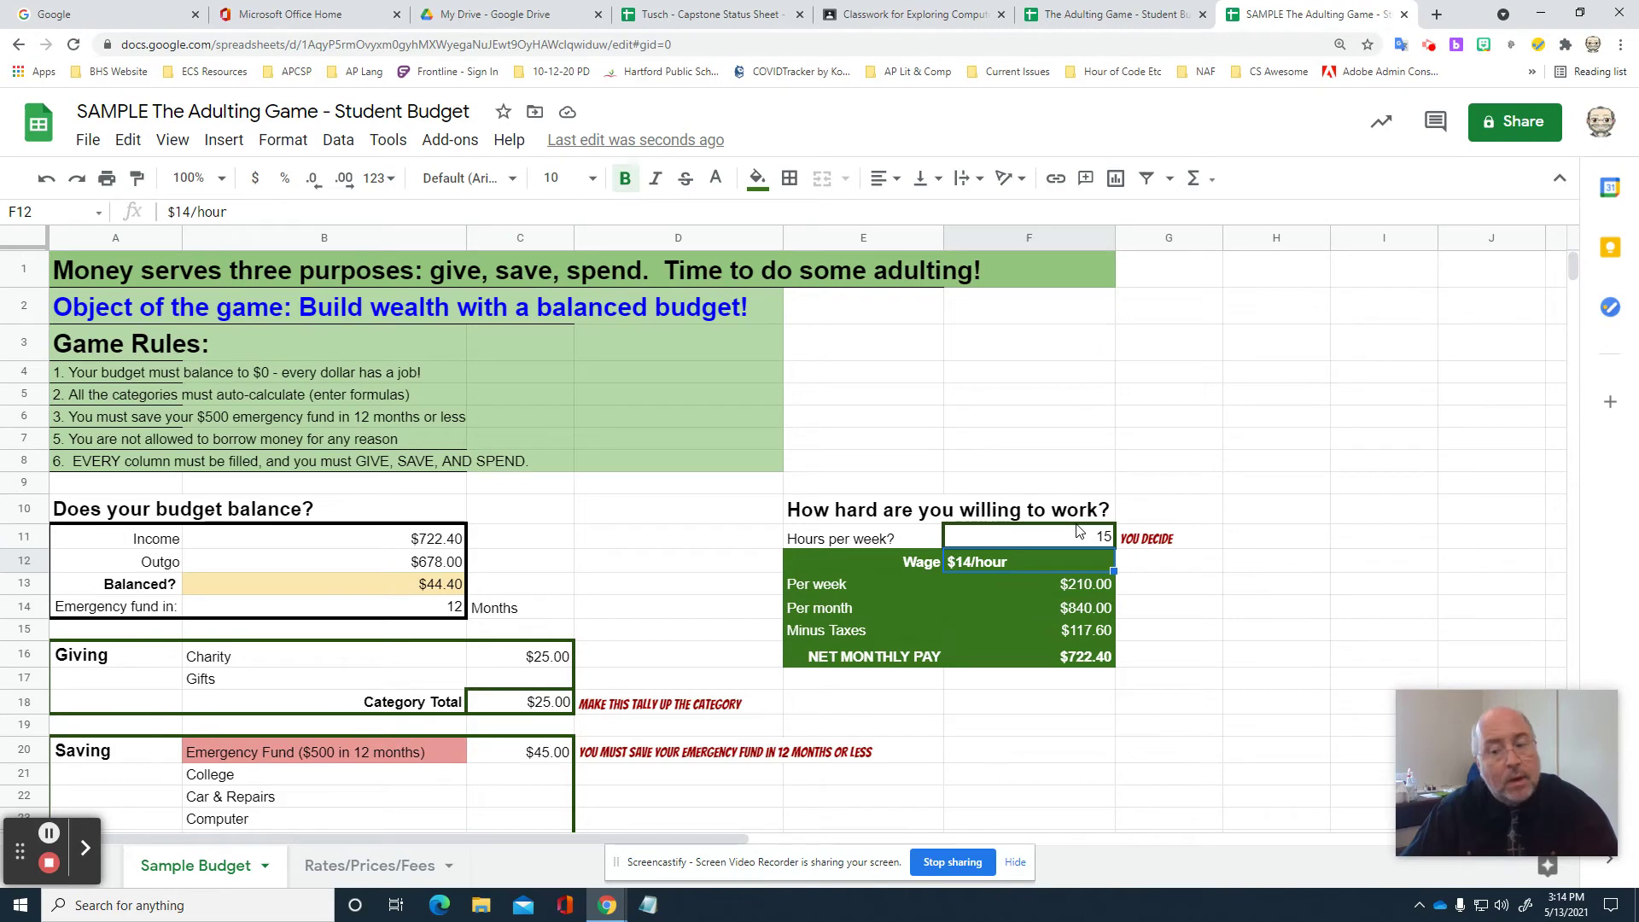
{"action": "scroll", "coordinate": [569, 630], "scroll_direction": "down", "scroll_amount": 2}
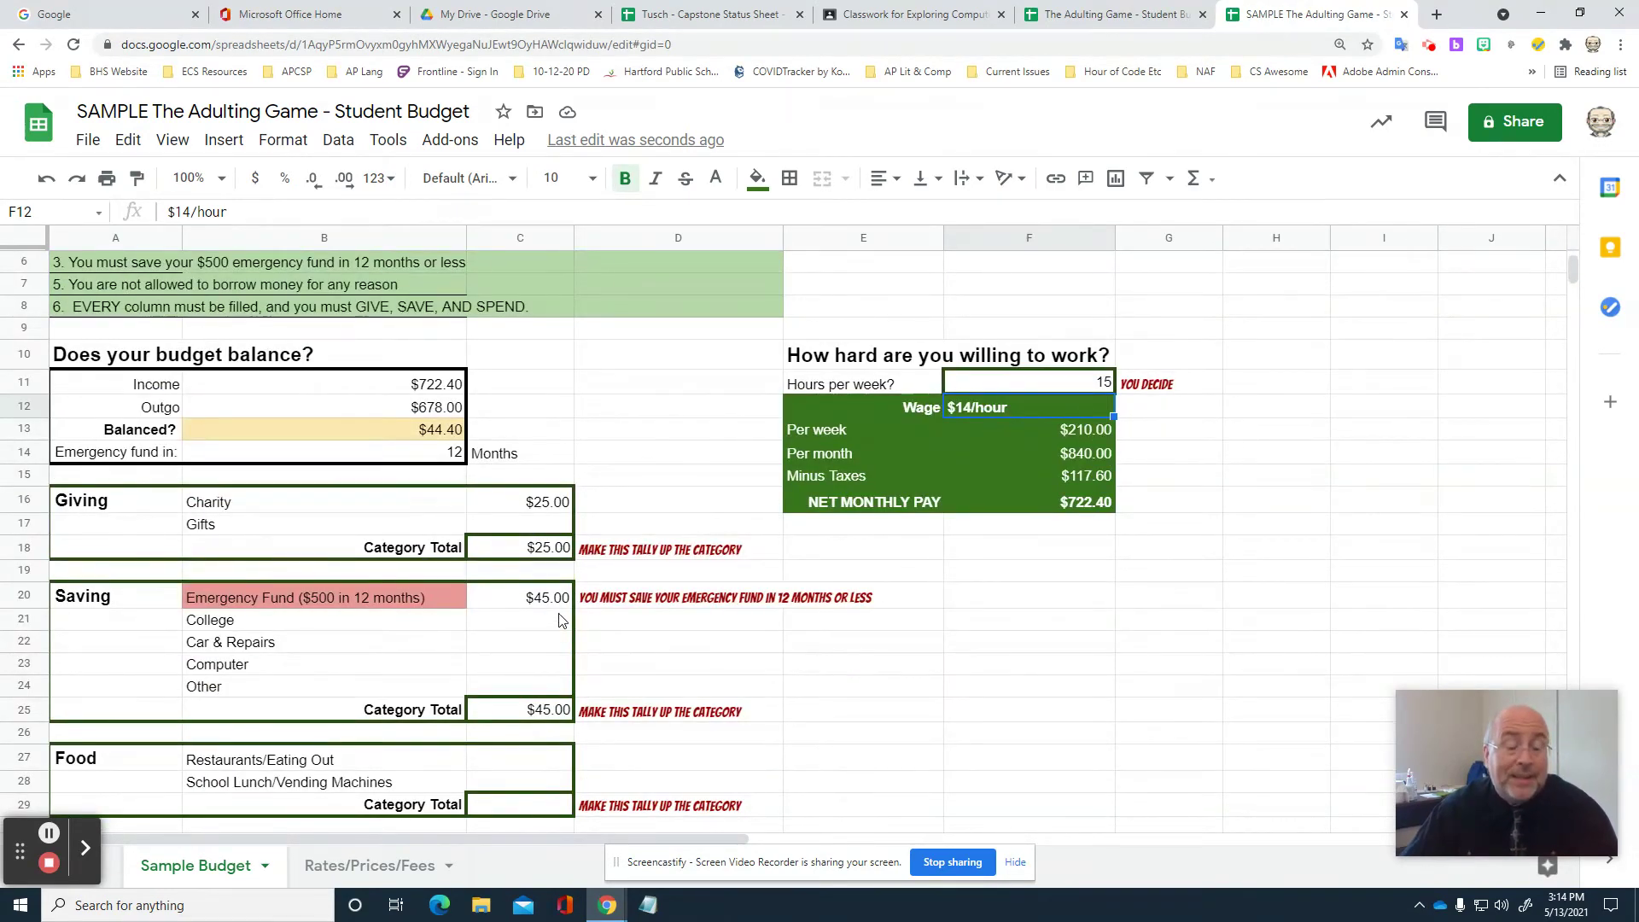
Enter $45 for College savings and change hours per week to 16.
{"action": "left_click", "coordinate": [552, 627]}
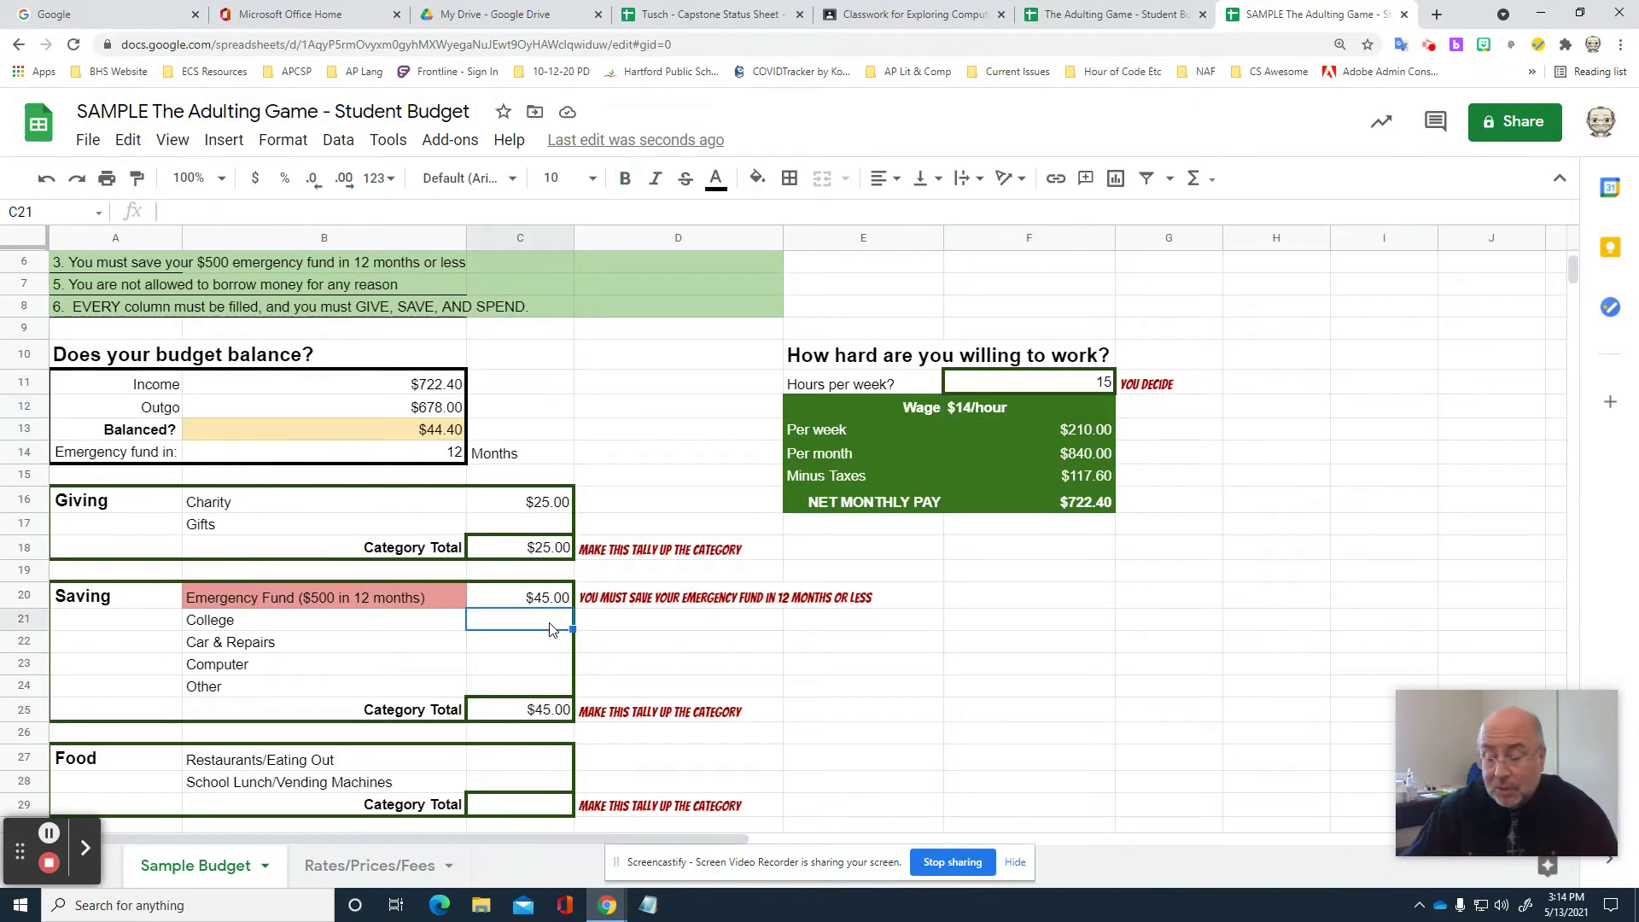
{"action": "type", "text": "45"}
{"action": "key", "text": "Return"}
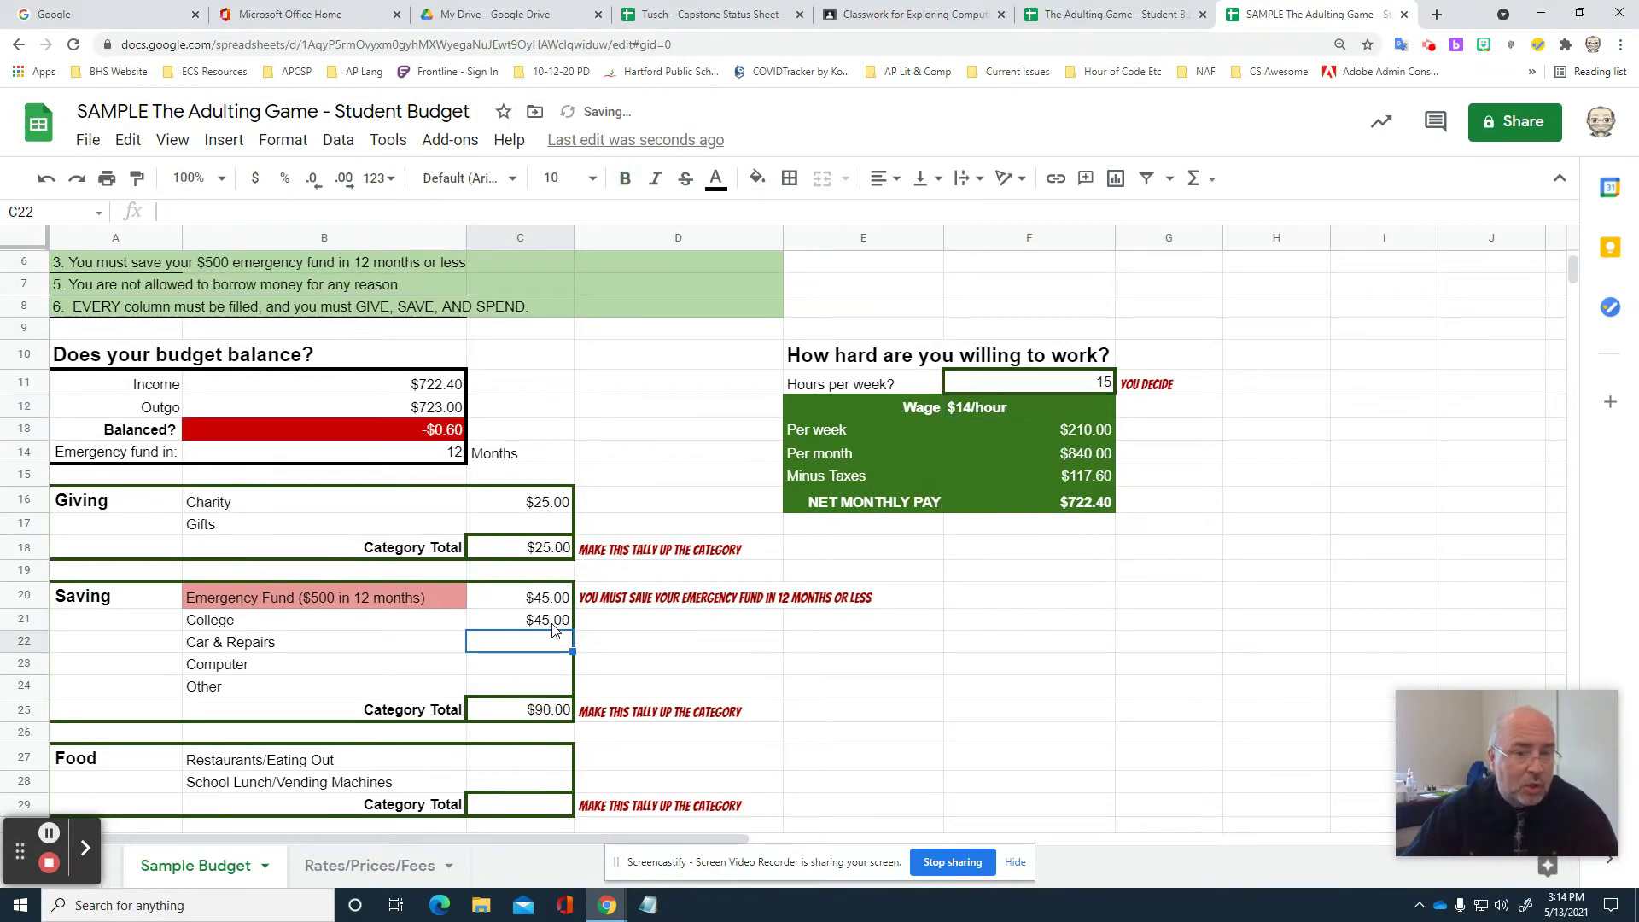
{"action": "double_click", "coordinate": [1104, 384]}
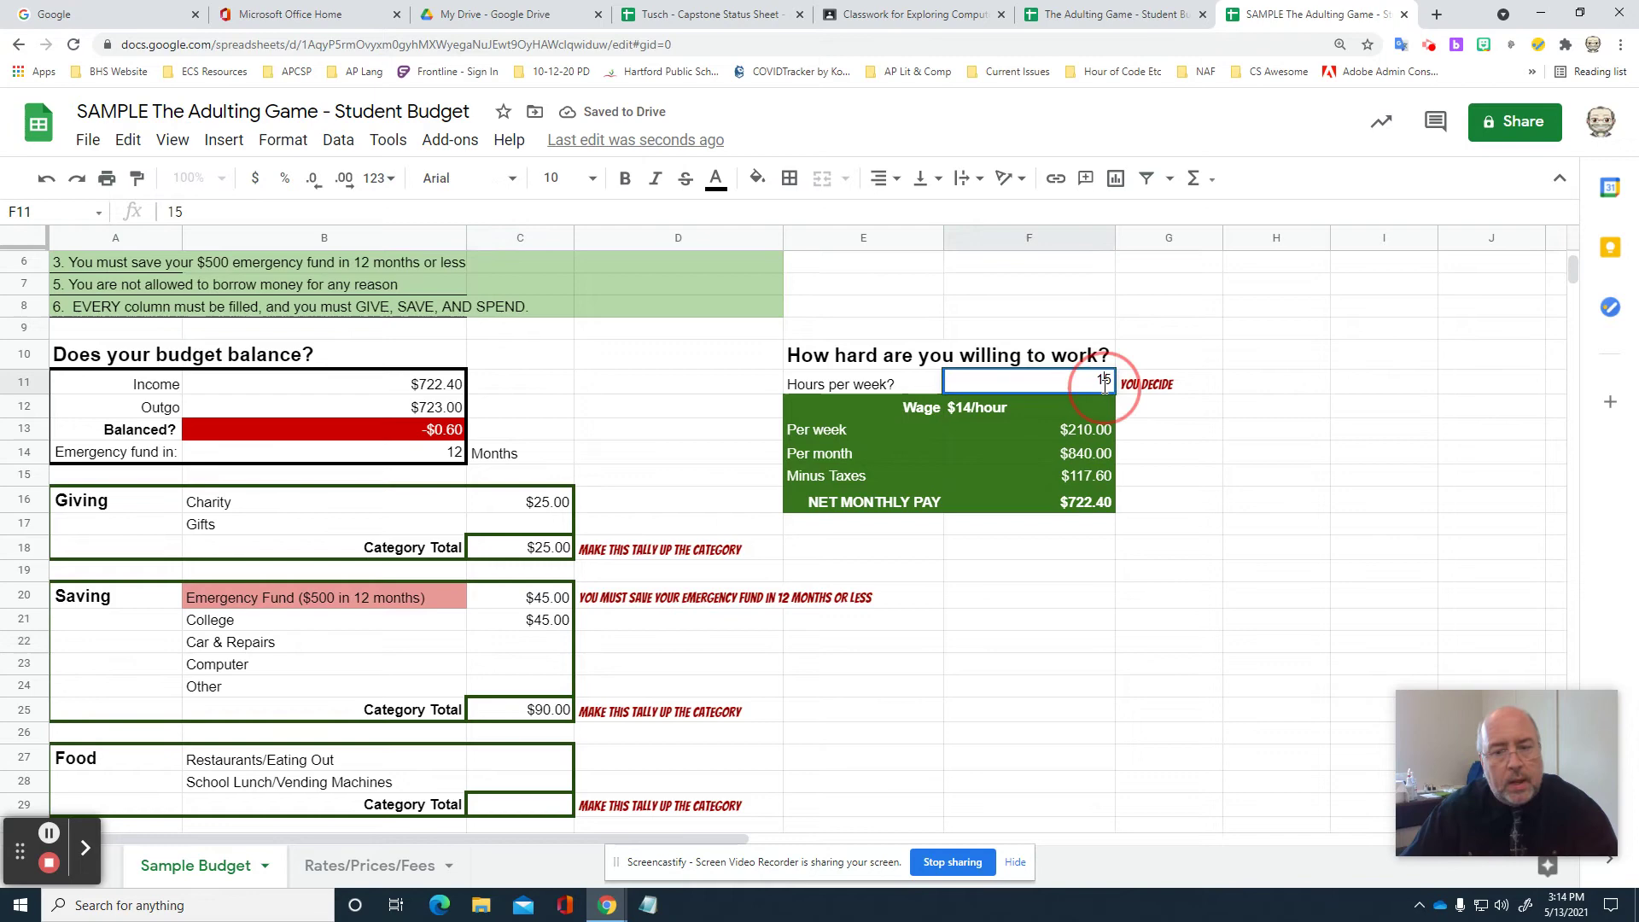
{"action": "left_click_drag", "start_coordinate": [1111, 383], "coordinate": [1071, 386]}
{"action": "key", "text": "Return"}
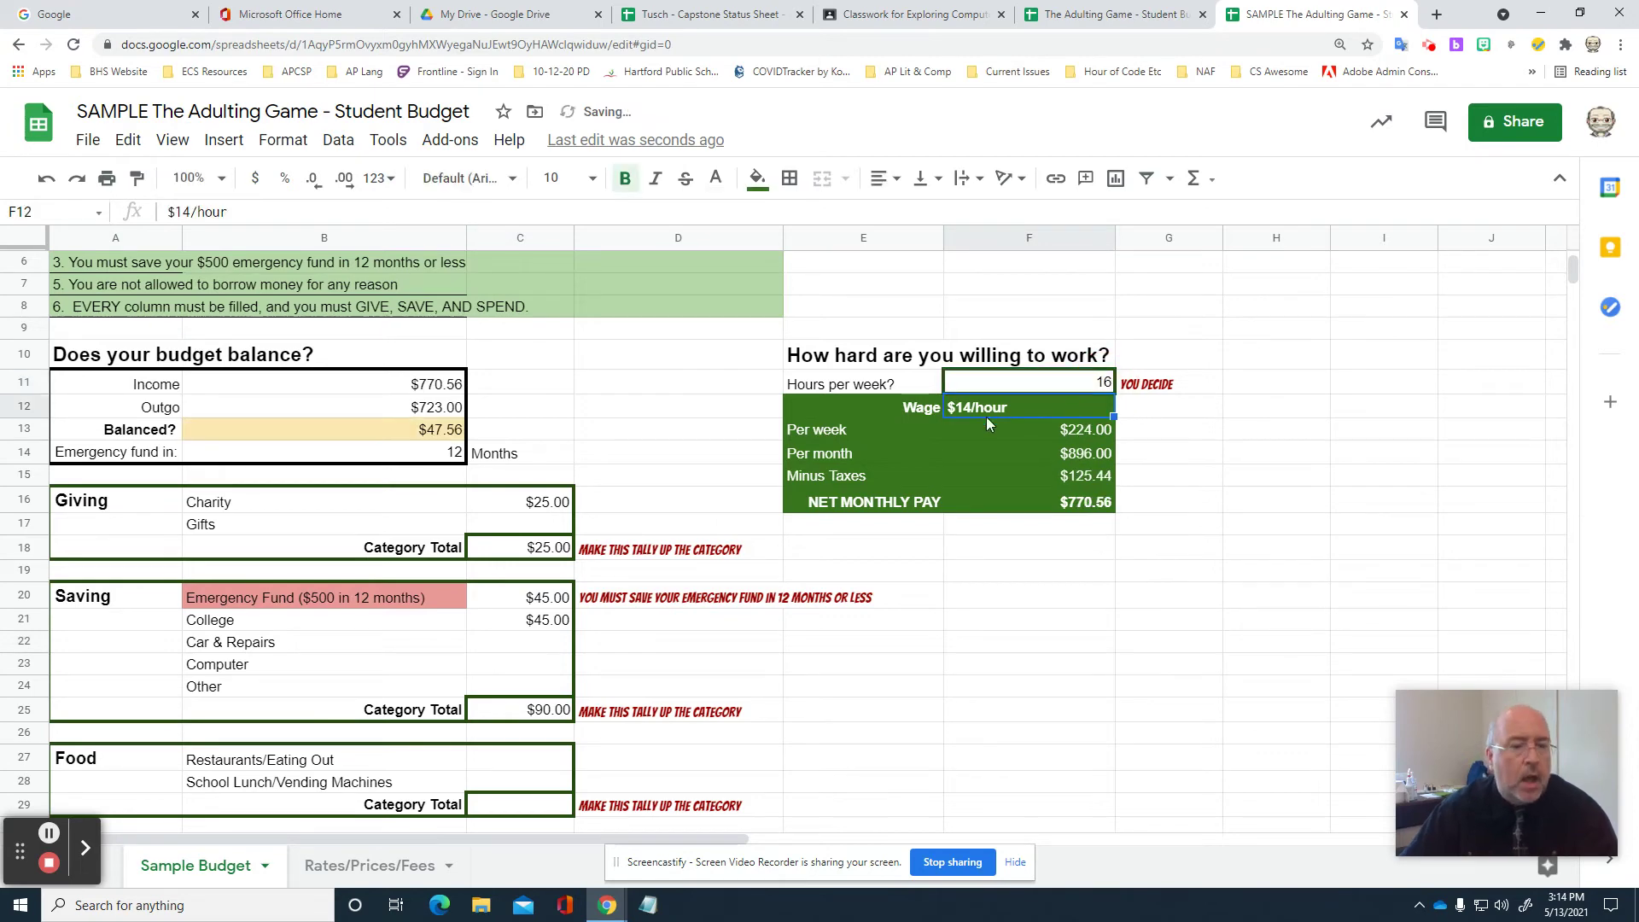
Set aside $20 for Car & Repairs savings.
{"action": "scroll", "coordinate": [631, 571], "scroll_direction": "down", "scroll_amount": 2}
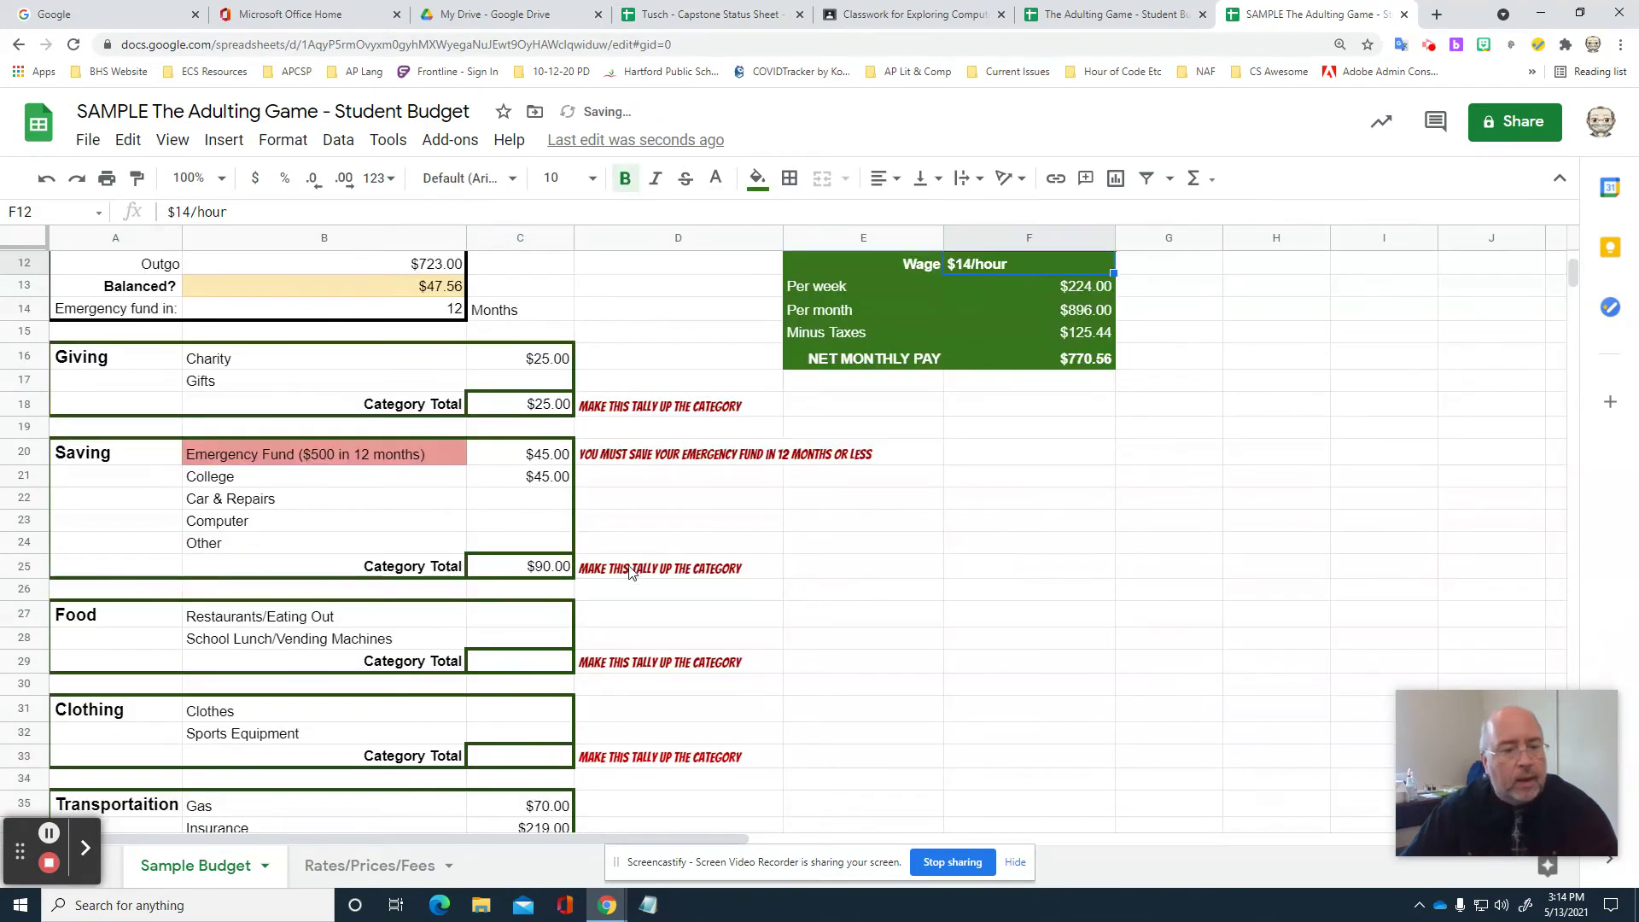
{"action": "left_click", "coordinate": [548, 499]}
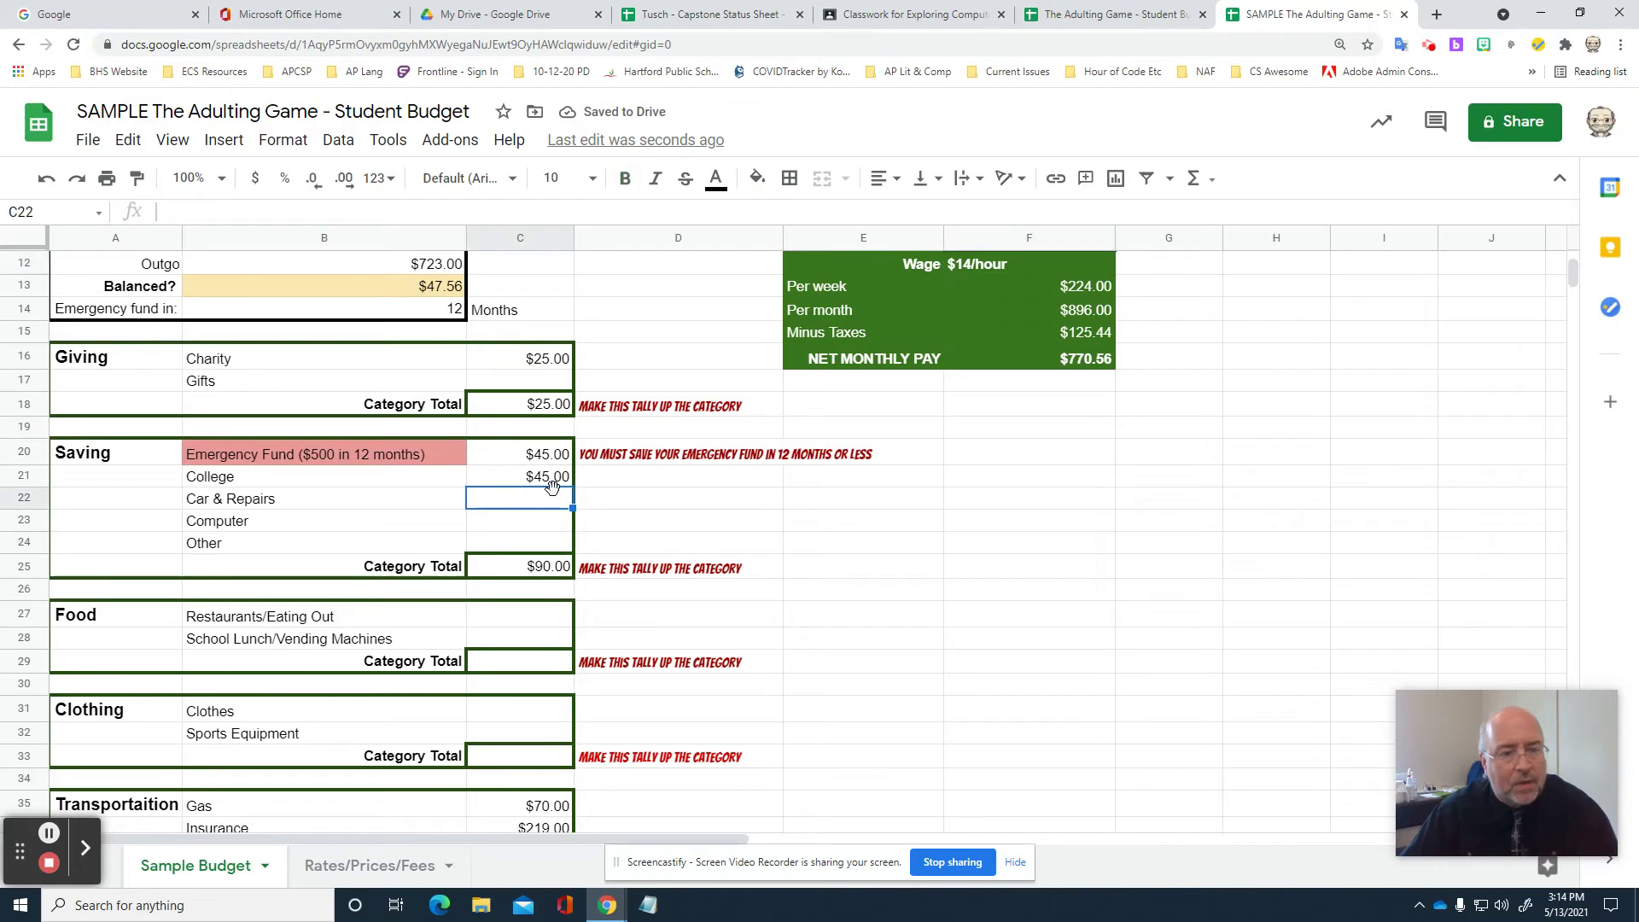
{"action": "type", "text": "20"}
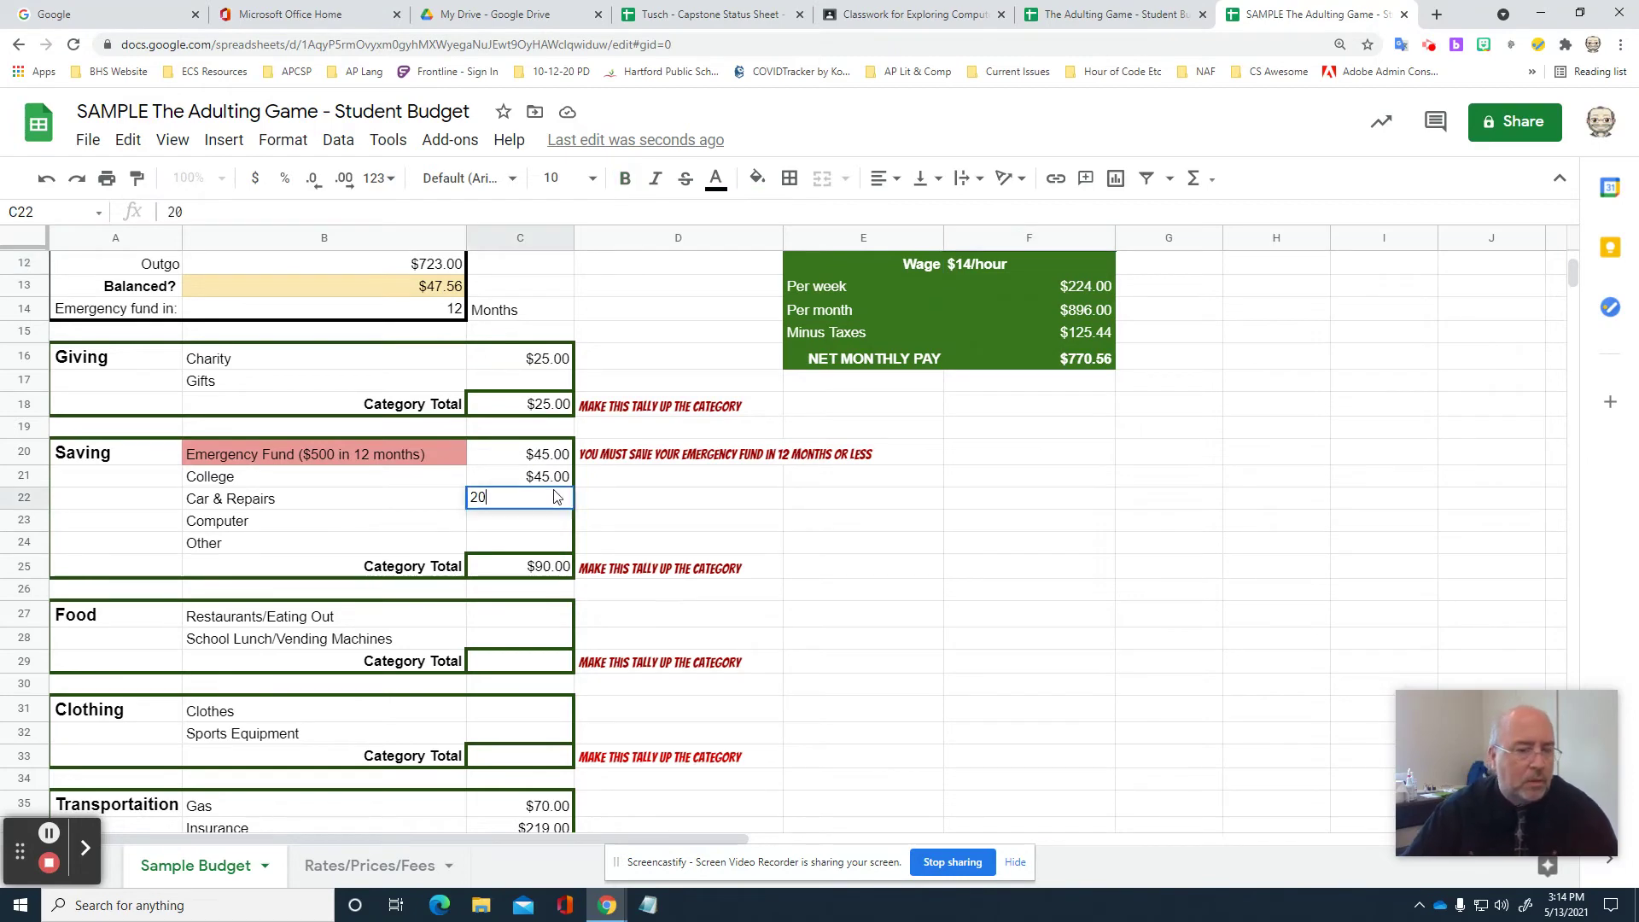
{"action": "key", "text": "Return"}
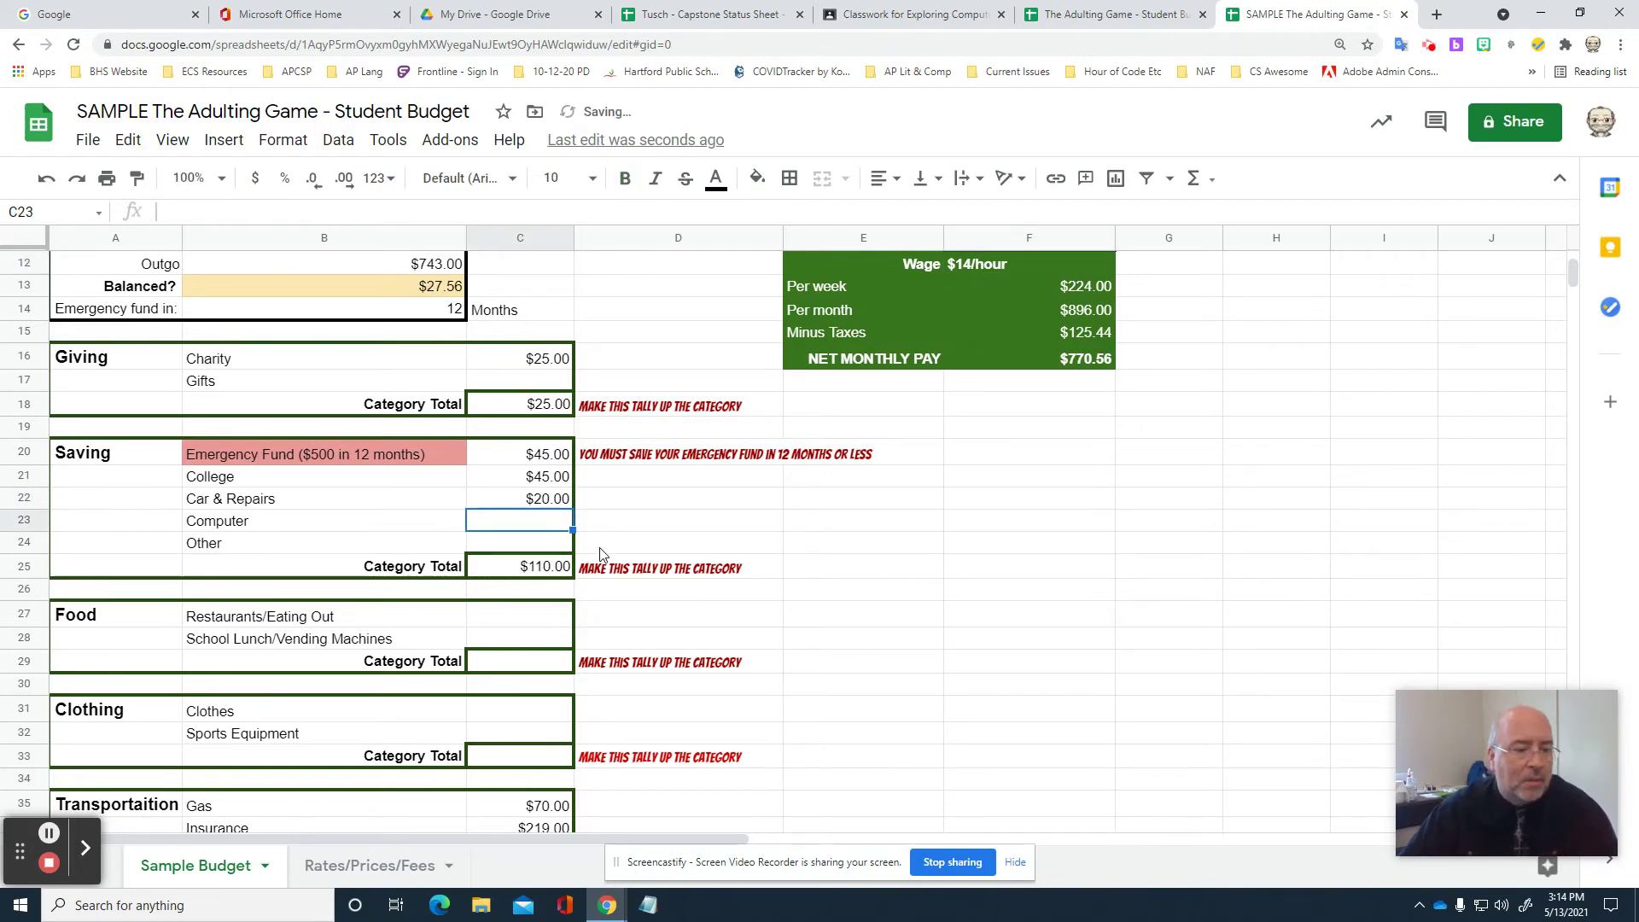
Budget $27.56 for Restaurants/Eating Out and $10 for School Lunch.
{"action": "left_click", "coordinate": [549, 620]}
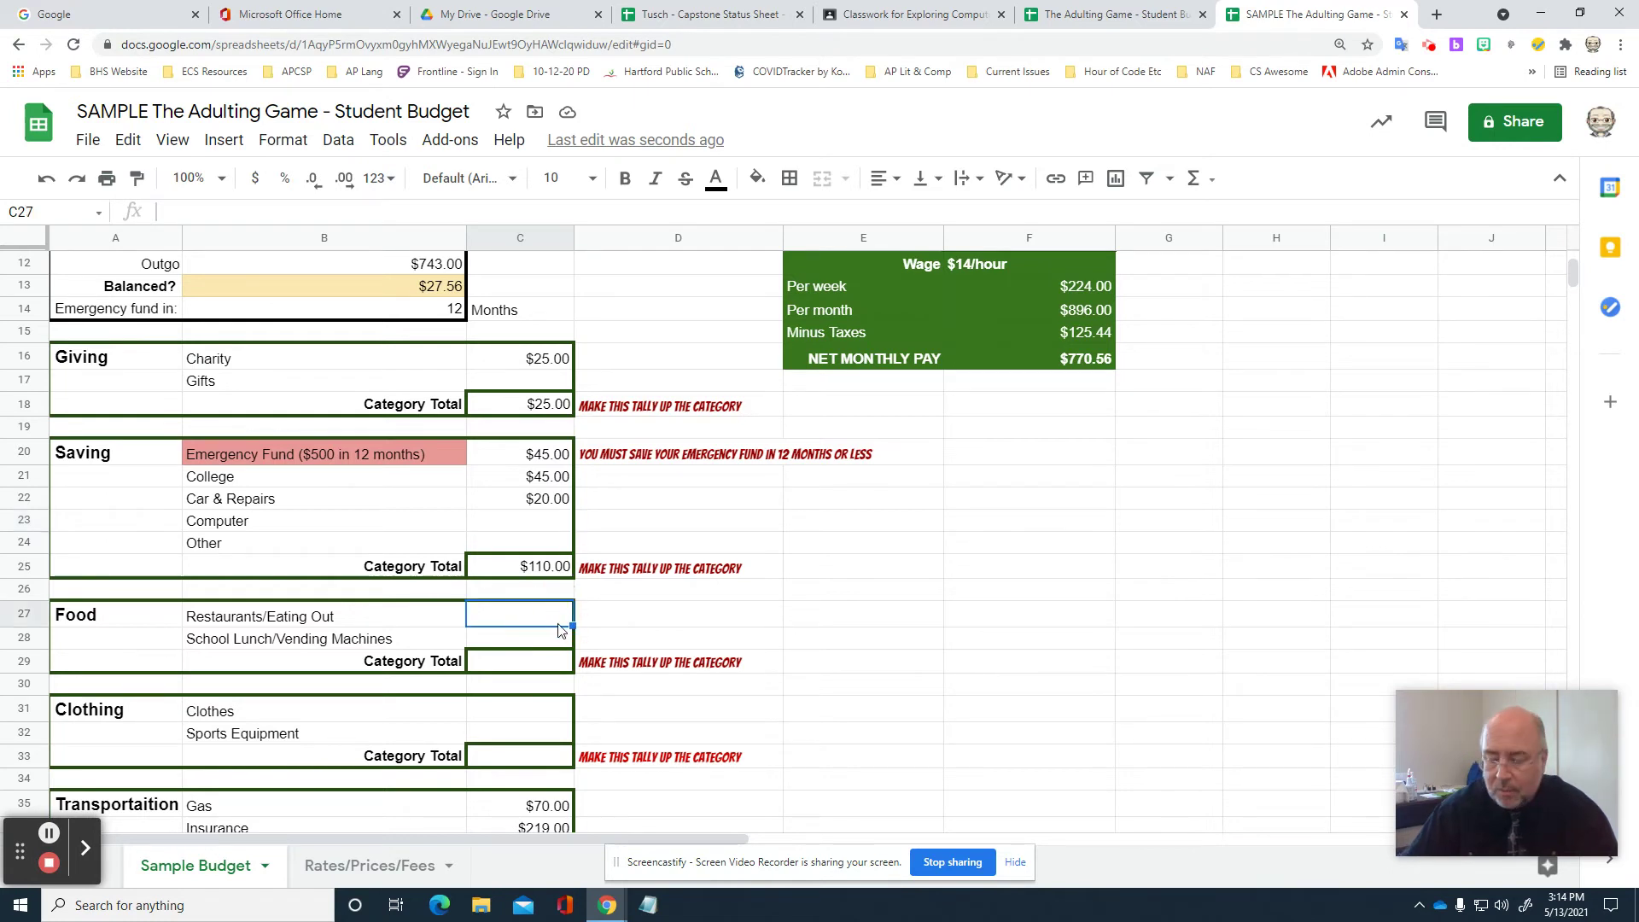
{"action": "type", "text": "27.56"}
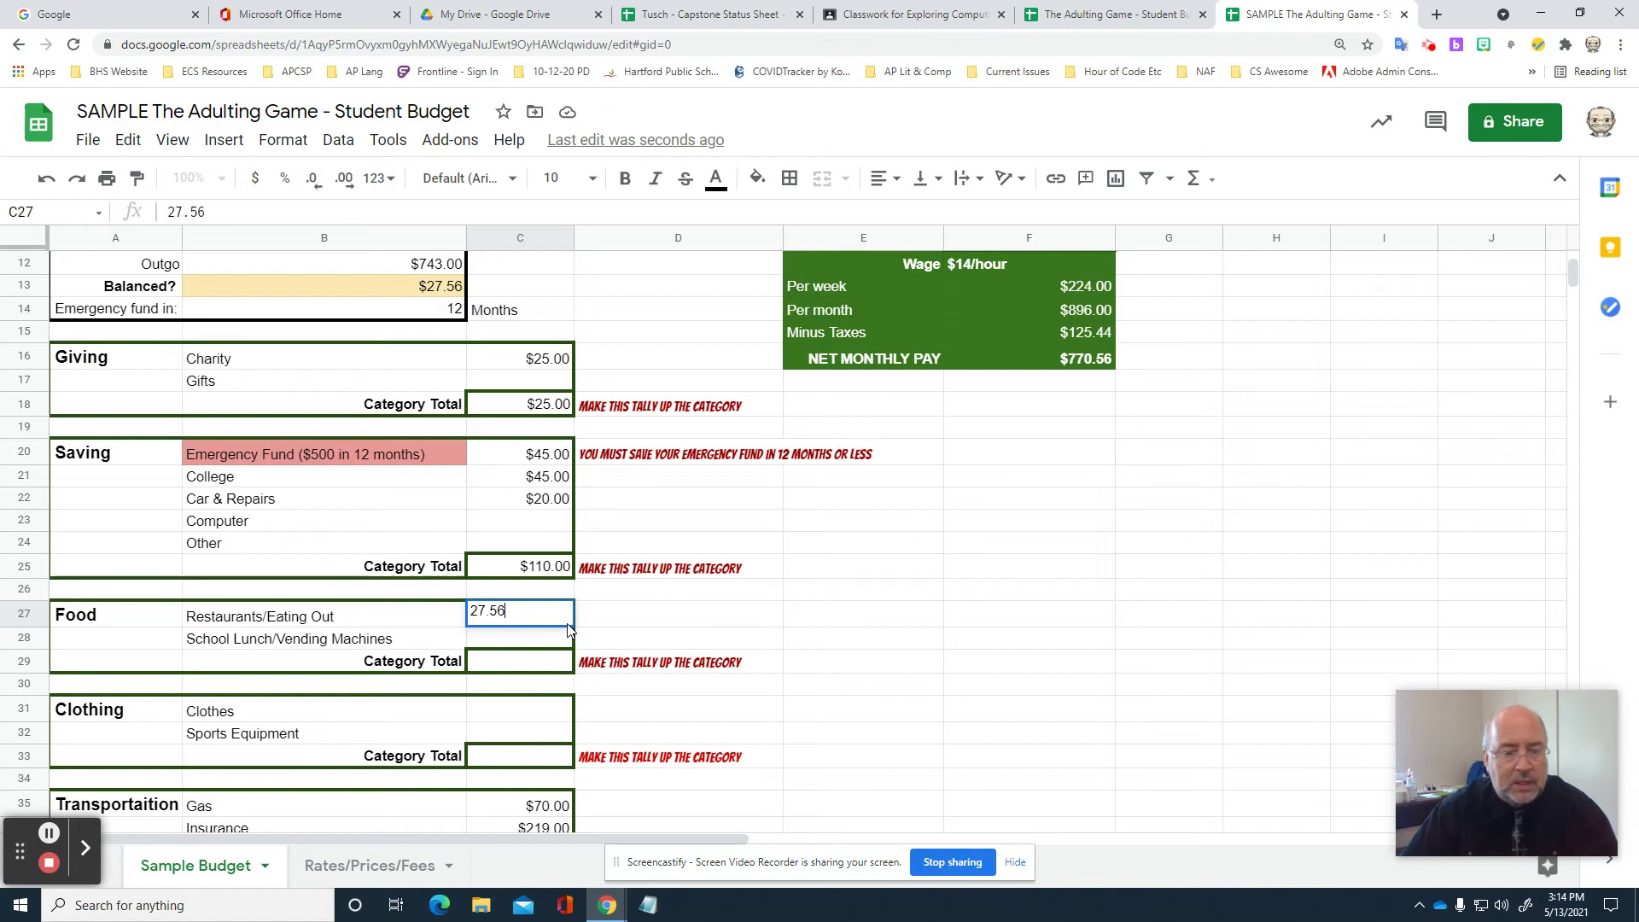
{"action": "key", "text": "Return"}
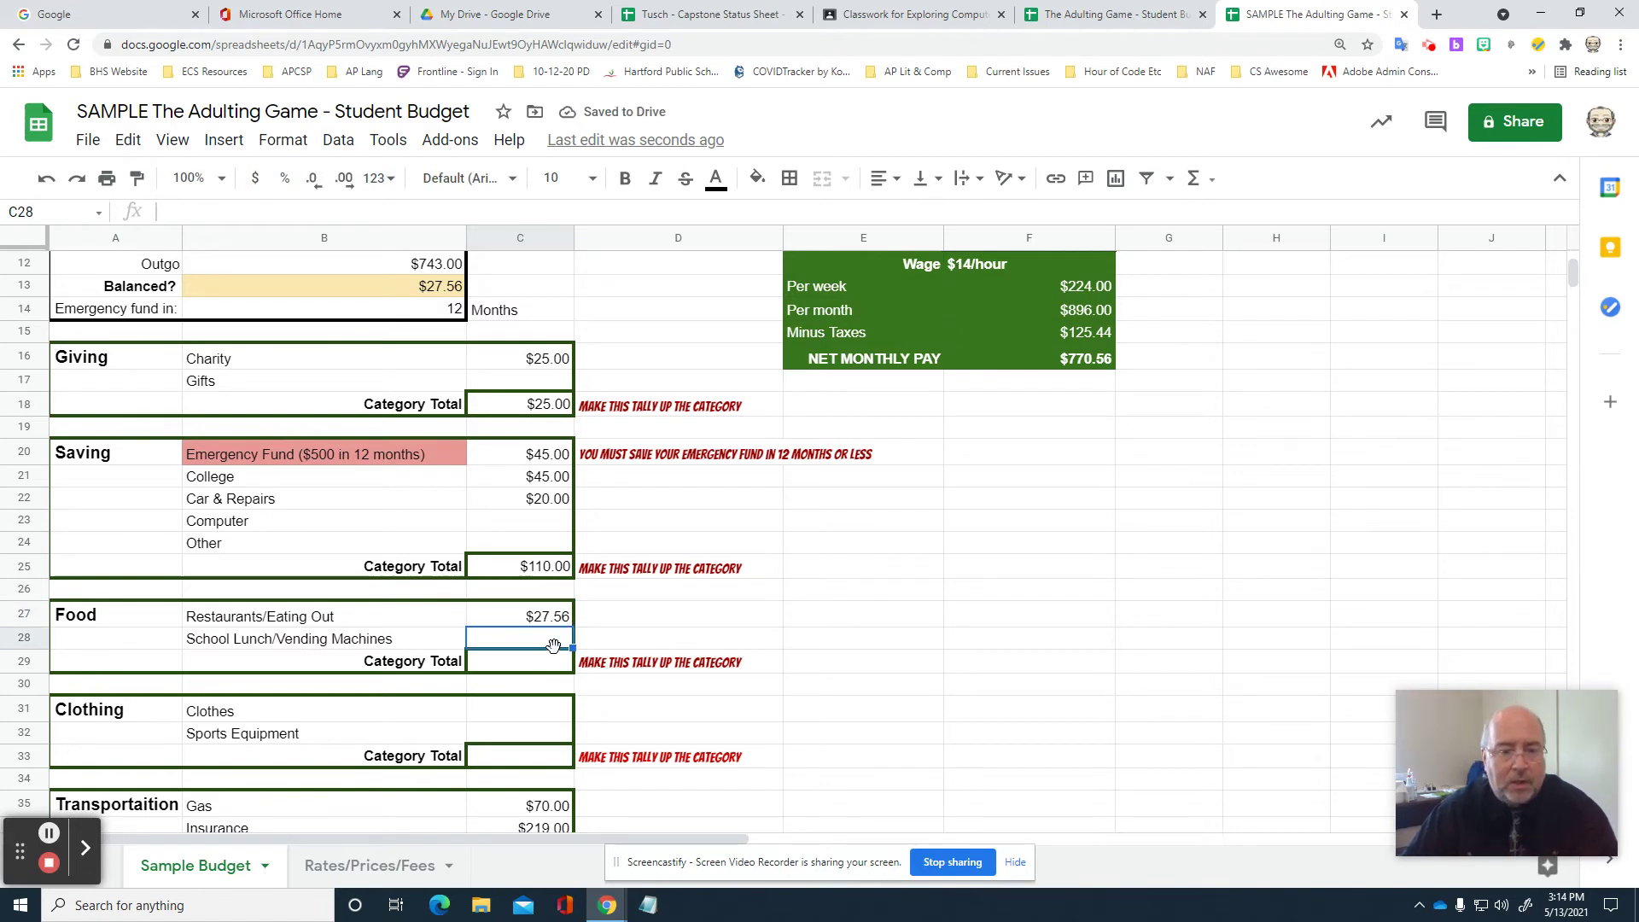
{"action": "type", "text": "10"}
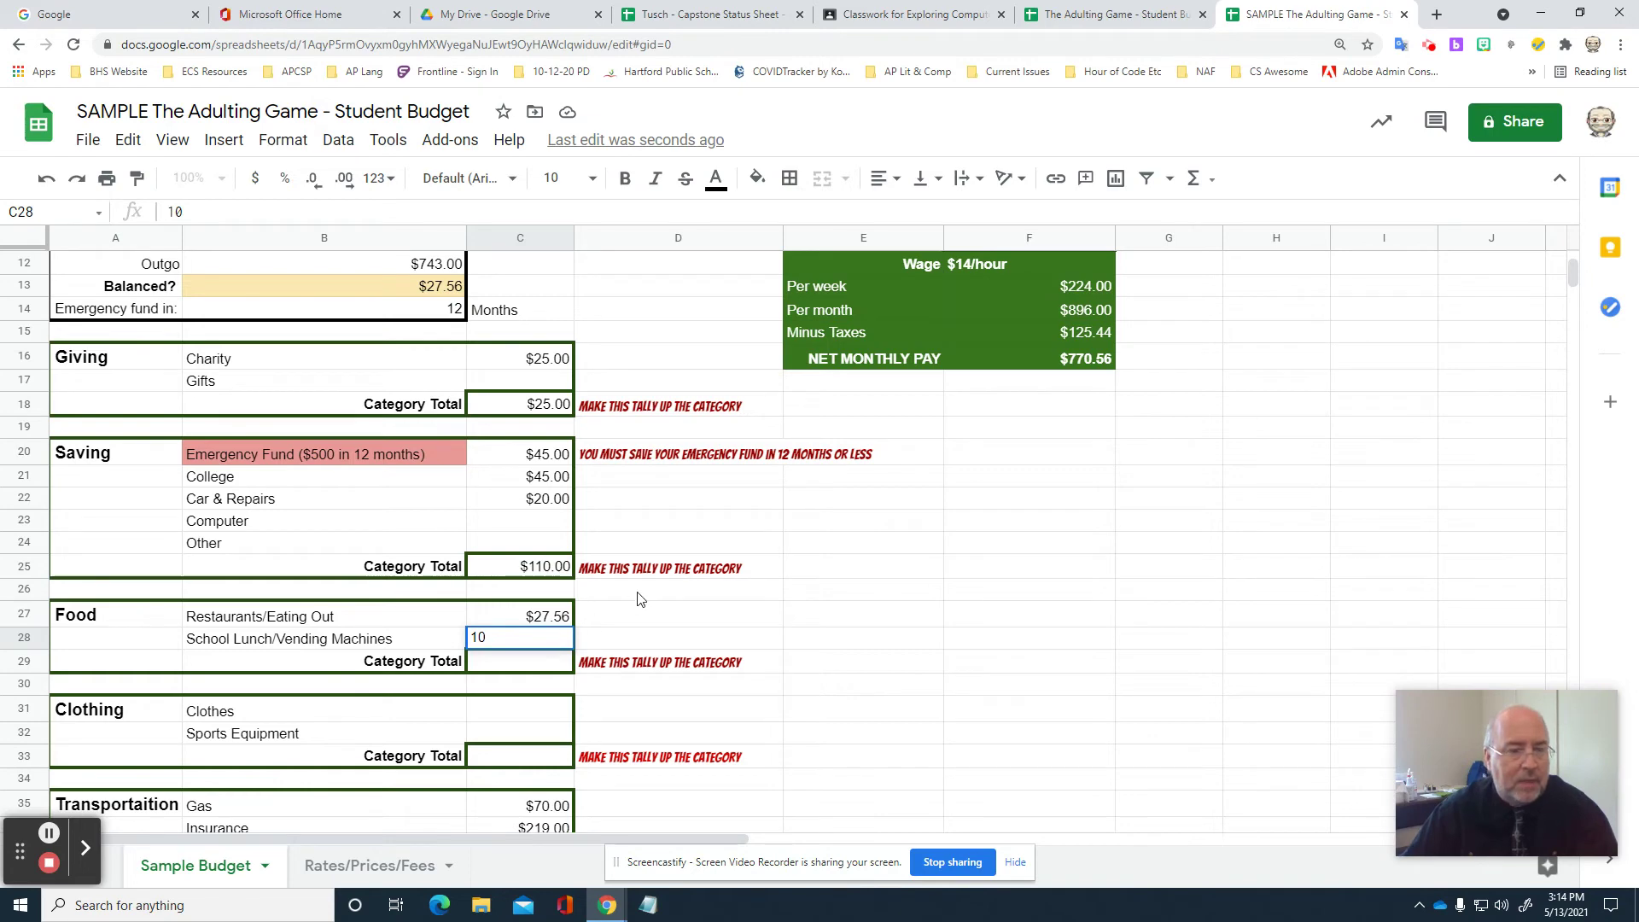
{"action": "left_click", "coordinate": [542, 672]}
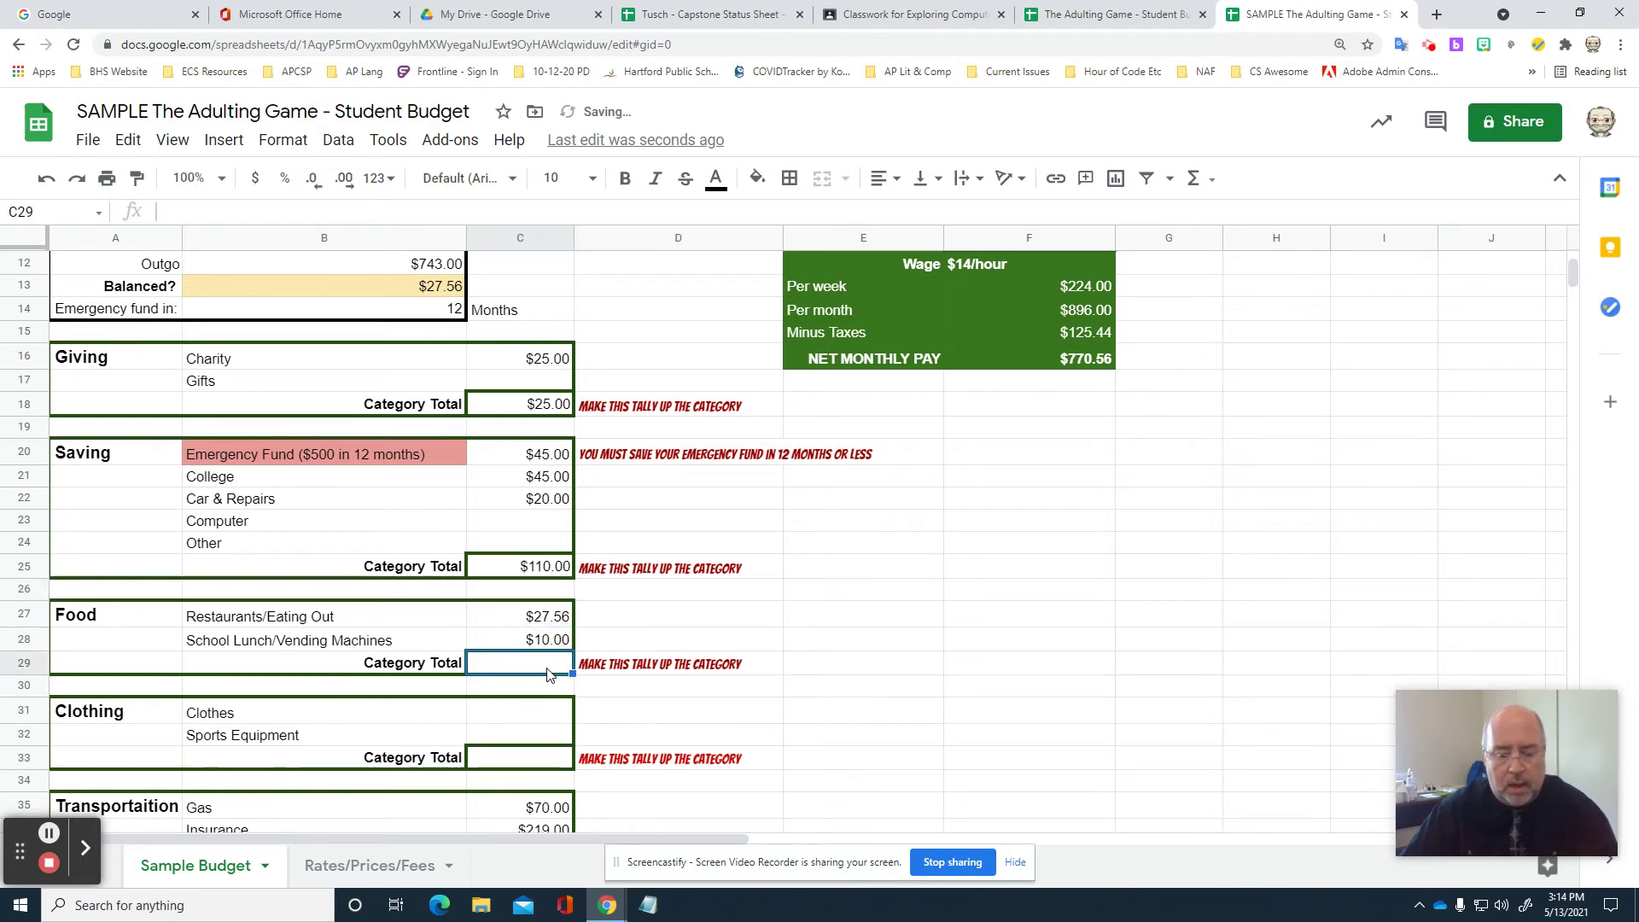
Total the Food category with =SUM(C27:C28), giving $37.56.
{"action": "type", "text": "=SUm"}
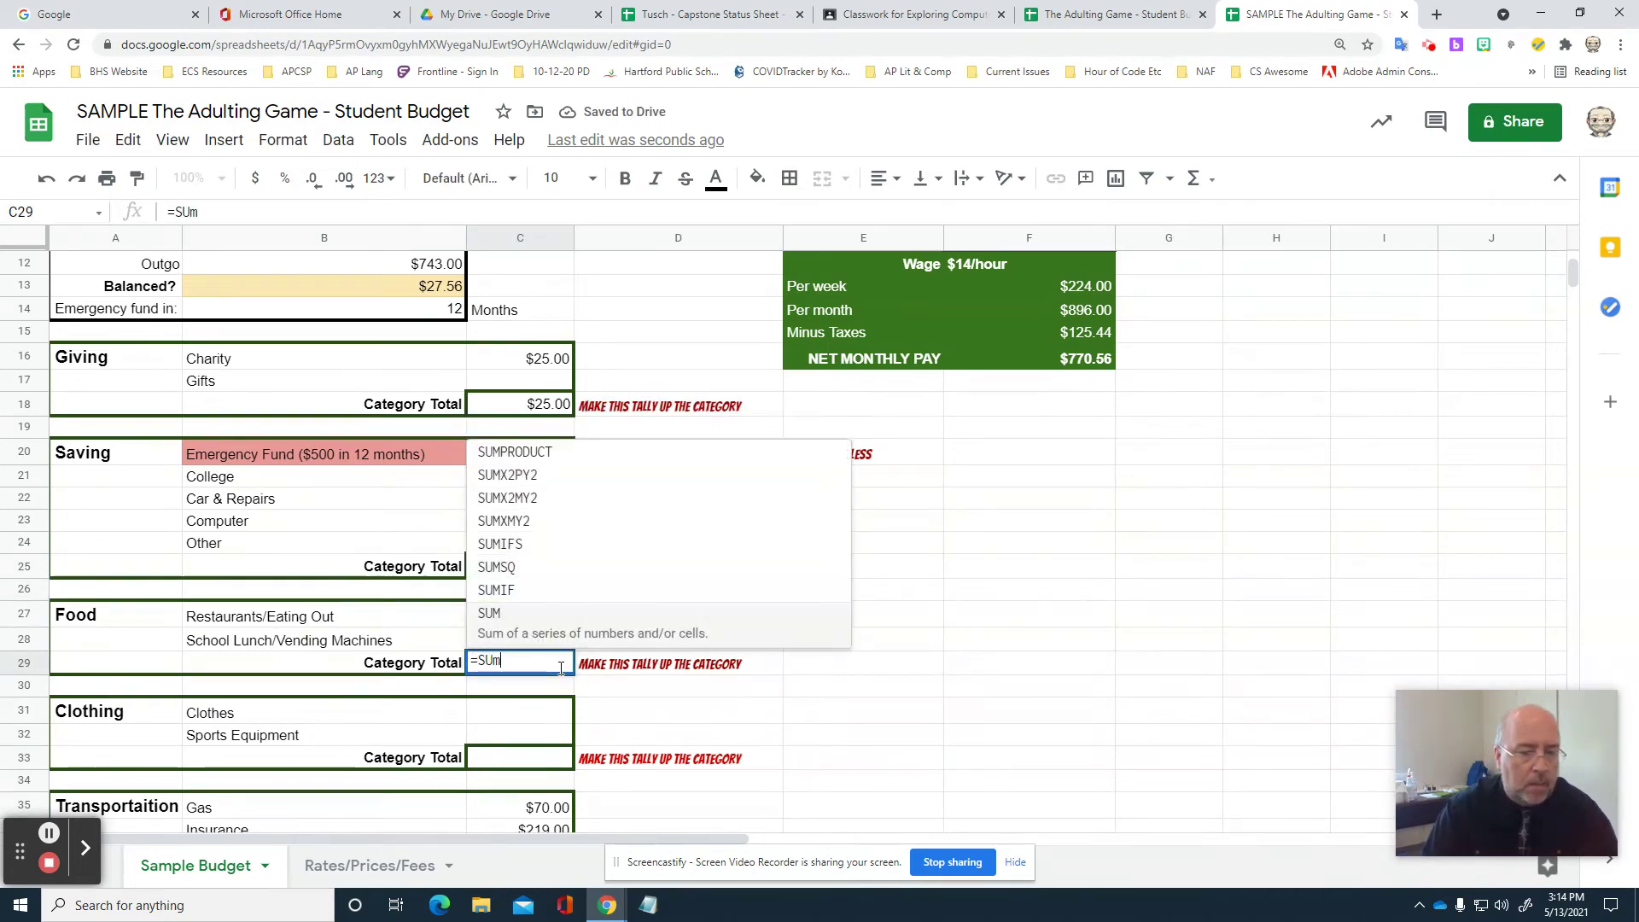
{"action": "left_click", "coordinate": [582, 642]}
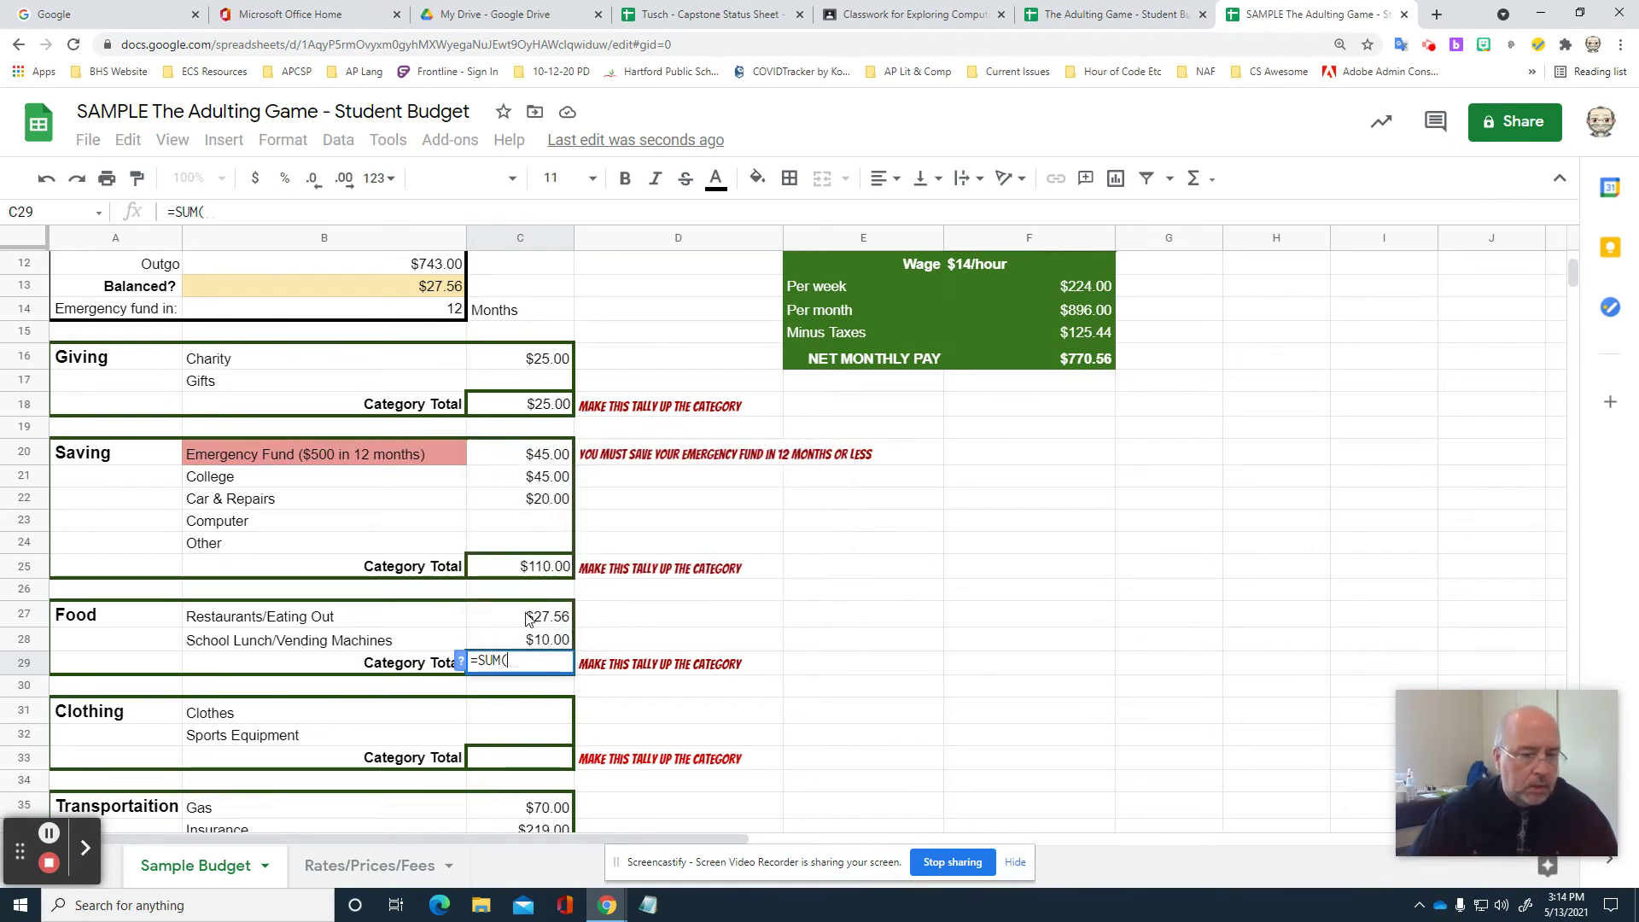
{"action": "left_click_drag", "start_coordinate": [527, 618], "coordinate": [524, 645]}
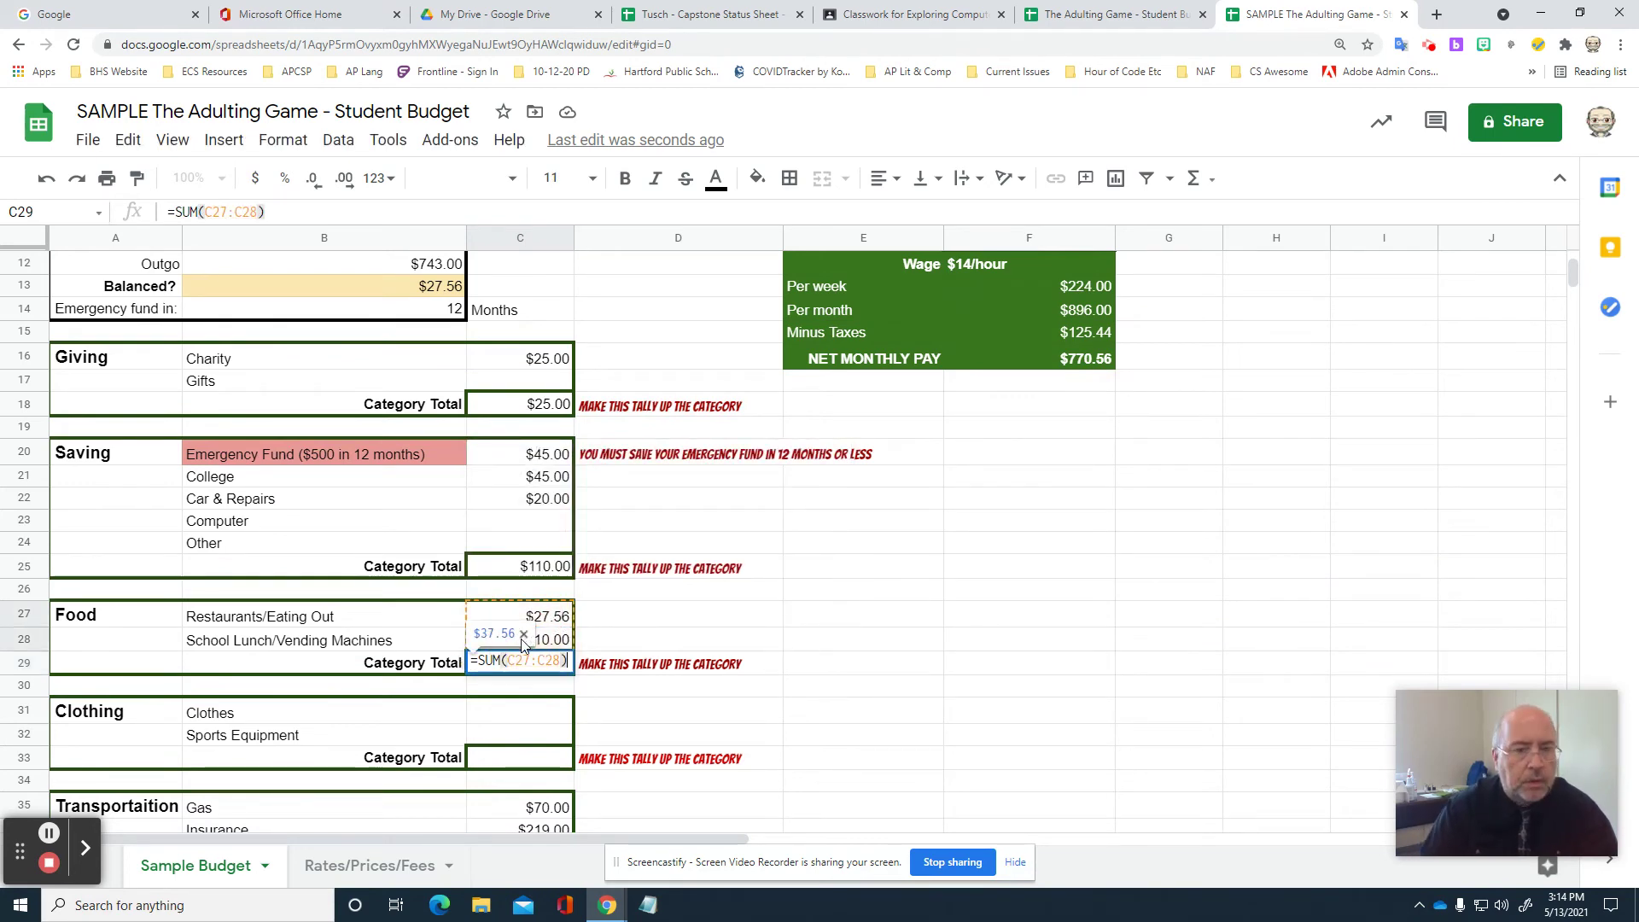
{"action": "key", "text": "Return"}
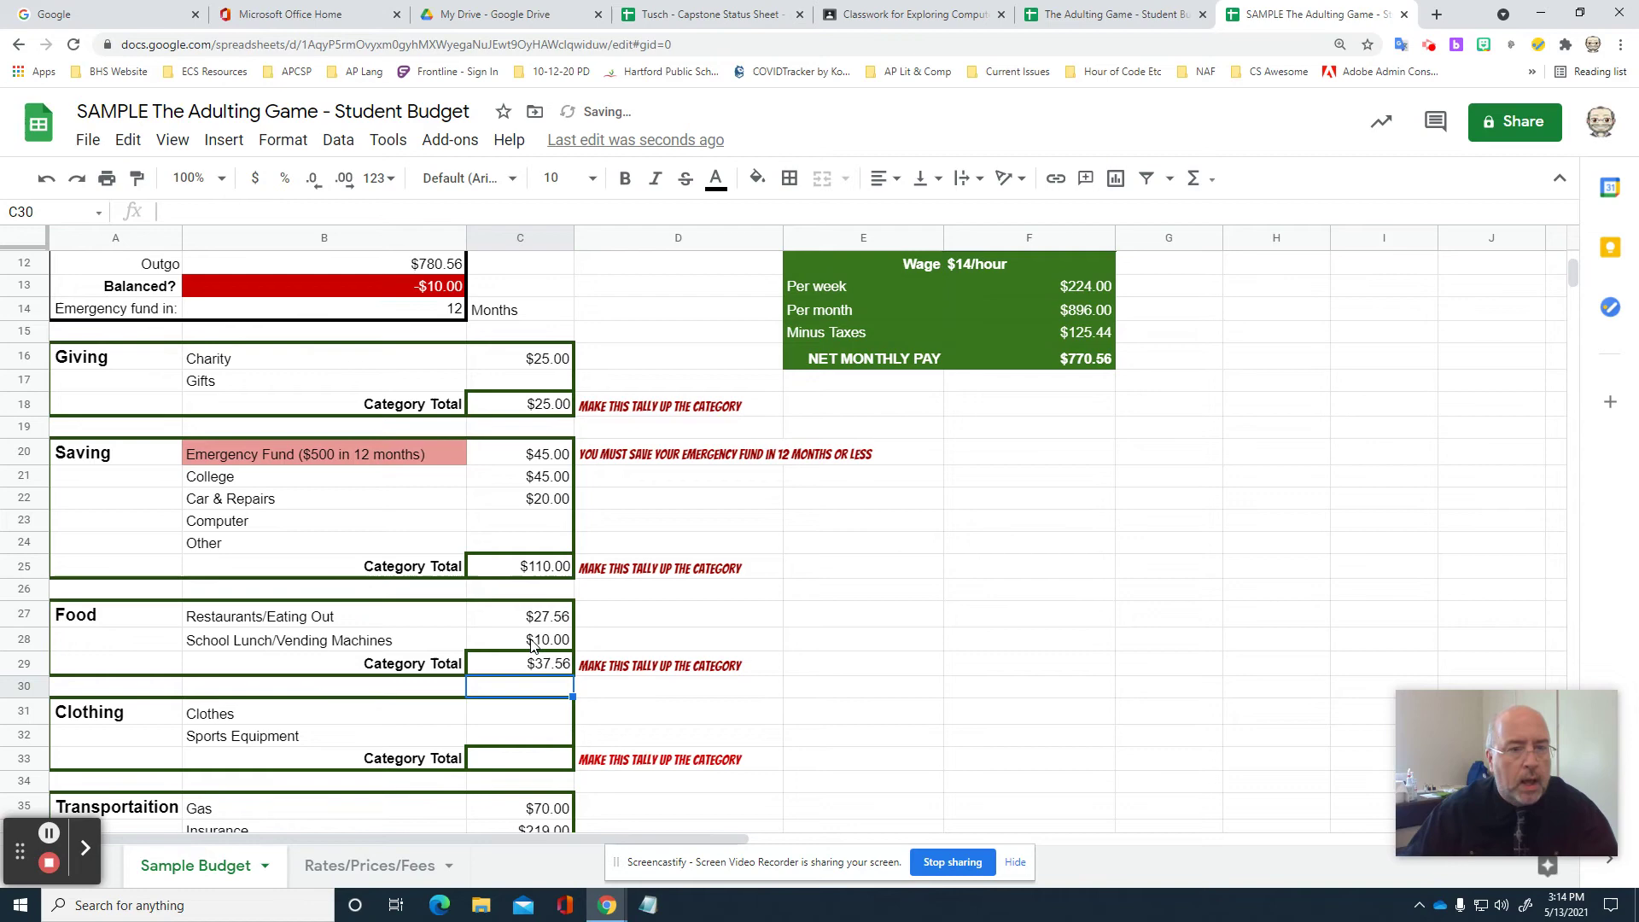
{"action": "scroll", "coordinate": [531, 647], "scroll_direction": "up", "scroll_amount": 2}
{"action": "scroll", "coordinate": [546, 675], "scroll_direction": "down", "scroll_amount": 1}
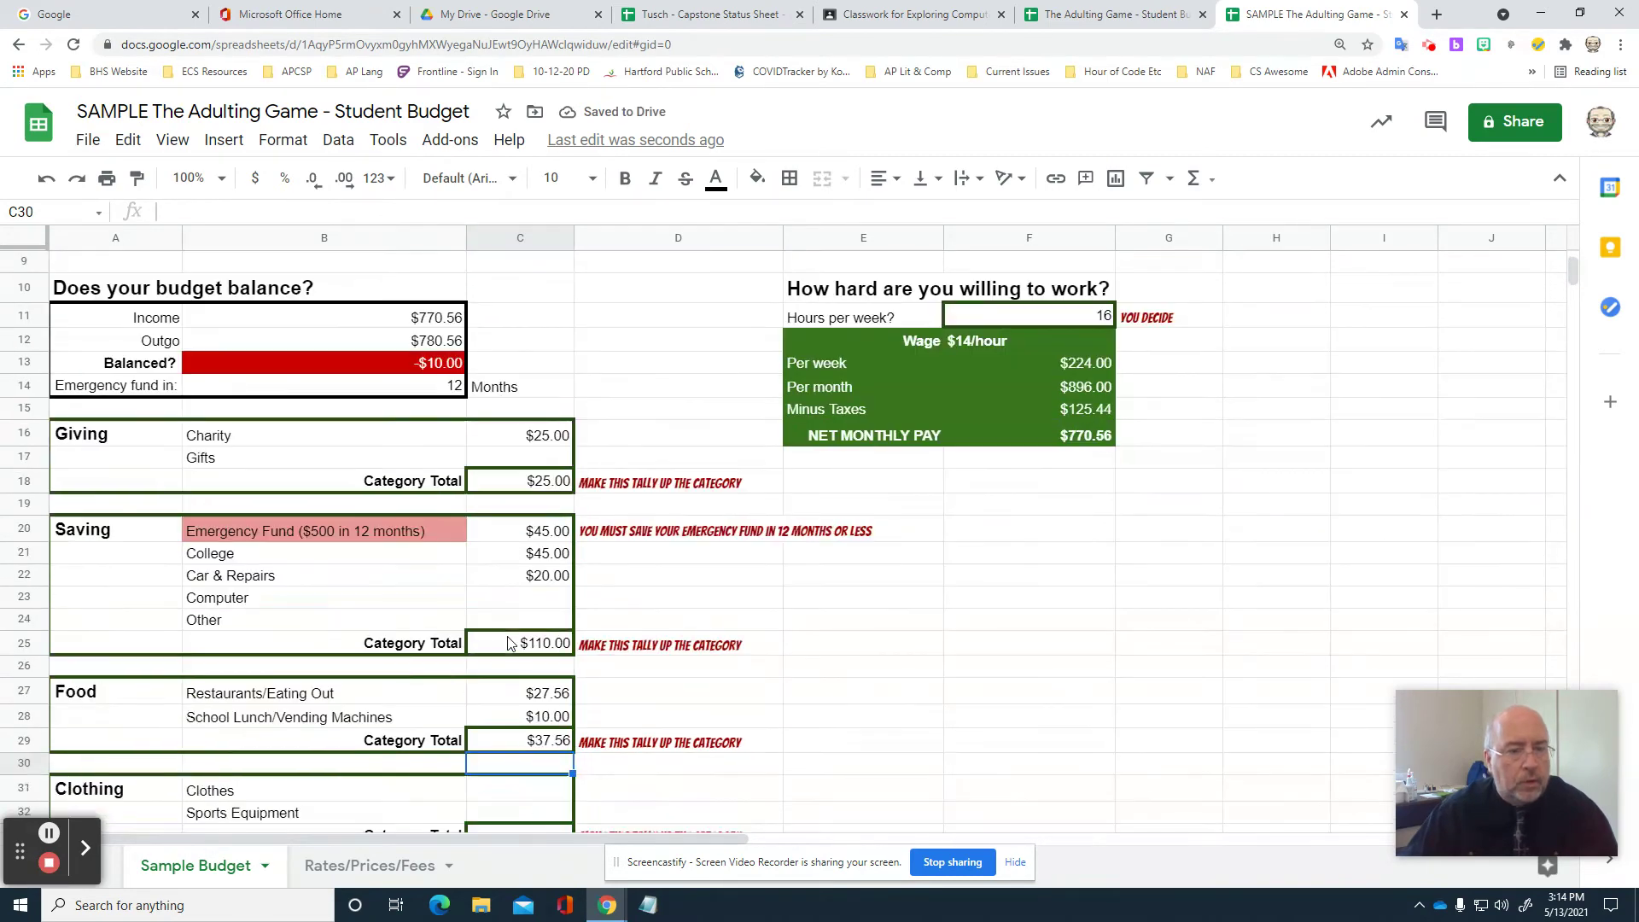
{"action": "left_click", "coordinate": [564, 714]}
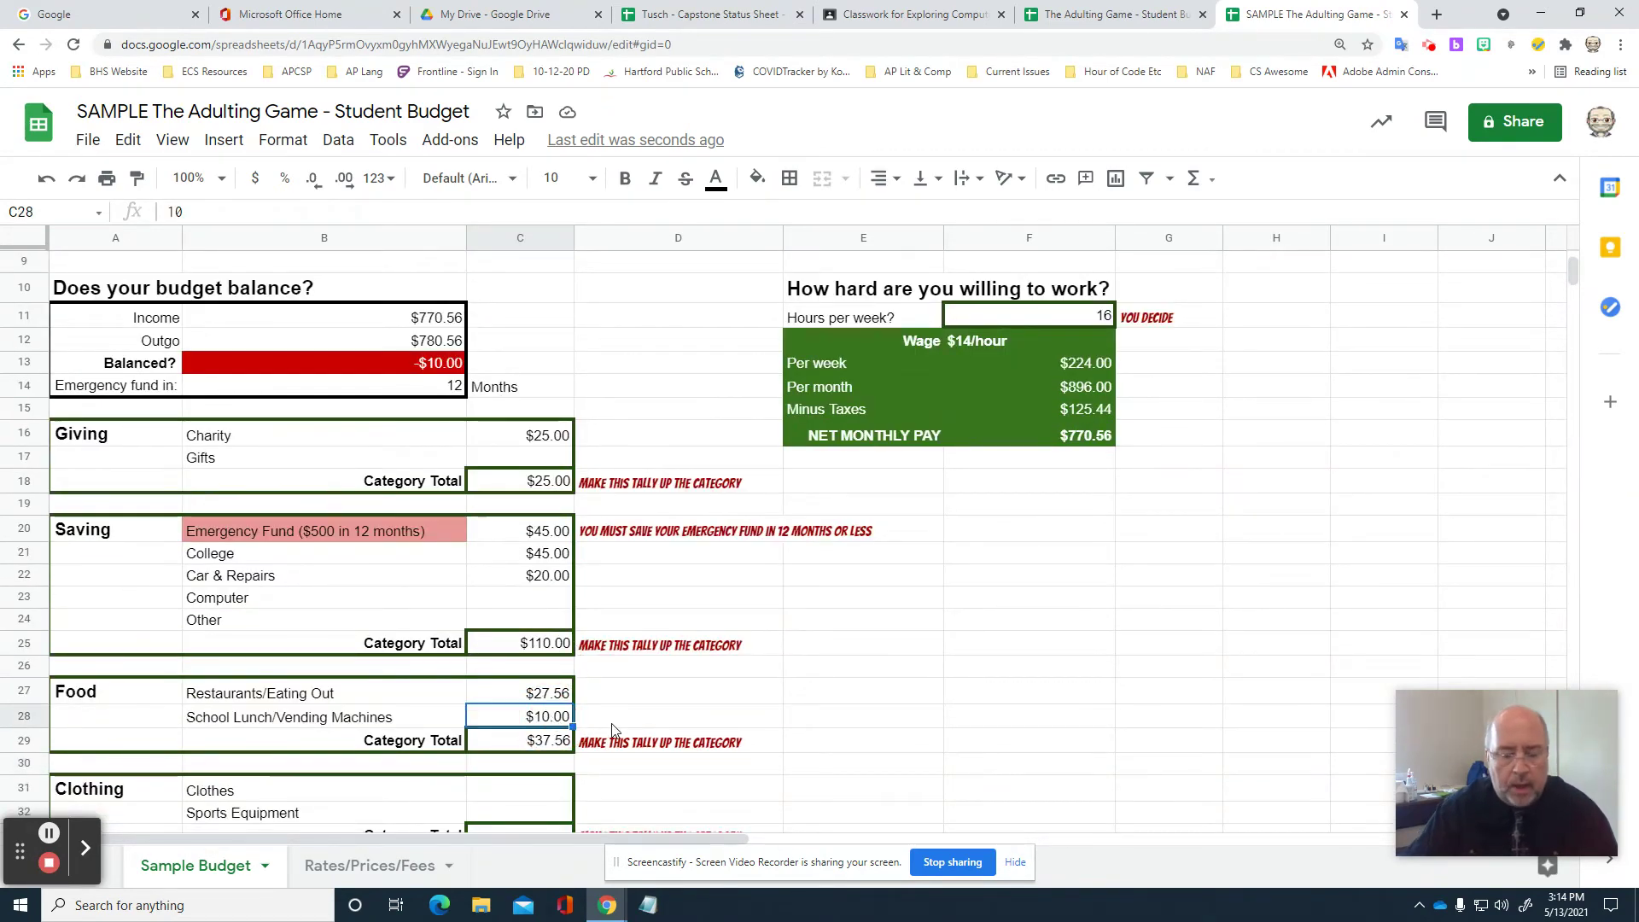
Set School Lunch, Clothes and Sports Equipment each to $0.
{"action": "key", "text": "Delete"}
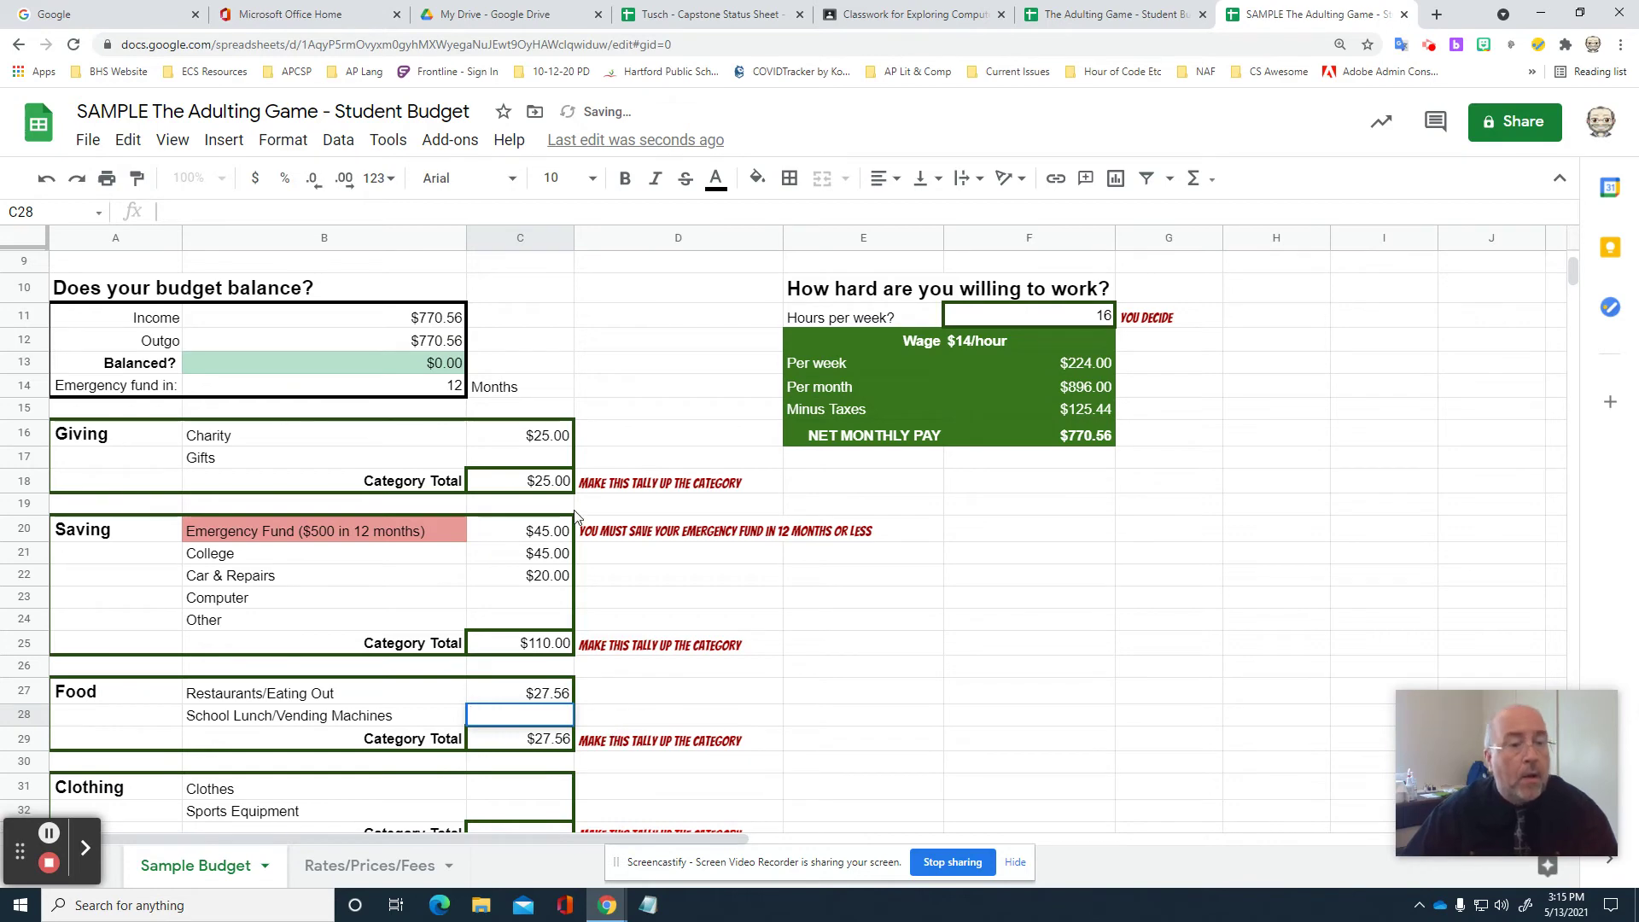
{"action": "key", "text": "Return"}
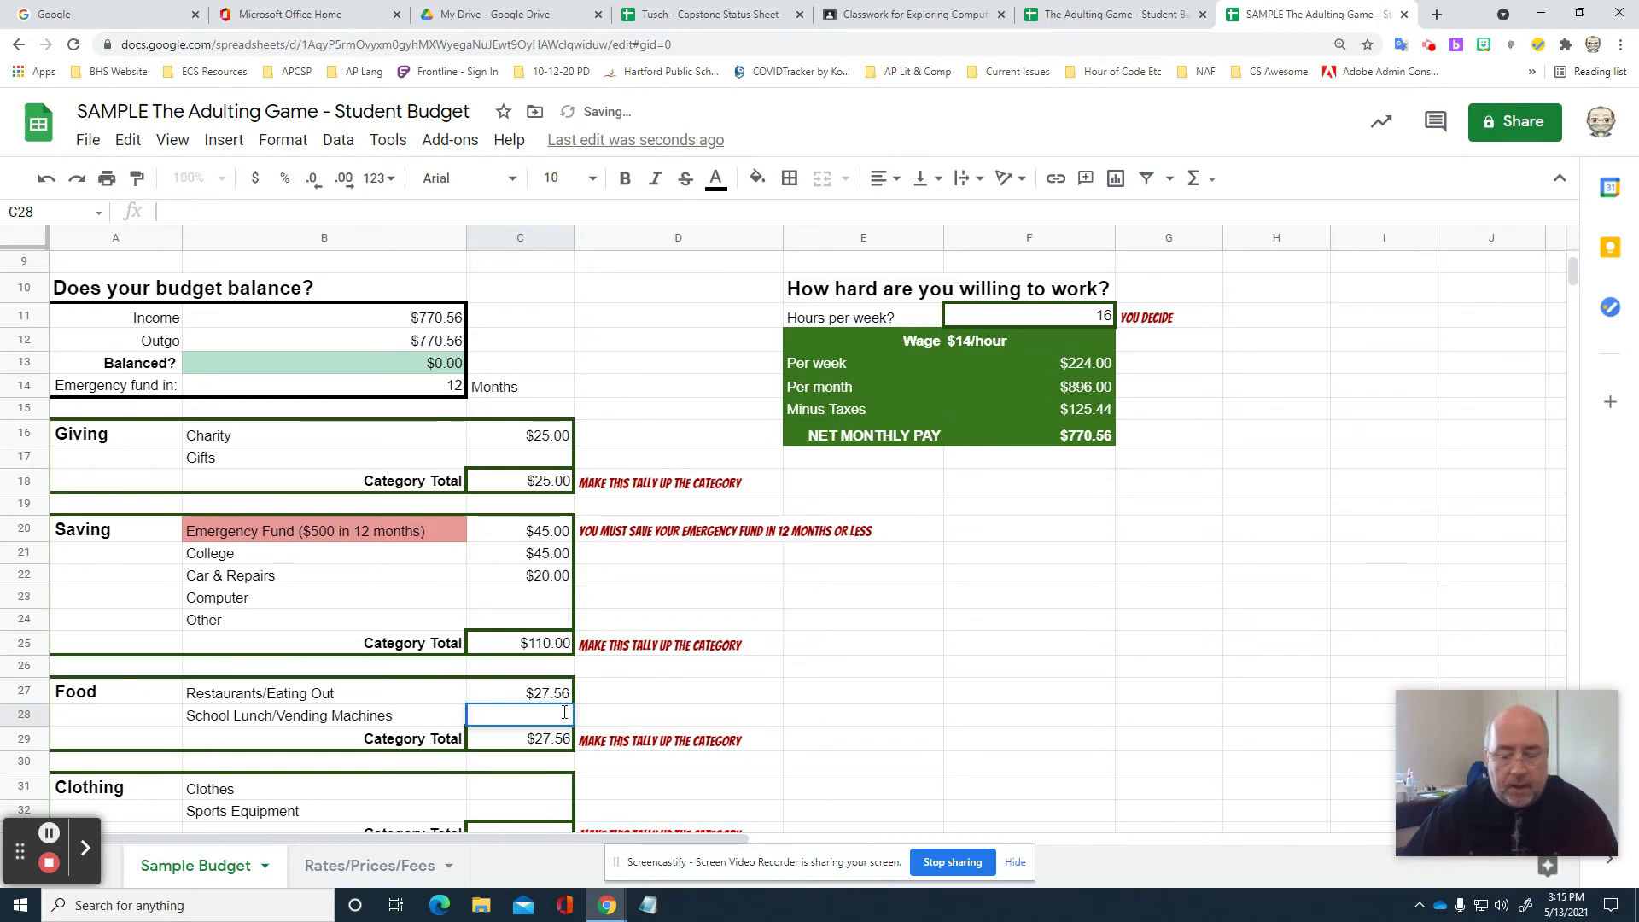
{"action": "type", "text": "0"}
{"action": "key", "text": "Return"}
{"action": "scroll", "coordinate": [672, 727], "scroll_direction": "down", "scroll_amount": 2}
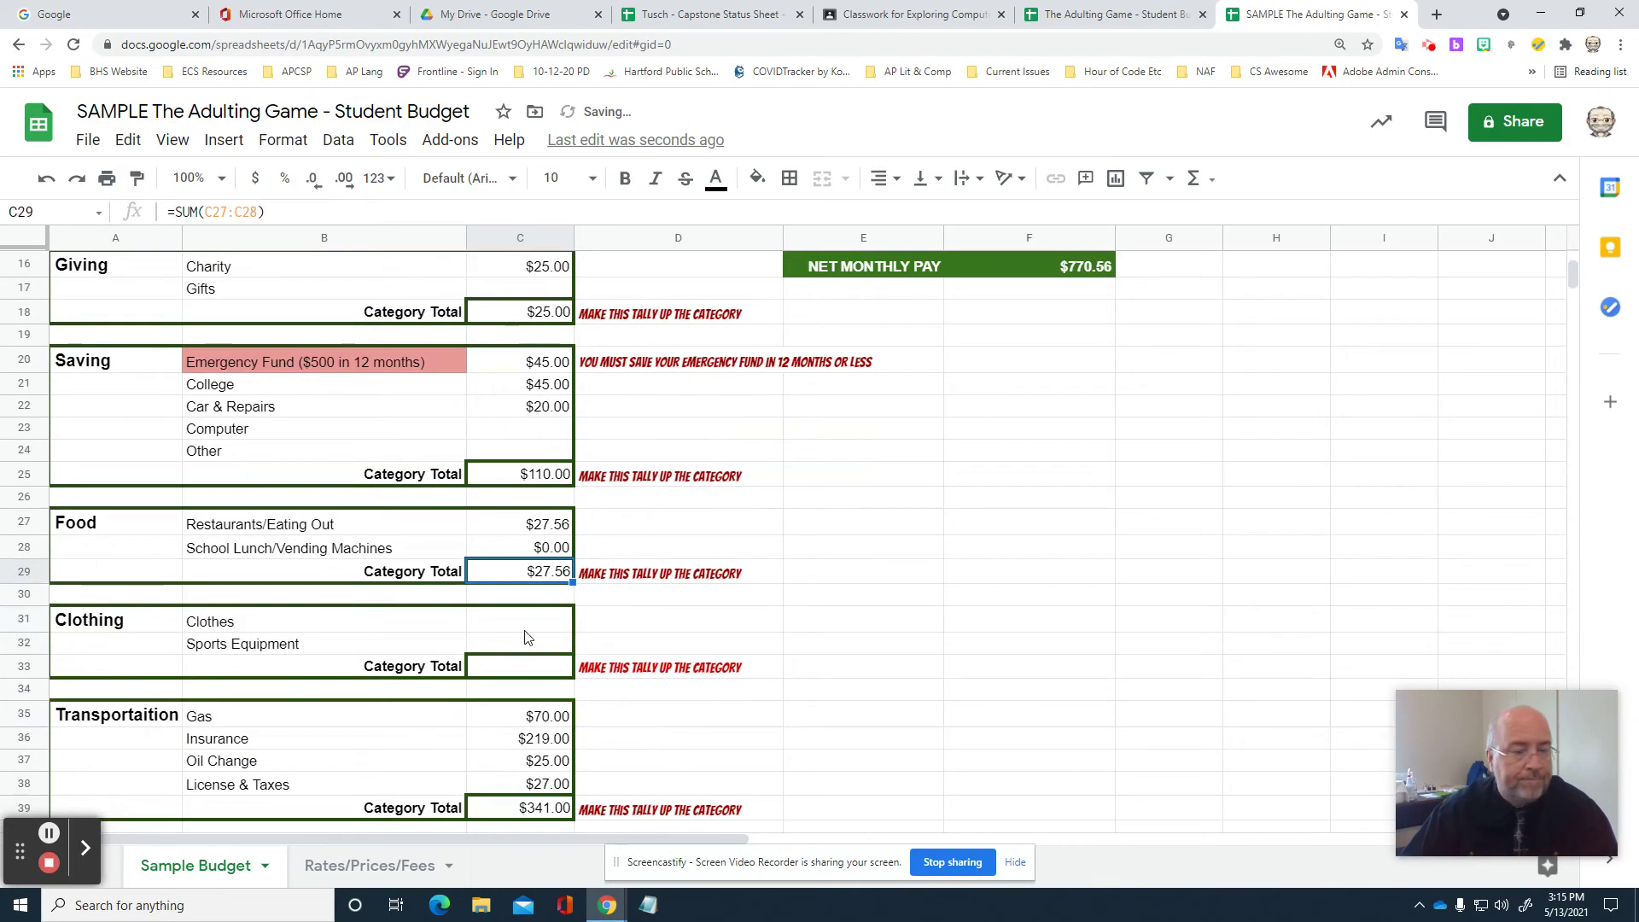
{"action": "left_click", "coordinate": [553, 617]}
{"action": "type", "text": "0"}
{"action": "key", "text": "Return"}
{"action": "type", "text": "0"}
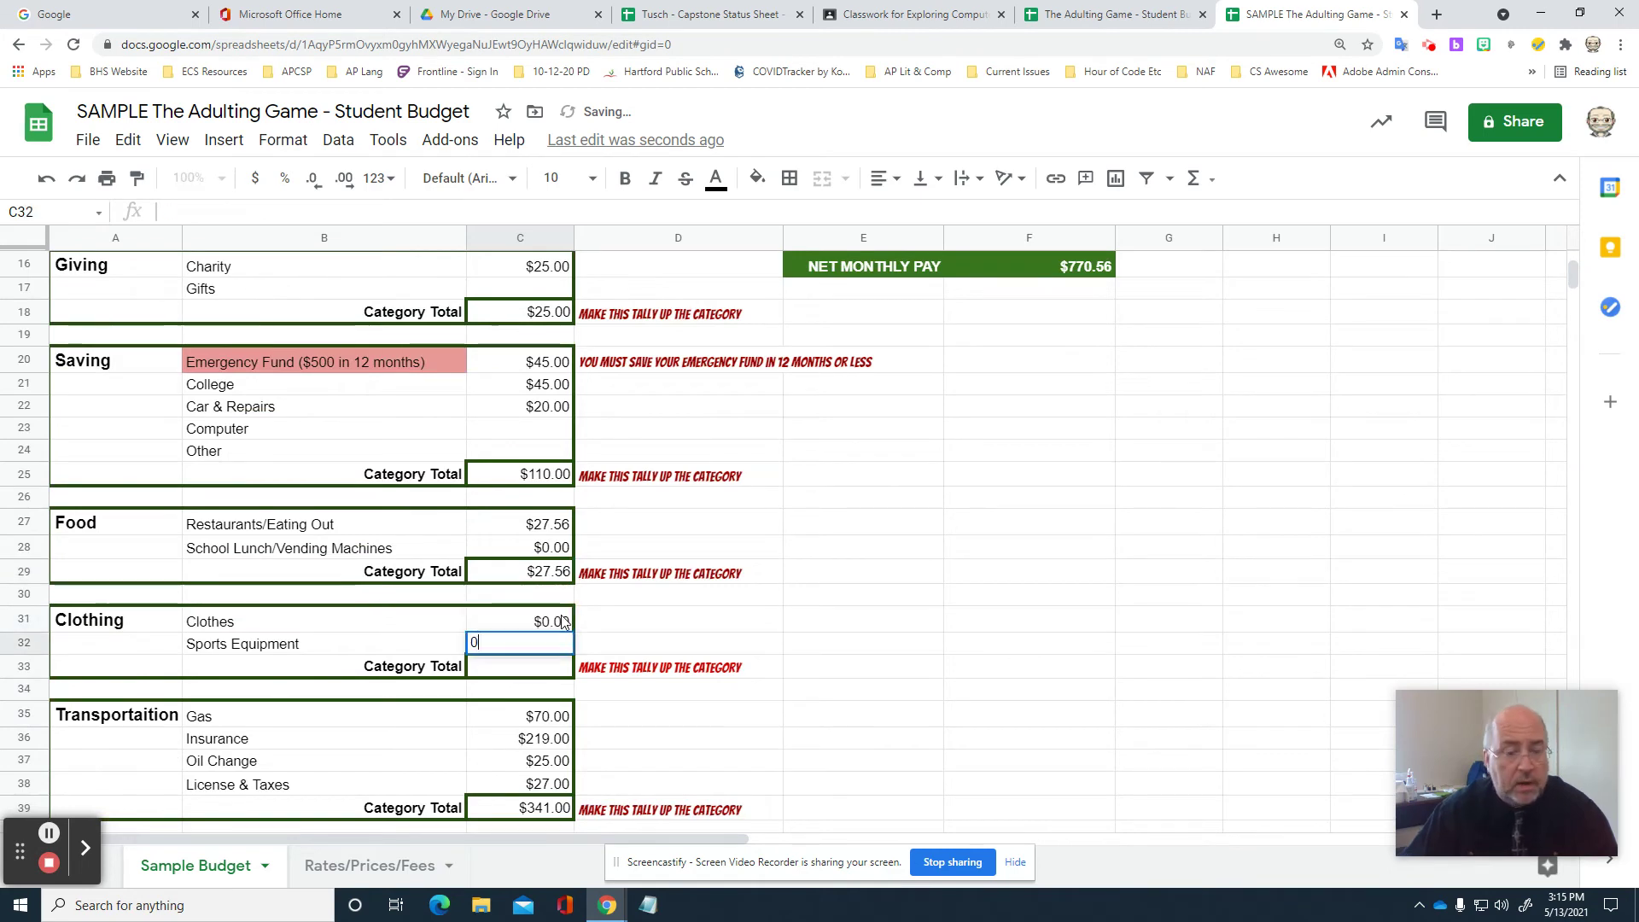
{"action": "key", "text": "Return"}
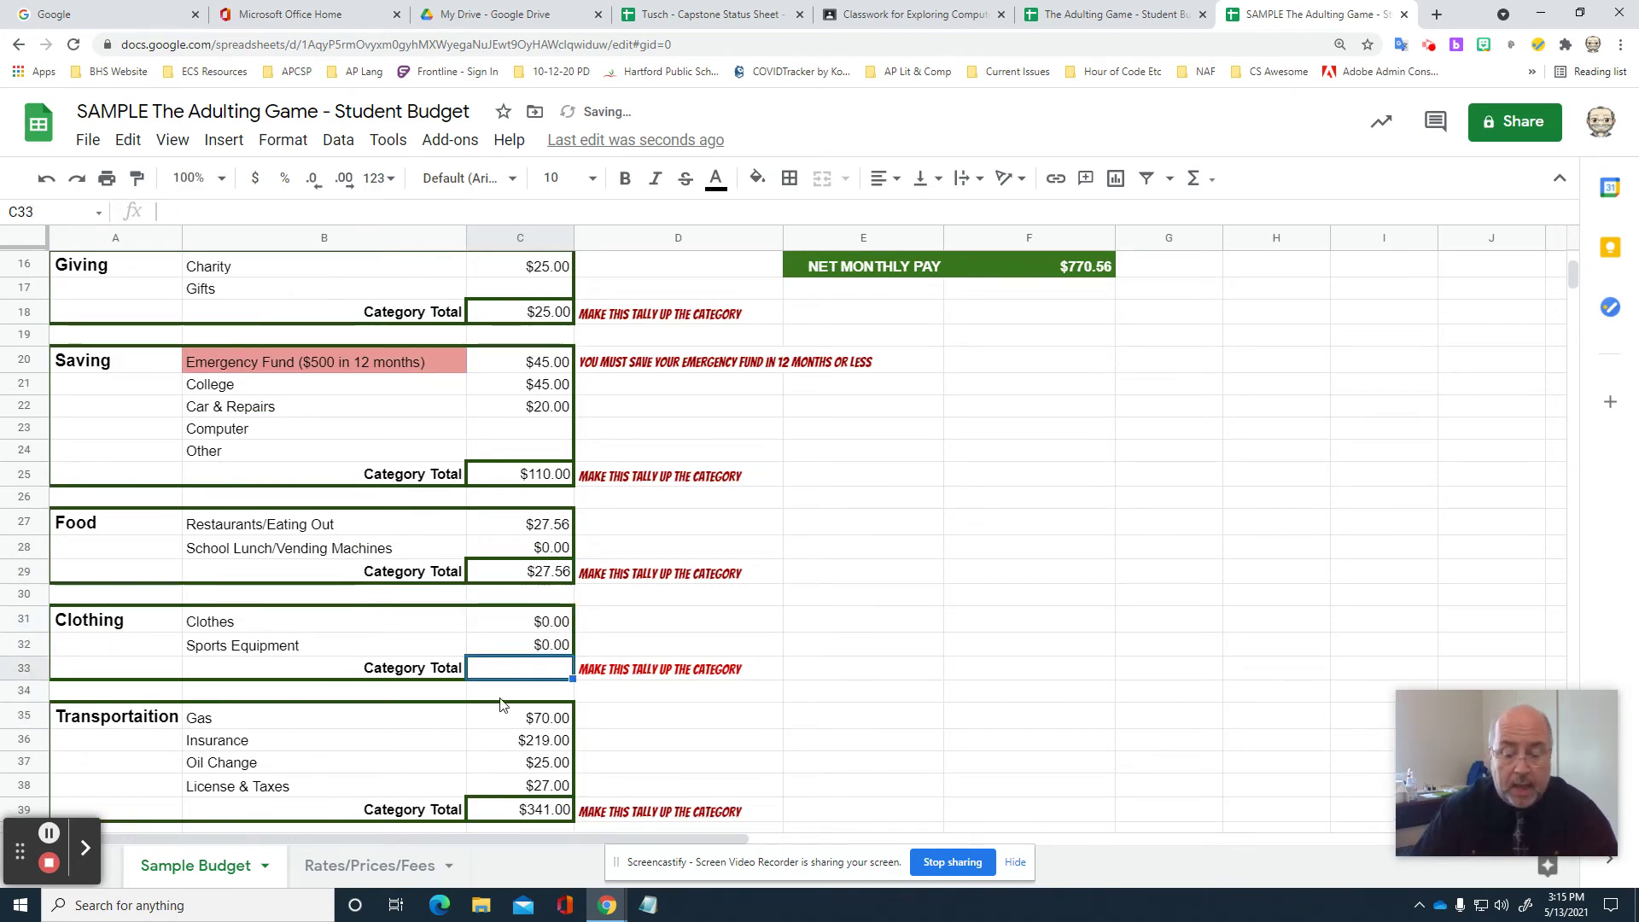
Total the Clothing category with =SUM(C31:C32).
{"action": "type", "text": "=sUM("}
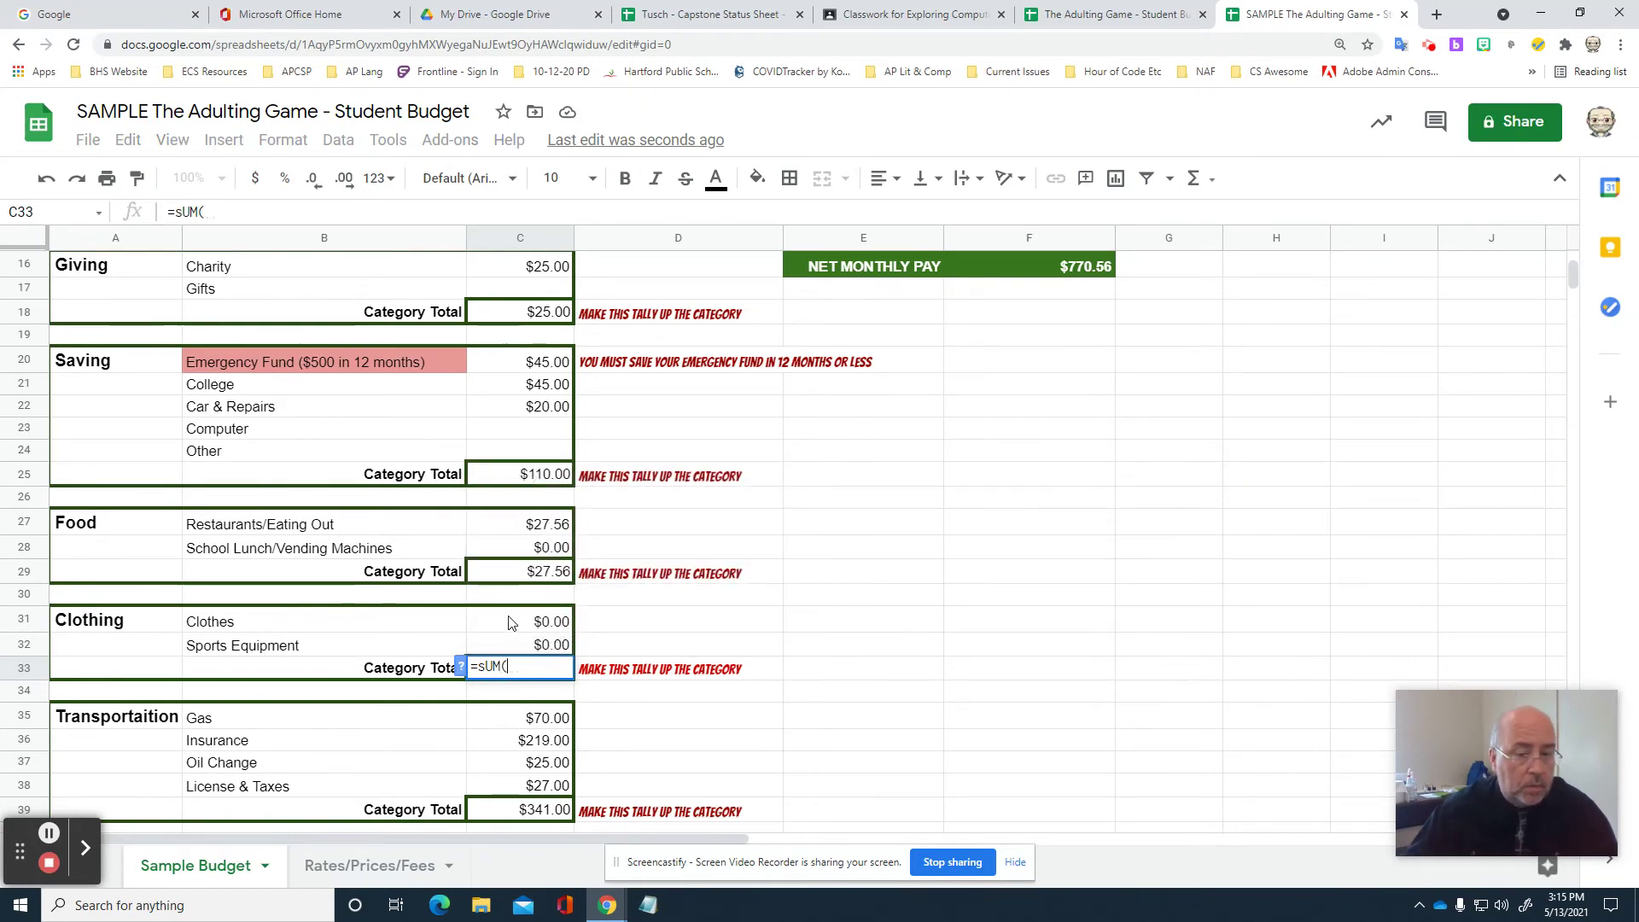
{"action": "left_click_drag", "start_coordinate": [512, 622], "coordinate": [502, 644]}
{"action": "type", "text": ")"}
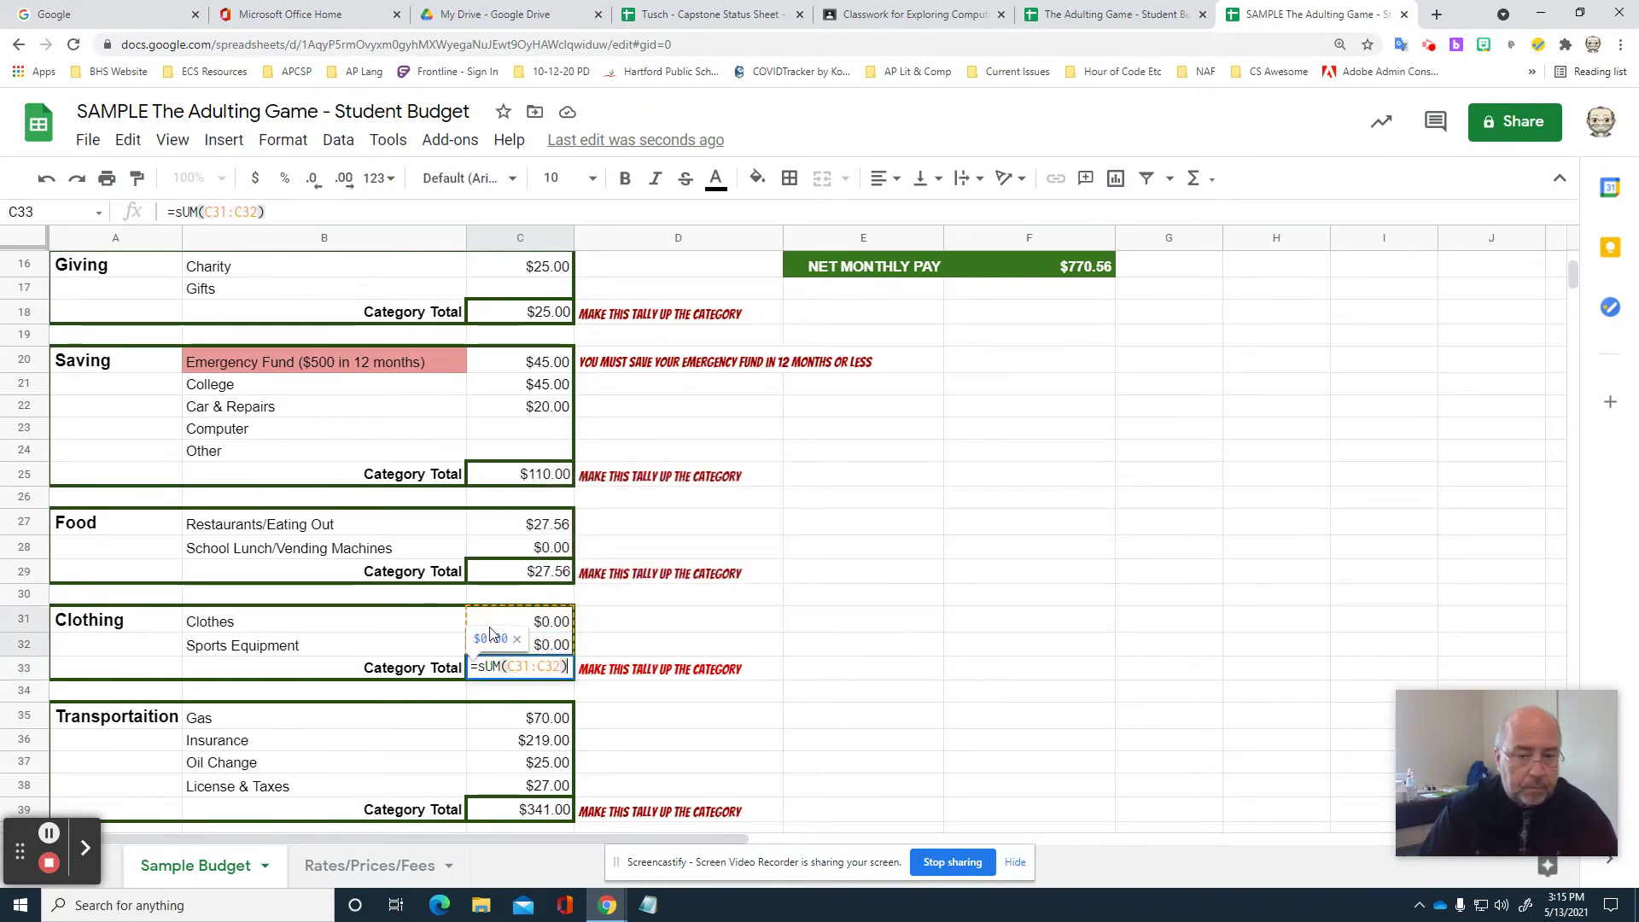
{"action": "key", "text": "Return"}
{"action": "scroll", "coordinate": [495, 636], "scroll_direction": "down", "scroll_amount": 3}
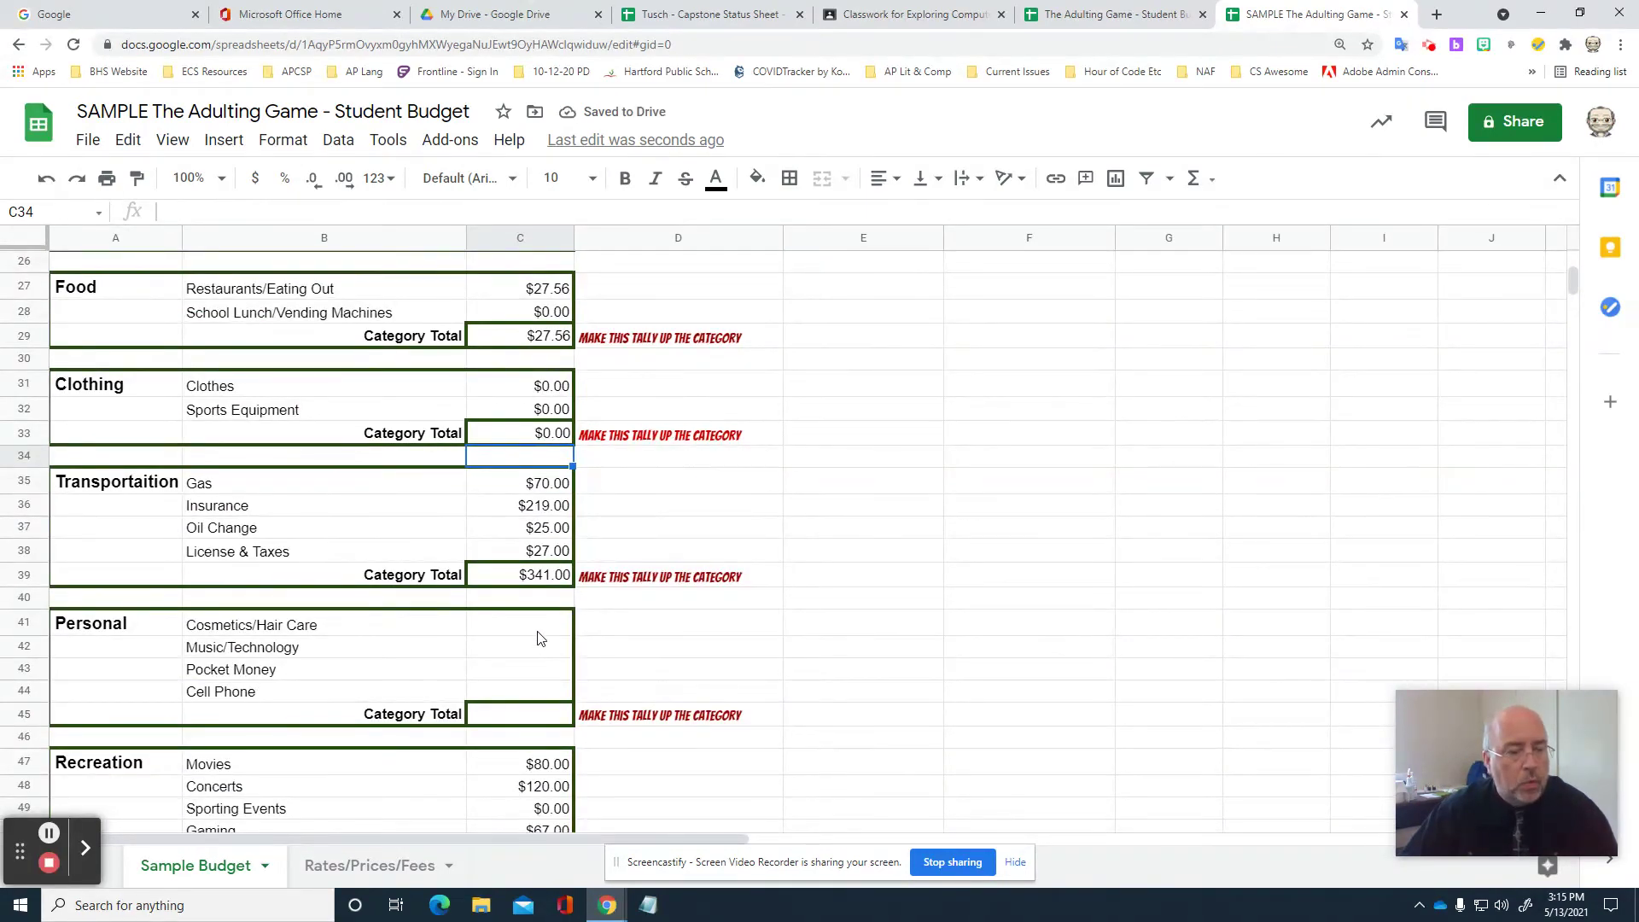
Enter =SUM(C41:C44) in the Personal Category Total cell C45.
{"action": "left_click", "coordinate": [538, 638]}
{"action": "left_click", "coordinate": [550, 654]}
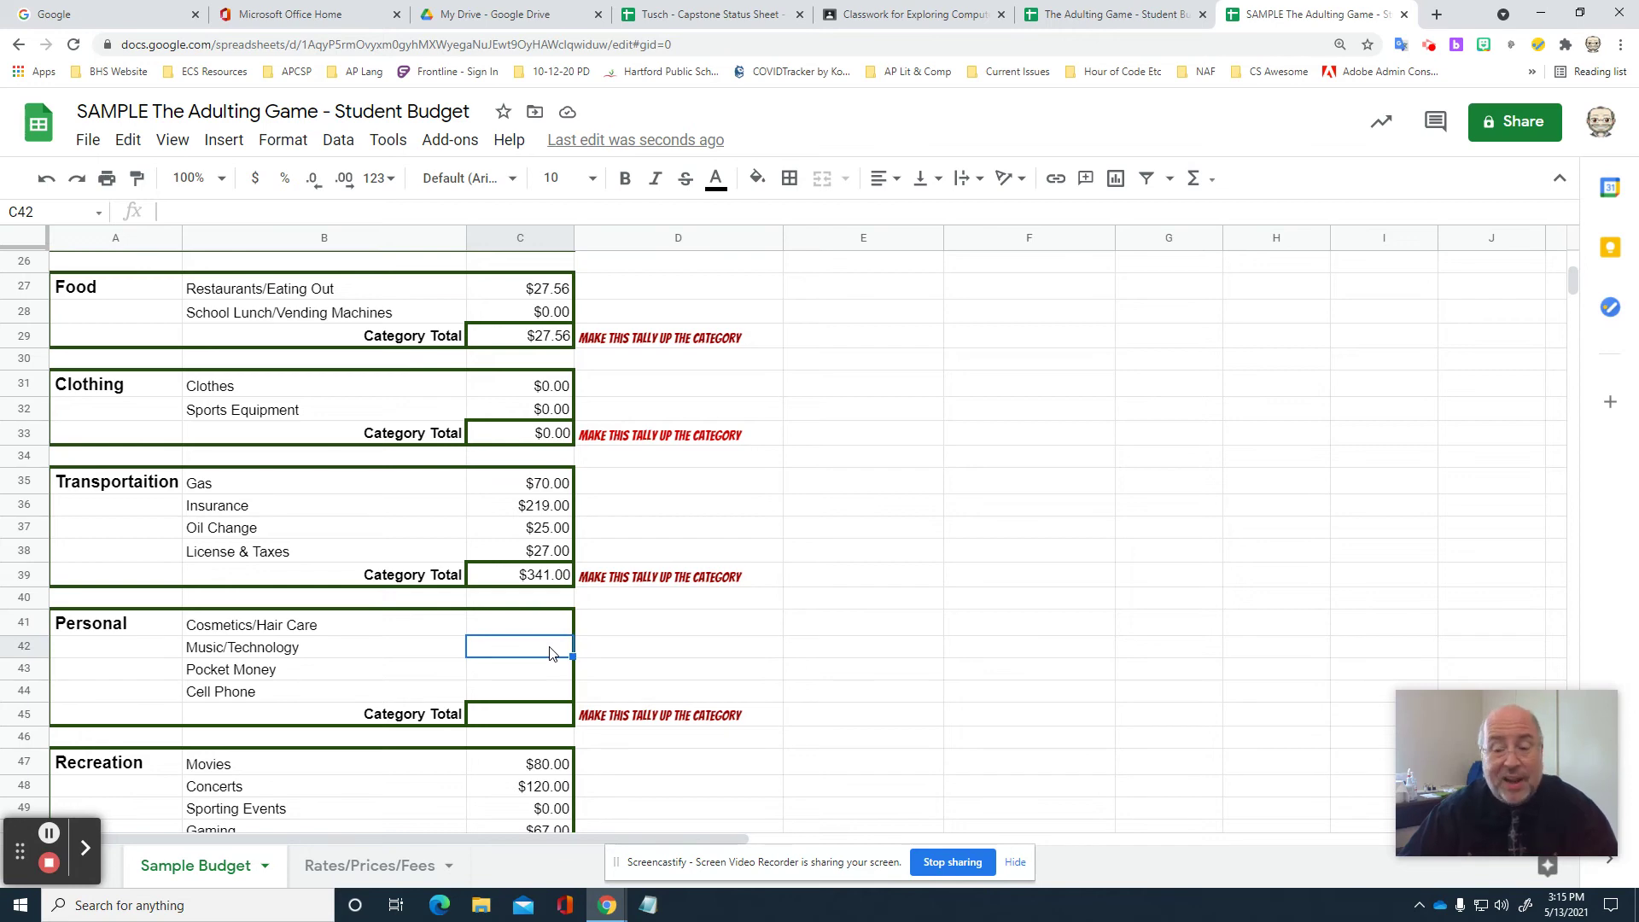
{"action": "left_click", "coordinate": [532, 712]}
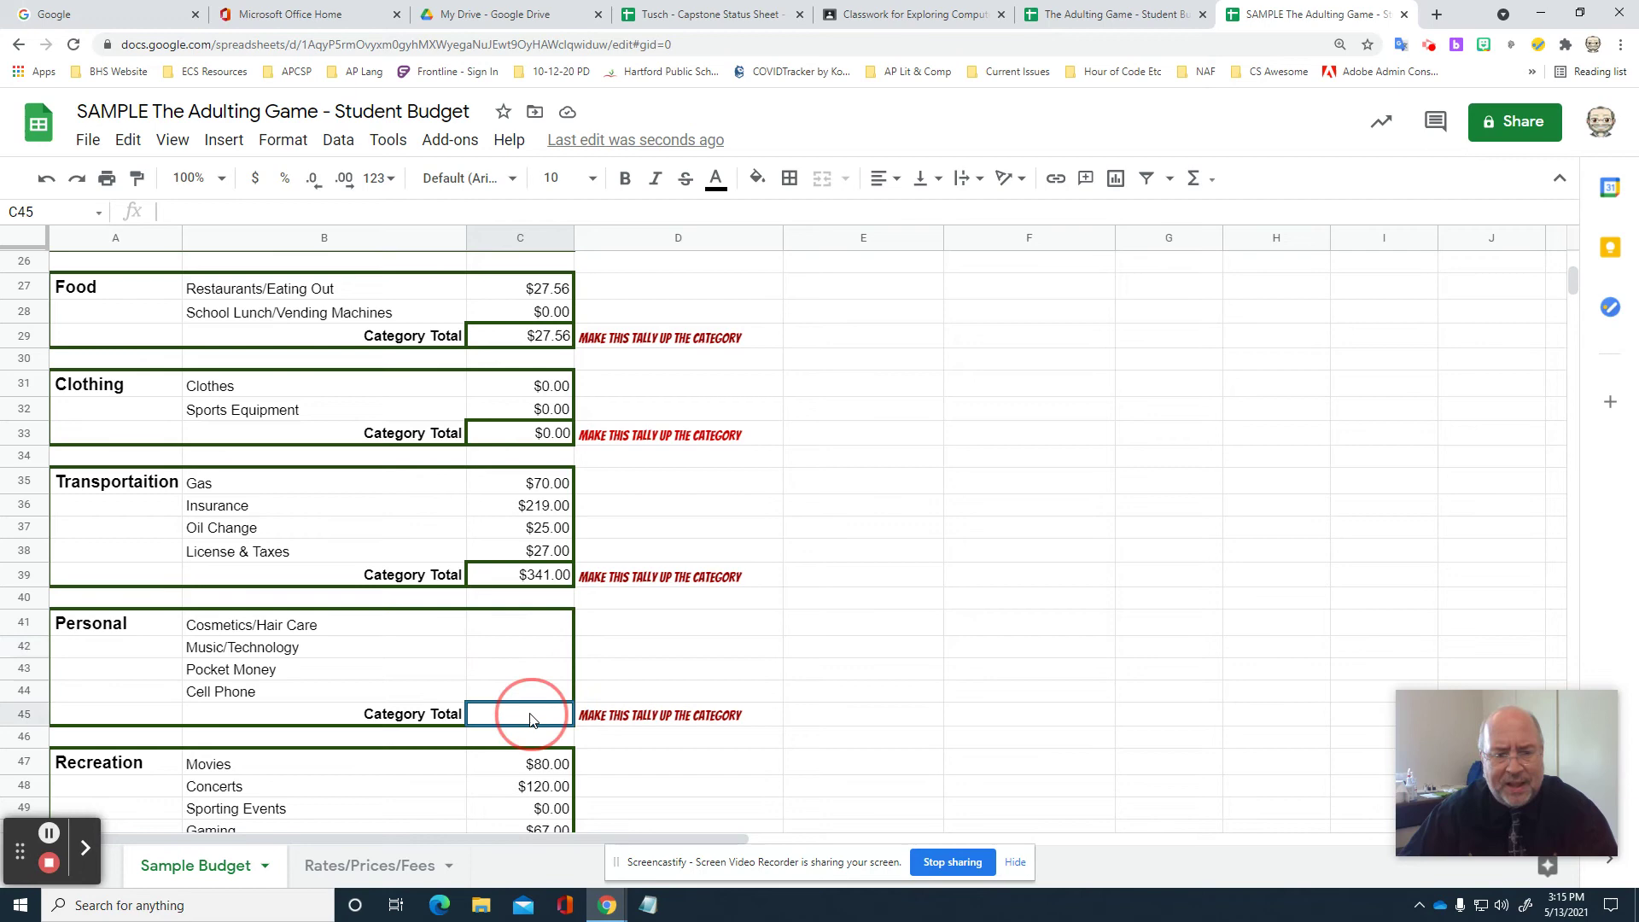
{"action": "type", "text": "=SUM("}
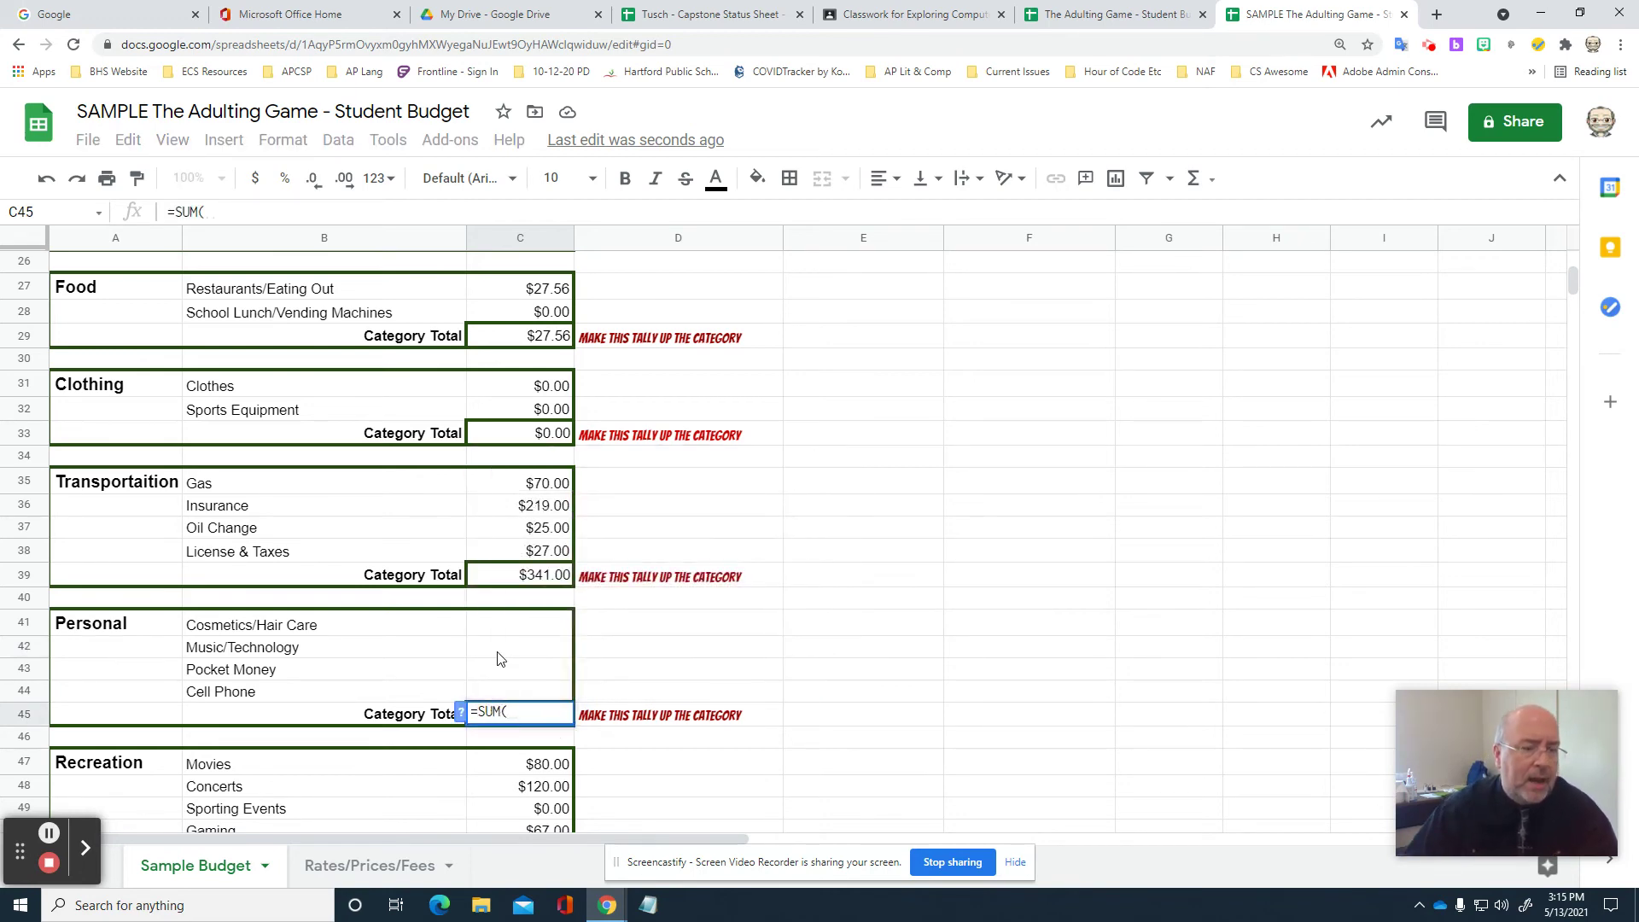
{"action": "left_click_drag", "start_coordinate": [529, 632], "coordinate": [551, 696]}
{"action": "key", "text": "Return"}
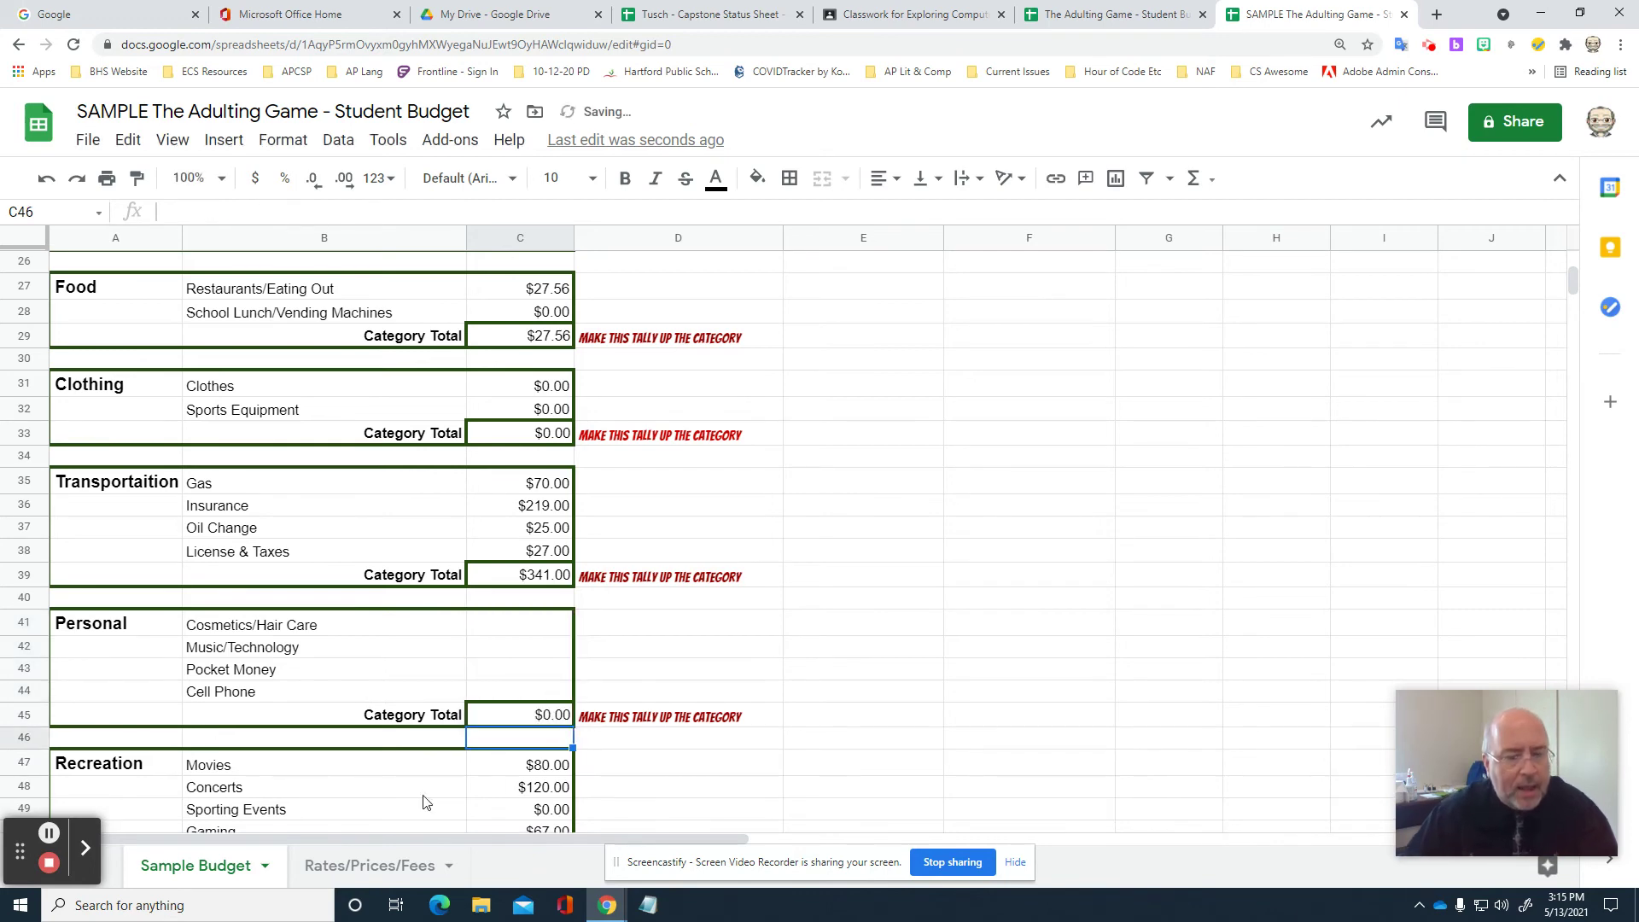
Check Rates/Prices/Fees and enter $89 for the Cell Phone cost.
{"action": "left_click", "coordinate": [367, 866]}
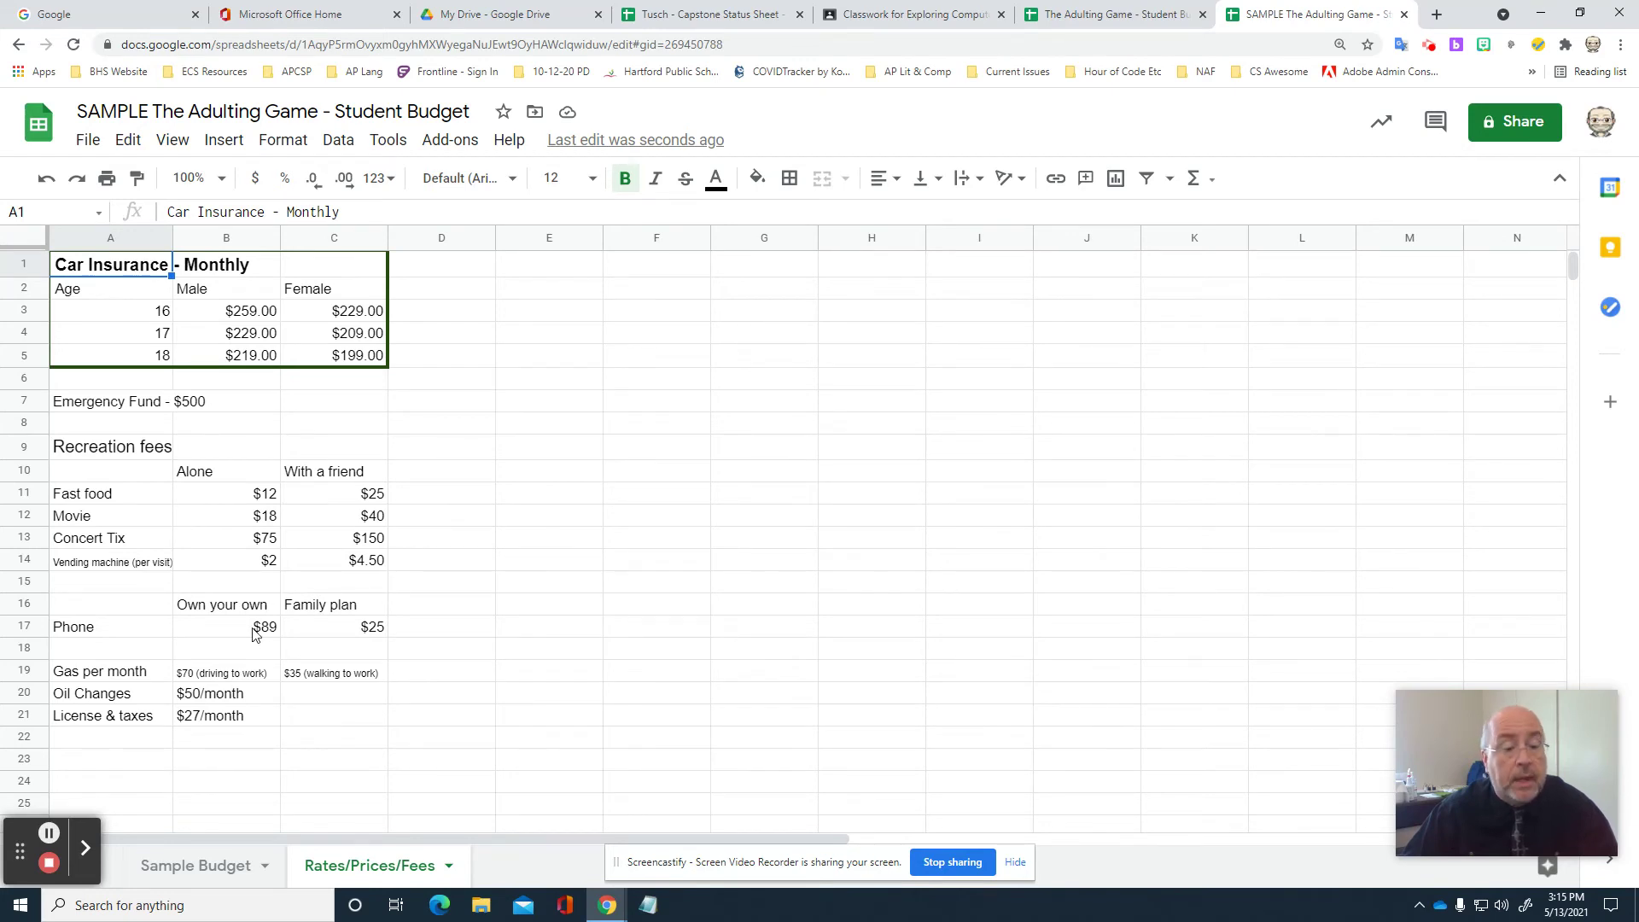
{"action": "left_click", "coordinate": [211, 878]}
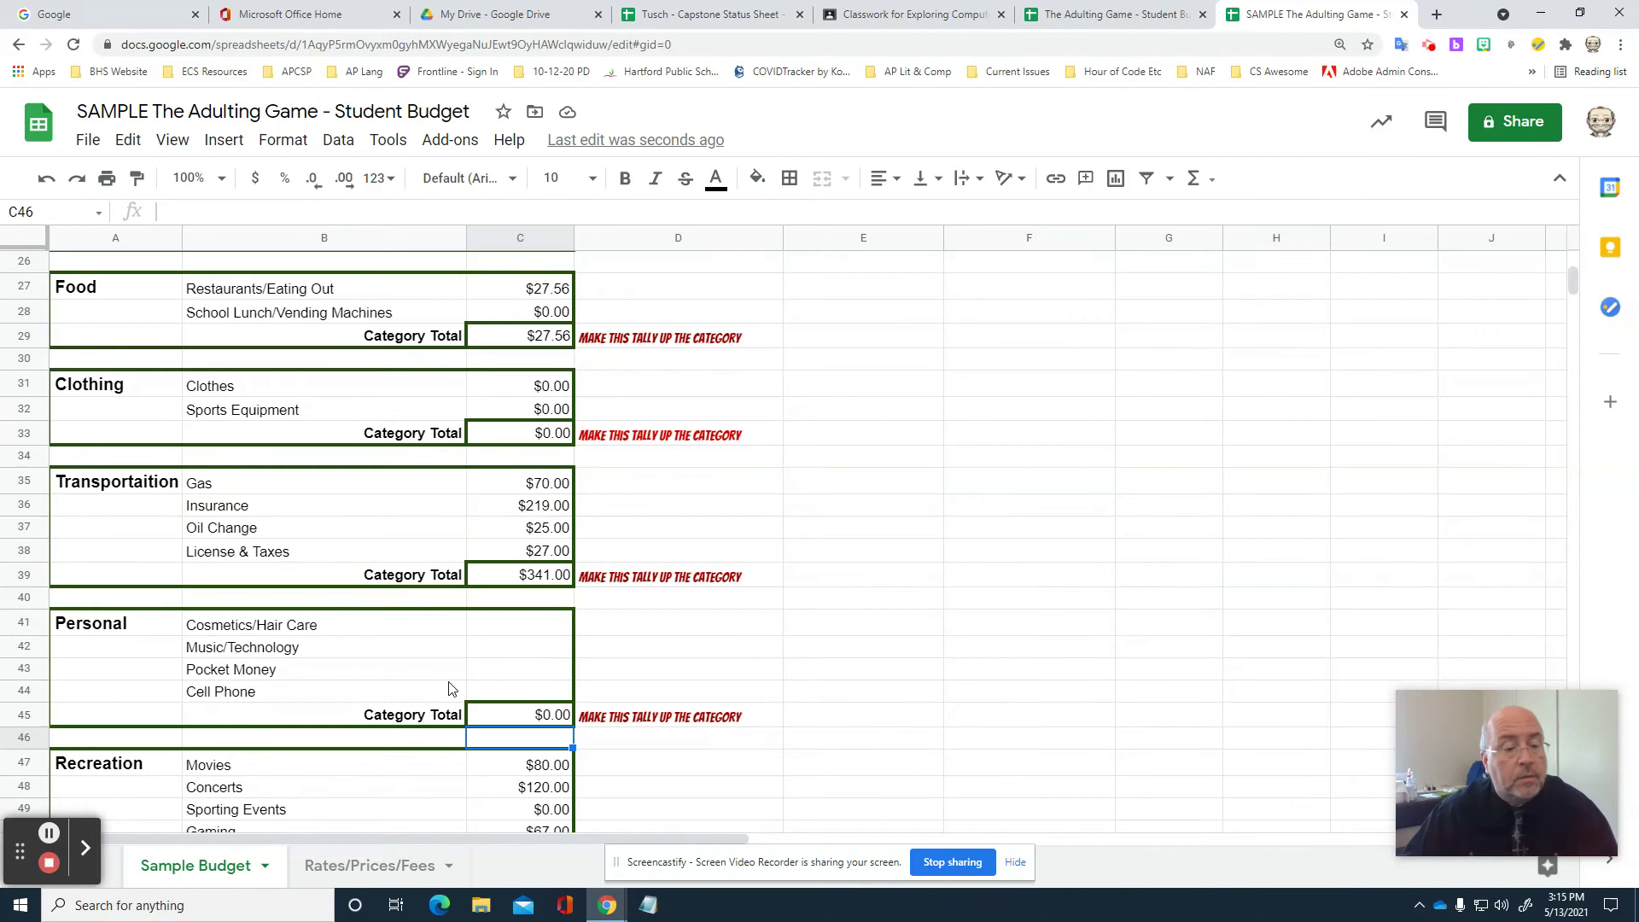
{"action": "left_click", "coordinate": [512, 685]}
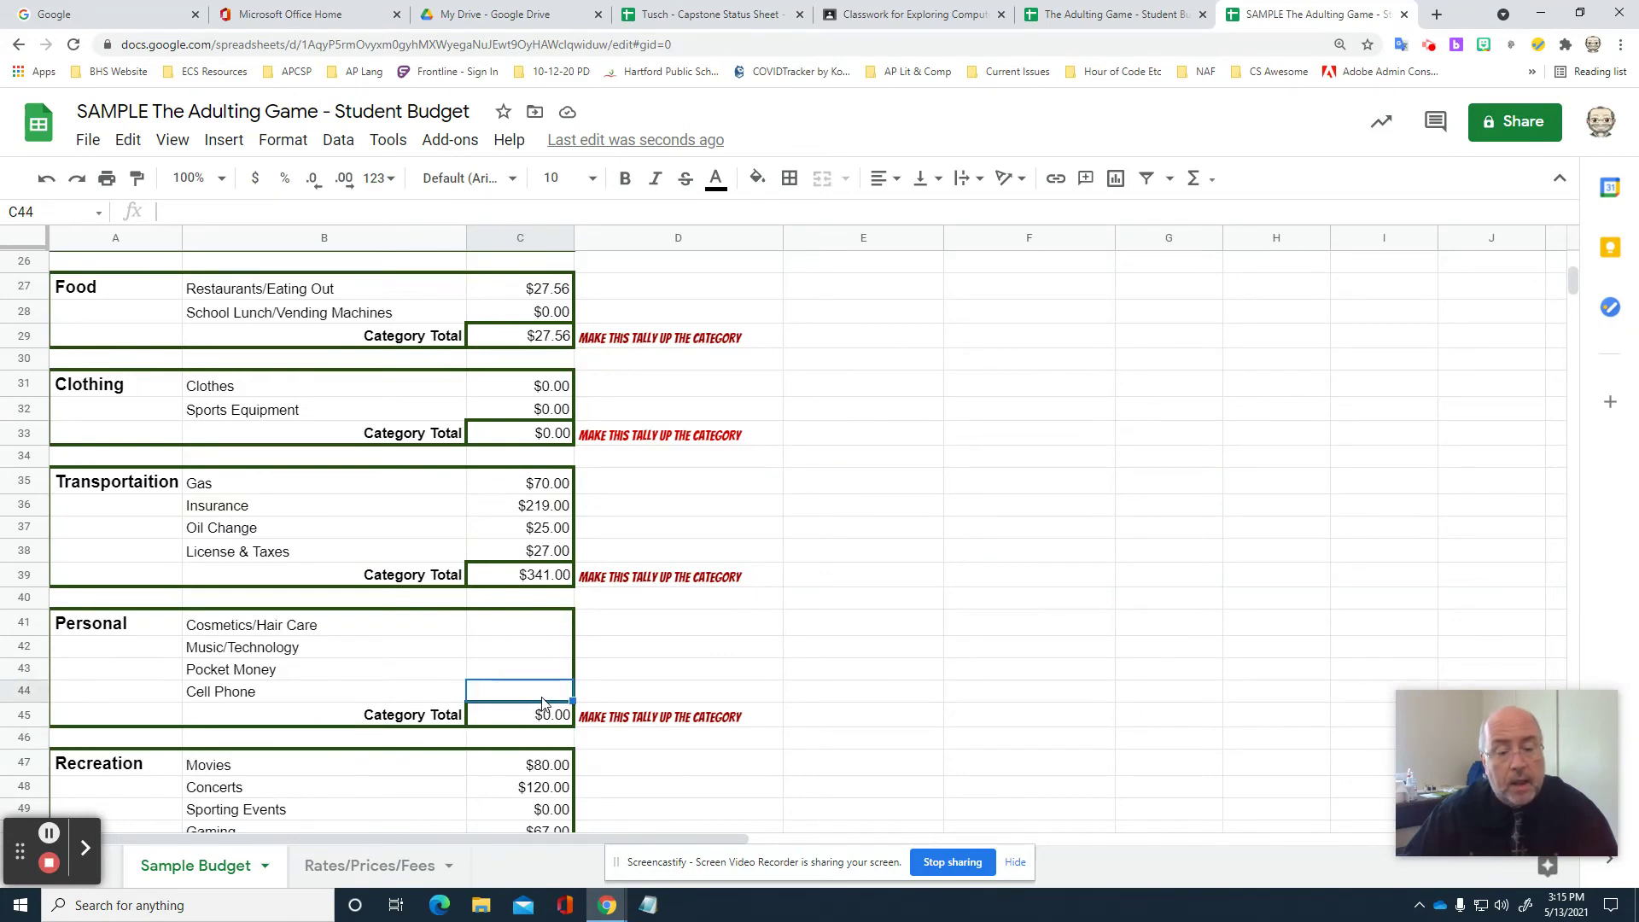
{"action": "type", "text": "89"}
{"action": "key", "text": "Return"}
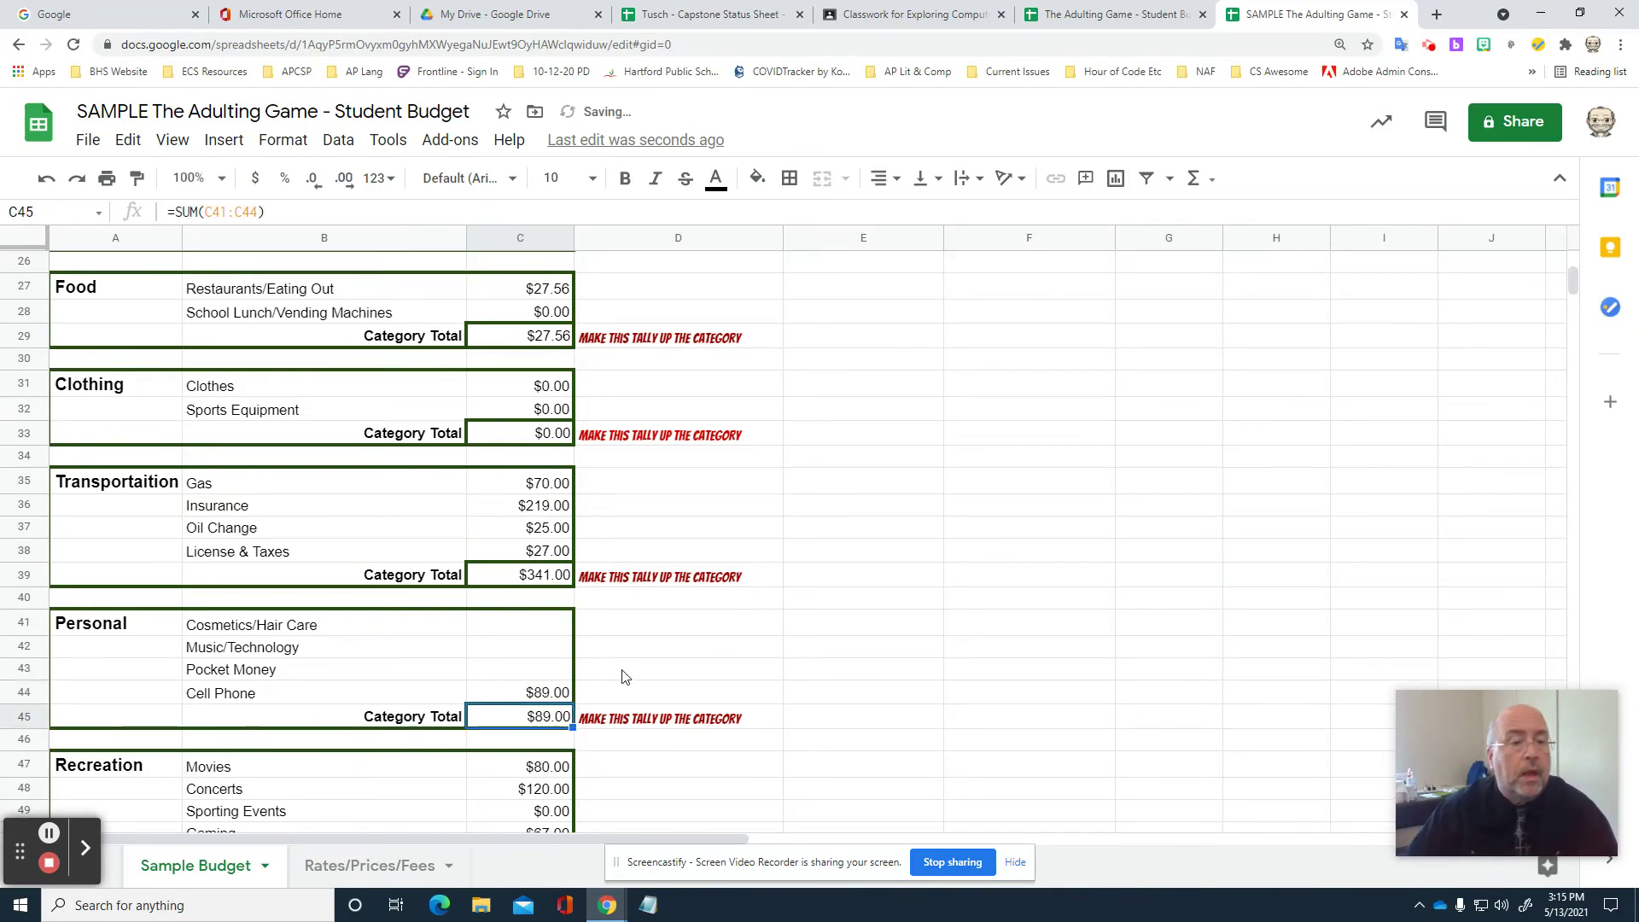
Raise hours per week in F11 to 18.
{"action": "scroll", "coordinate": [628, 669], "scroll_direction": "up", "scroll_amount": 6}
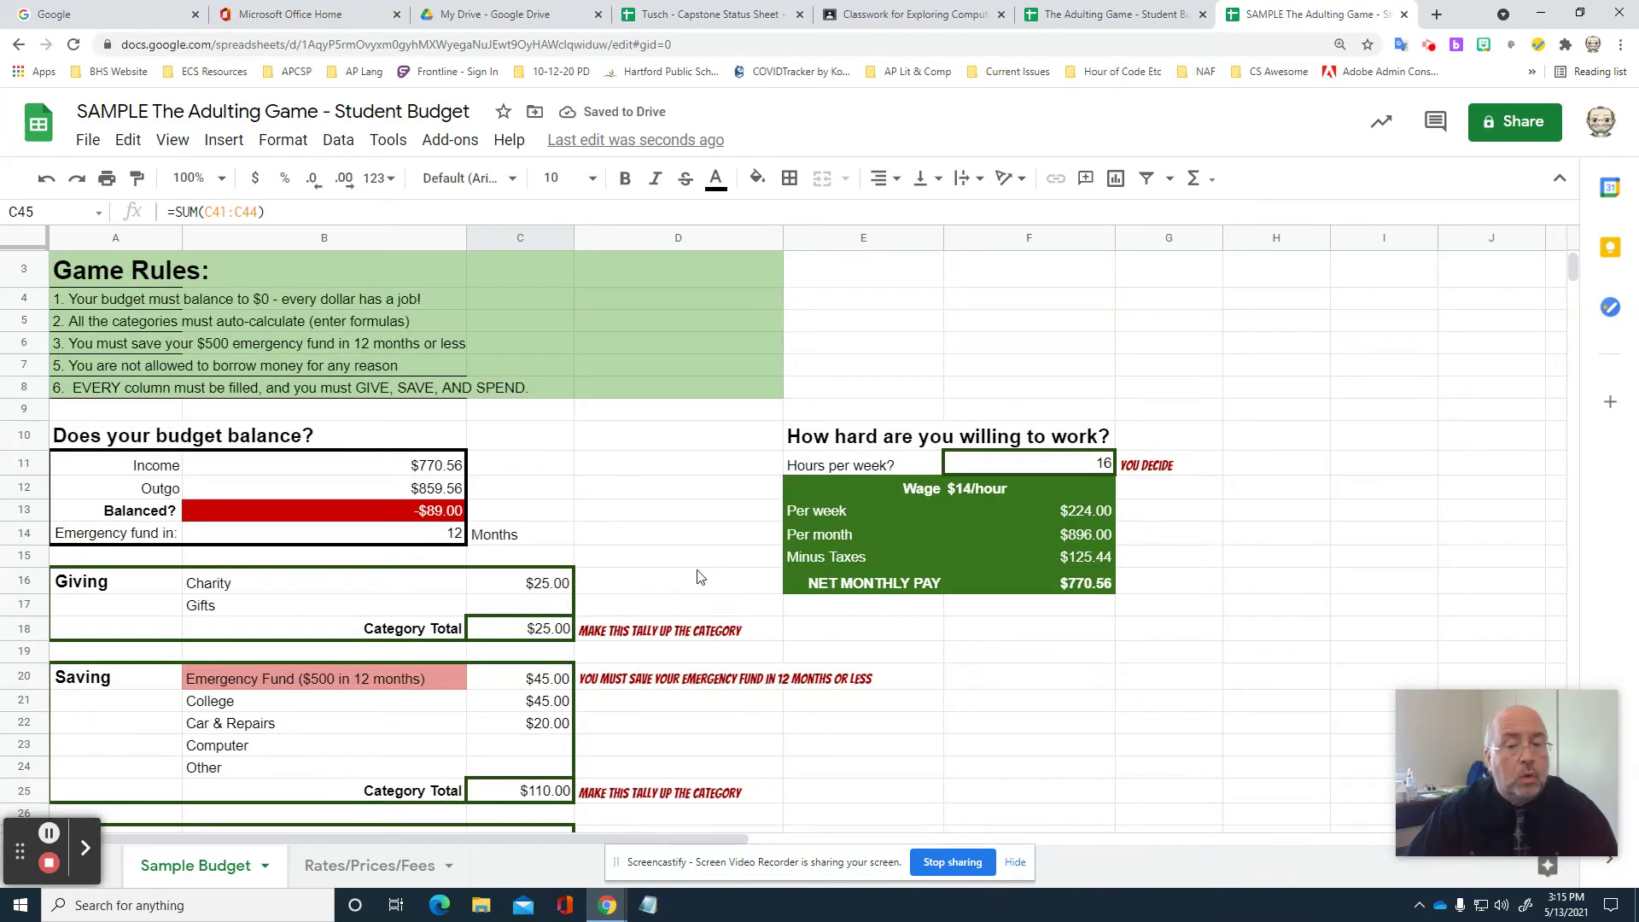
{"action": "left_click", "coordinate": [1102, 461]}
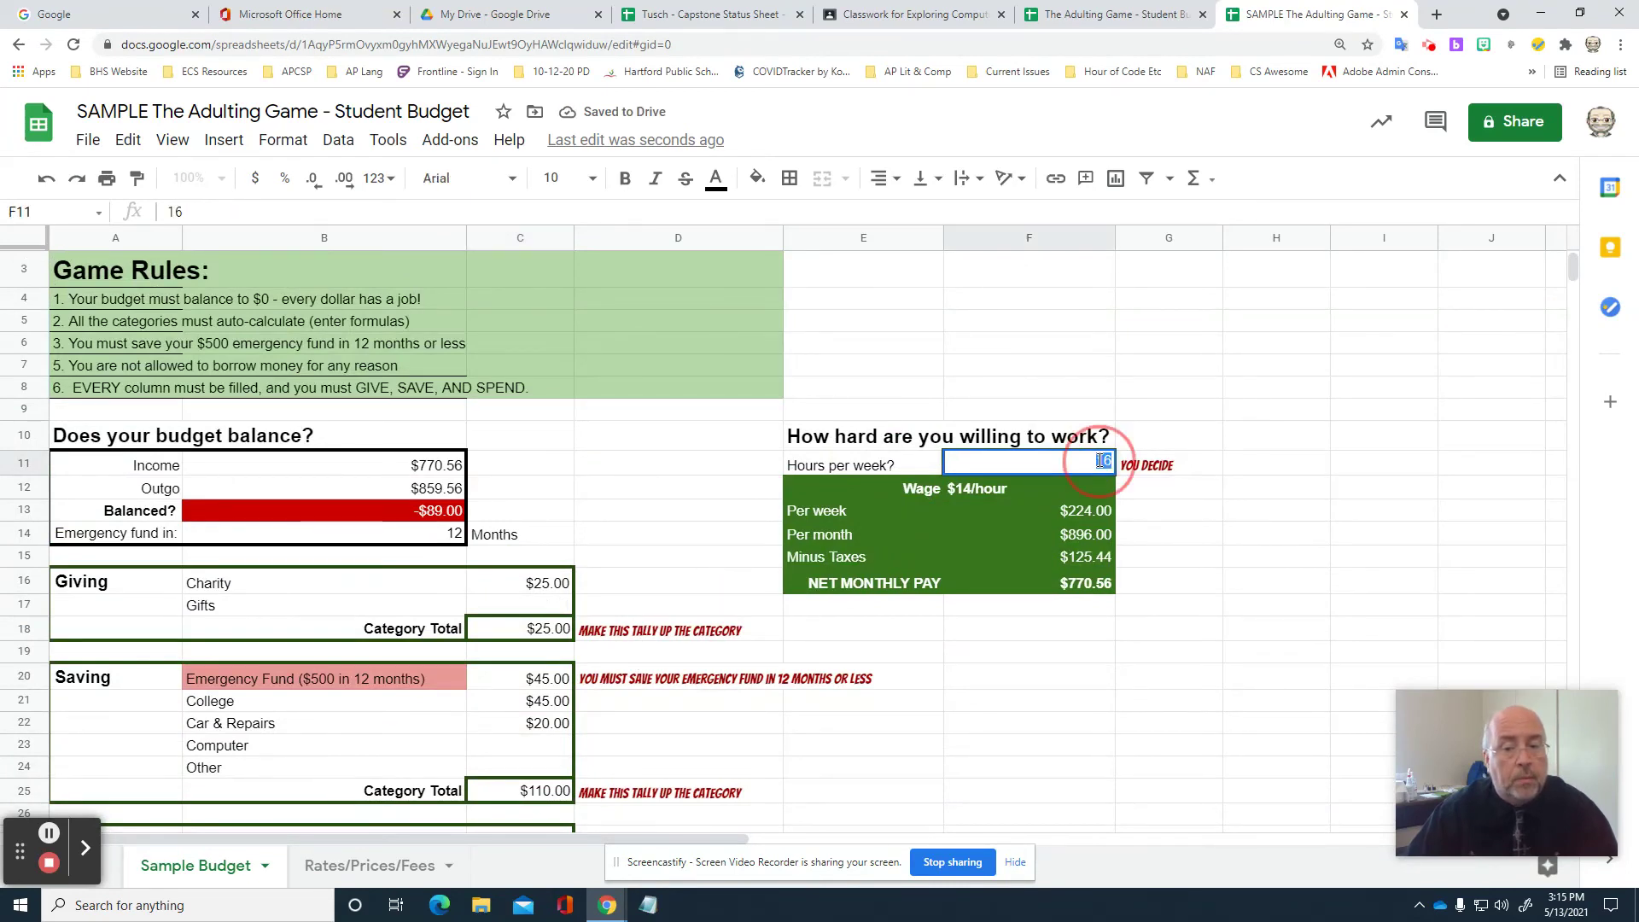
{"action": "type", "text": "18"}
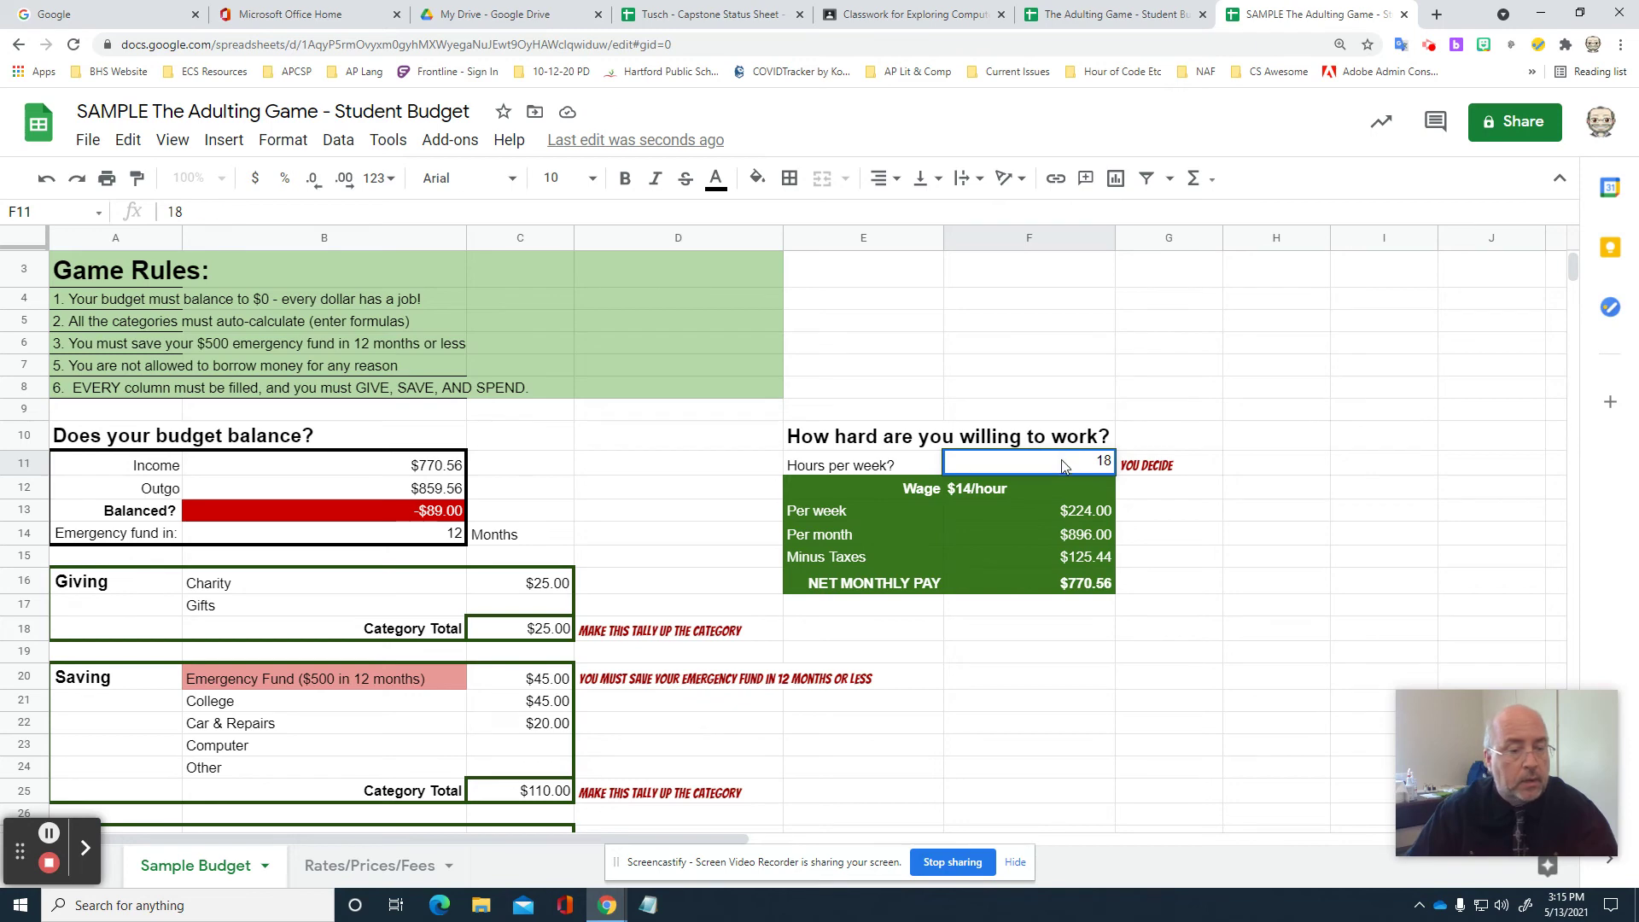
{"action": "key", "text": "Return"}
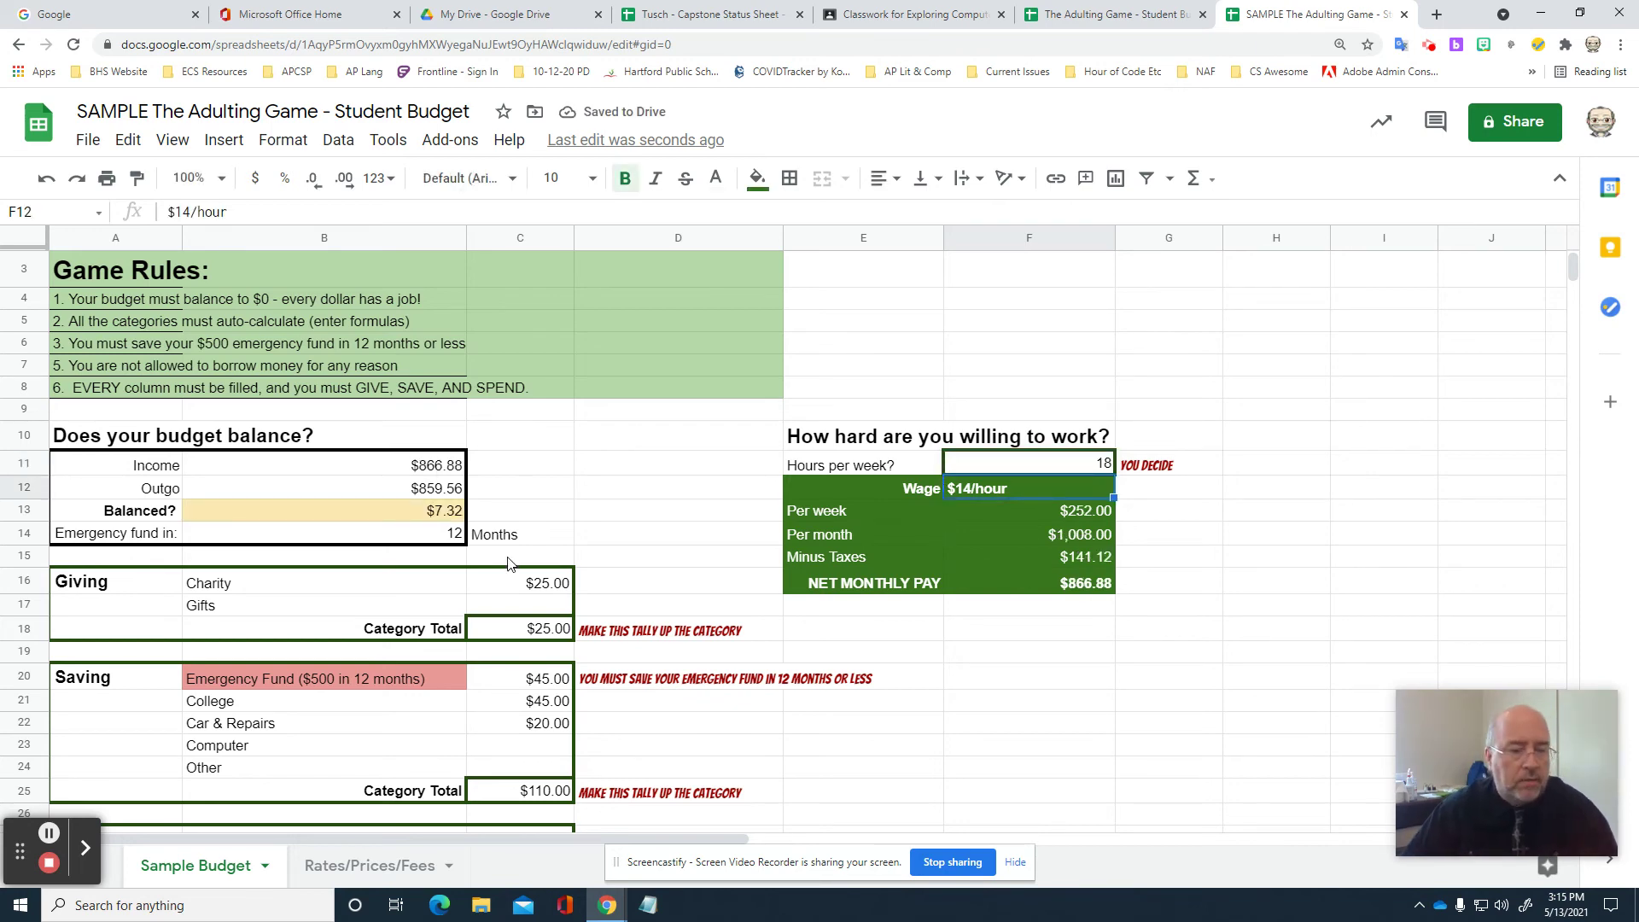
{"action": "scroll", "coordinate": [507, 564], "scroll_direction": "down", "scroll_amount": 5}
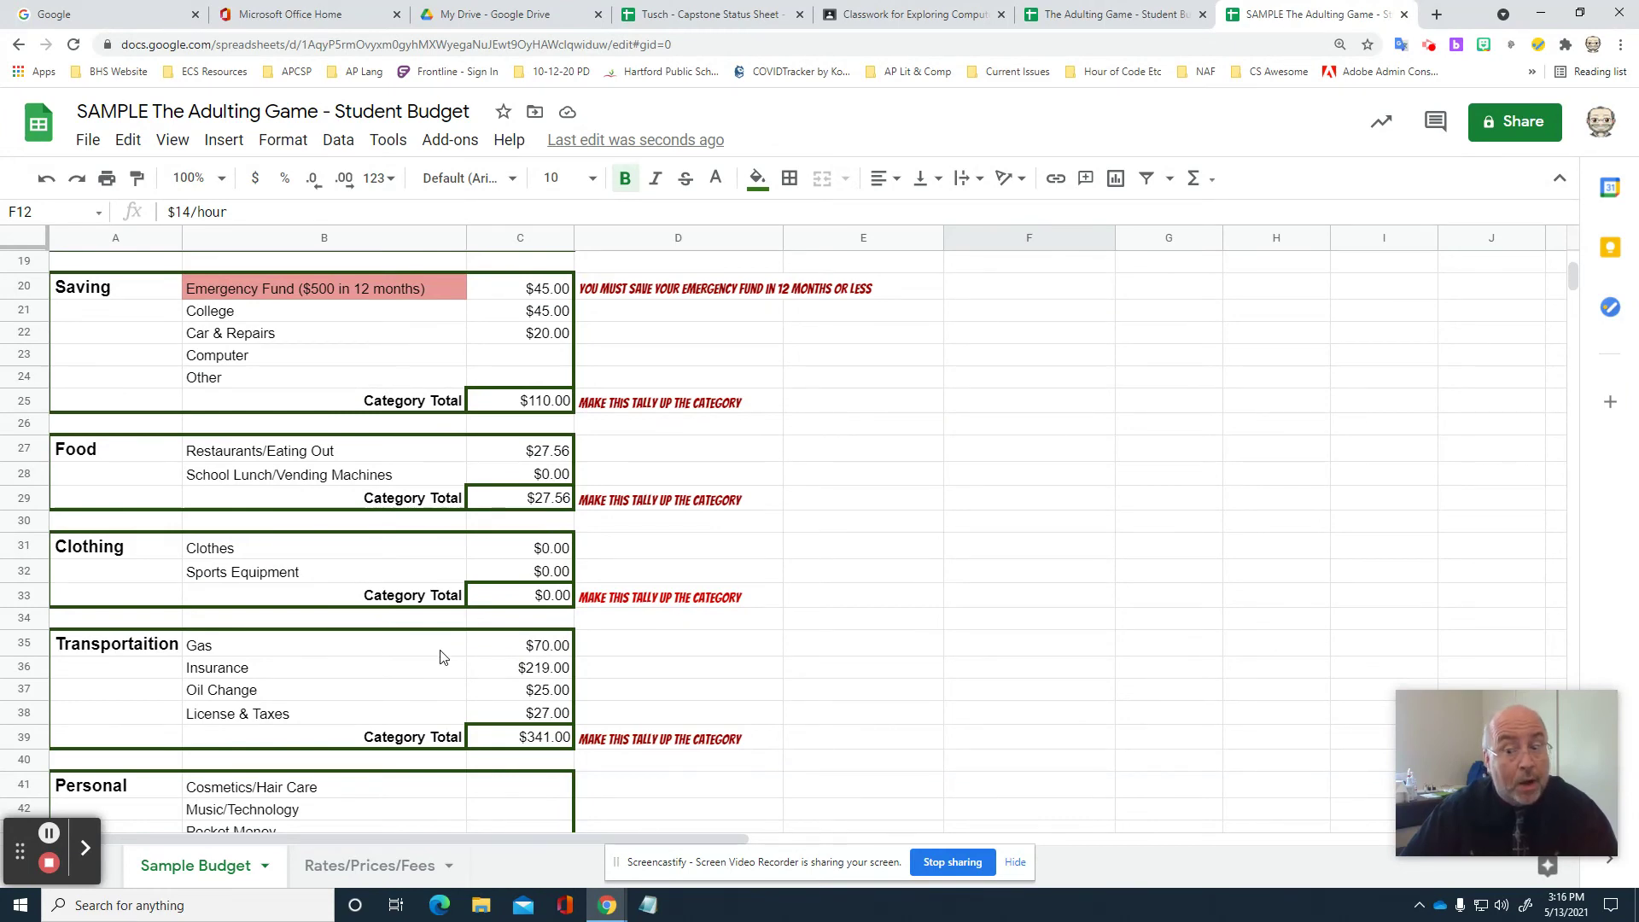
Clear the Transportation costs and enter $0 in each.
{"action": "left_click", "coordinate": [537, 652]}
{"action": "key", "text": "Delete"}
{"action": "key", "text": "Down"}
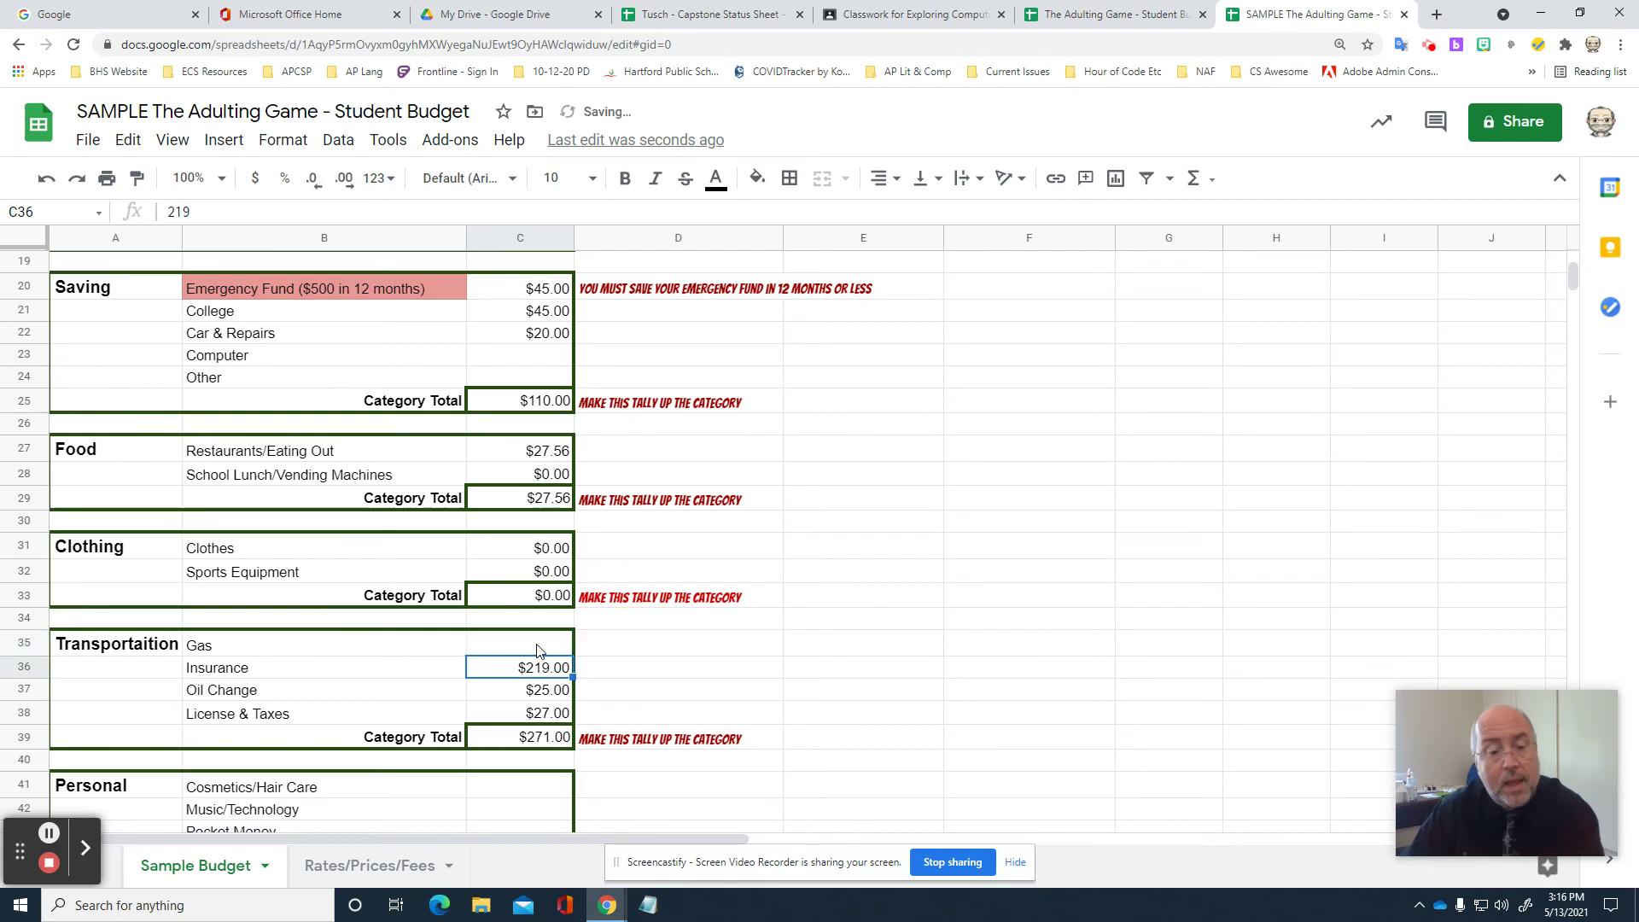
{"action": "key", "text": "Delete"}
{"action": "key", "text": "Down"}
{"action": "key", "text": "Delete"}
{"action": "key", "text": "Down"}
{"action": "key", "text": "Delete"}
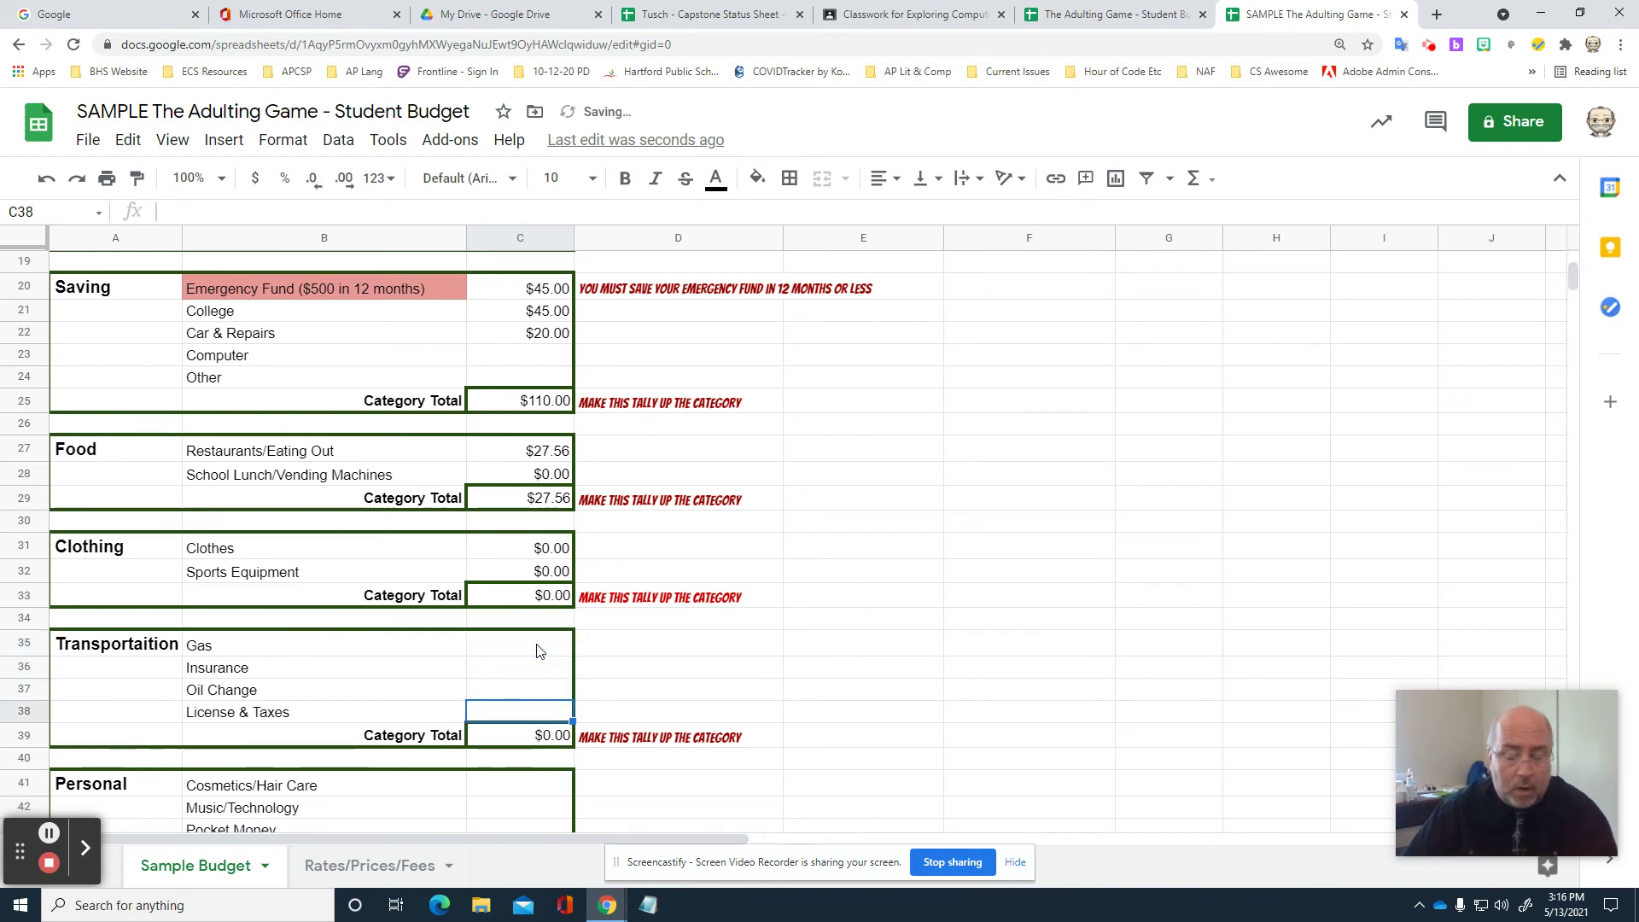
{"action": "type", "text": "0"}
{"action": "key", "text": "Up"}
{"action": "type", "text": "0"}
{"action": "key", "text": "Up"}
{"action": "type", "text": "0"}
{"action": "key", "text": "Up"}
{"action": "type", "text": "0"}
{"action": "key", "text": "Up"}
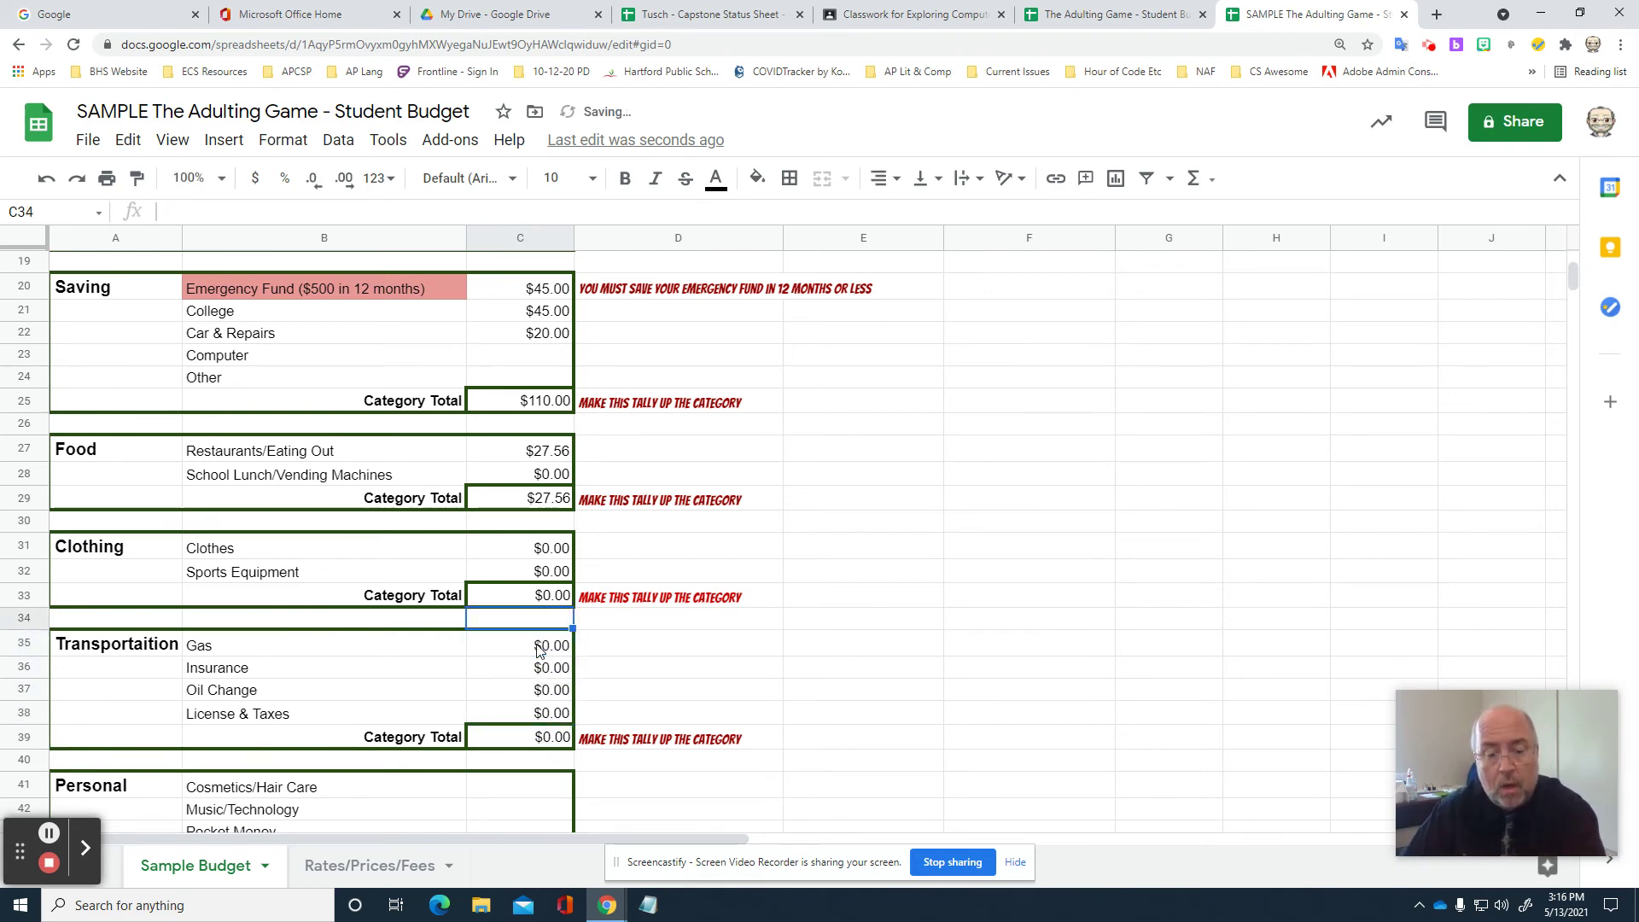
{"action": "scroll", "coordinate": [565, 647], "scroll_direction": "up", "scroll_amount": 4}
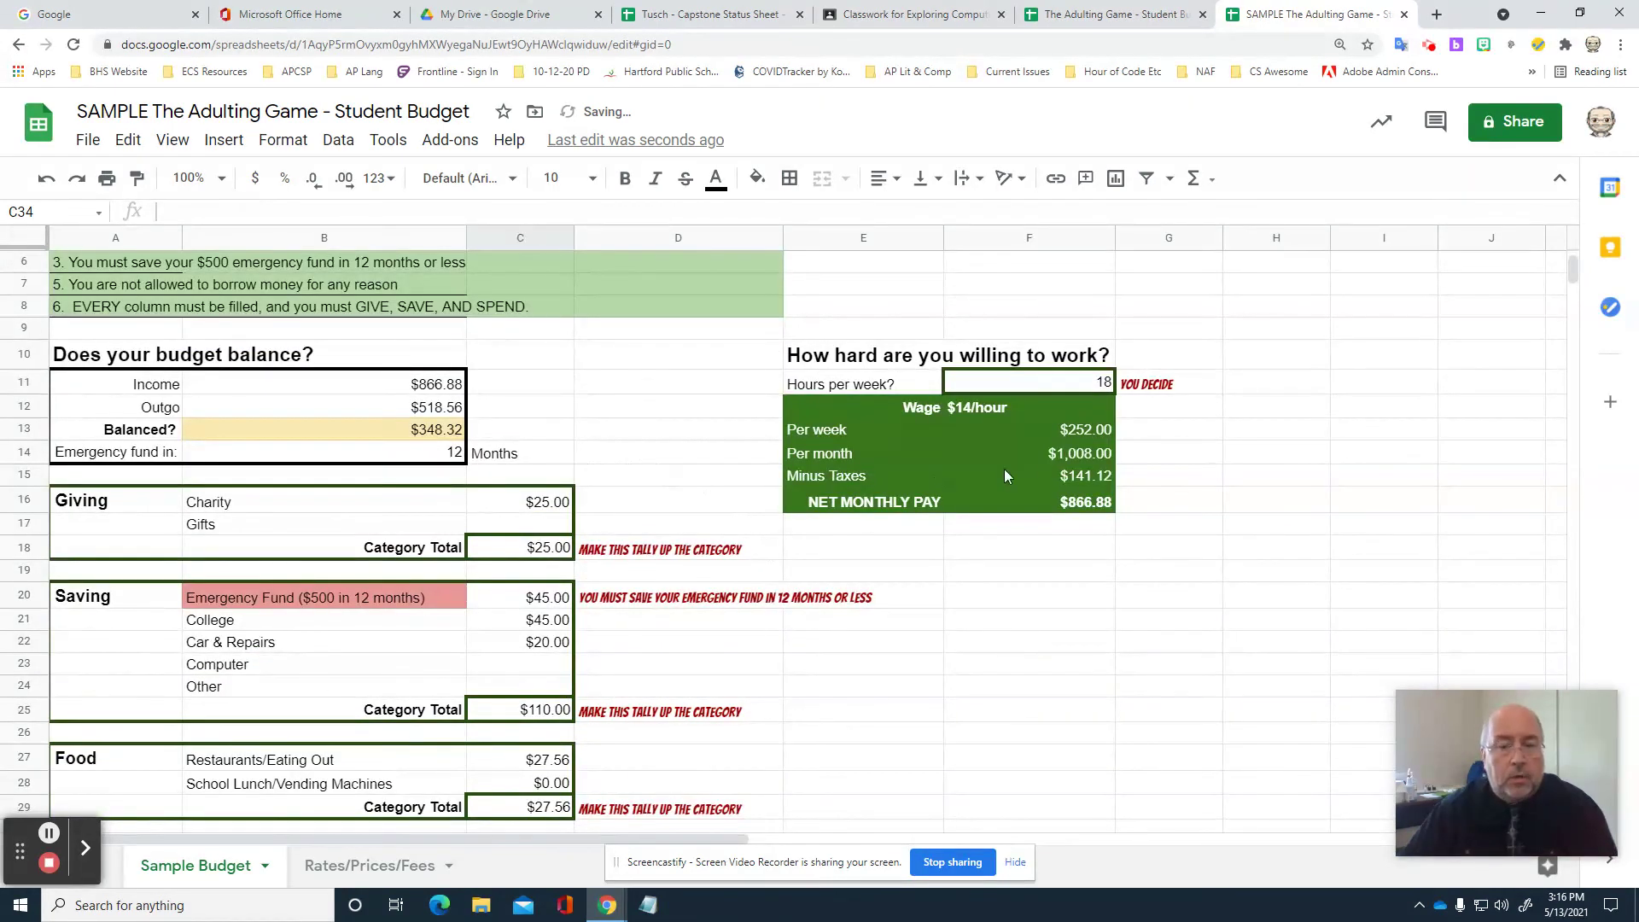
Set hours per week in F11 to 11, after first trying 10.
{"action": "left_click", "coordinate": [1101, 379]}
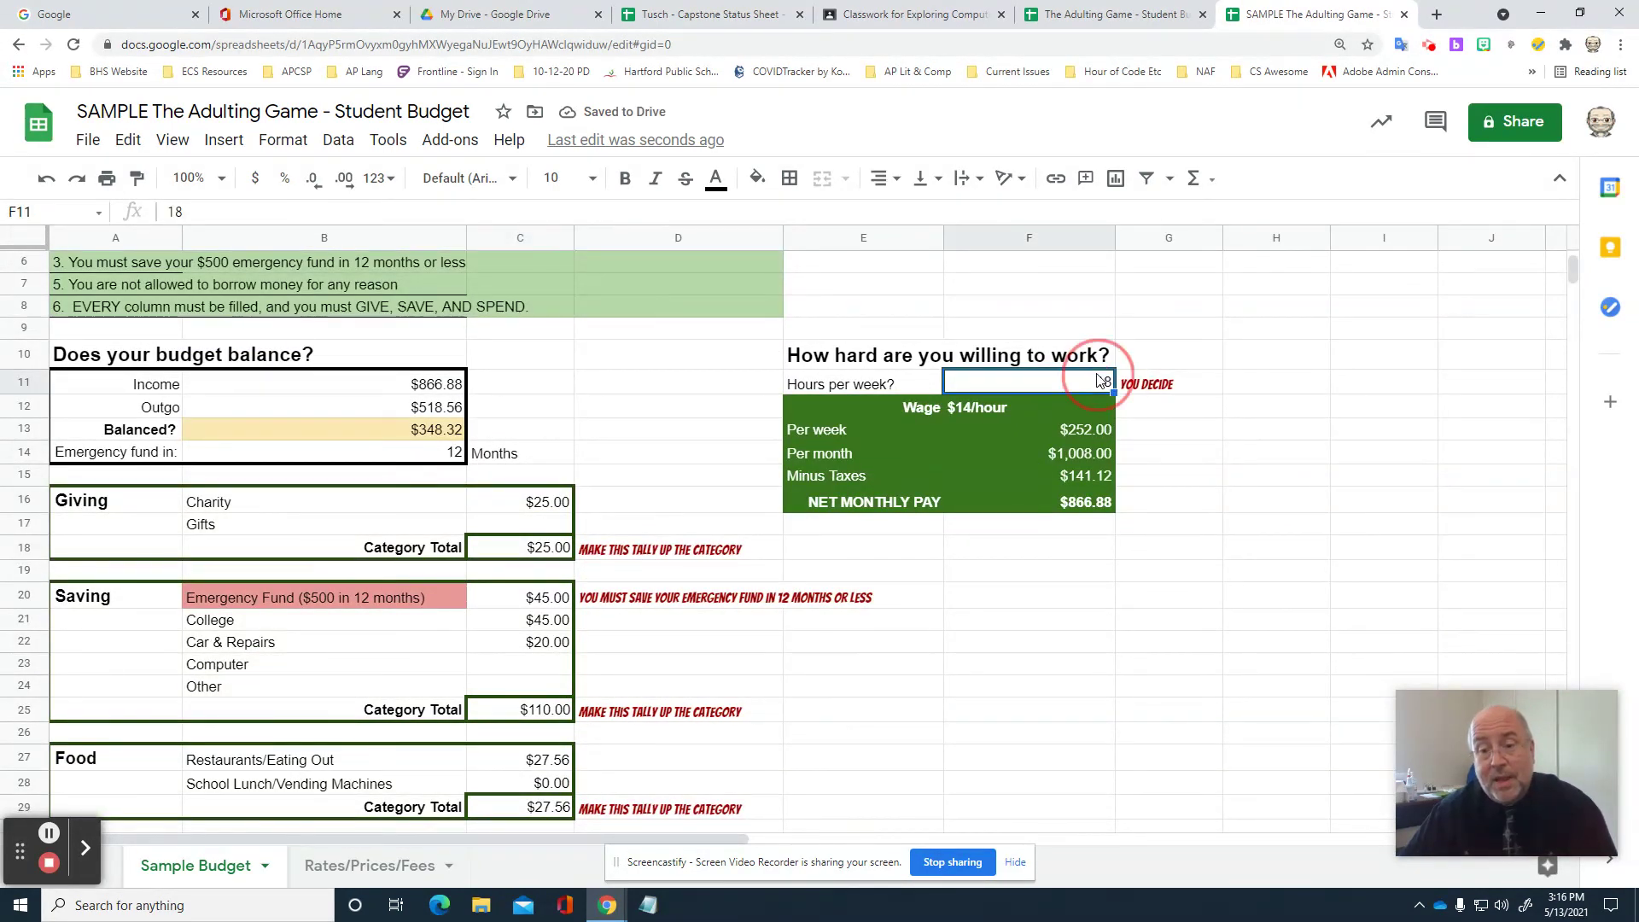
{"action": "double_click", "coordinate": [1094, 375]}
{"action": "type", "text": "10"}
{"action": "key", "text": "Return"}
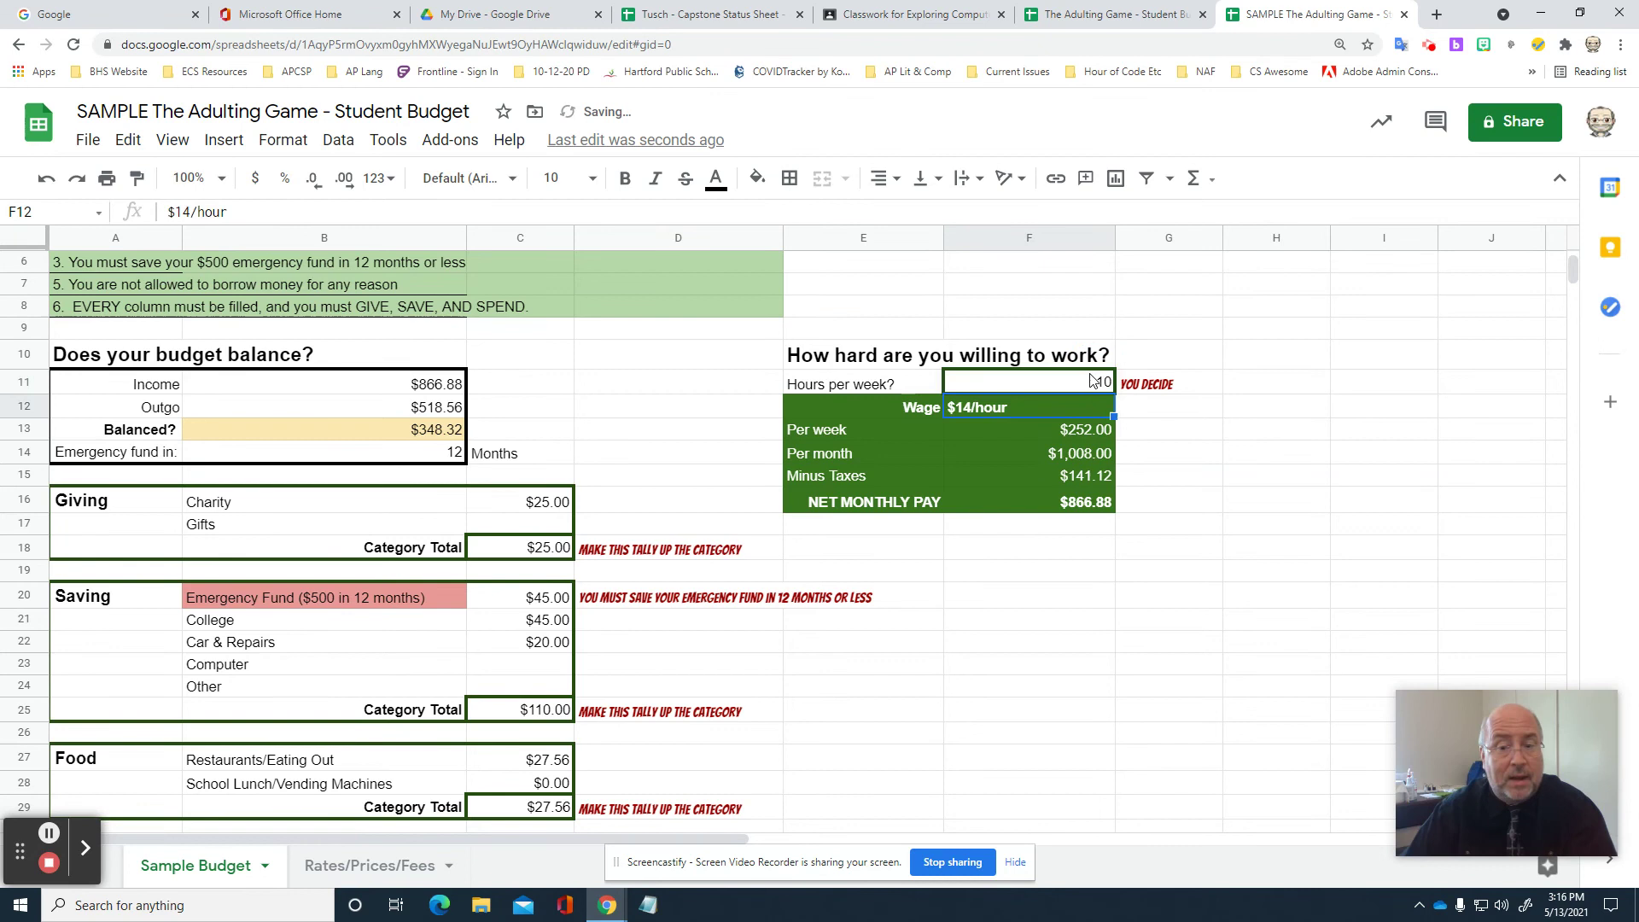
{"action": "key", "text": "Up"}
{"action": "key", "text": "Up"}
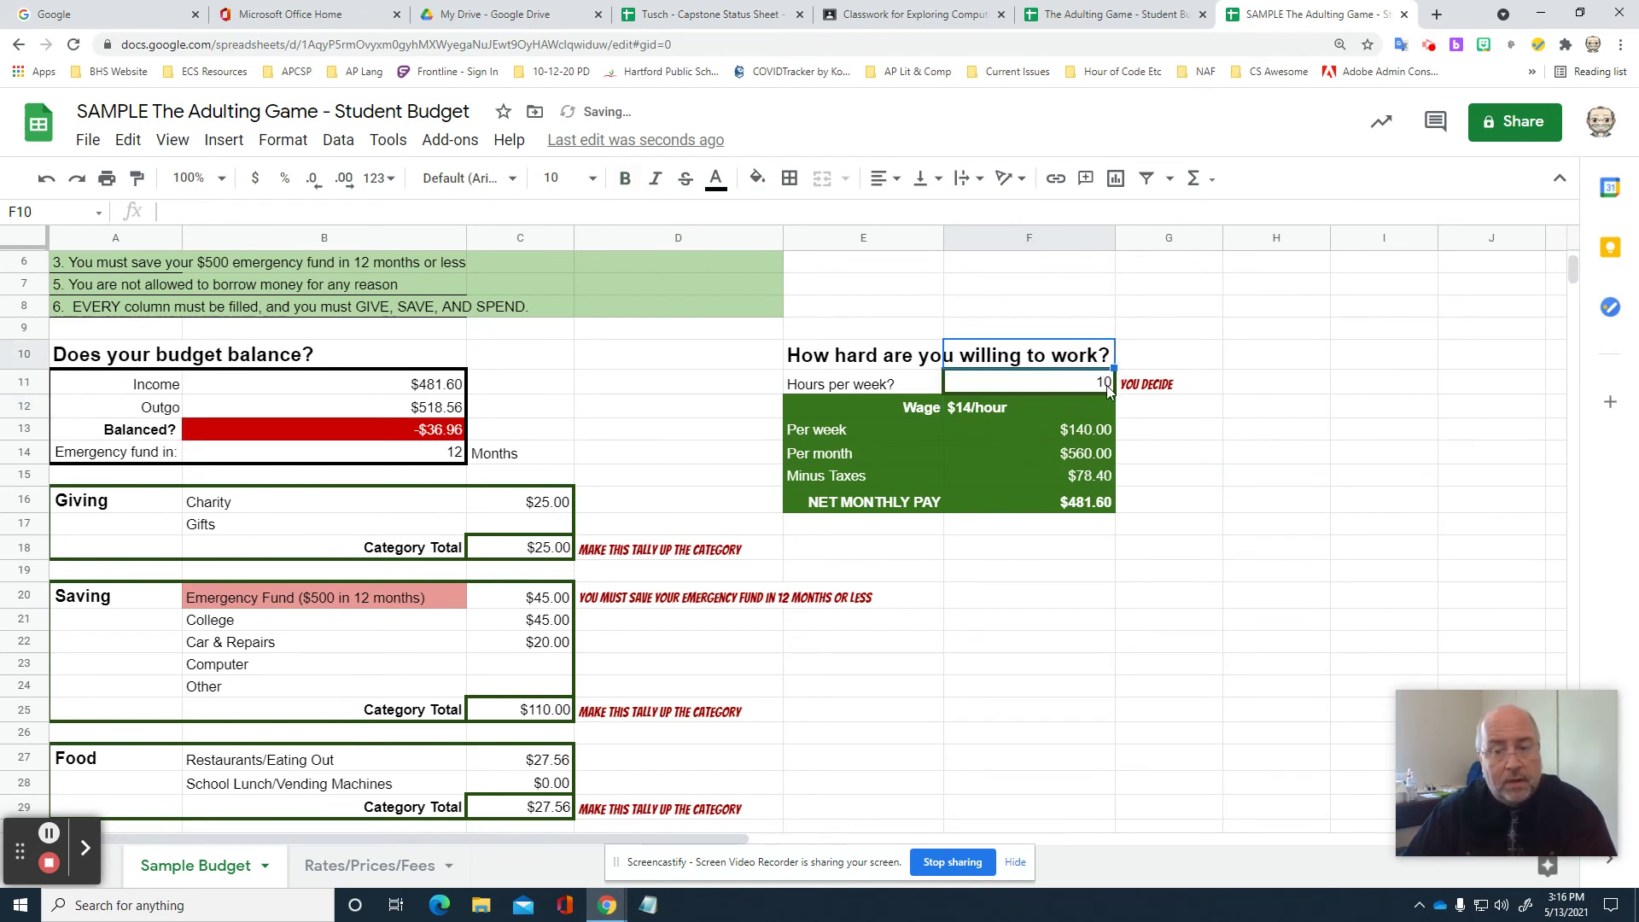
{"action": "left_click", "coordinate": [1101, 380]}
{"action": "double_click", "coordinate": [1105, 381]}
{"action": "type", "text": "11"}
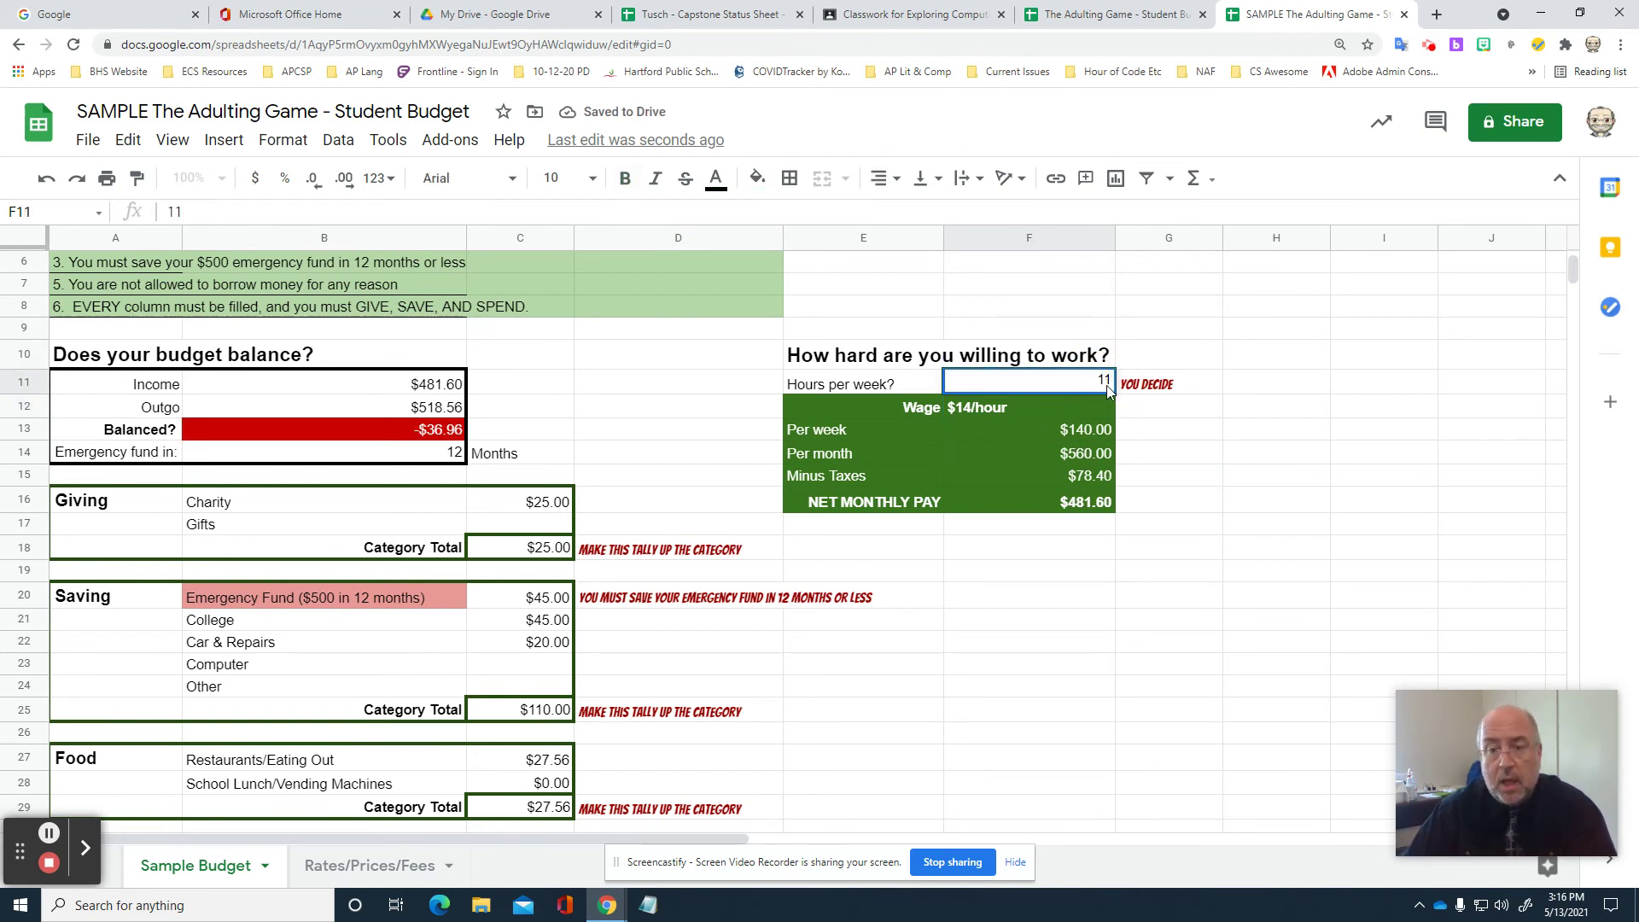
{"action": "key", "text": "Return"}
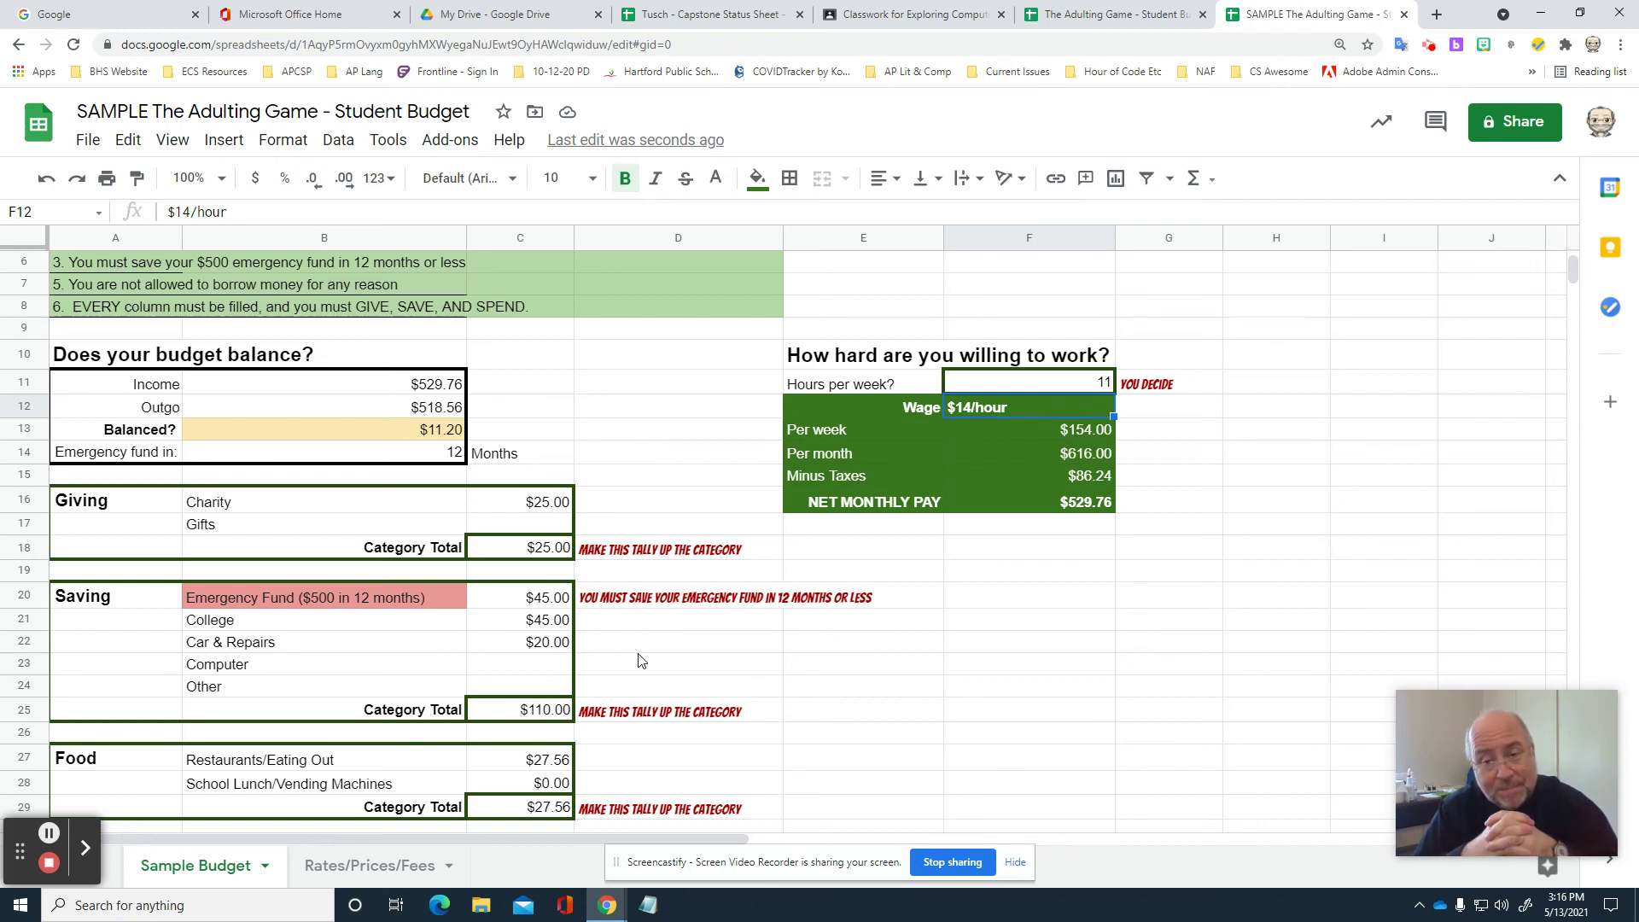
{"action": "left_click", "coordinate": [992, 475]}
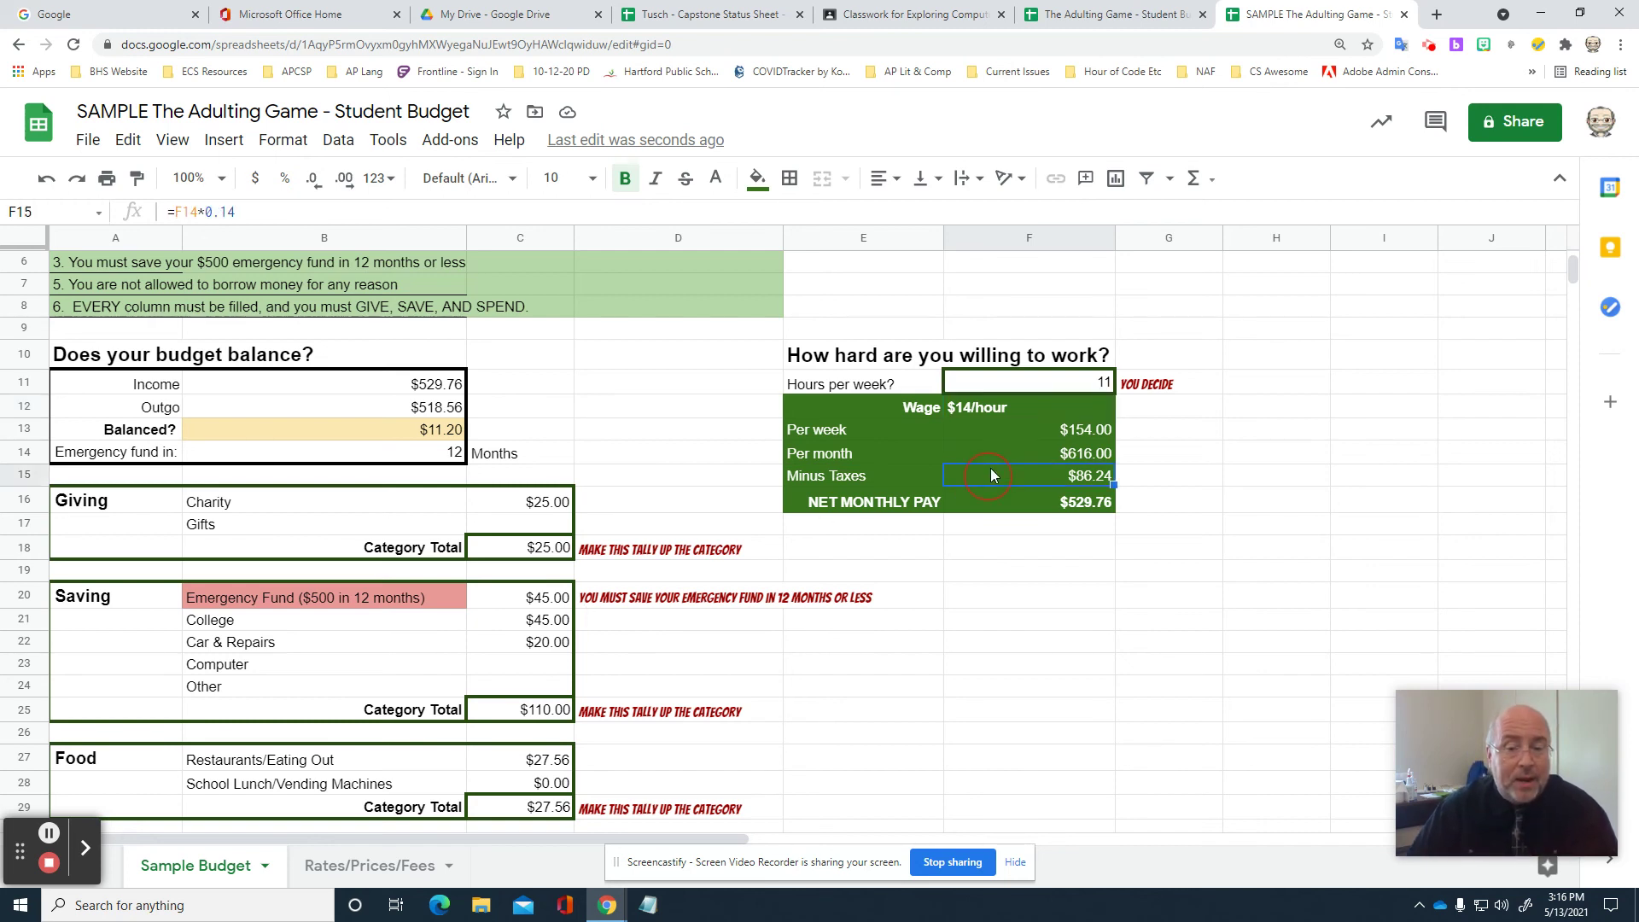
{"action": "left_click", "coordinate": [991, 402]}
{"action": "scroll", "coordinate": [482, 551], "scroll_direction": "down", "scroll_amount": 3}
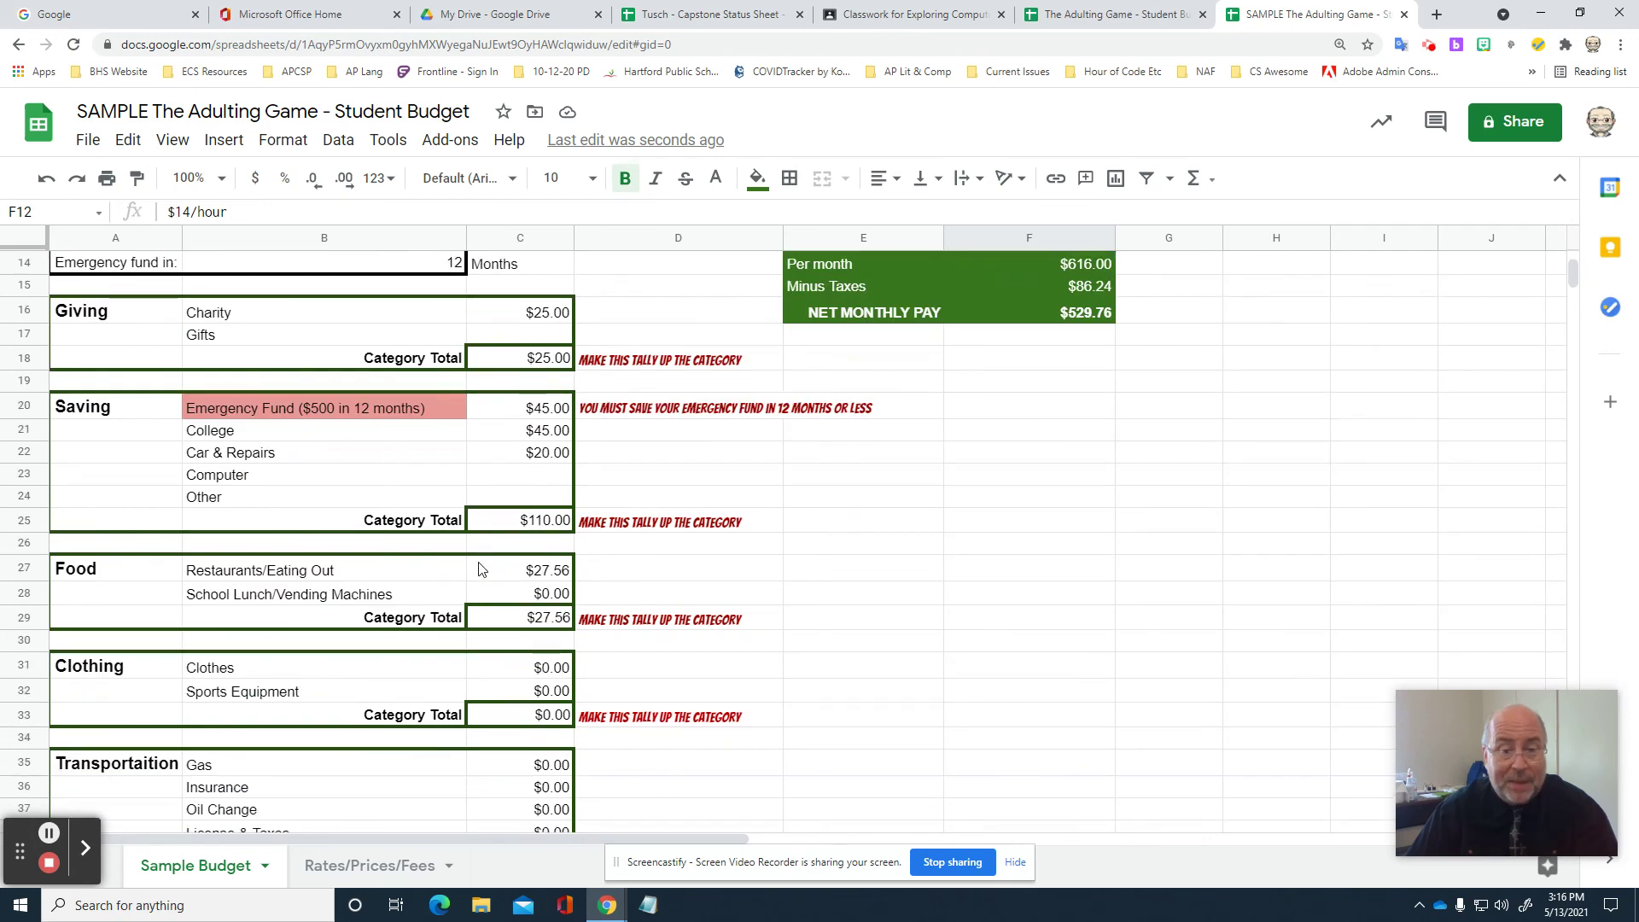
{"action": "scroll", "coordinate": [483, 570], "scroll_direction": "up", "scroll_amount": 3}
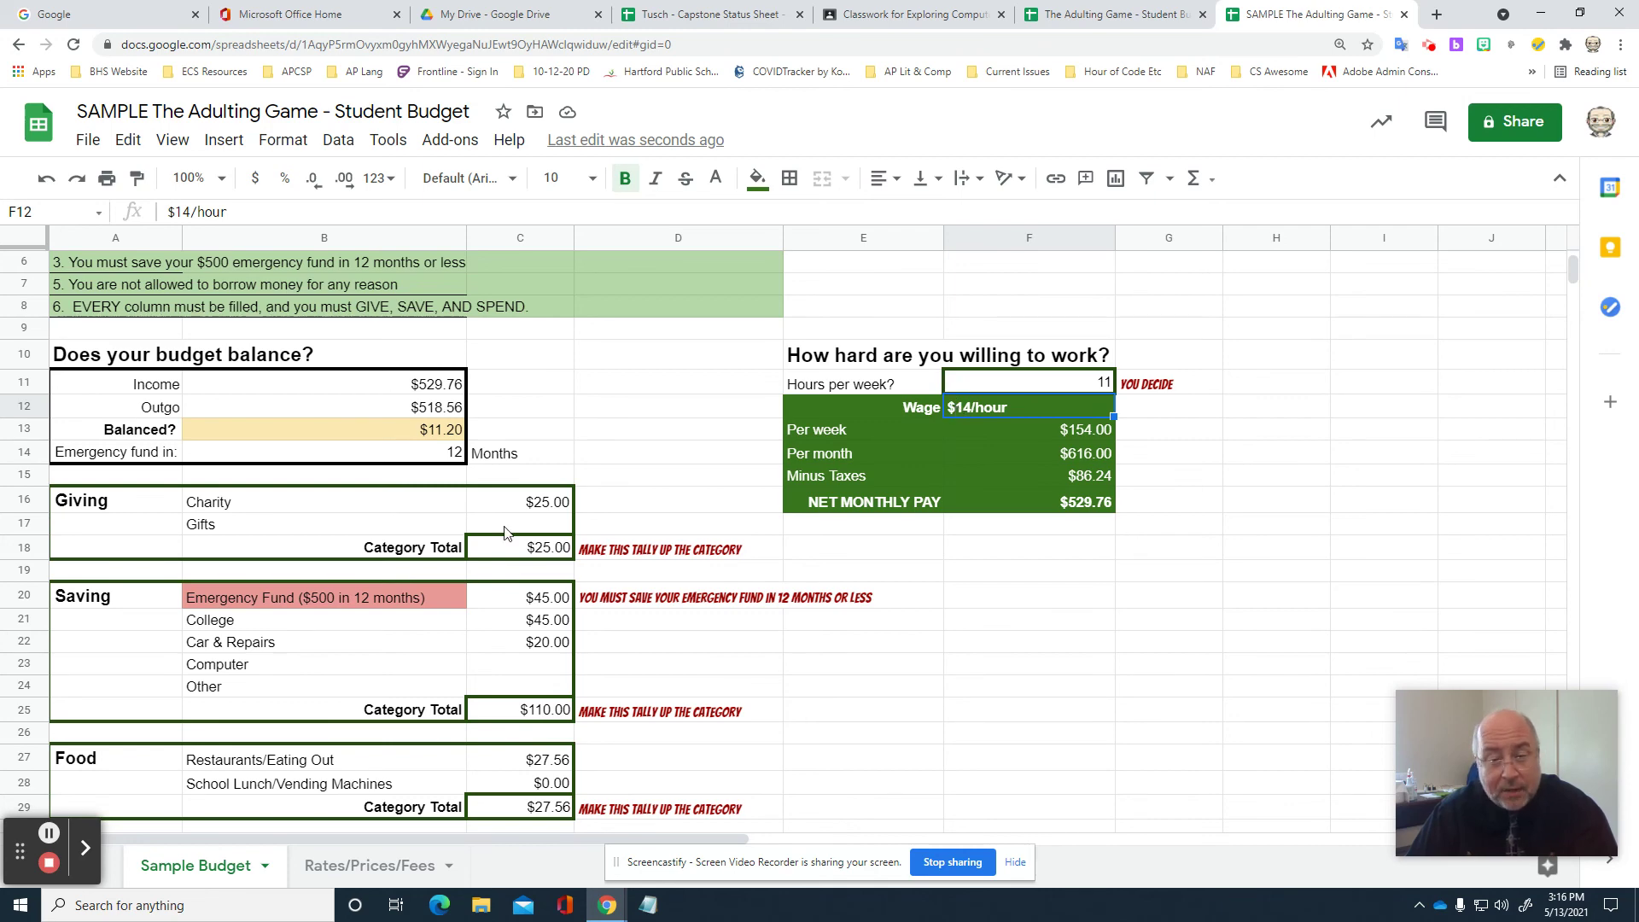
{"action": "scroll", "coordinate": [457, 571], "scroll_direction": "down", "scroll_amount": 3}
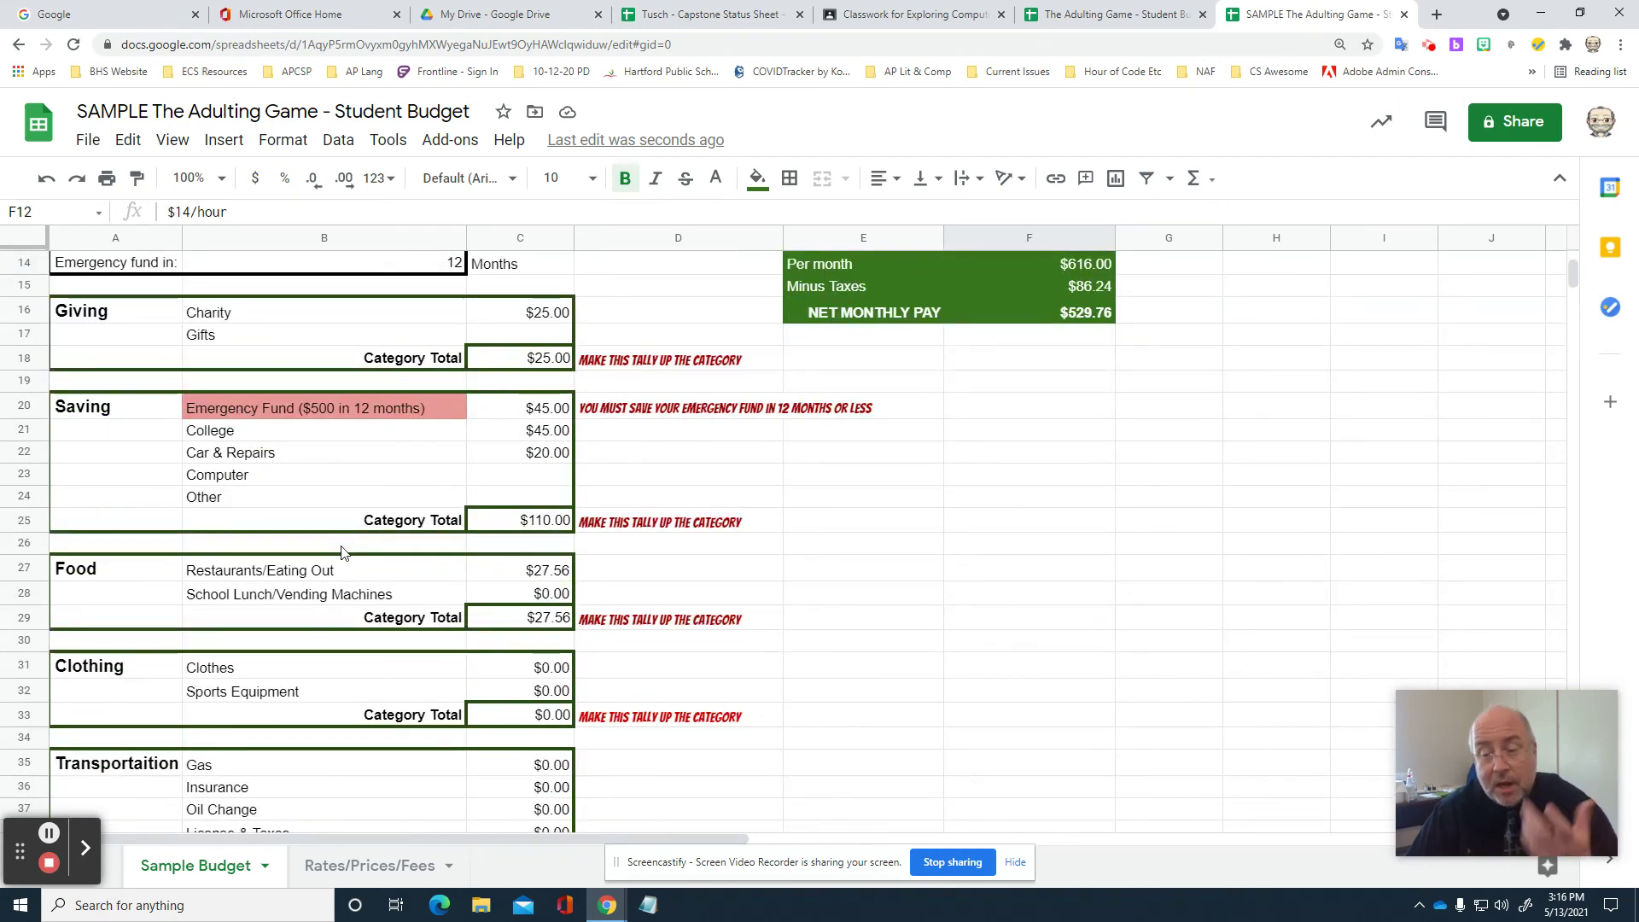
{"action": "scroll", "coordinate": [342, 553], "scroll_direction": "up", "scroll_amount": 4}
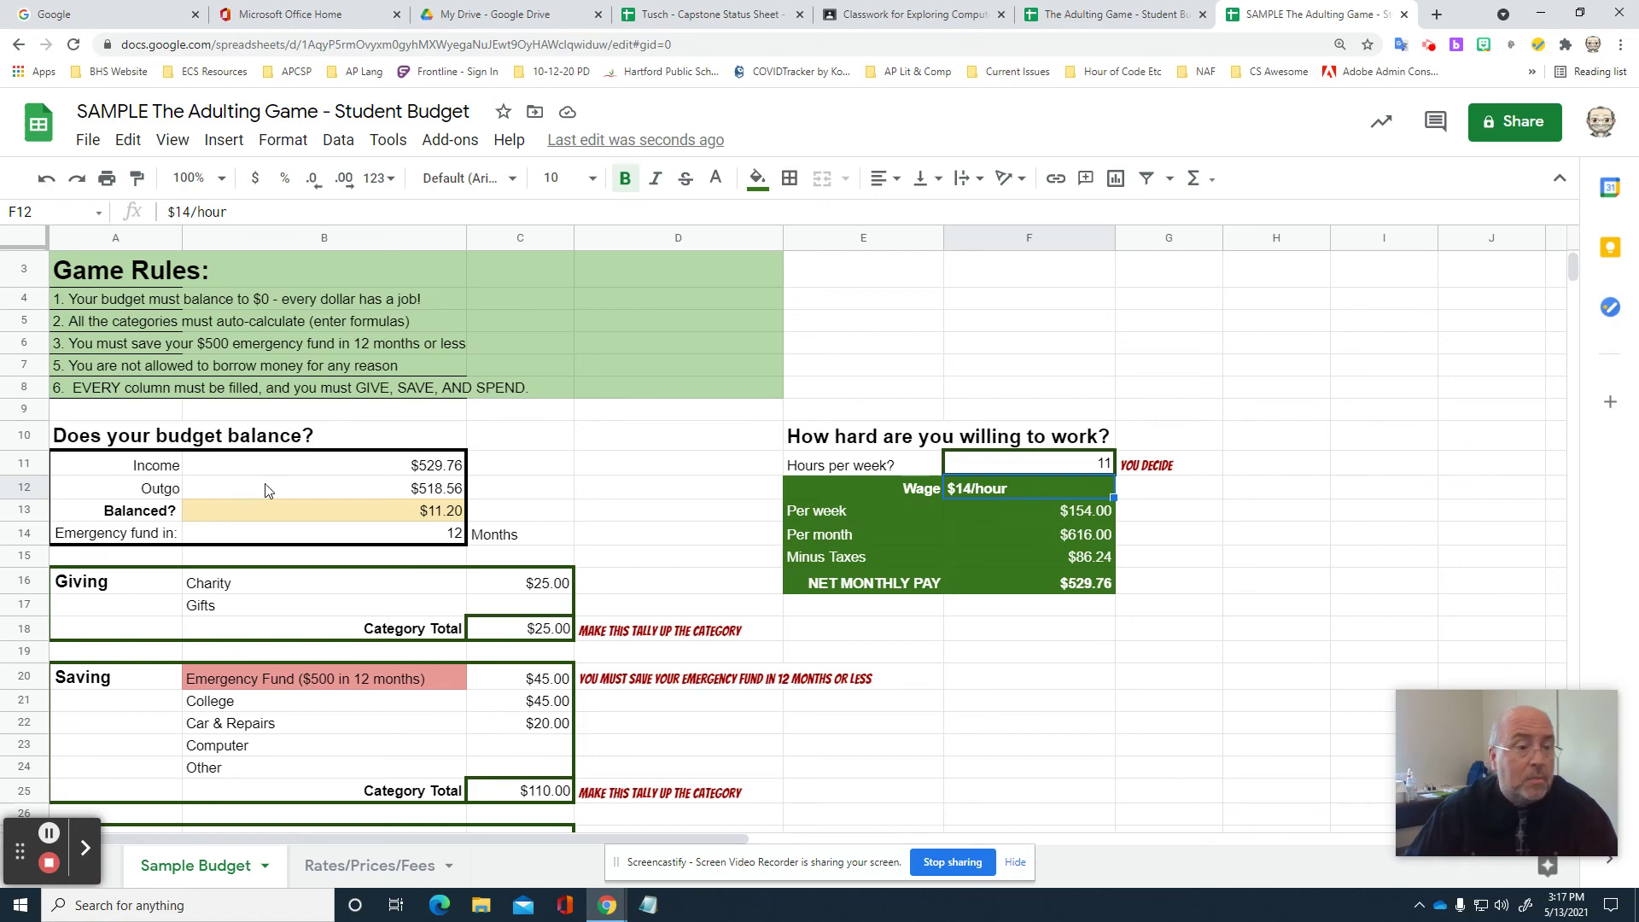
{"action": "scroll", "coordinate": [264, 483], "scroll_direction": "up", "scroll_amount": 1}
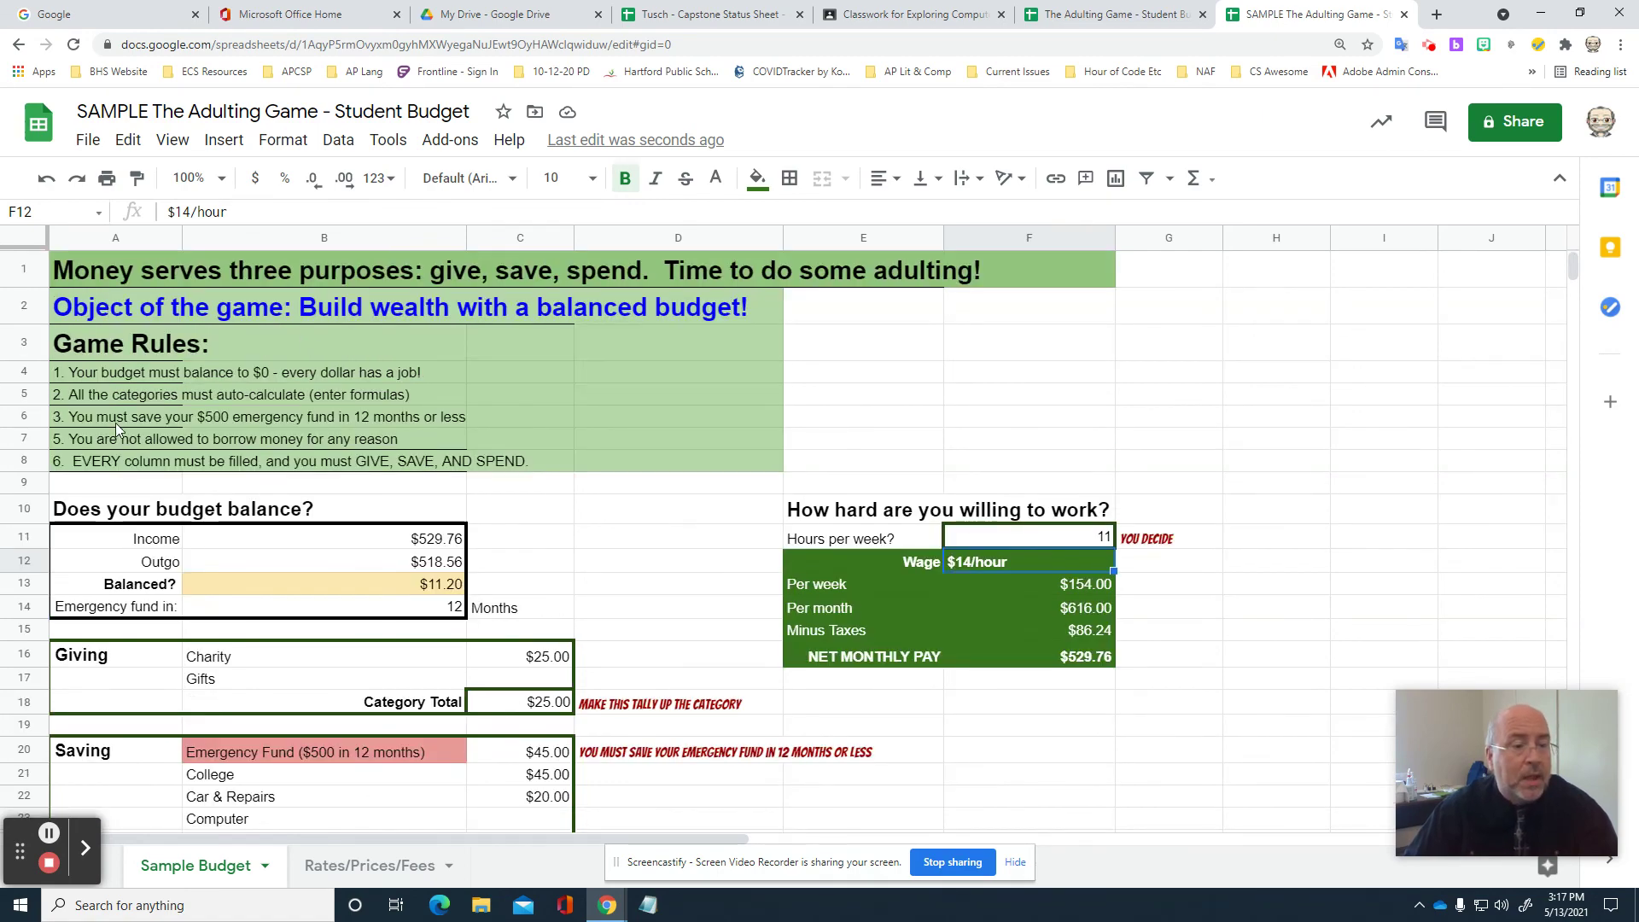
{"action": "scroll", "coordinate": [317, 509], "scroll_direction": "down", "scroll_amount": 8}
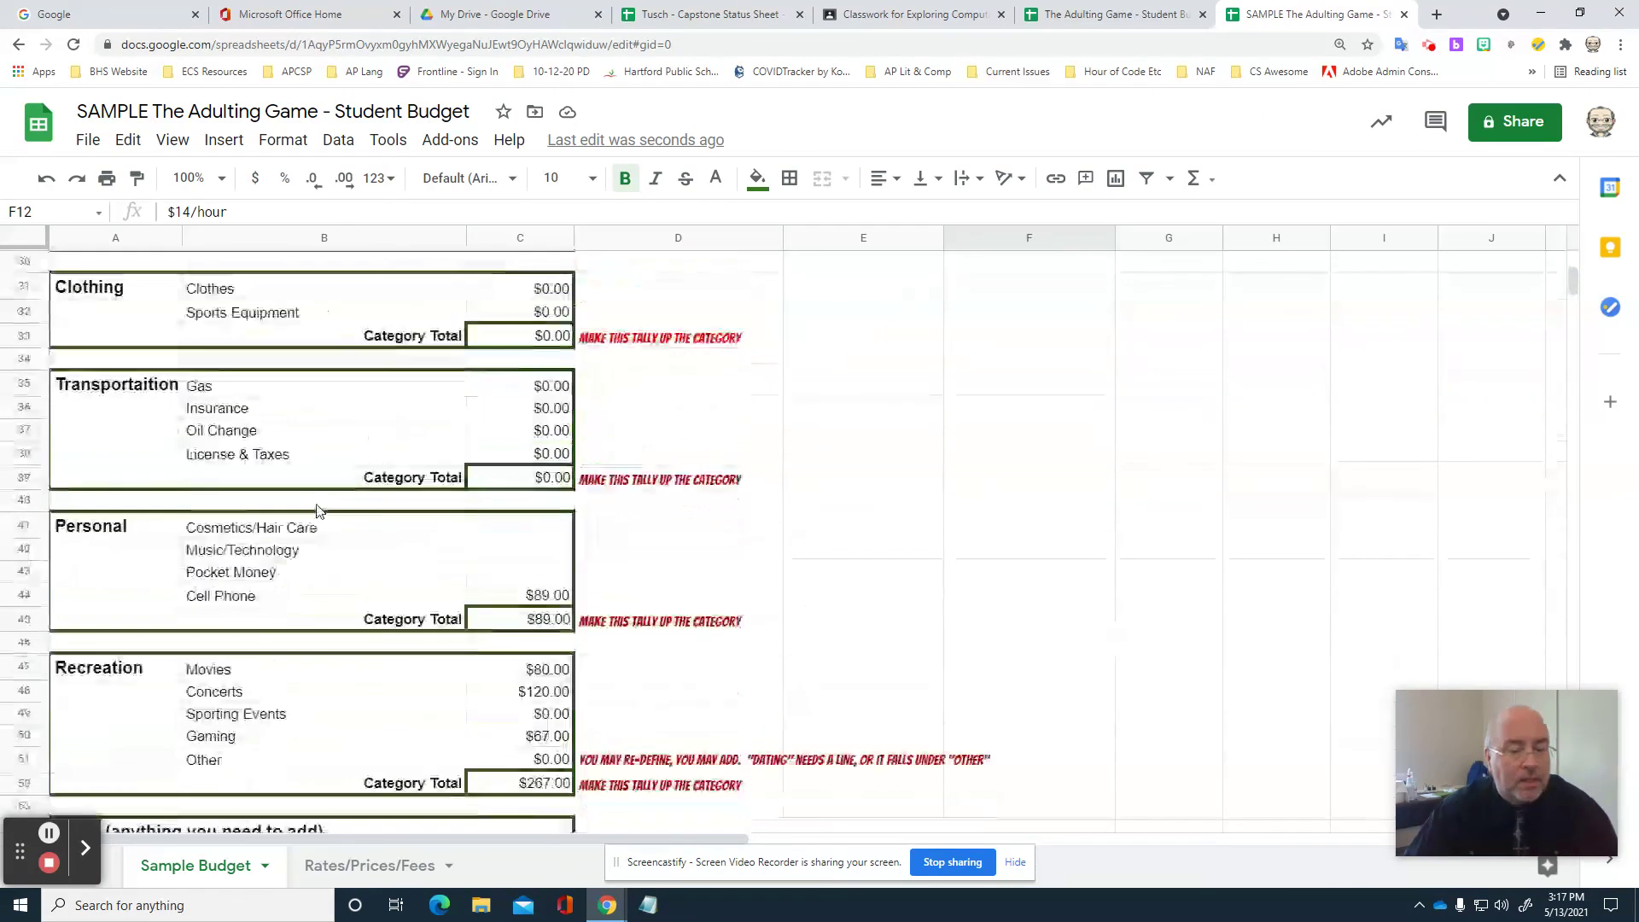
{"action": "scroll", "coordinate": [317, 509], "scroll_direction": "down", "scroll_amount": 3}
{"action": "scroll", "coordinate": [337, 531], "scroll_direction": "up", "scroll_amount": 1}
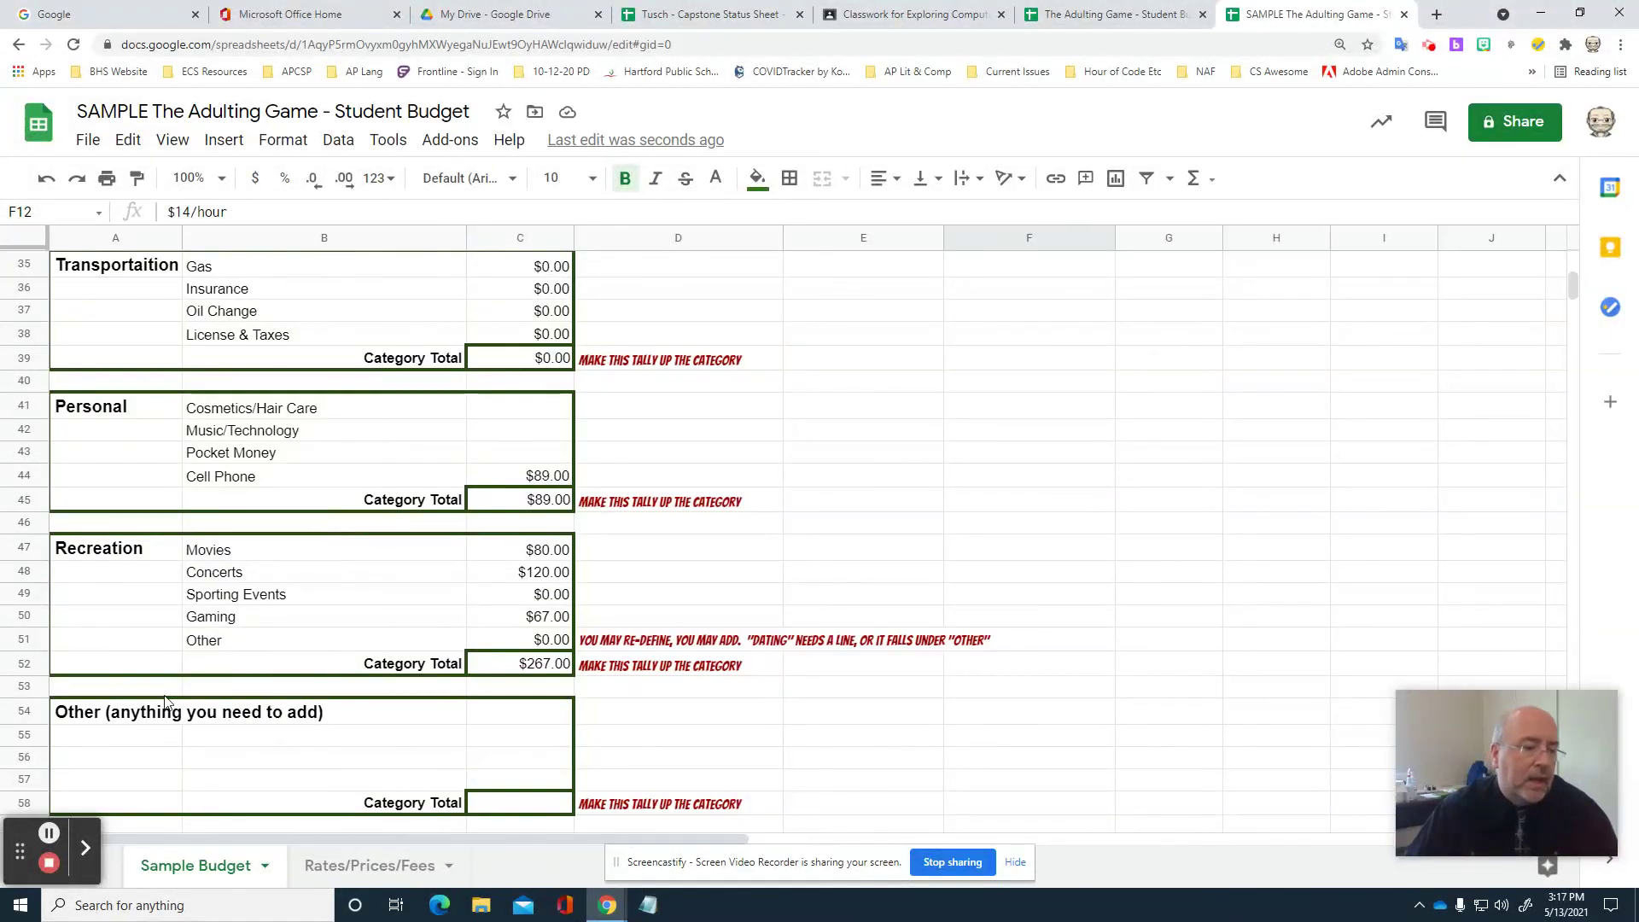
{"action": "scroll", "coordinate": [381, 703], "scroll_direction": "up", "scroll_amount": 10}
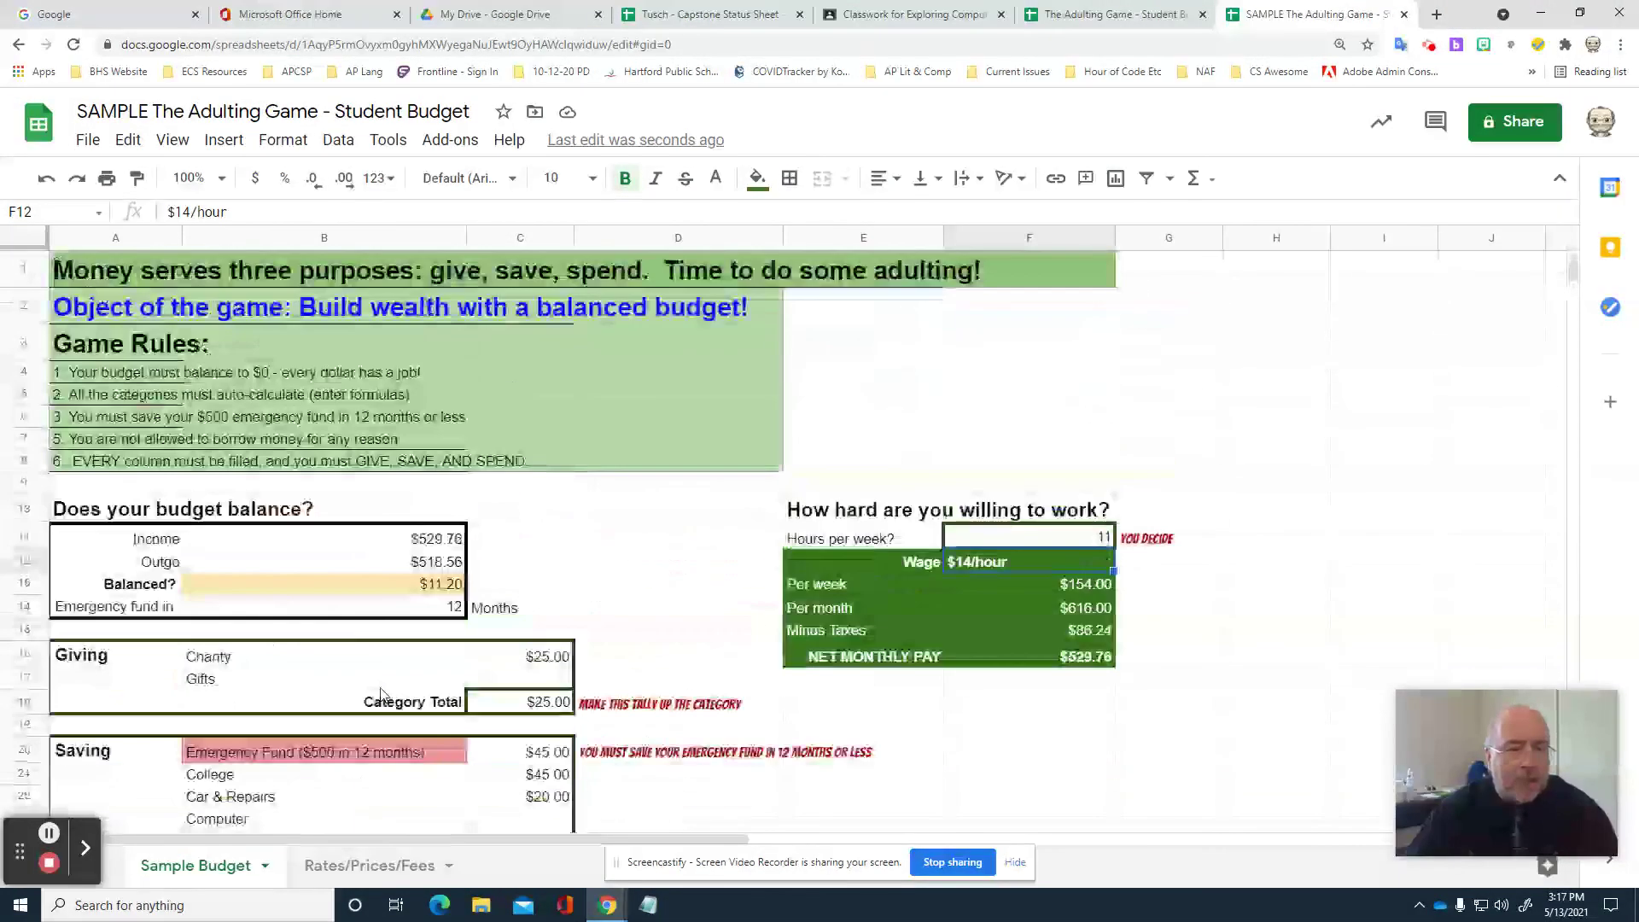
{"action": "scroll", "coordinate": [409, 687], "scroll_direction": "down", "scroll_amount": 2}
{"action": "left_click", "coordinate": [561, 715]}
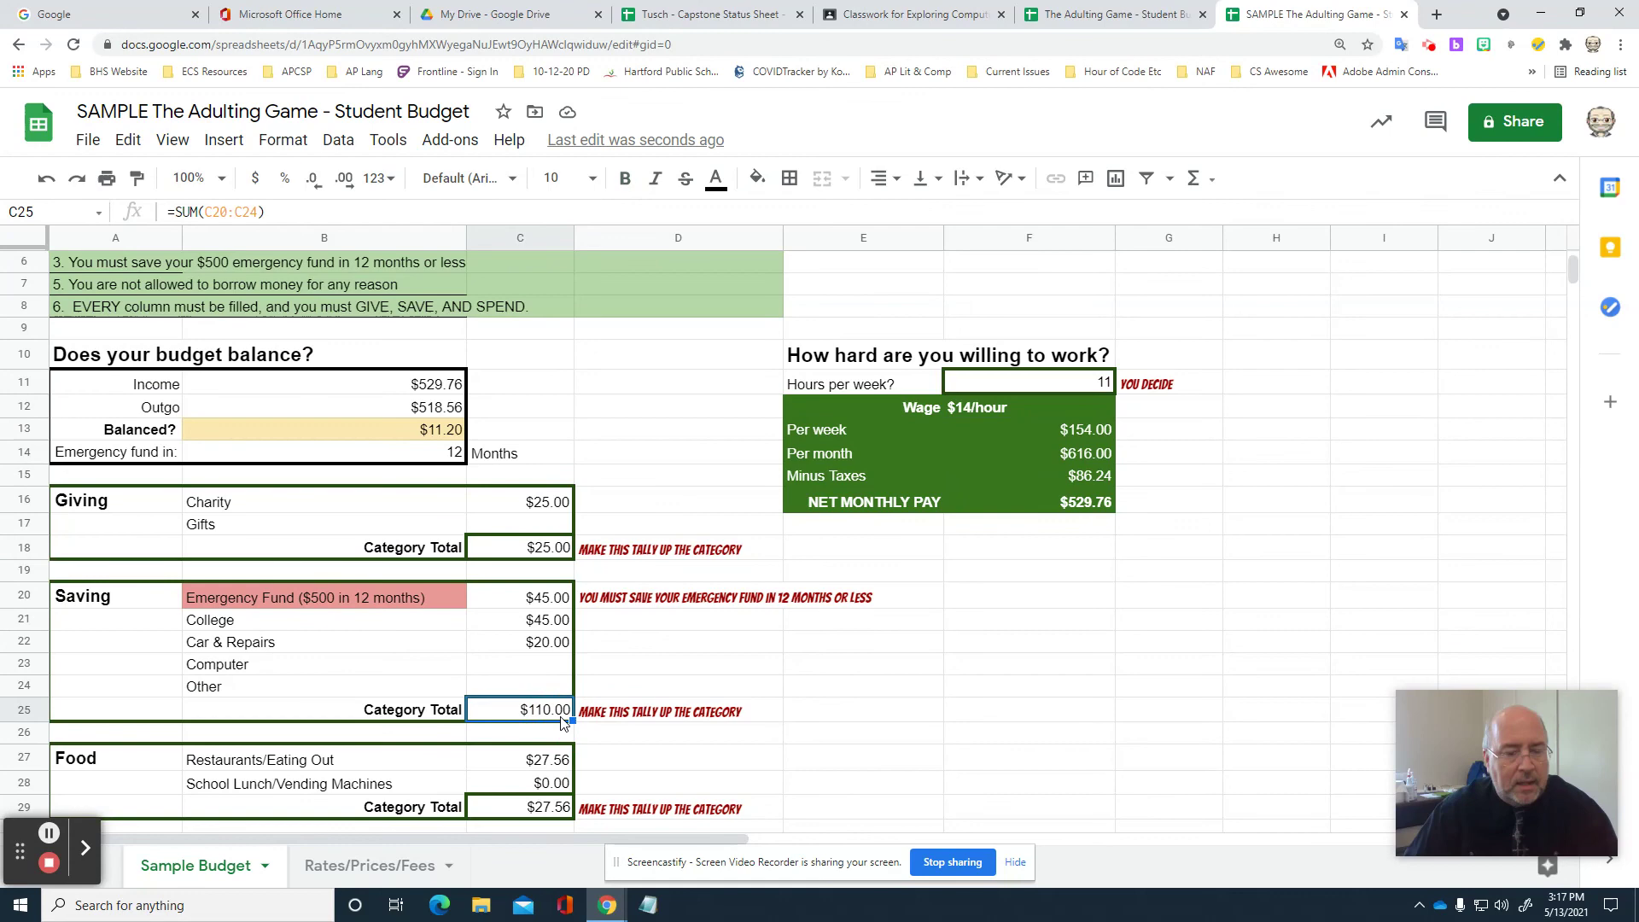
{"action": "scroll", "coordinate": [561, 722], "scroll_direction": "down", "scroll_amount": 4}
{"action": "scroll", "coordinate": [632, 561], "scroll_direction": "up", "scroll_amount": 5}
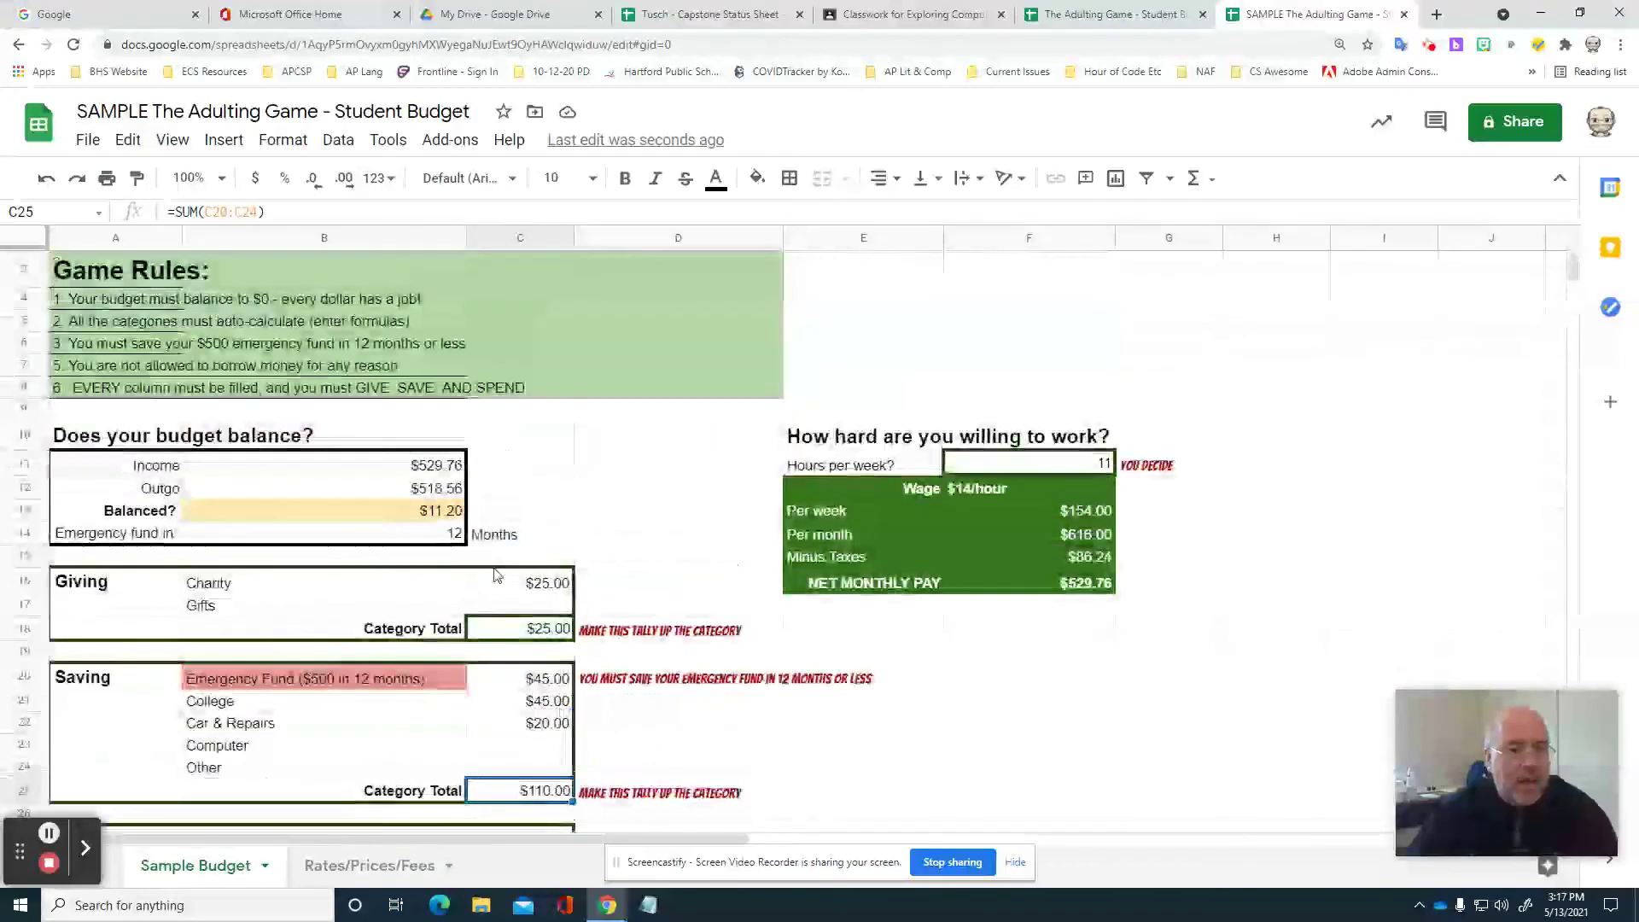